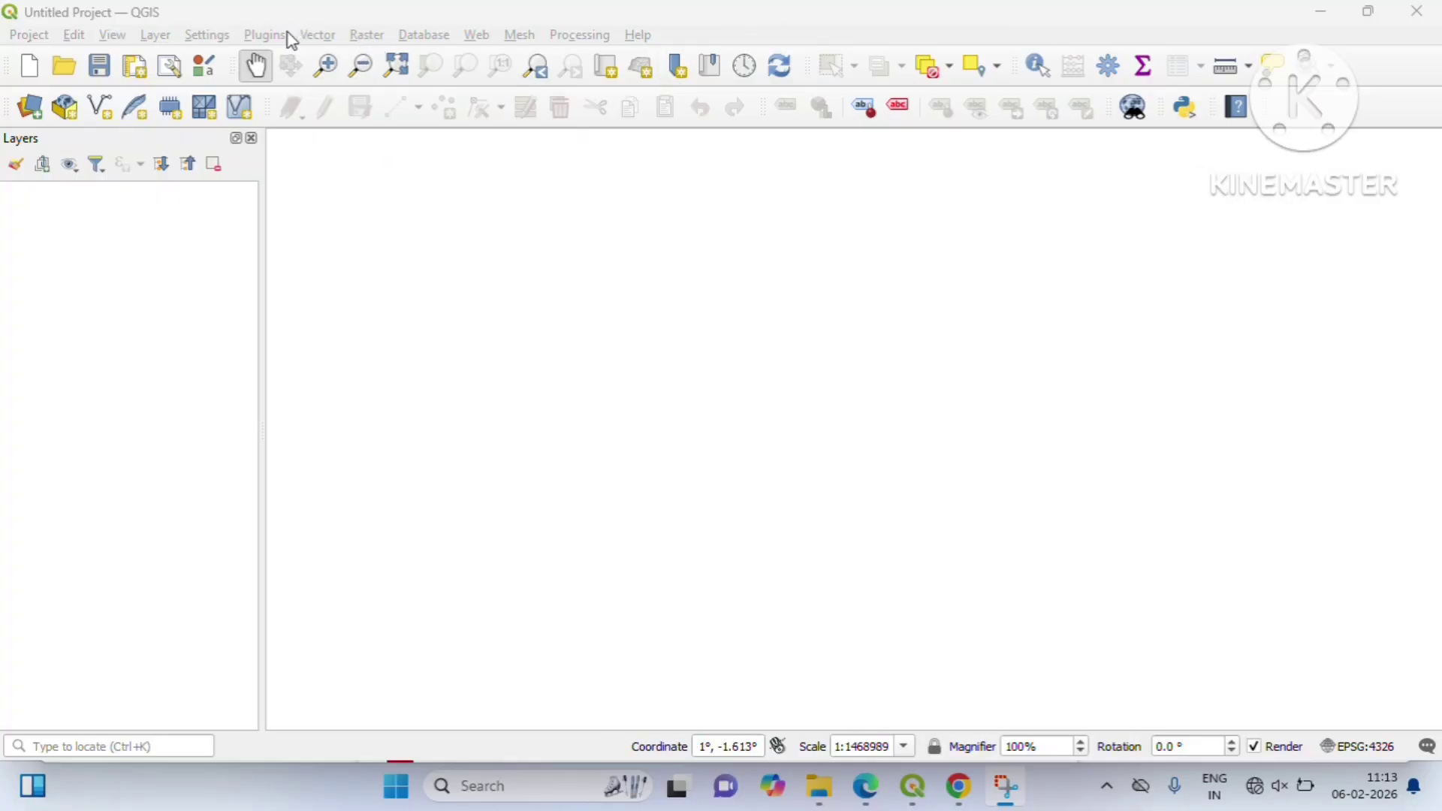
- Add the raster file n23_e086_1arc_v3 from the Desktop's morphology folder to the project as a raster layer
click(155, 35)
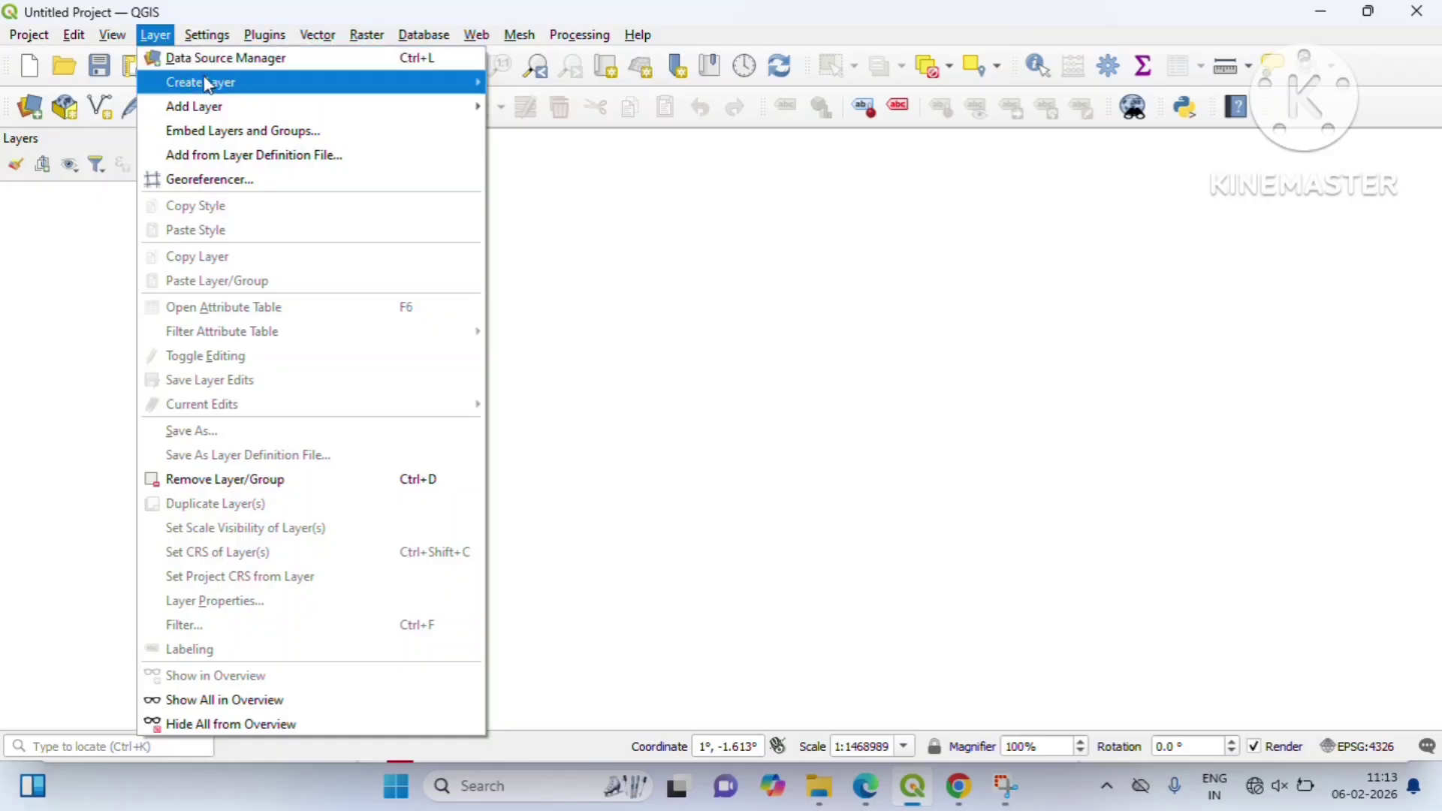
mouse_move(274, 120)
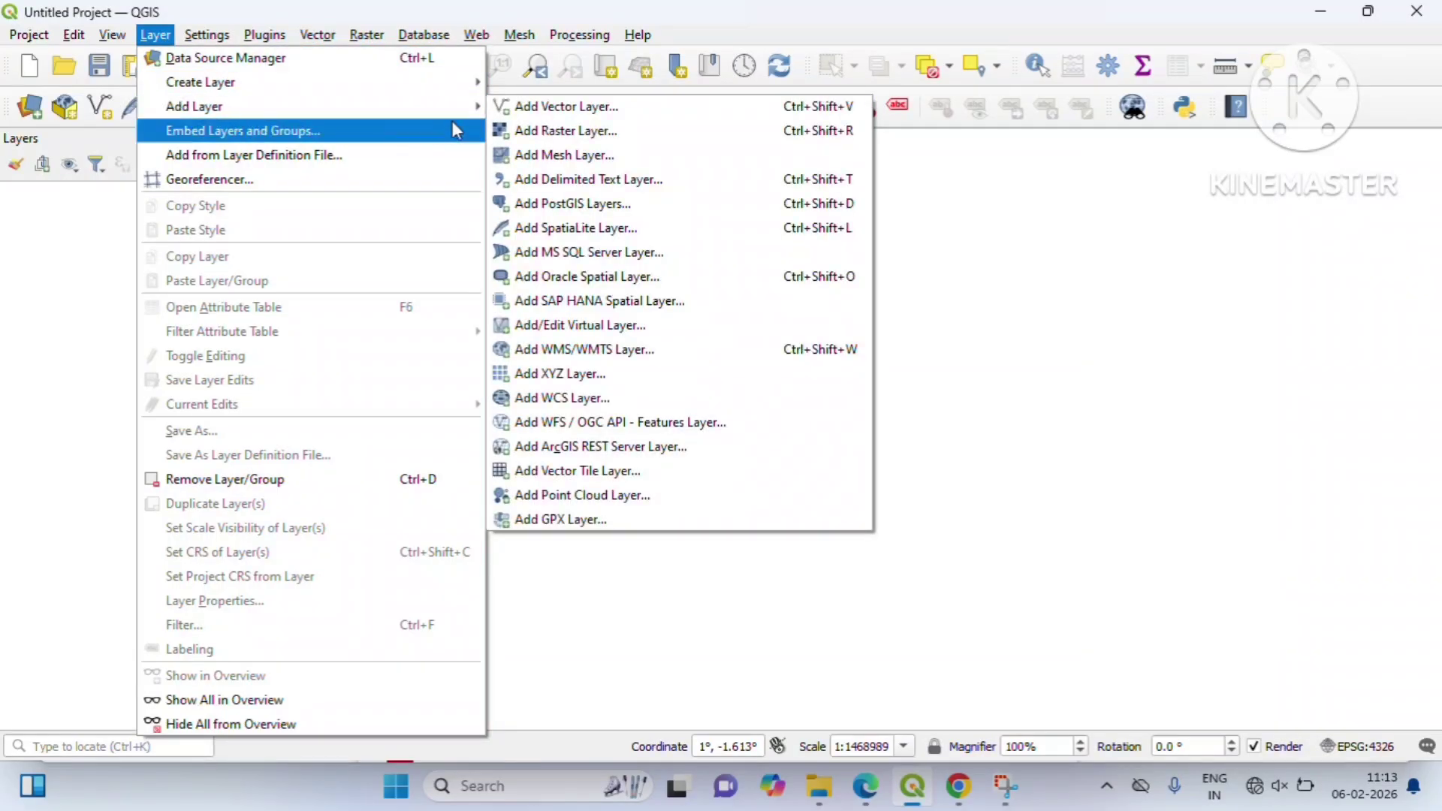
click(561, 133)
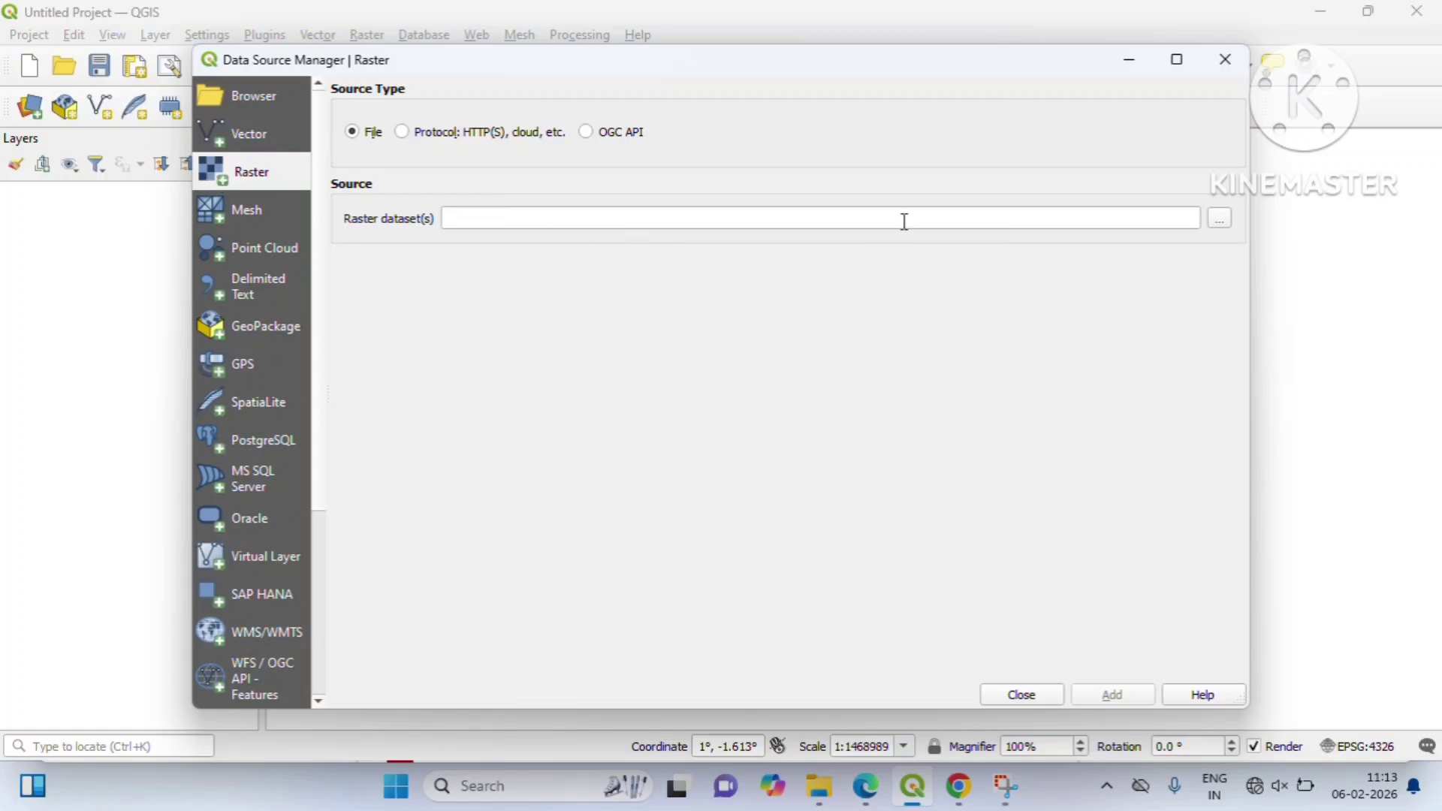
click(1222, 222)
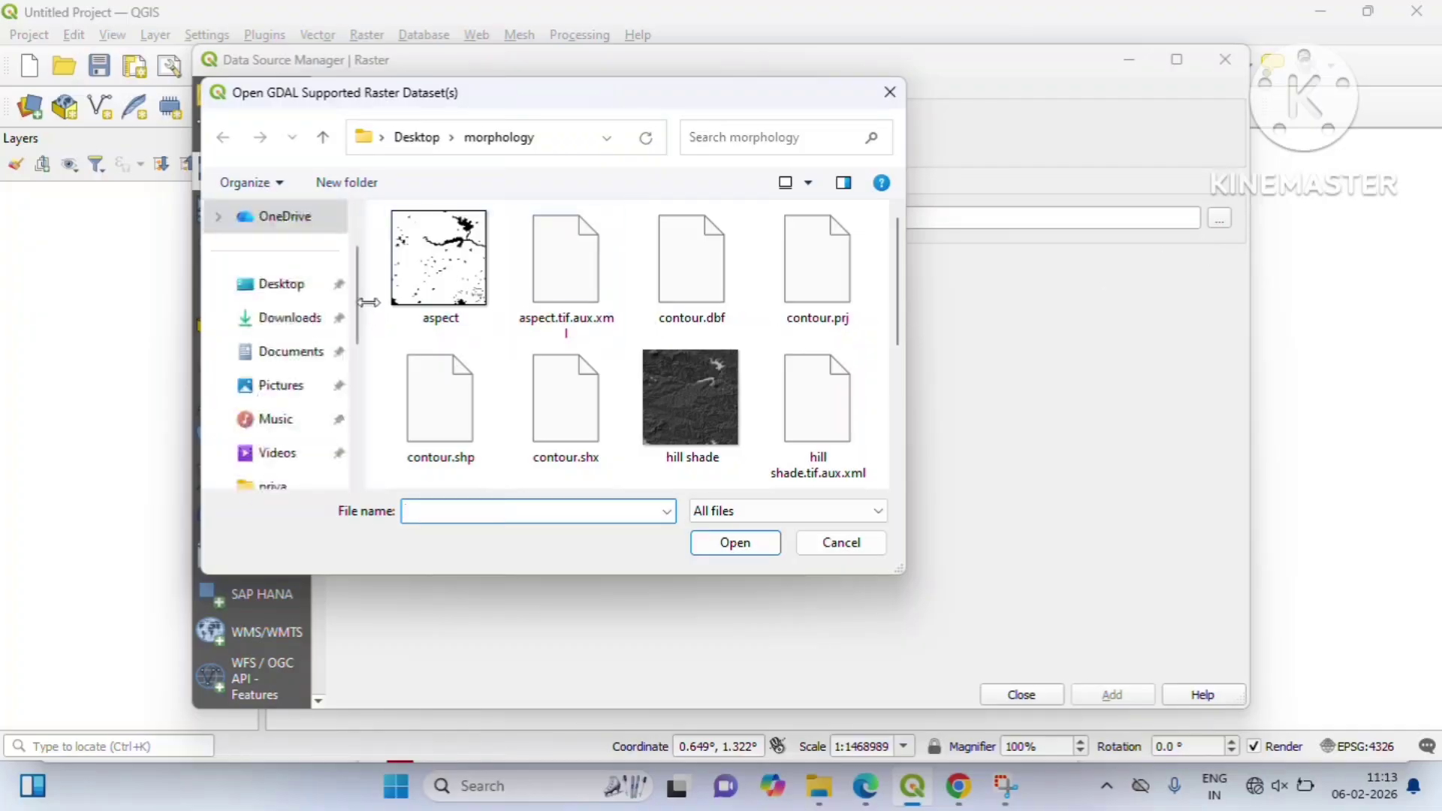
click(297, 296)
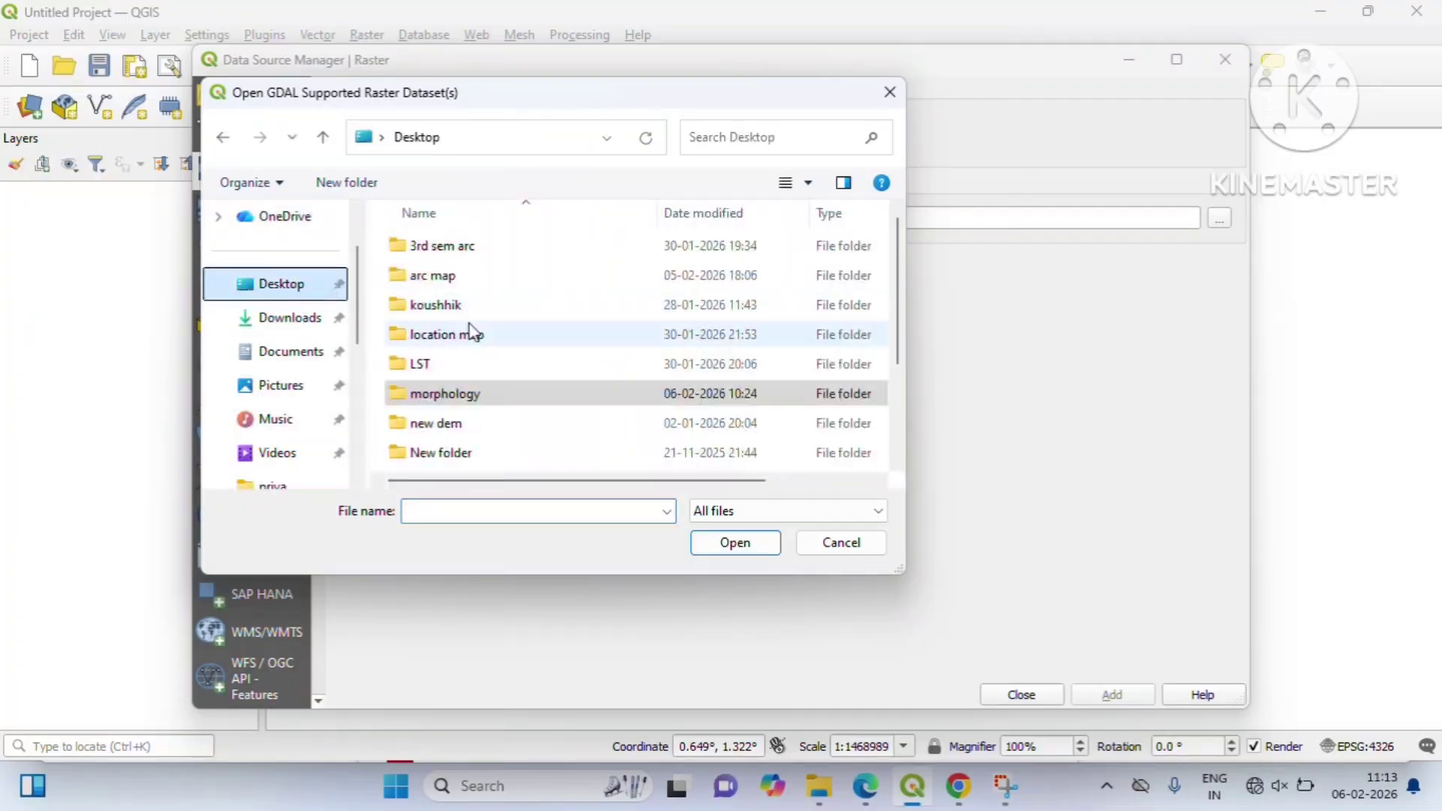
click(516, 398)
double_click(502, 402)
scroll(538, 408, down, 3)
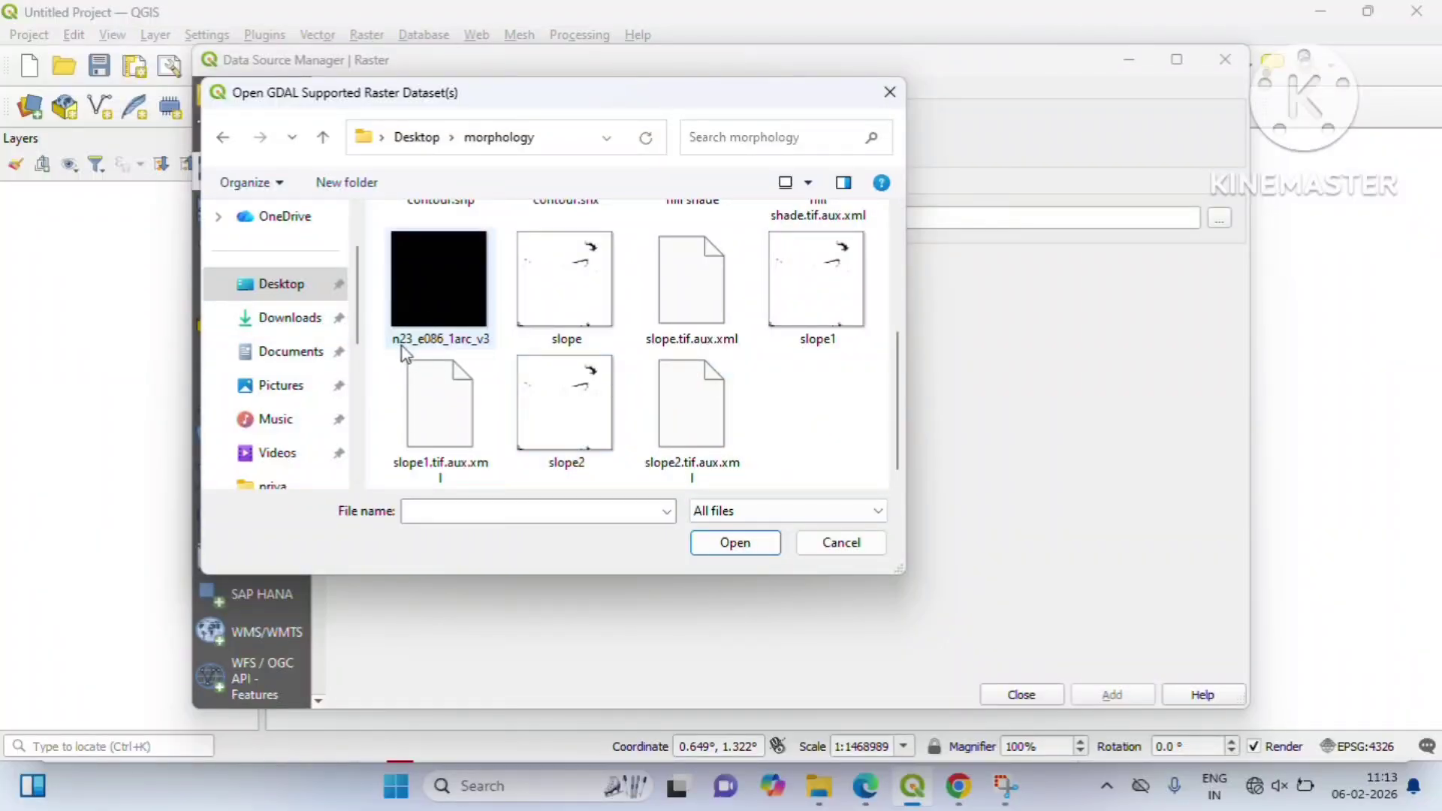
click(444, 335)
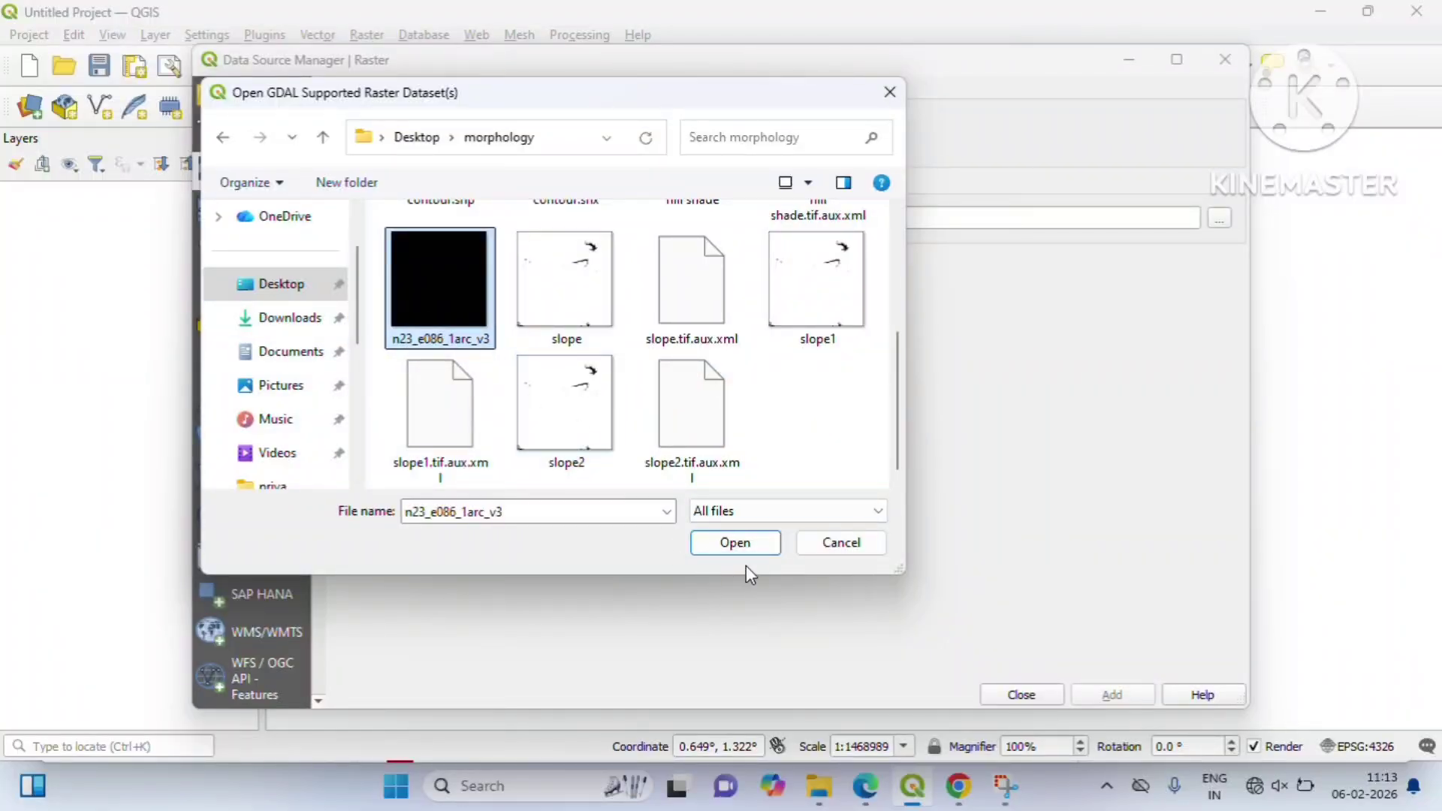
click(740, 545)
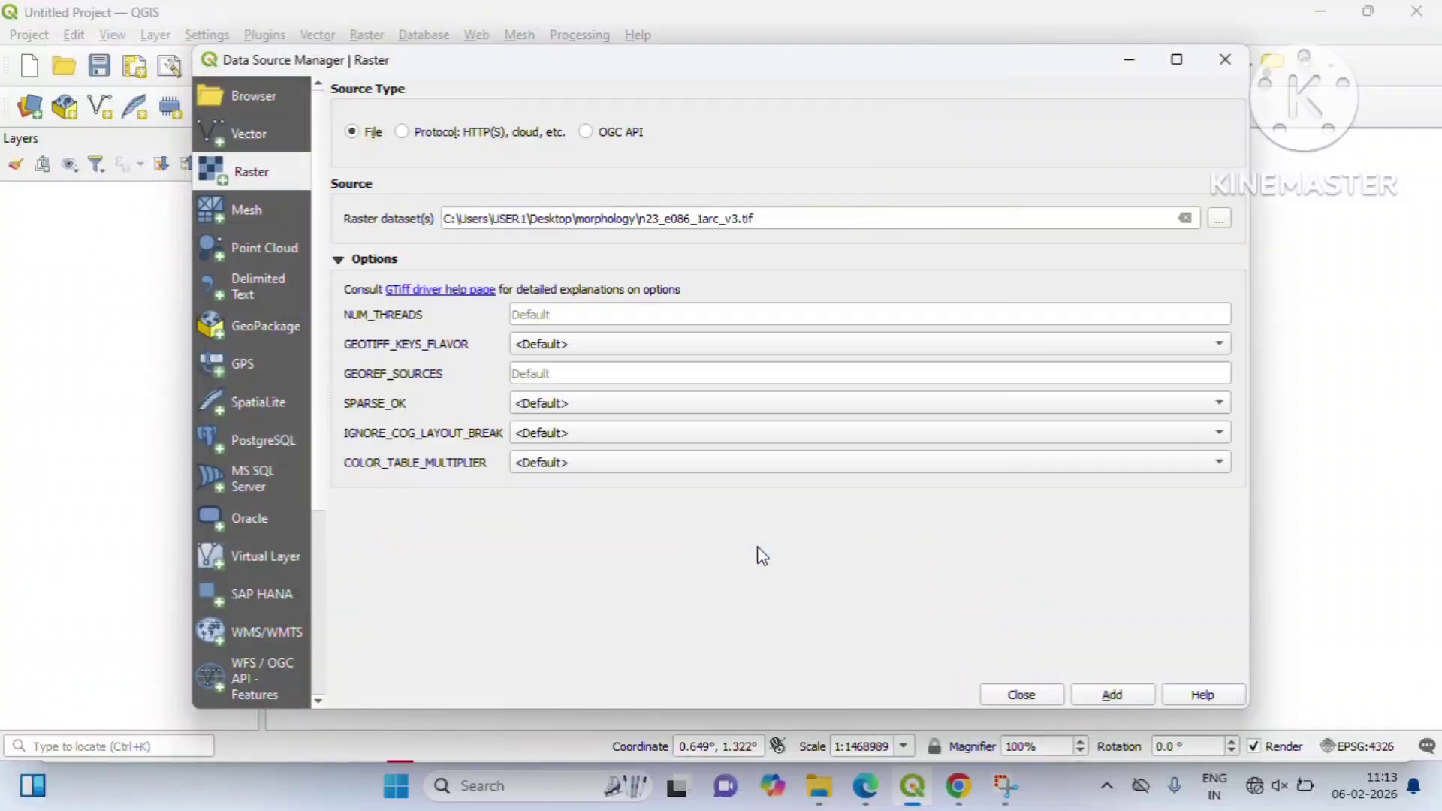
click(1129, 693)
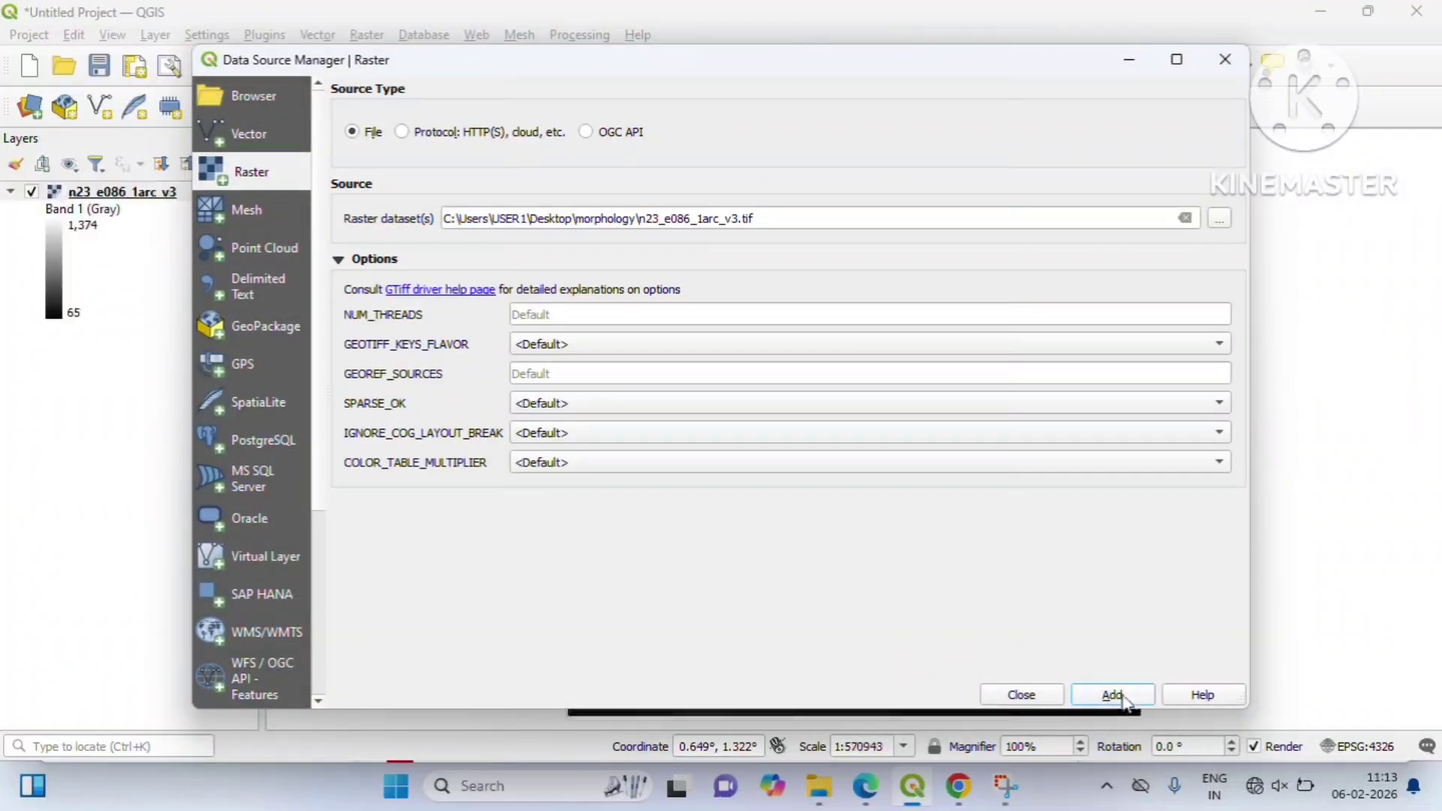
click(1023, 693)
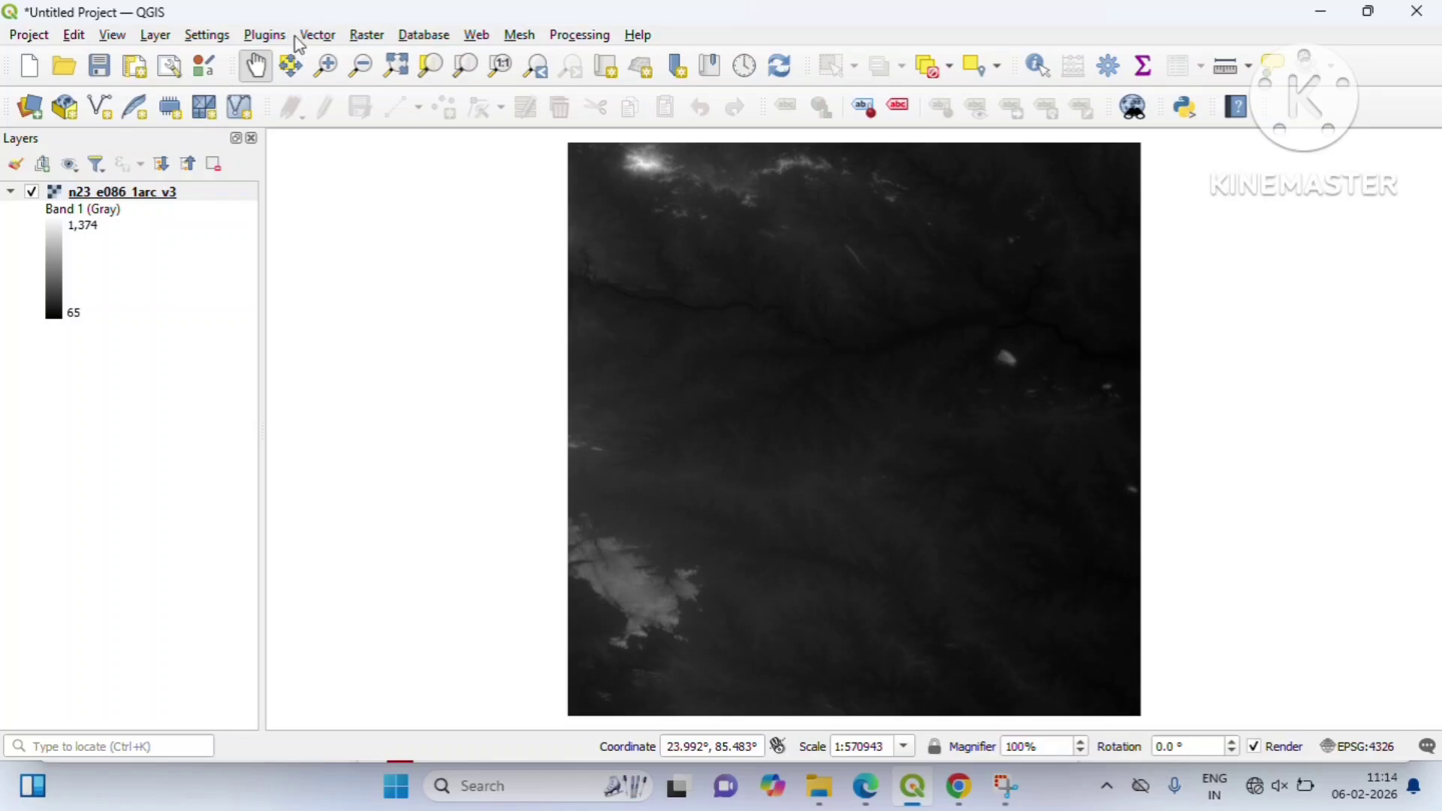
- Set up an Aspect raster analysis with n23_e086_1arc_v3 as the input layer
click(368, 35)
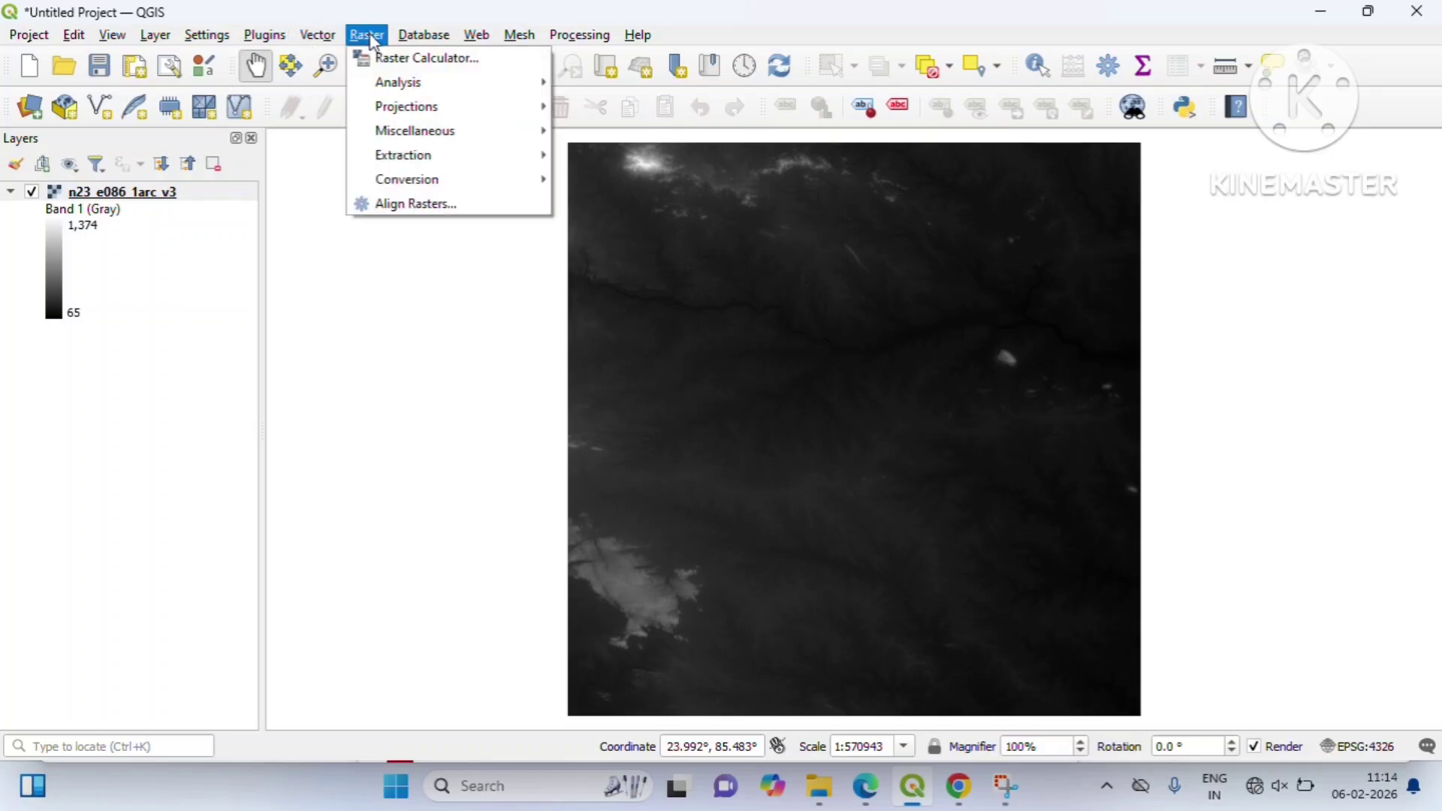
mouse_move(509, 91)
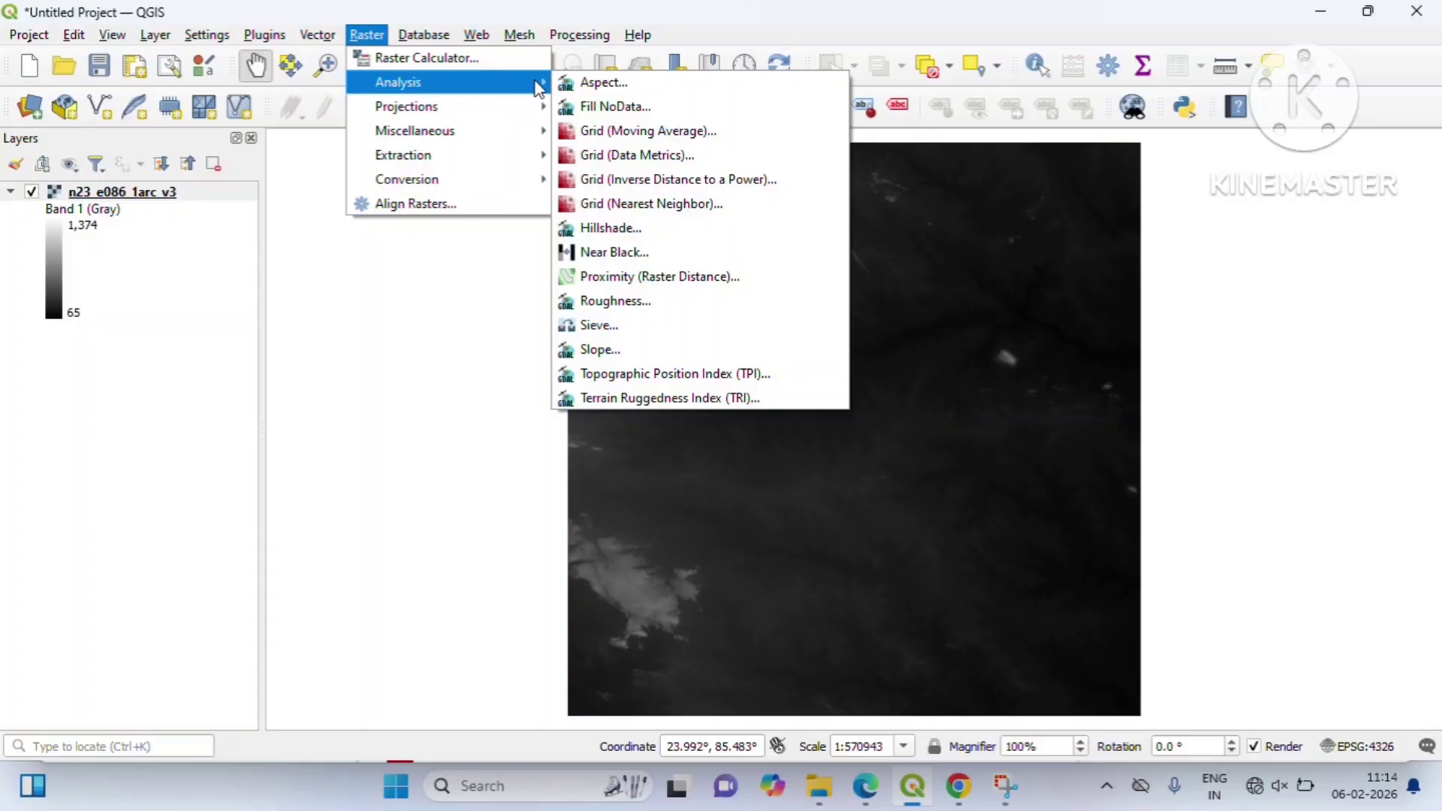
click(622, 84)
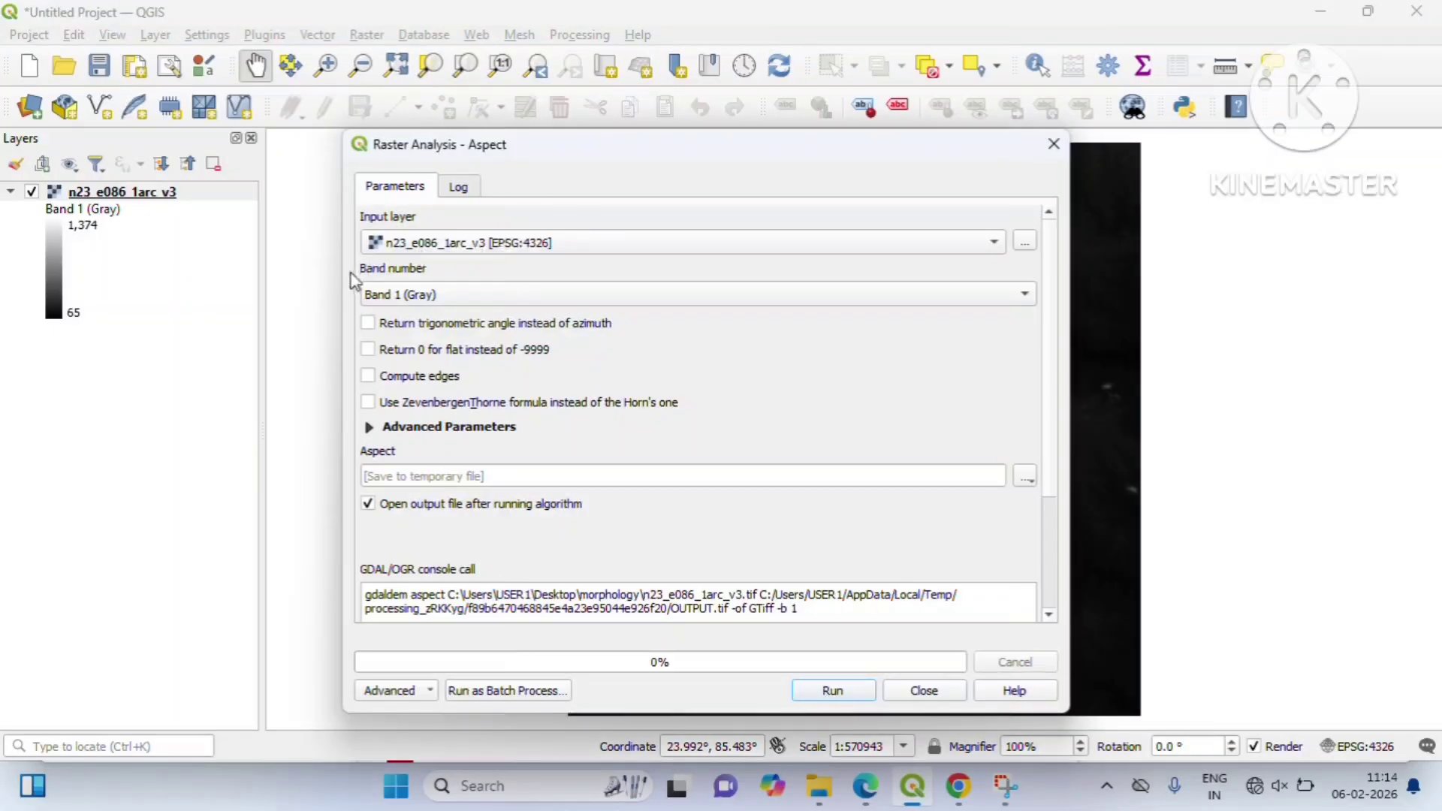
click(434, 251)
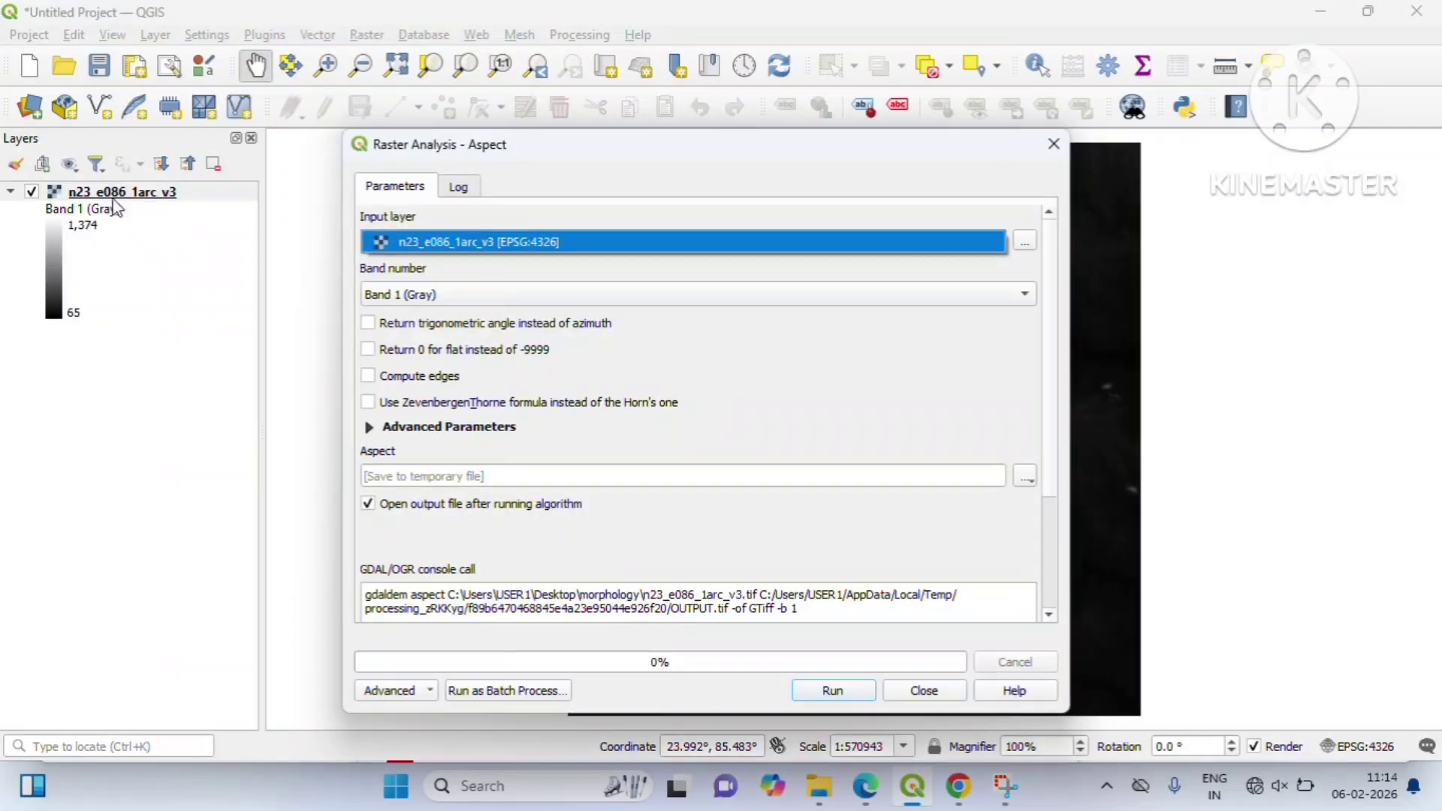
click(387, 245)
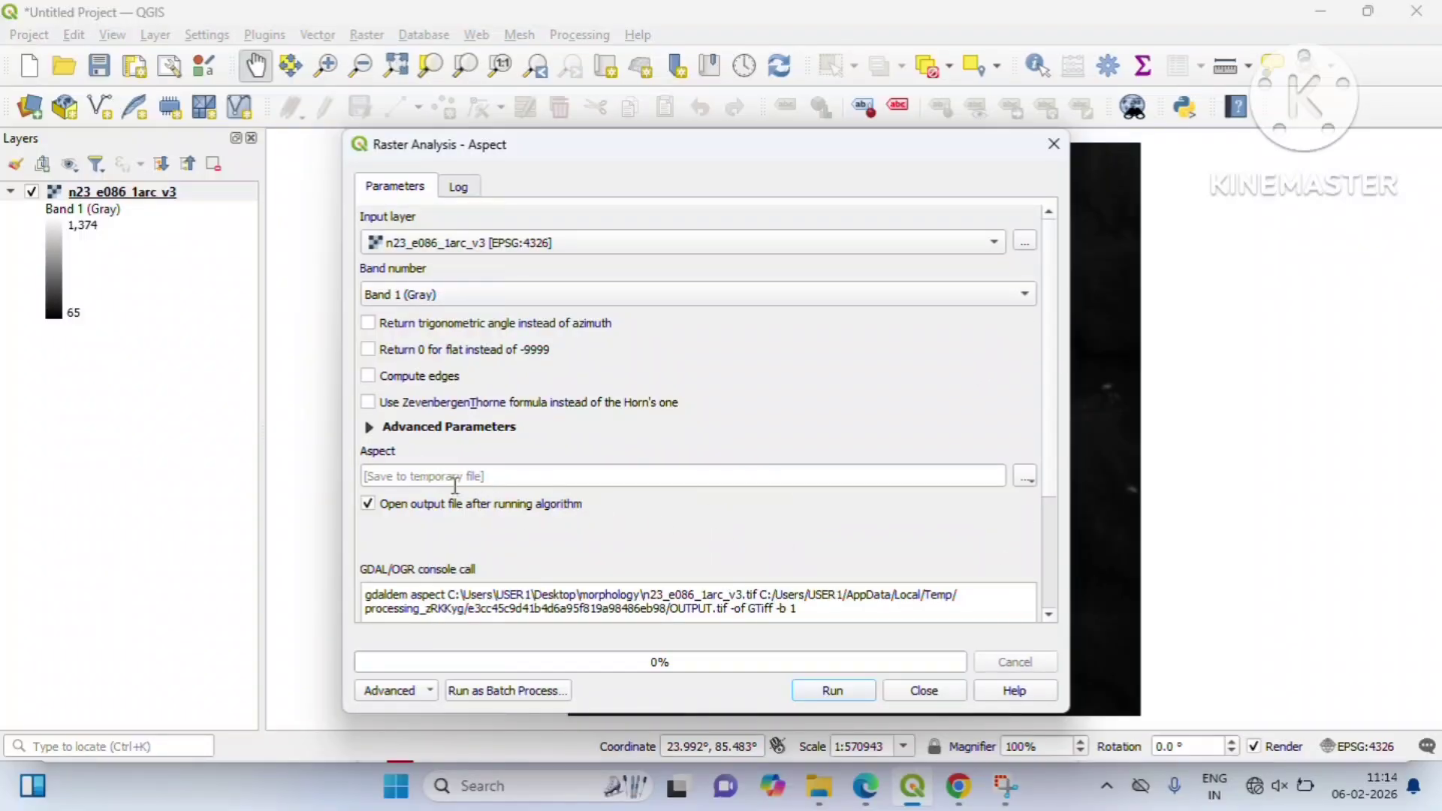
- Set the aspect output to aspect2.tif in the morphology folder and run the analysis
click(1024, 478)
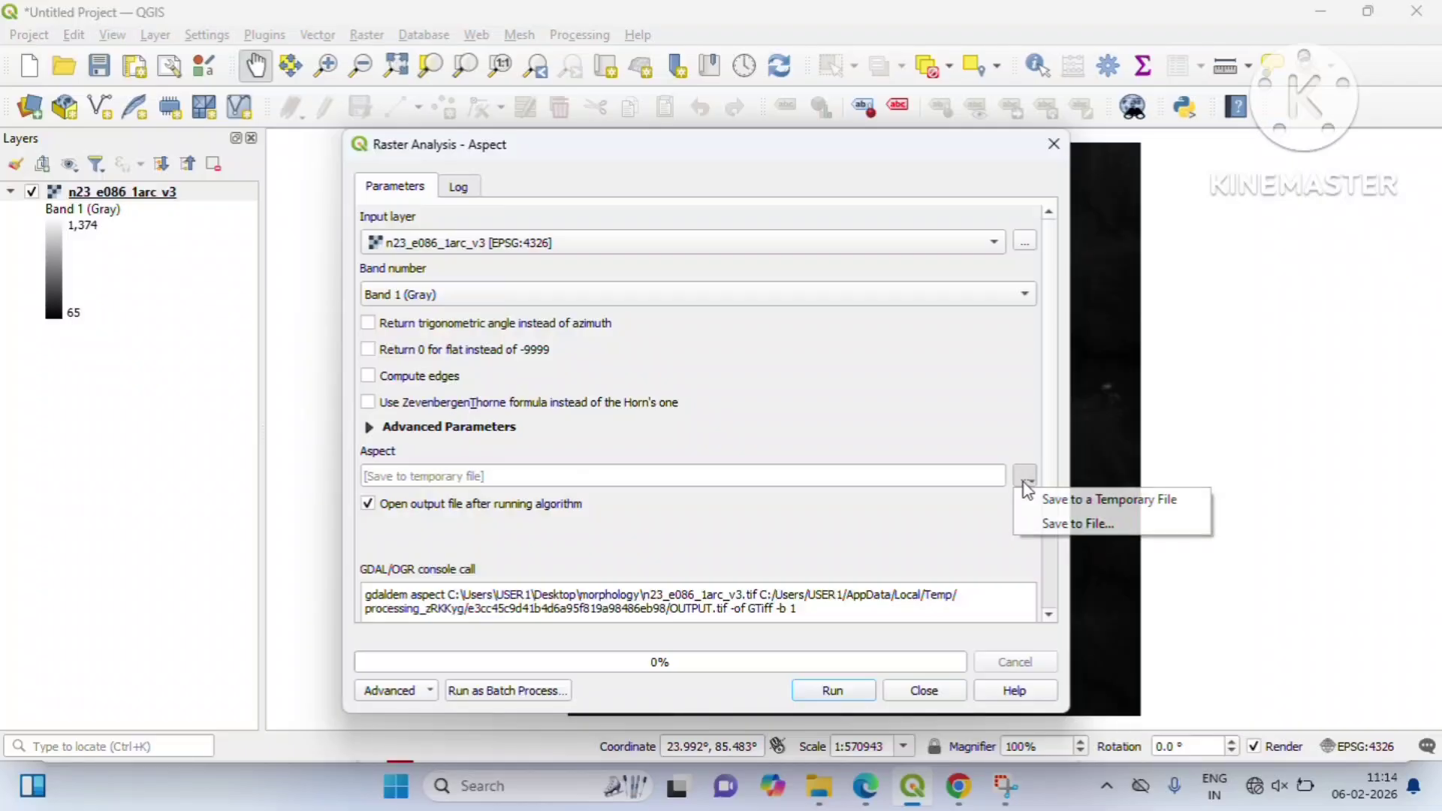
click(1056, 525)
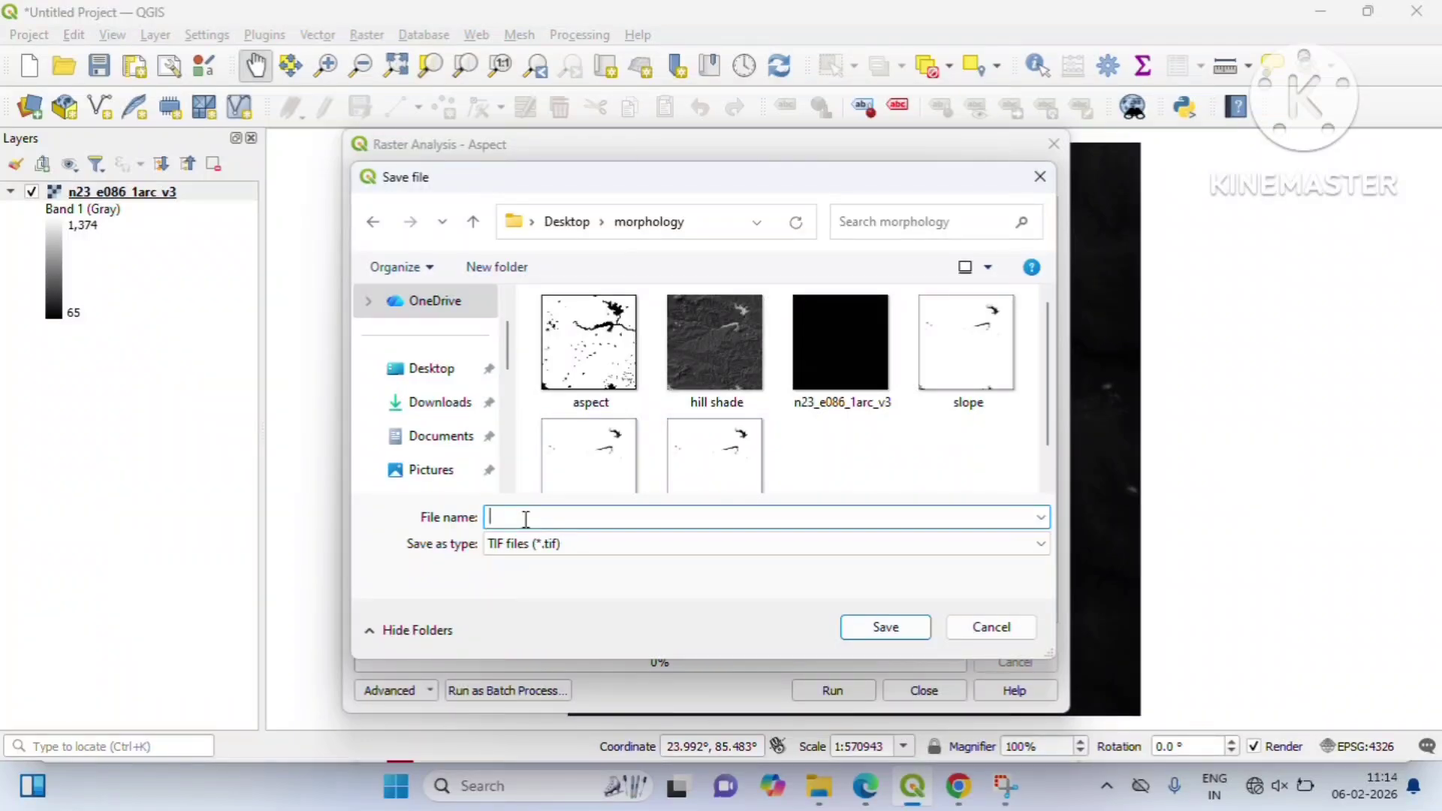
text(aspect)
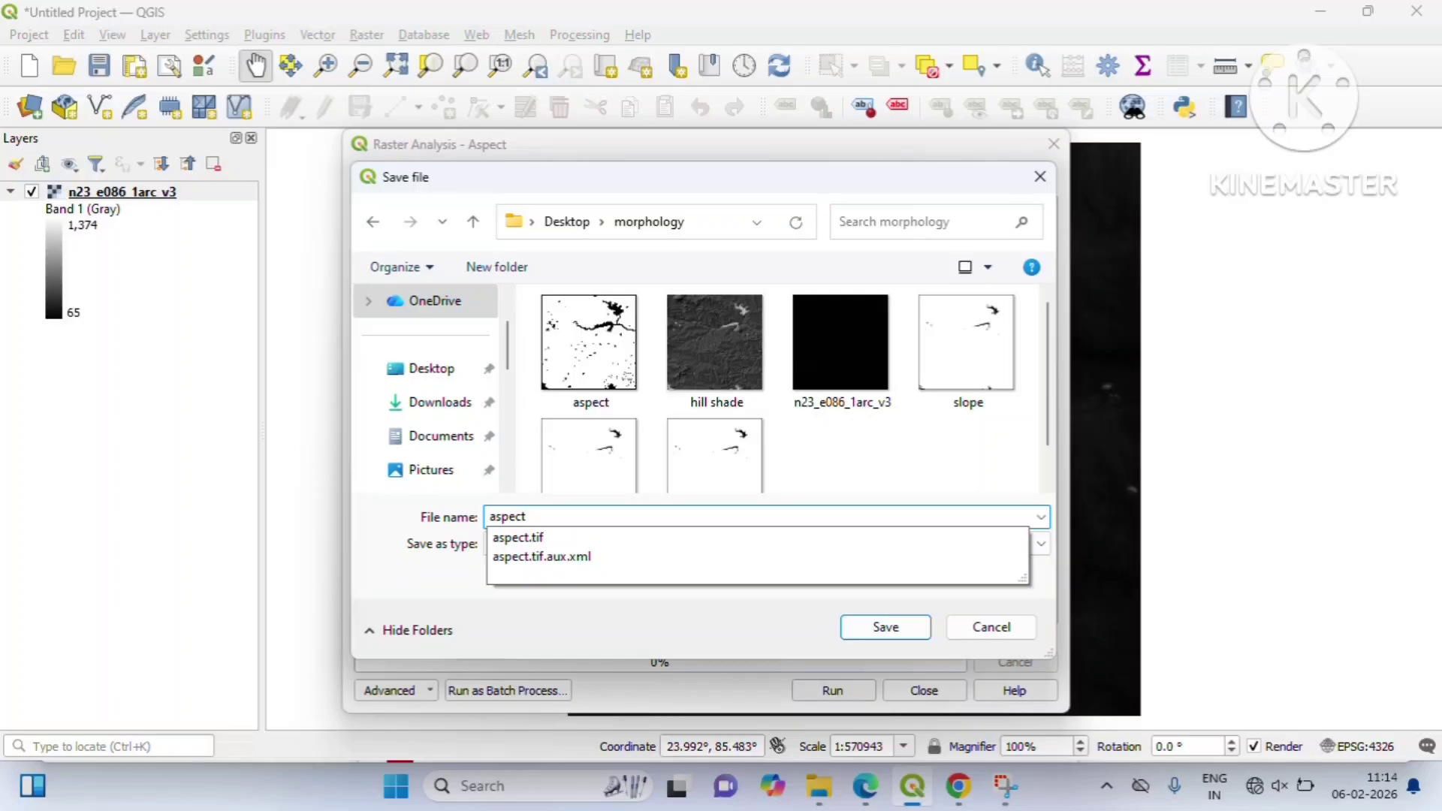
text(1)
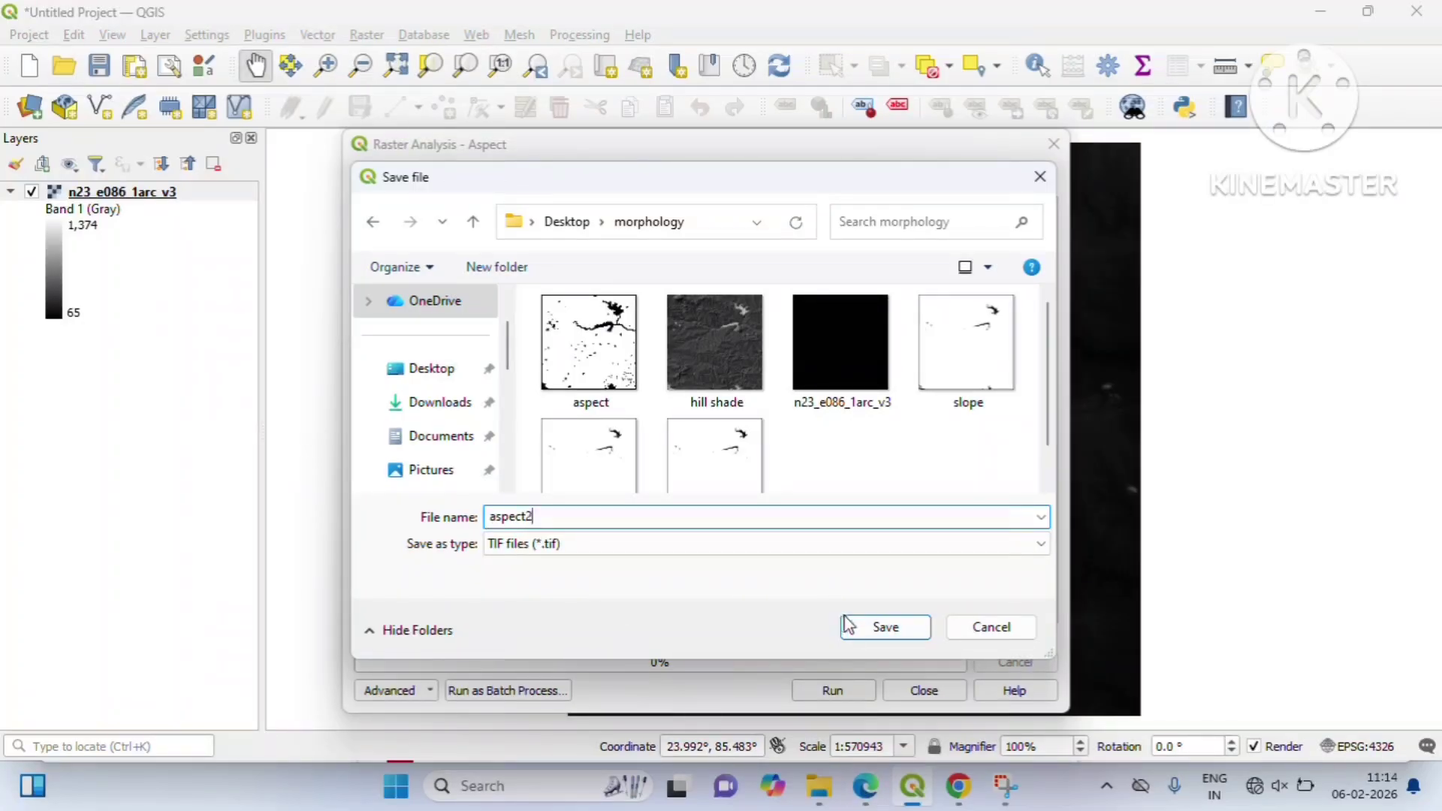
click(867, 640)
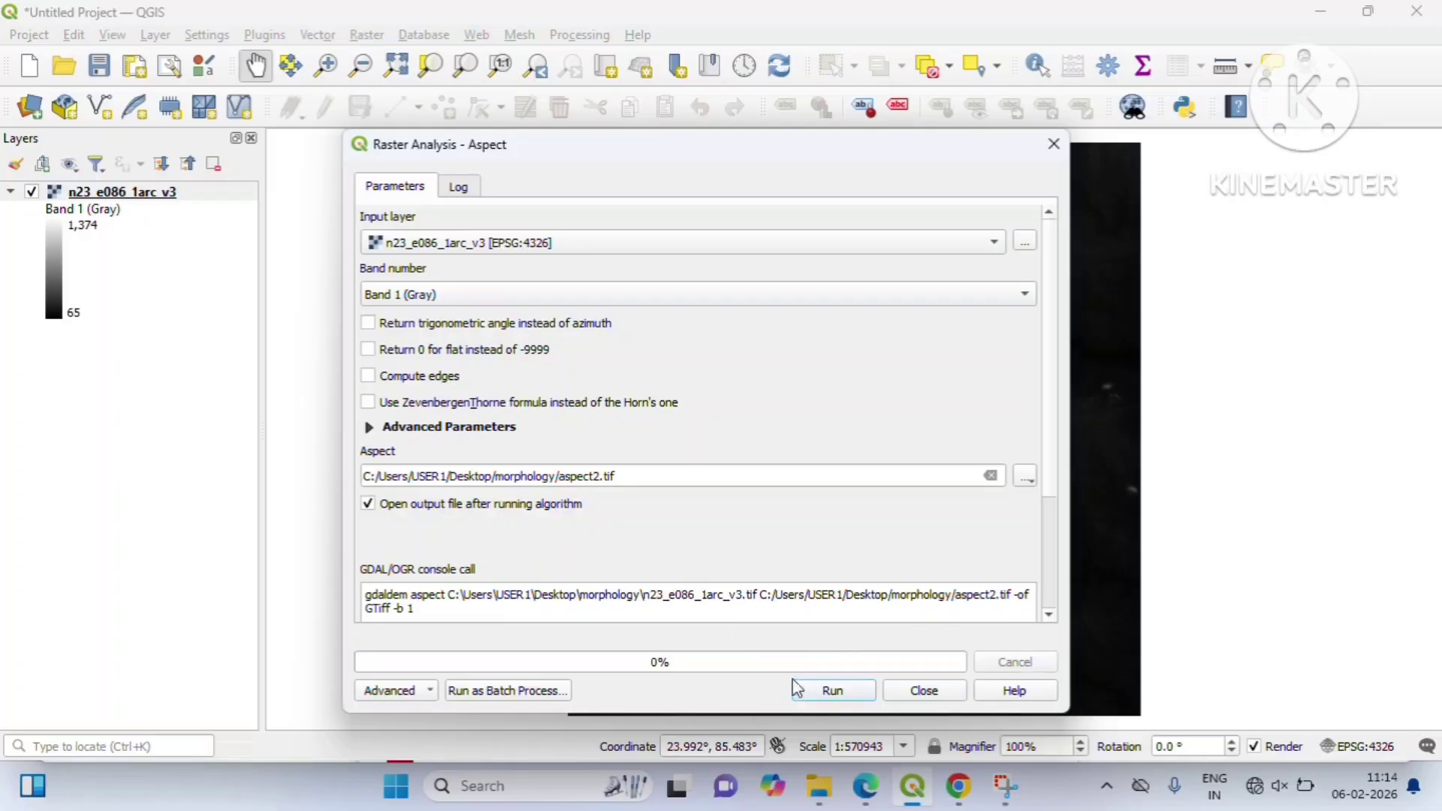
click(839, 697)
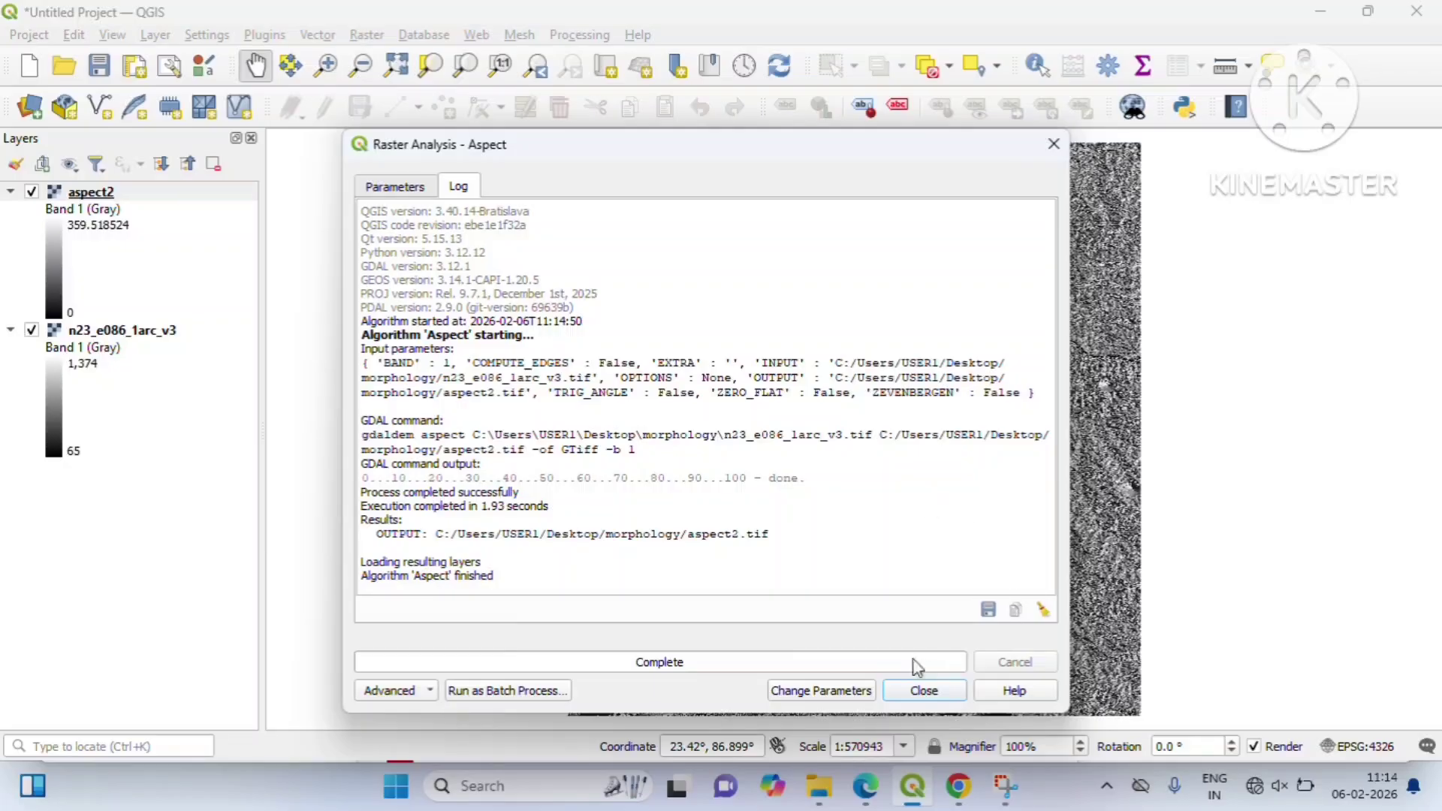
click(945, 691)
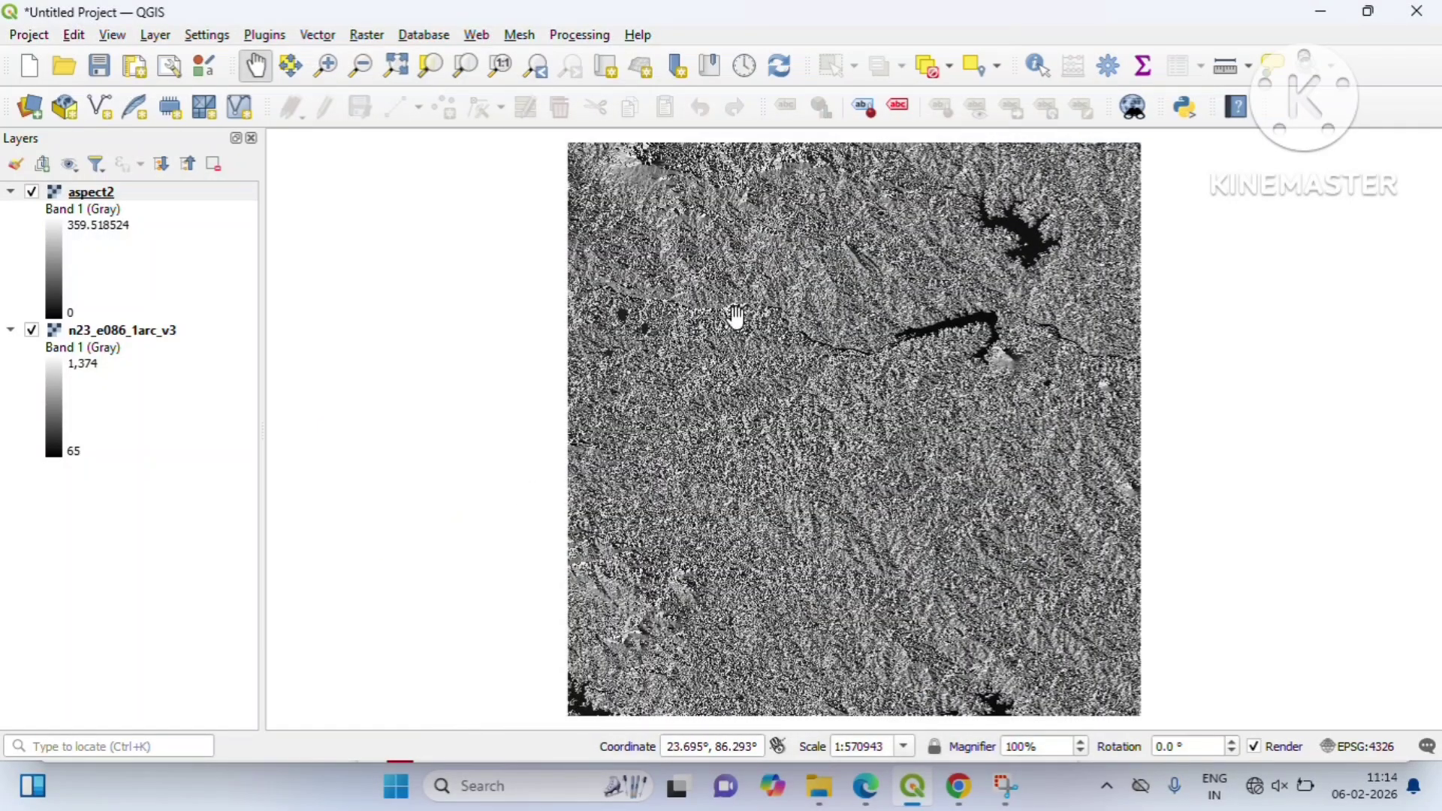
- Examine the terrain detail of the aspect2 raster at close range and at a wider scale
scroll(658, 327, down, 1)
scroll(658, 327, down, 1)
scroll(658, 327, up, 6)
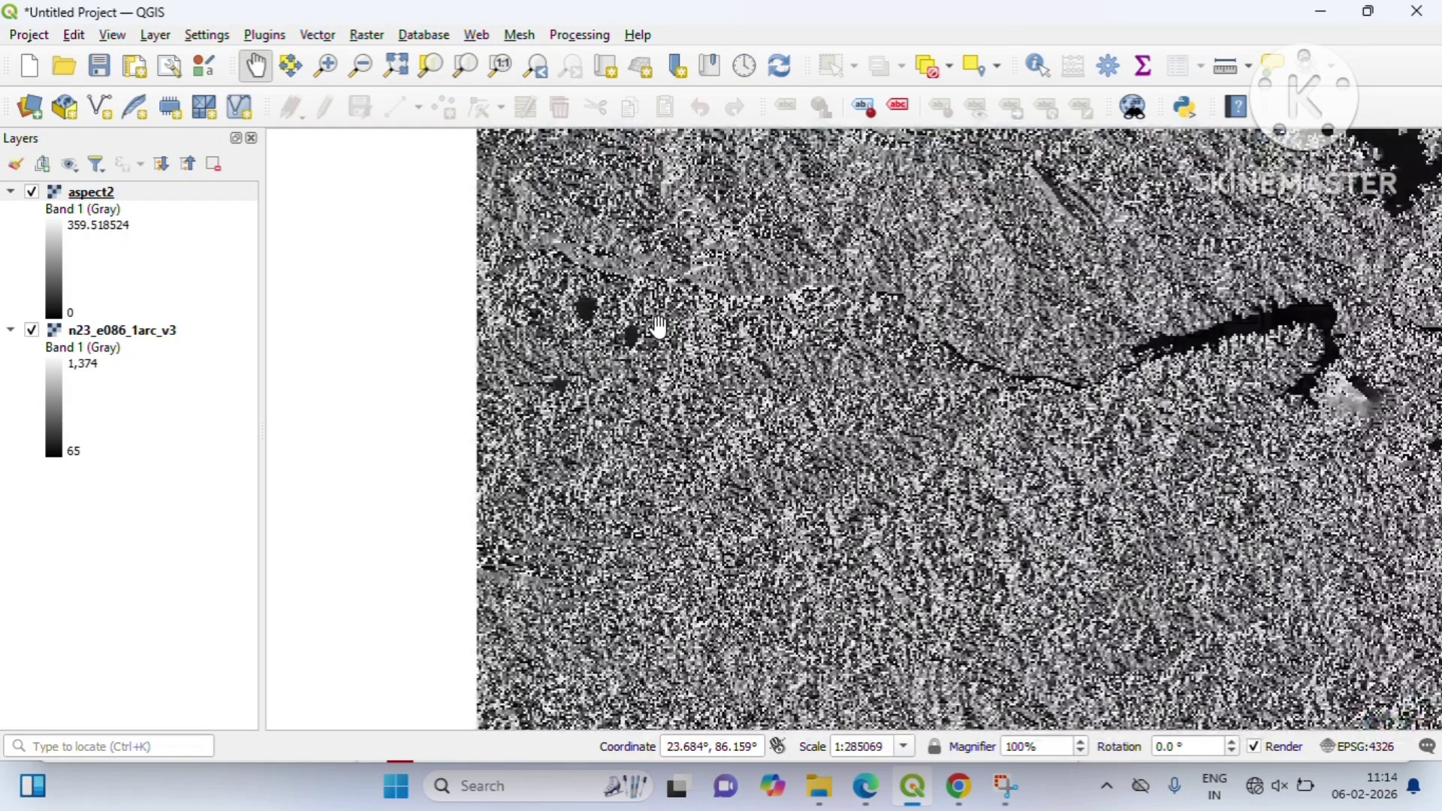
drag(597, 435, 954, 373)
drag(576, 374, 668, 335)
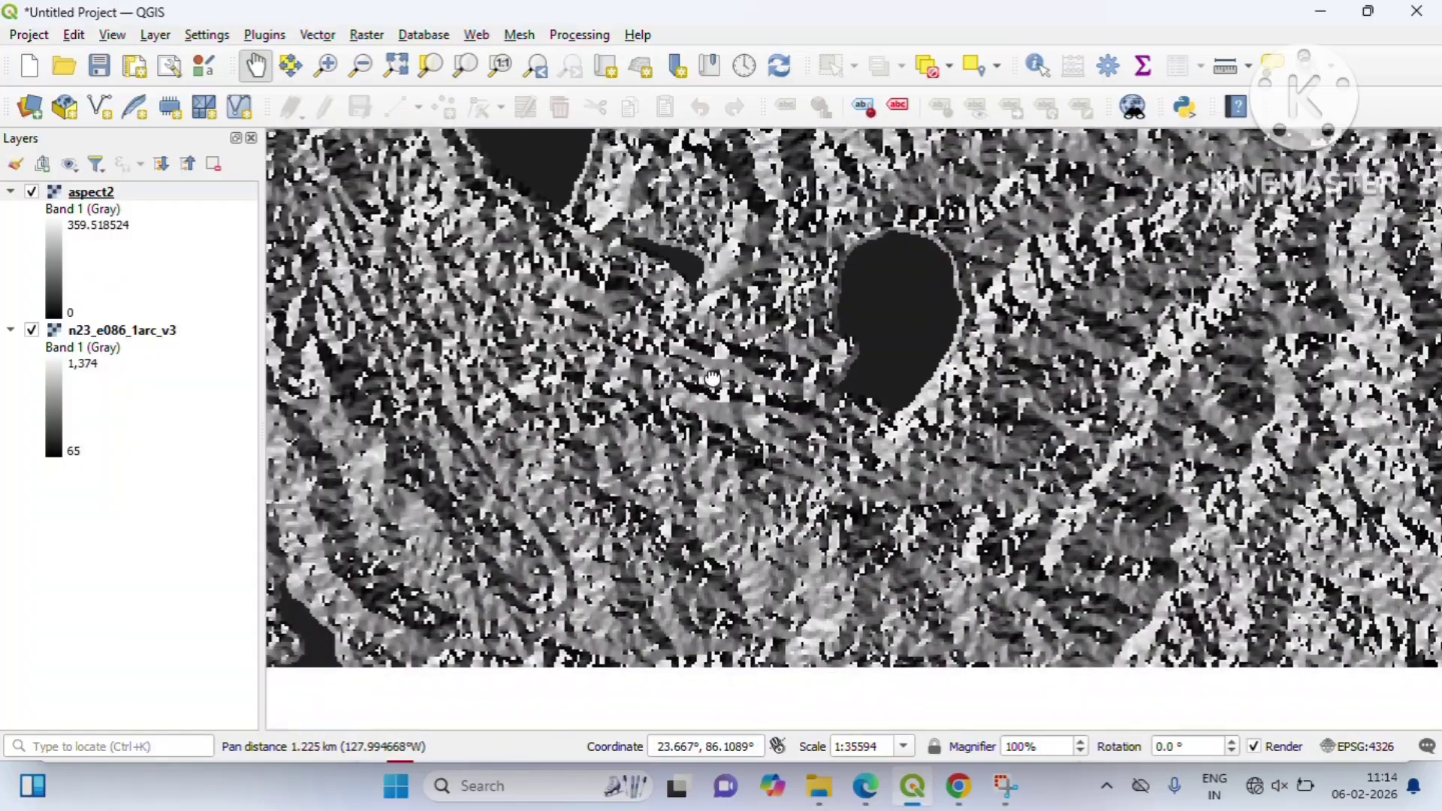
drag(331, 428, 518, 368)
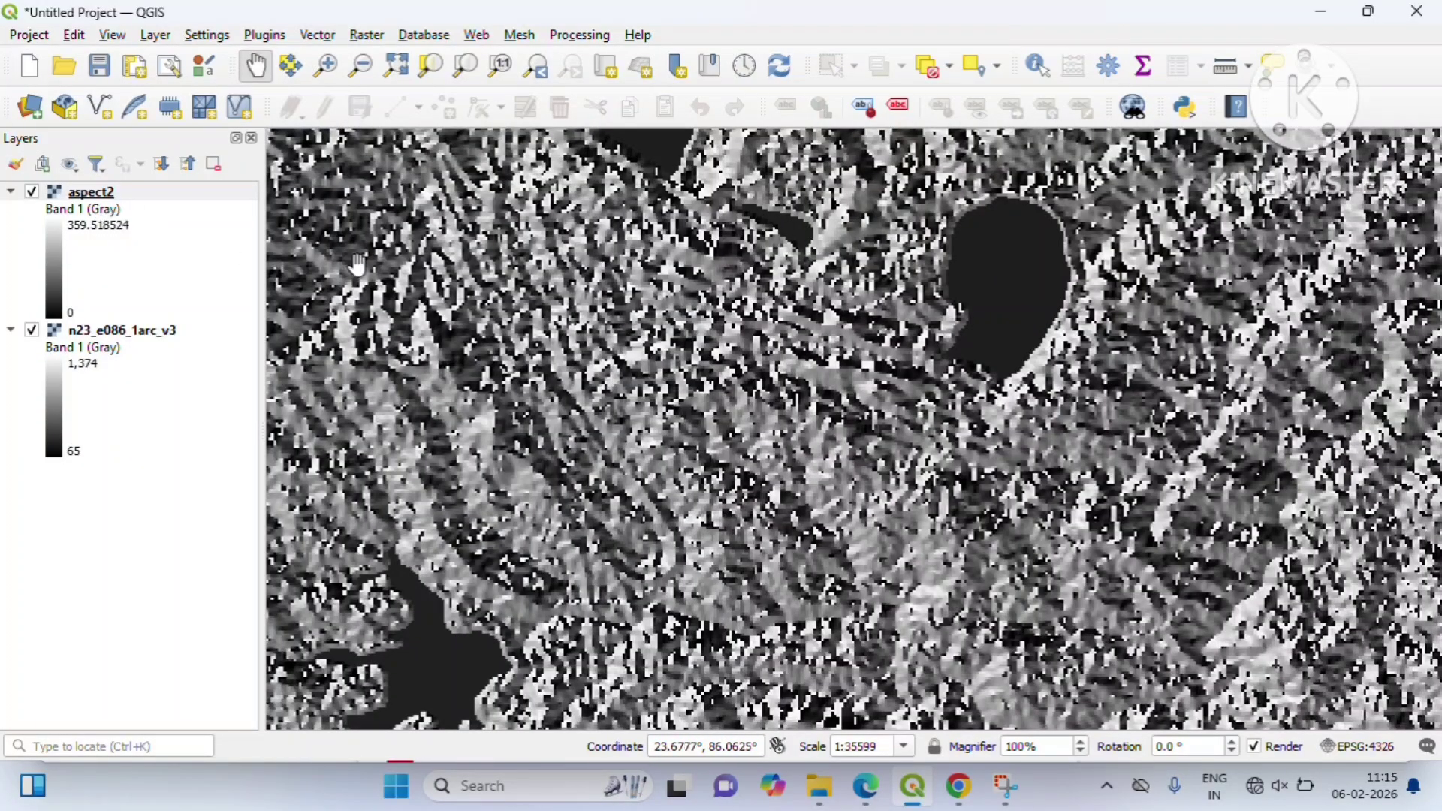
scroll(770, 444, down, 3)
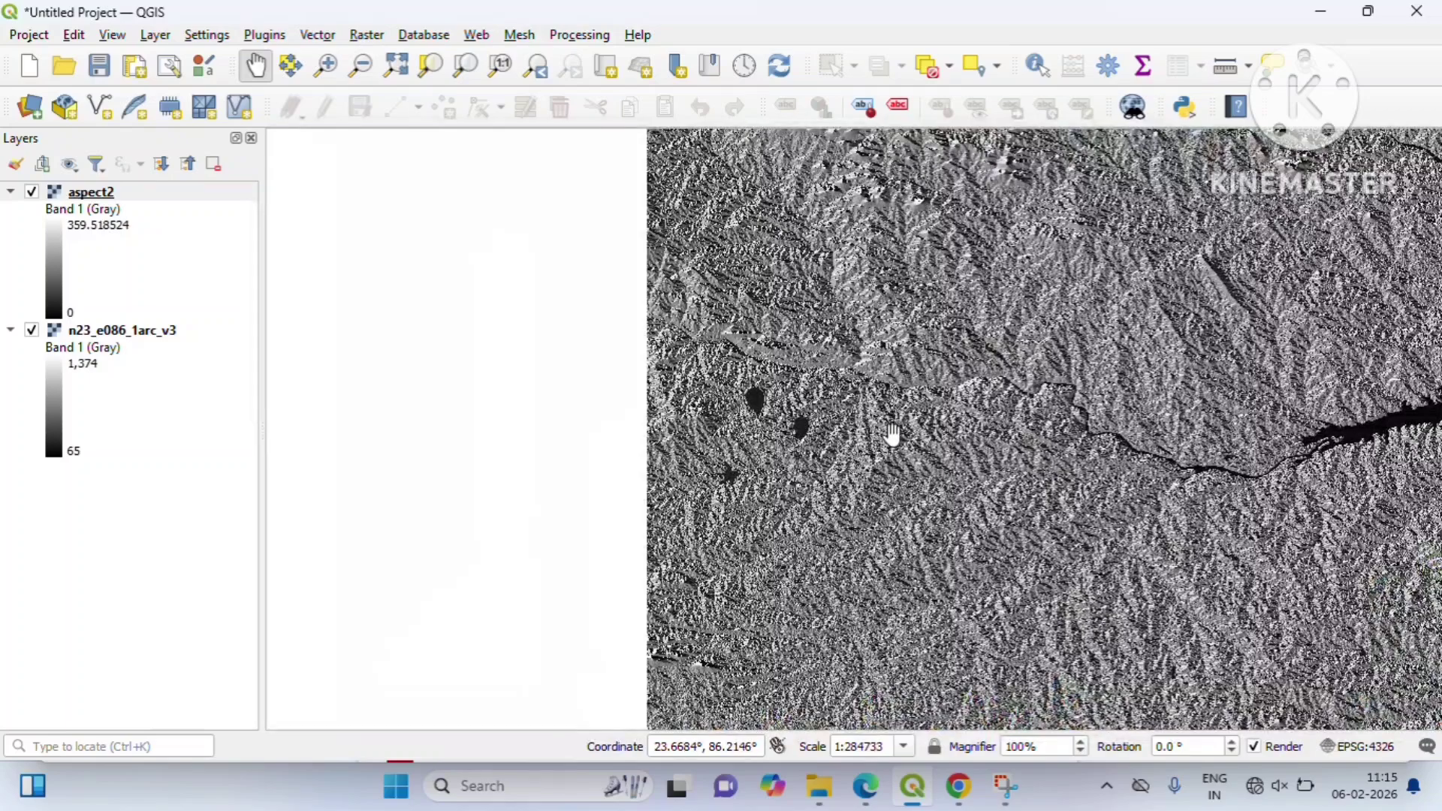
drag(892, 435, 704, 392)
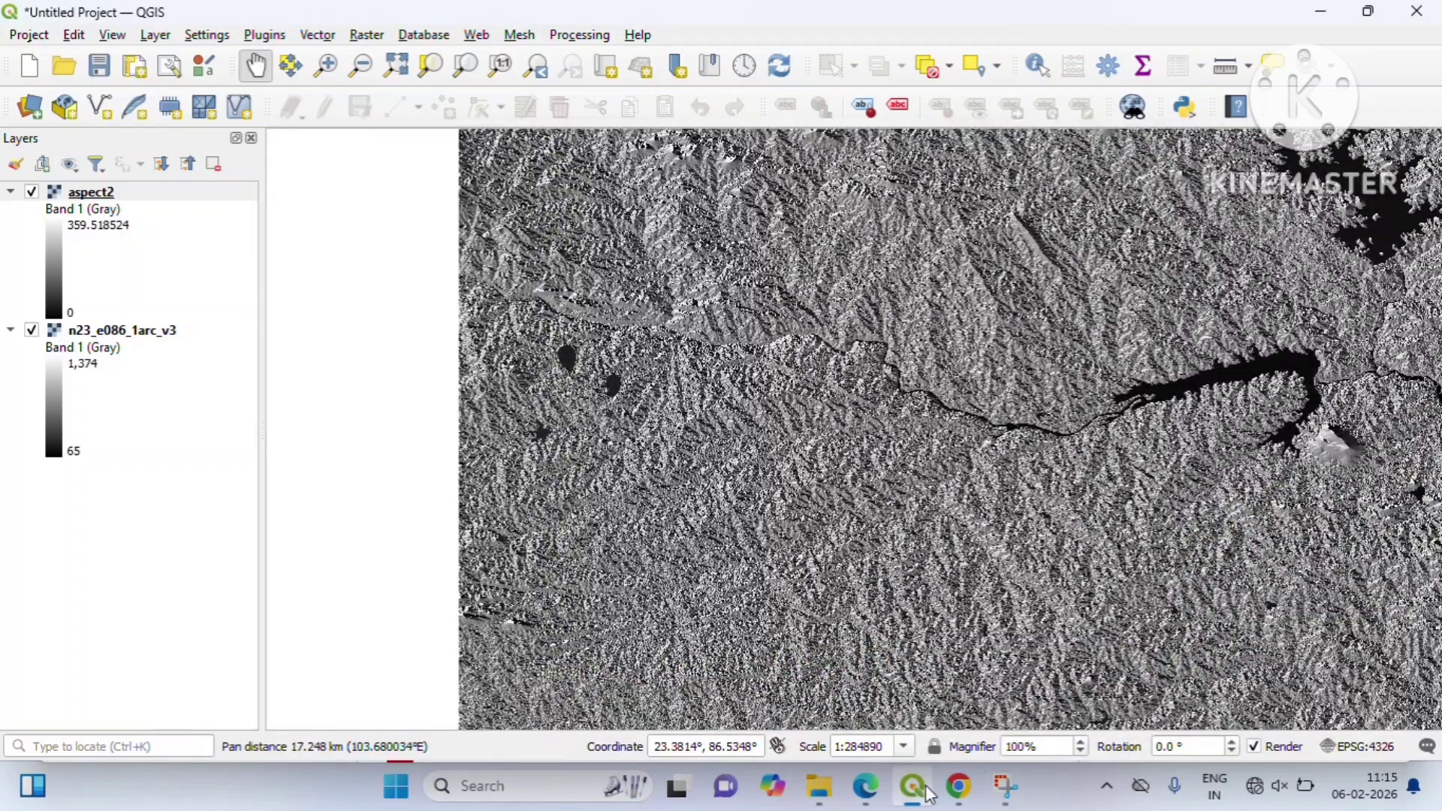
- Switch to Edge and examine the direction classes, colours and degree ranges in aspect.pdf, referring back to the aspect map in QGIS
click(865, 786)
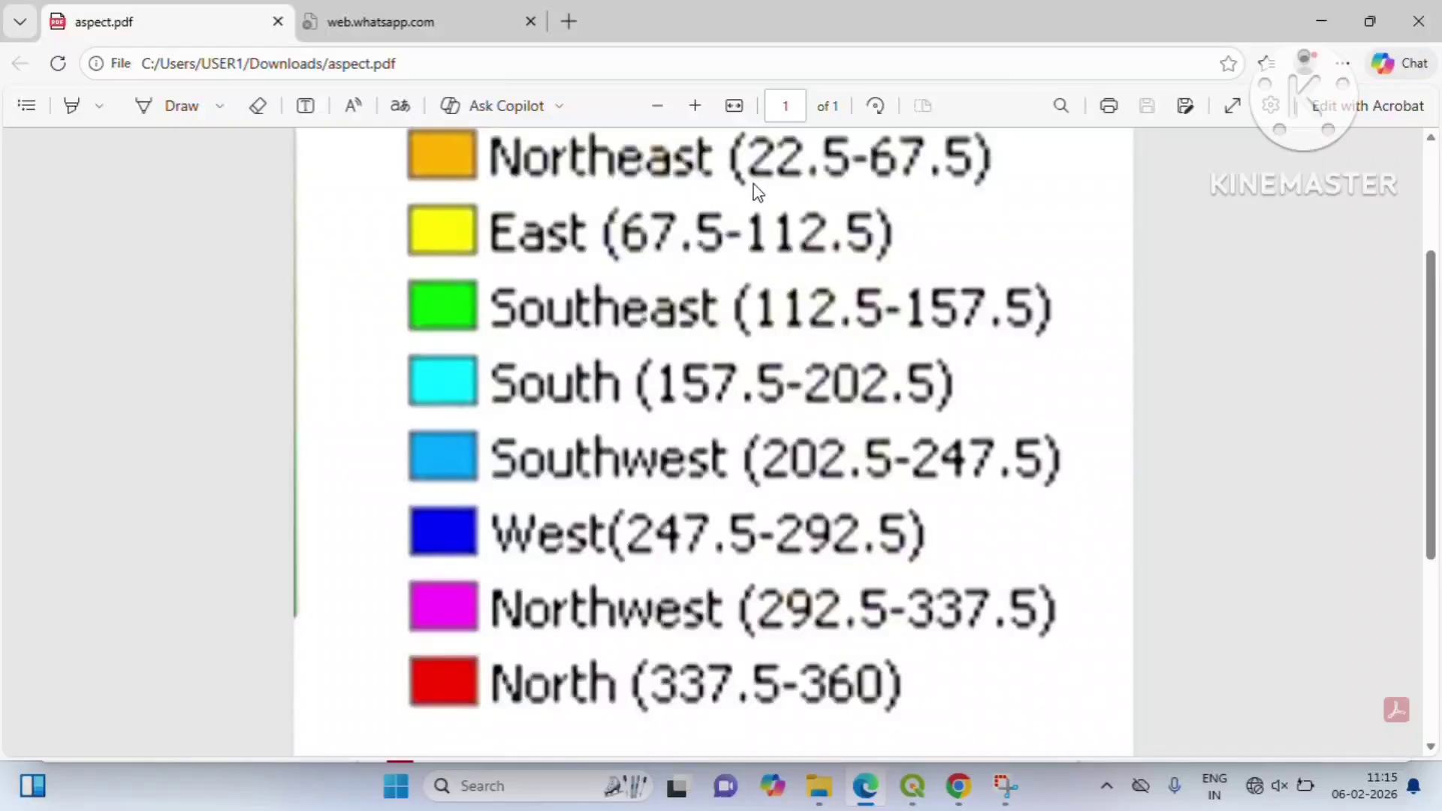
scroll(679, 239, up, 2)
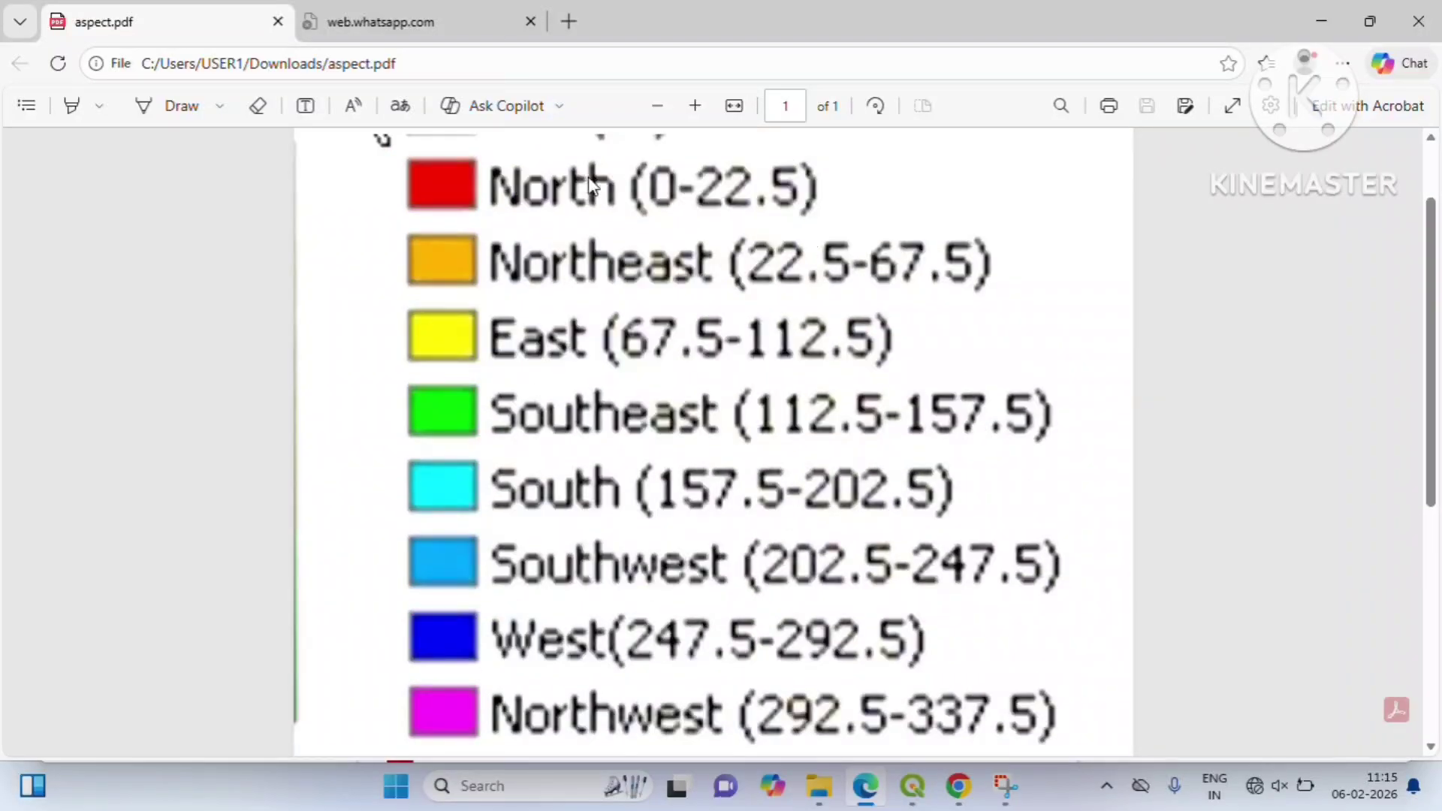
scroll(706, 288, up, 2)
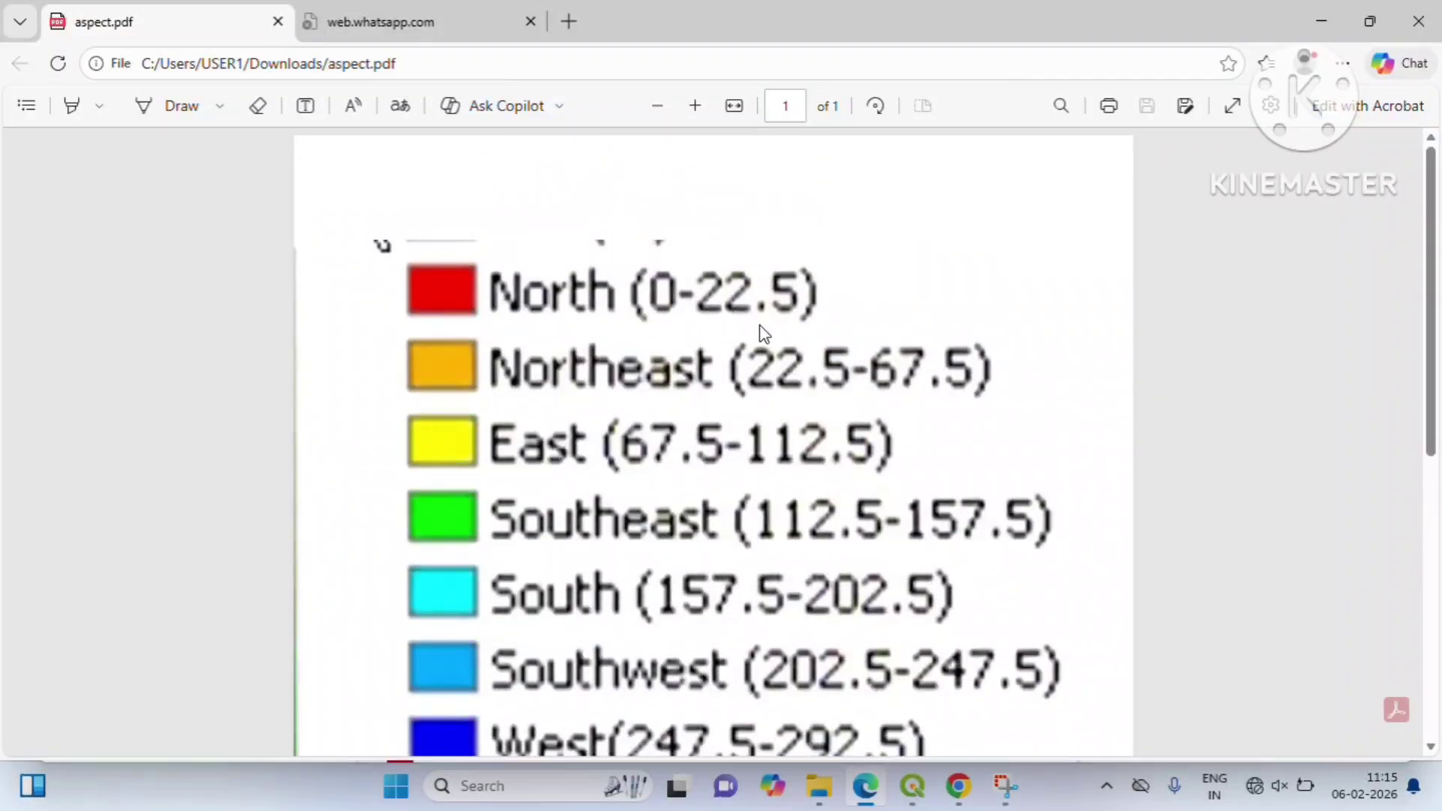
scroll(789, 331, down, 2)
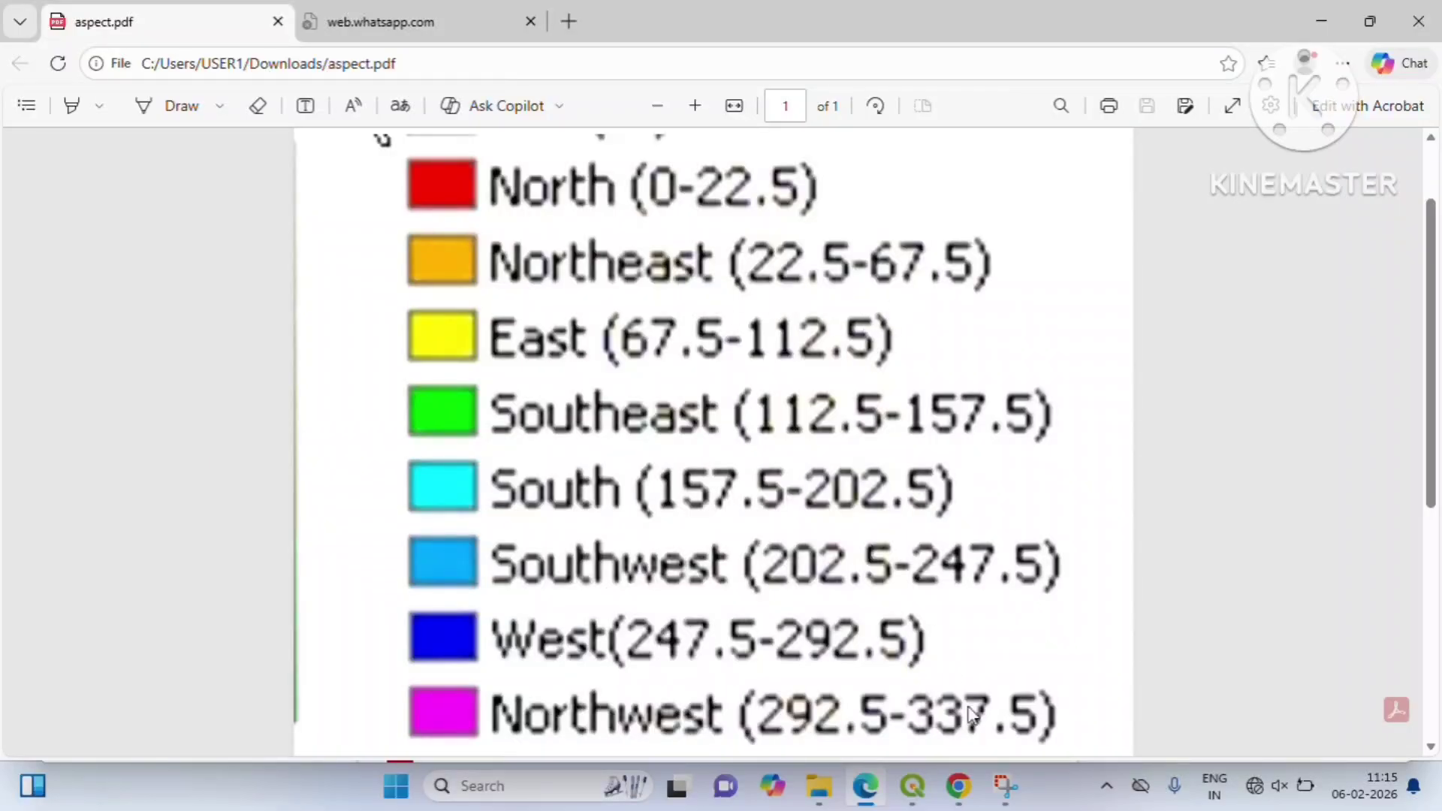
mouse_move(975, 798)
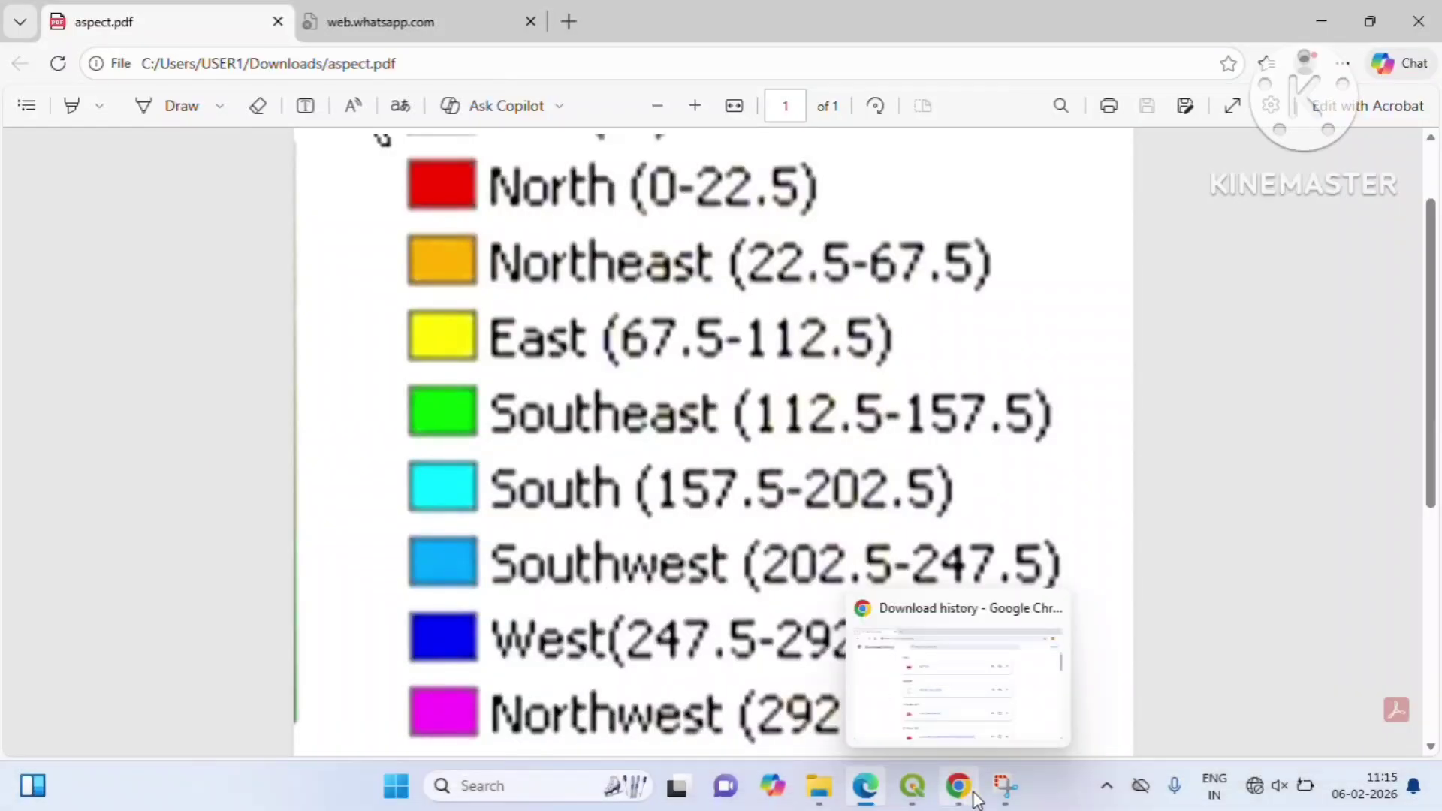
click(908, 780)
click(913, 786)
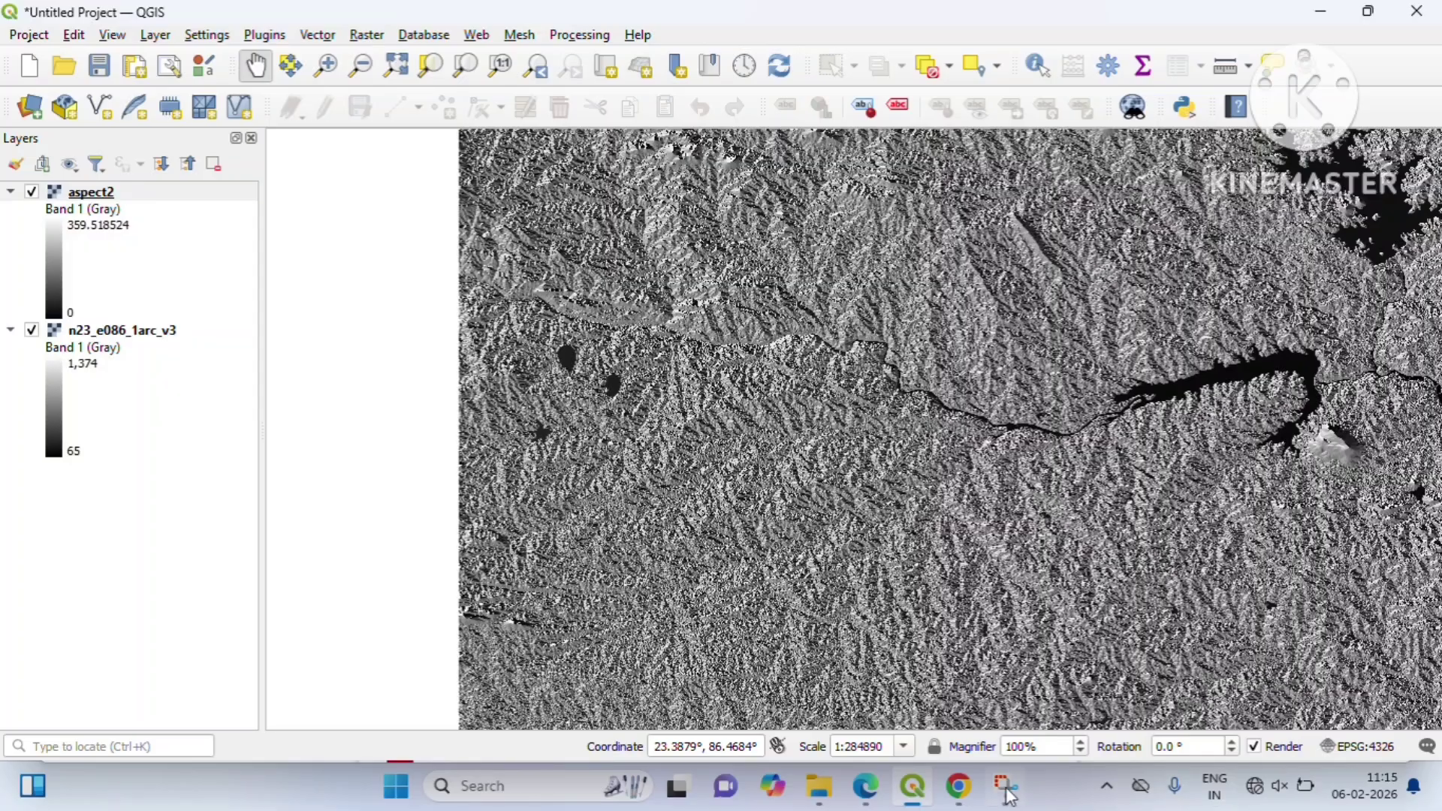
mouse_move(958, 789)
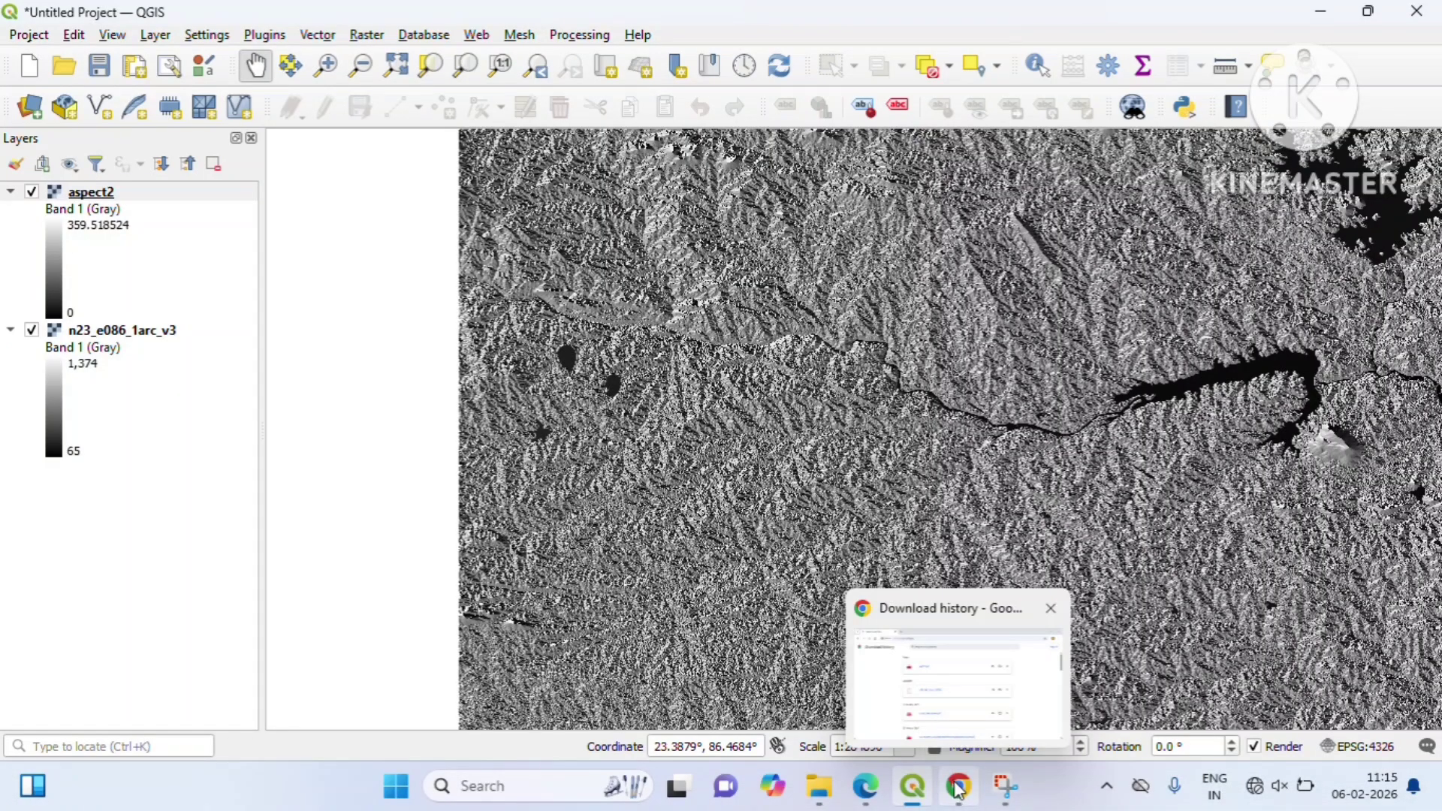
click(862, 795)
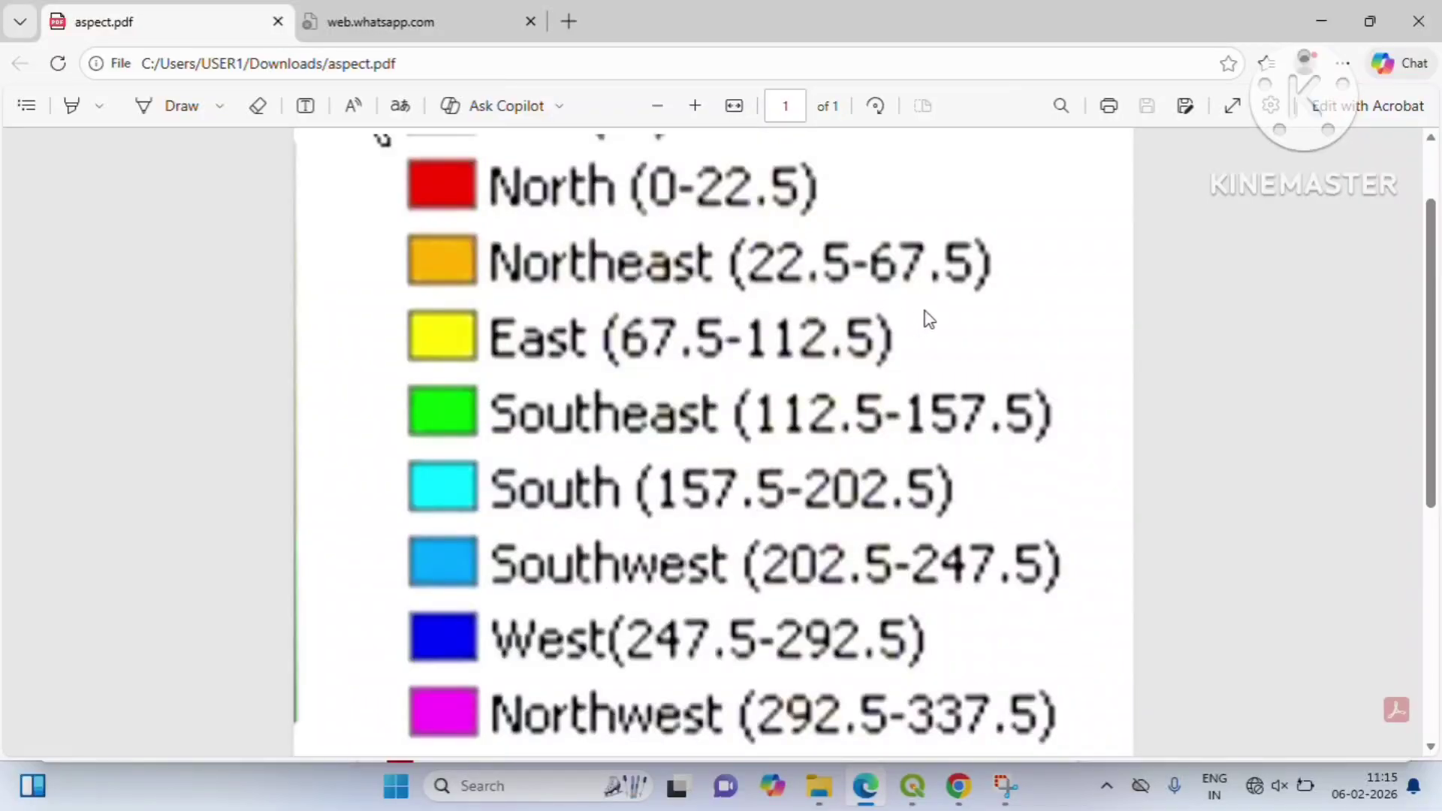
- Switch from aspect.pdf to QGIS, open the Processing Toolbox, and place it enlarged over the map
scroll(781, 466, down, 2)
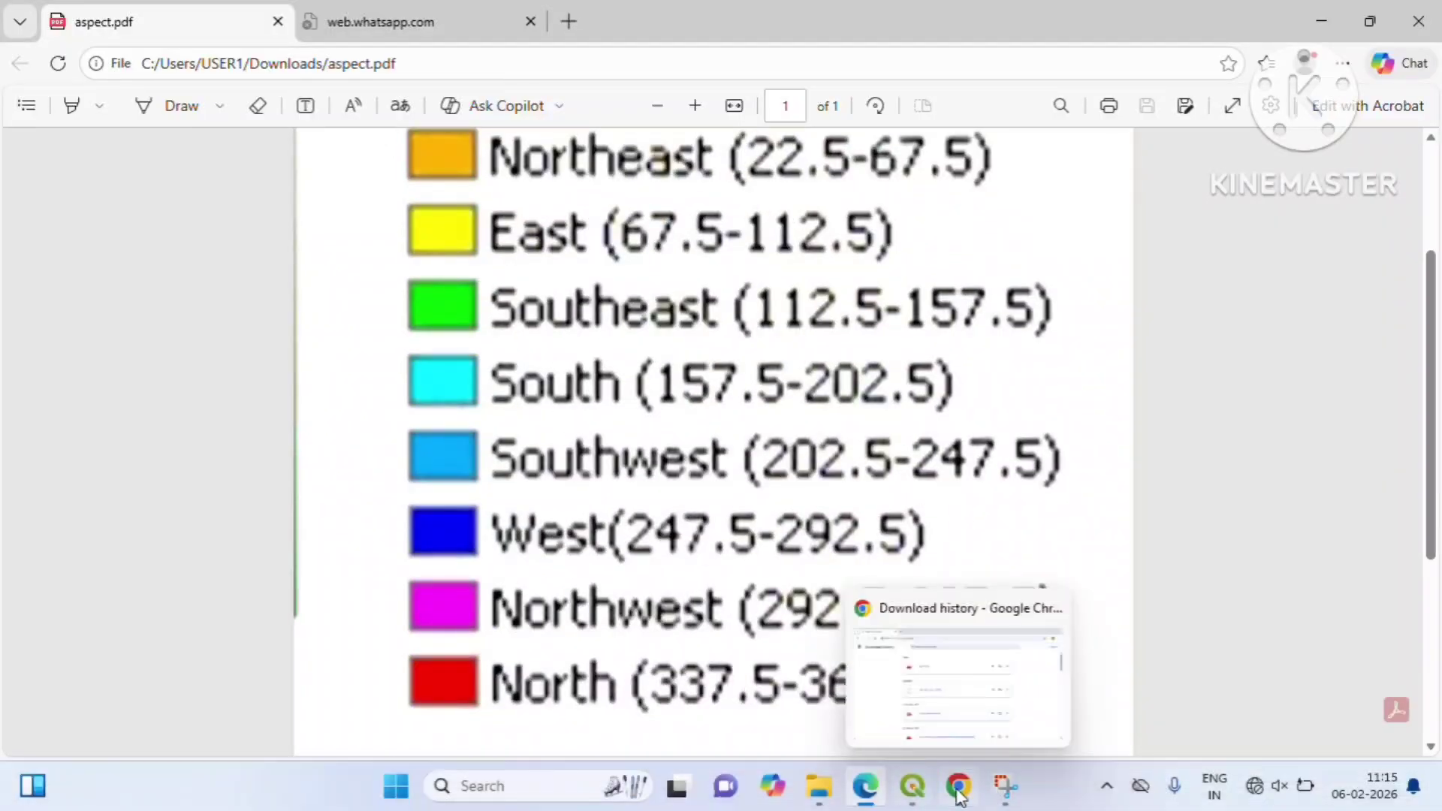
click(909, 781)
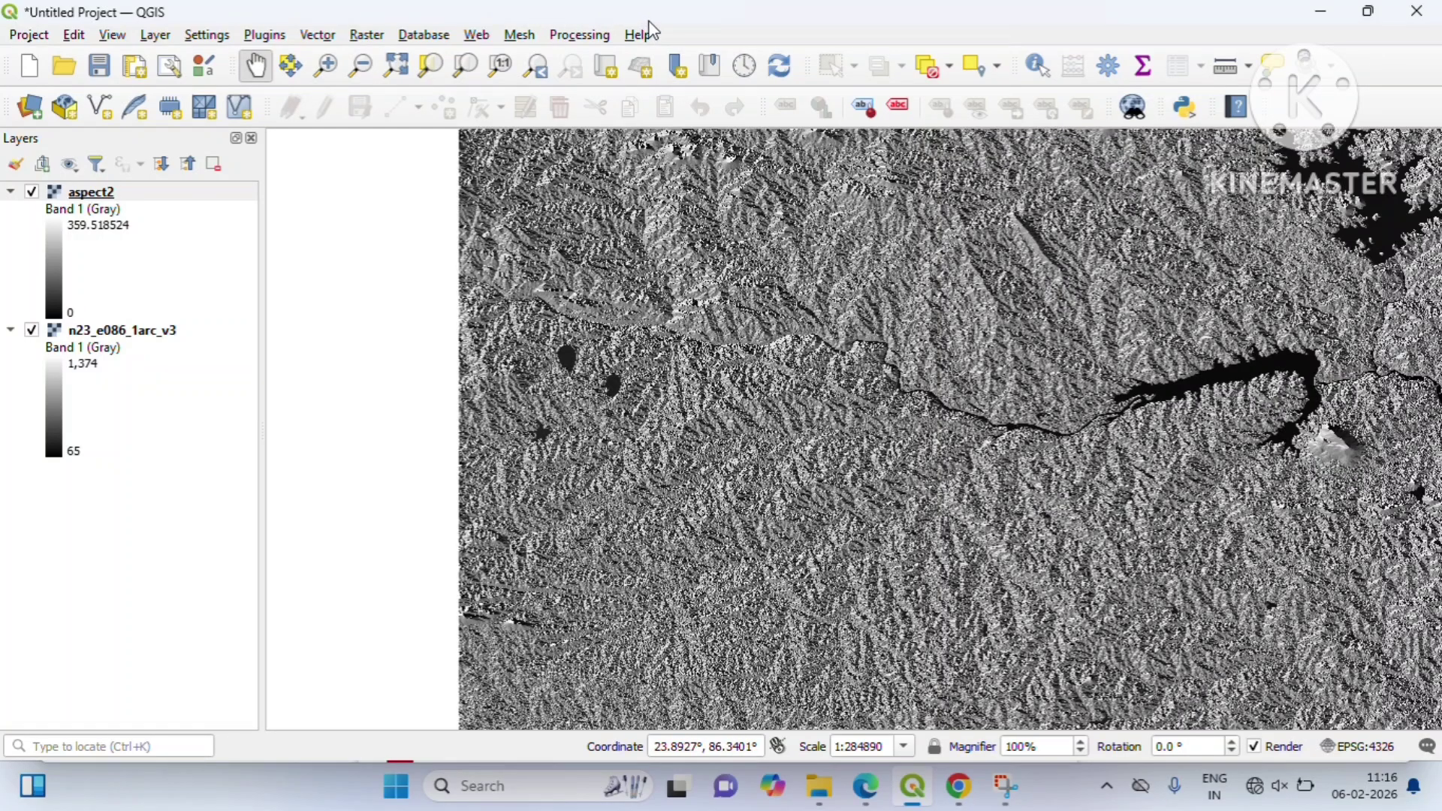
key(super+shift+s)
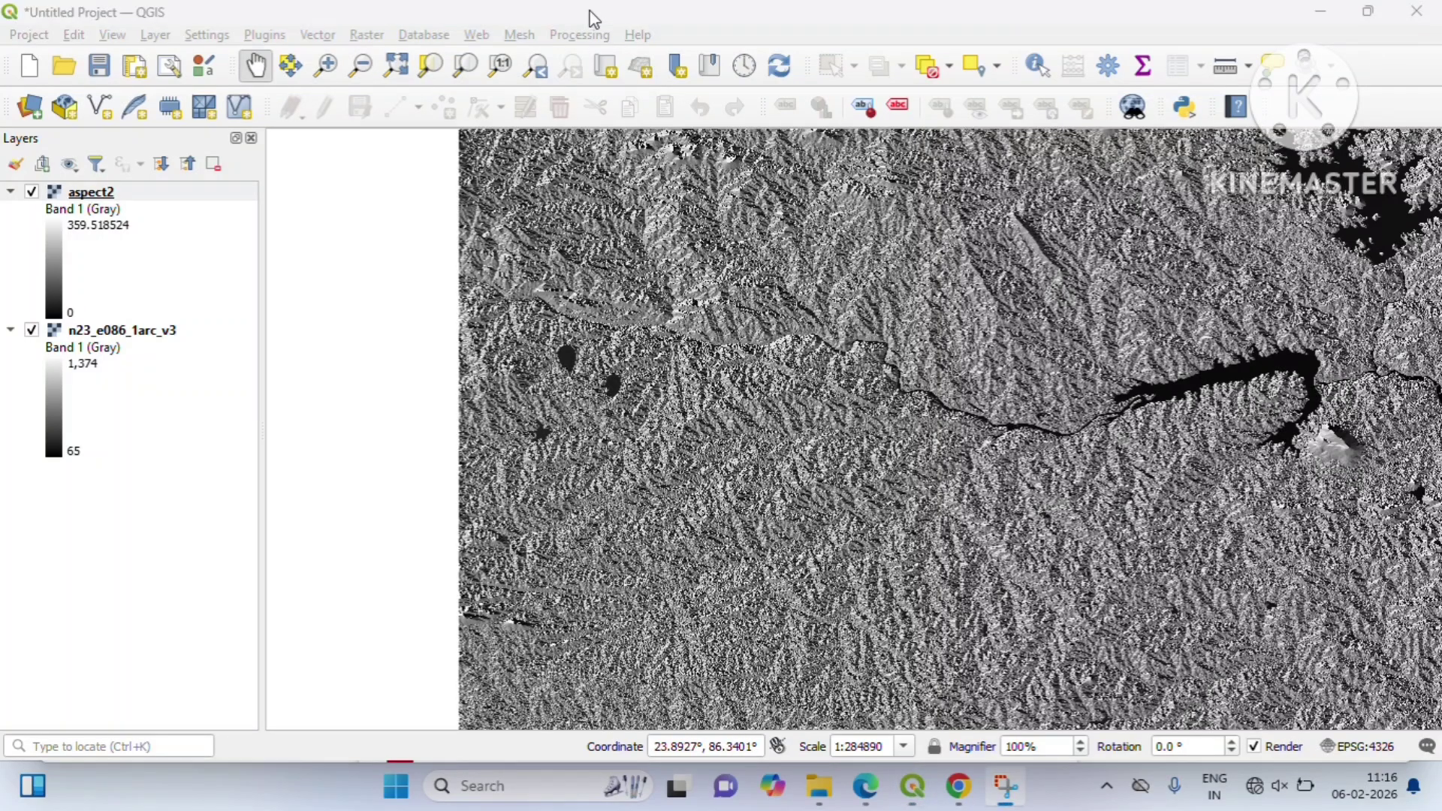
click(562, 36)
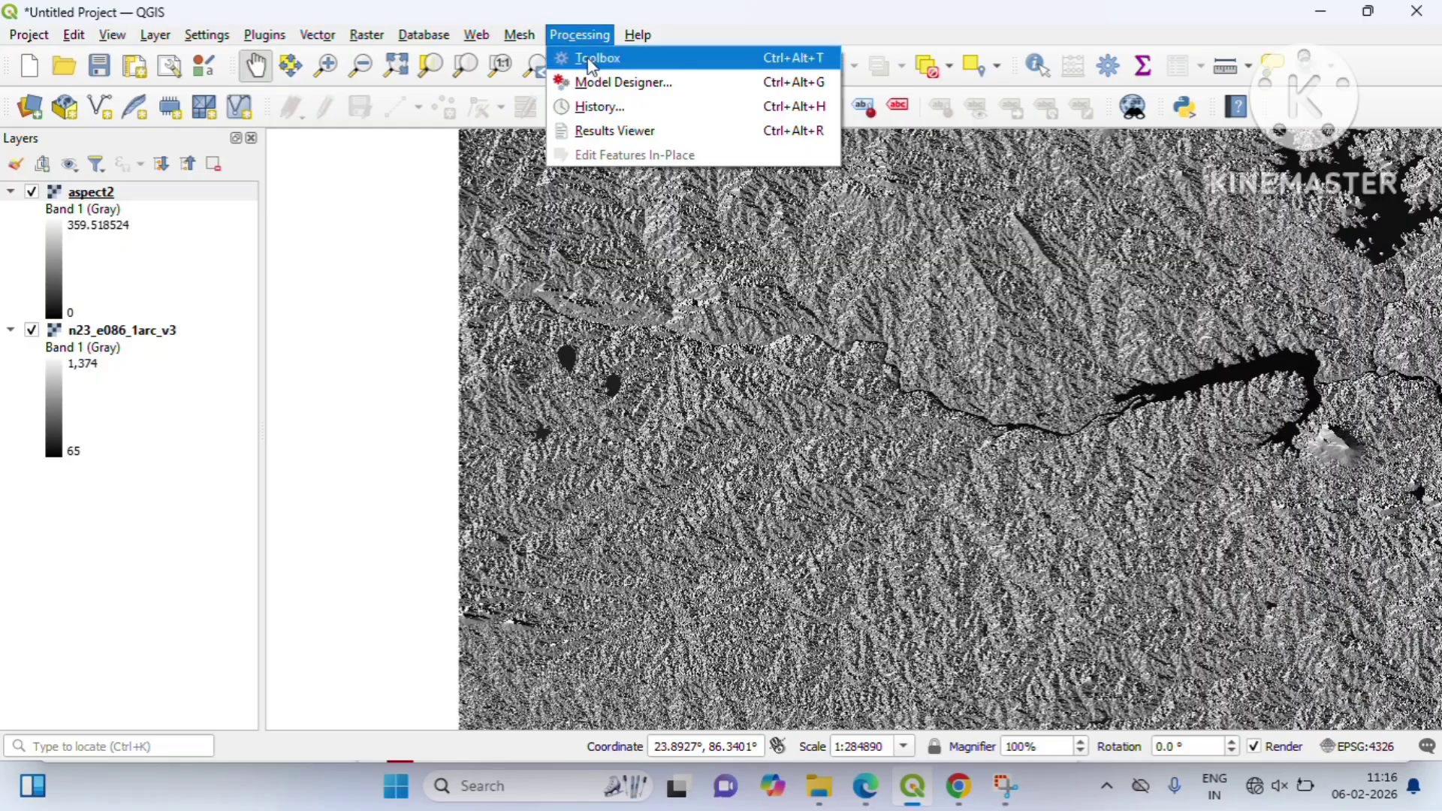
click(633, 66)
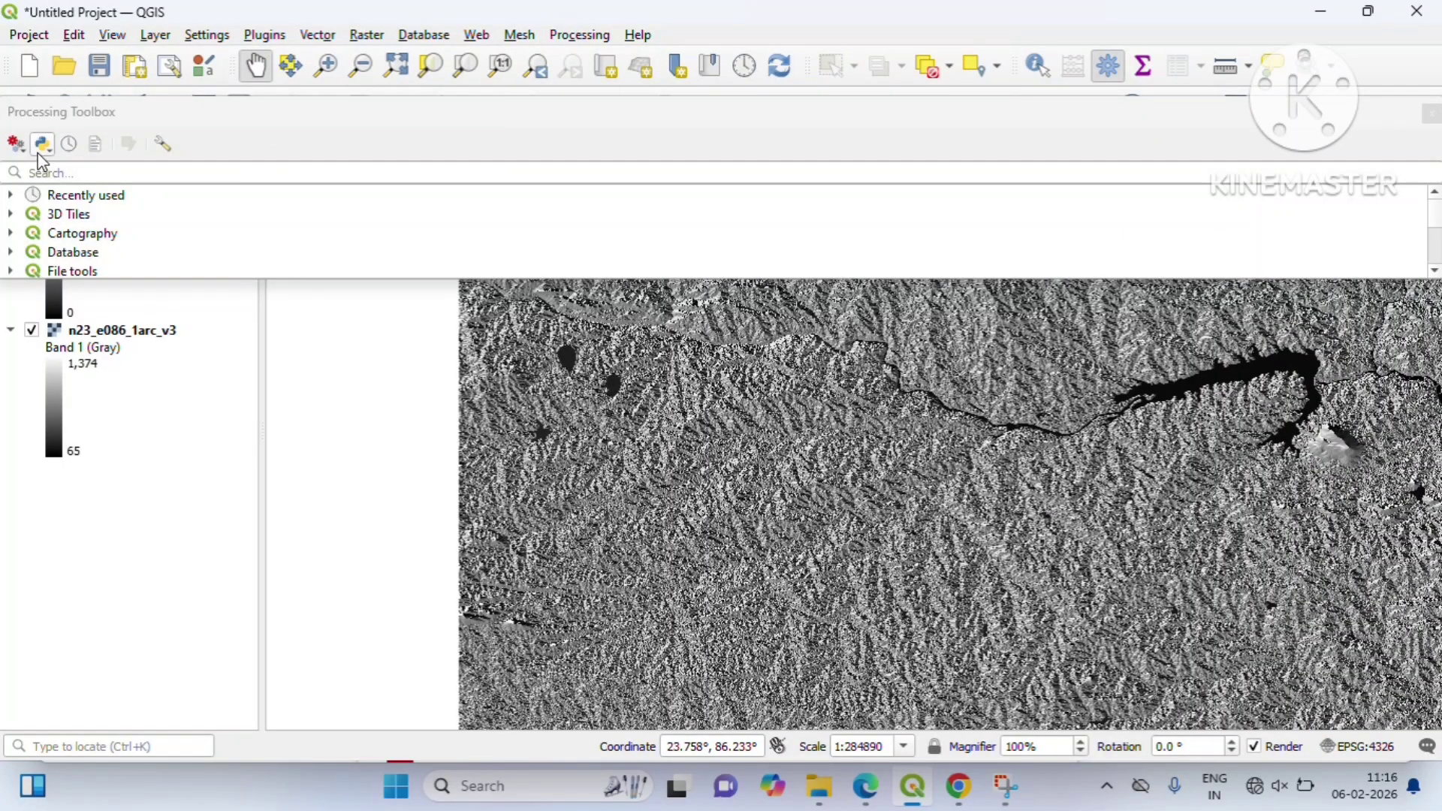
drag(1350, 116, 1117, 135)
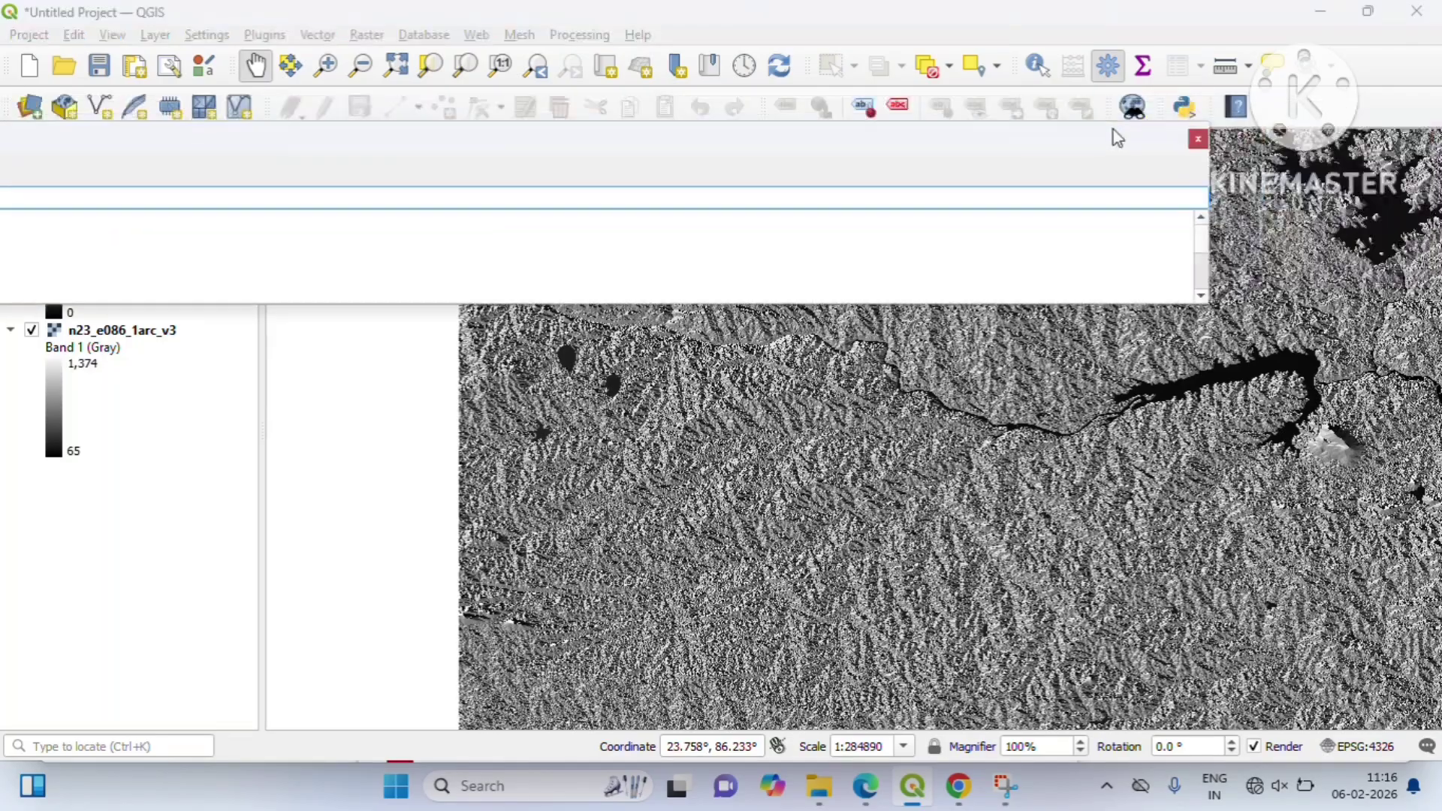
drag(1199, 172, 1196, 207)
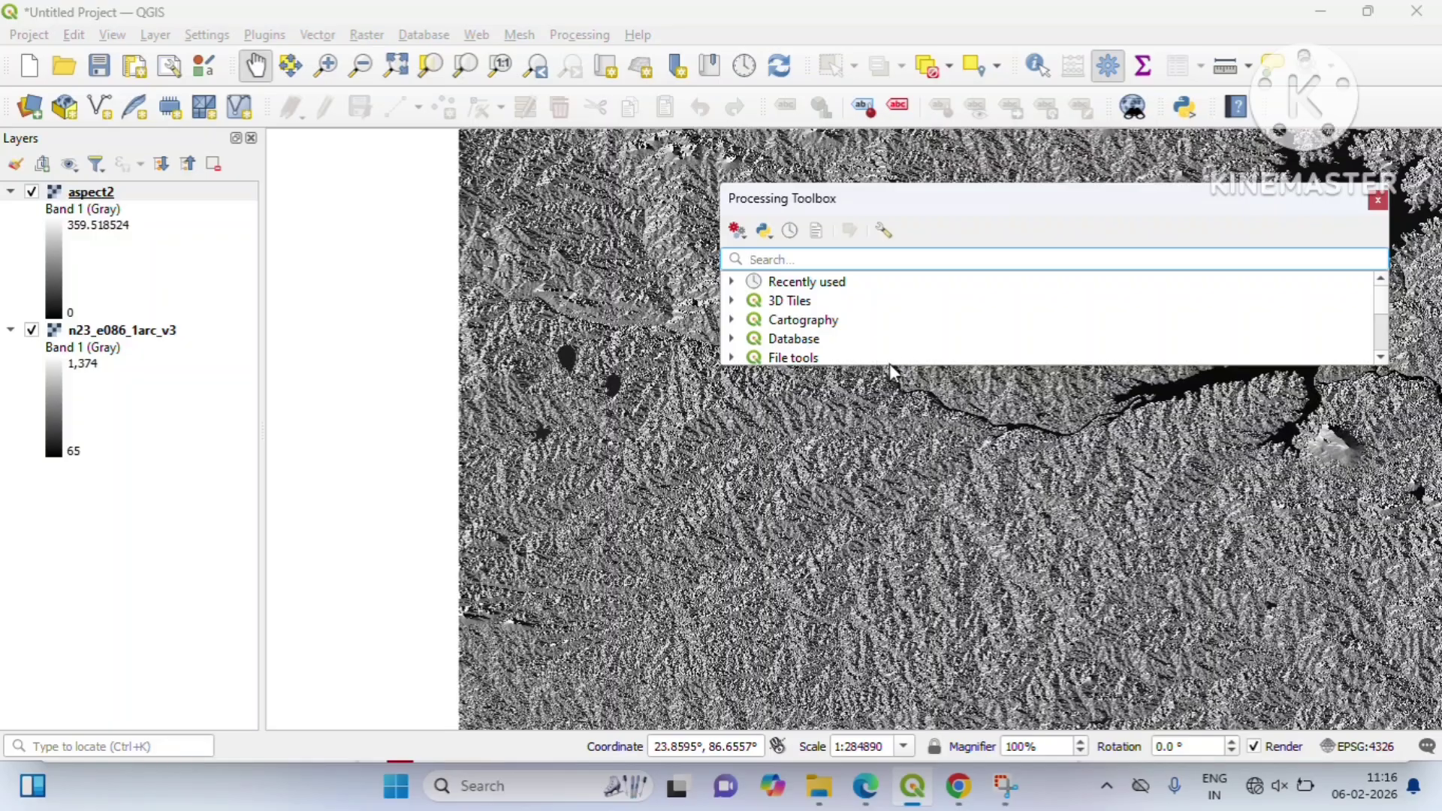
drag(898, 363, 896, 599)
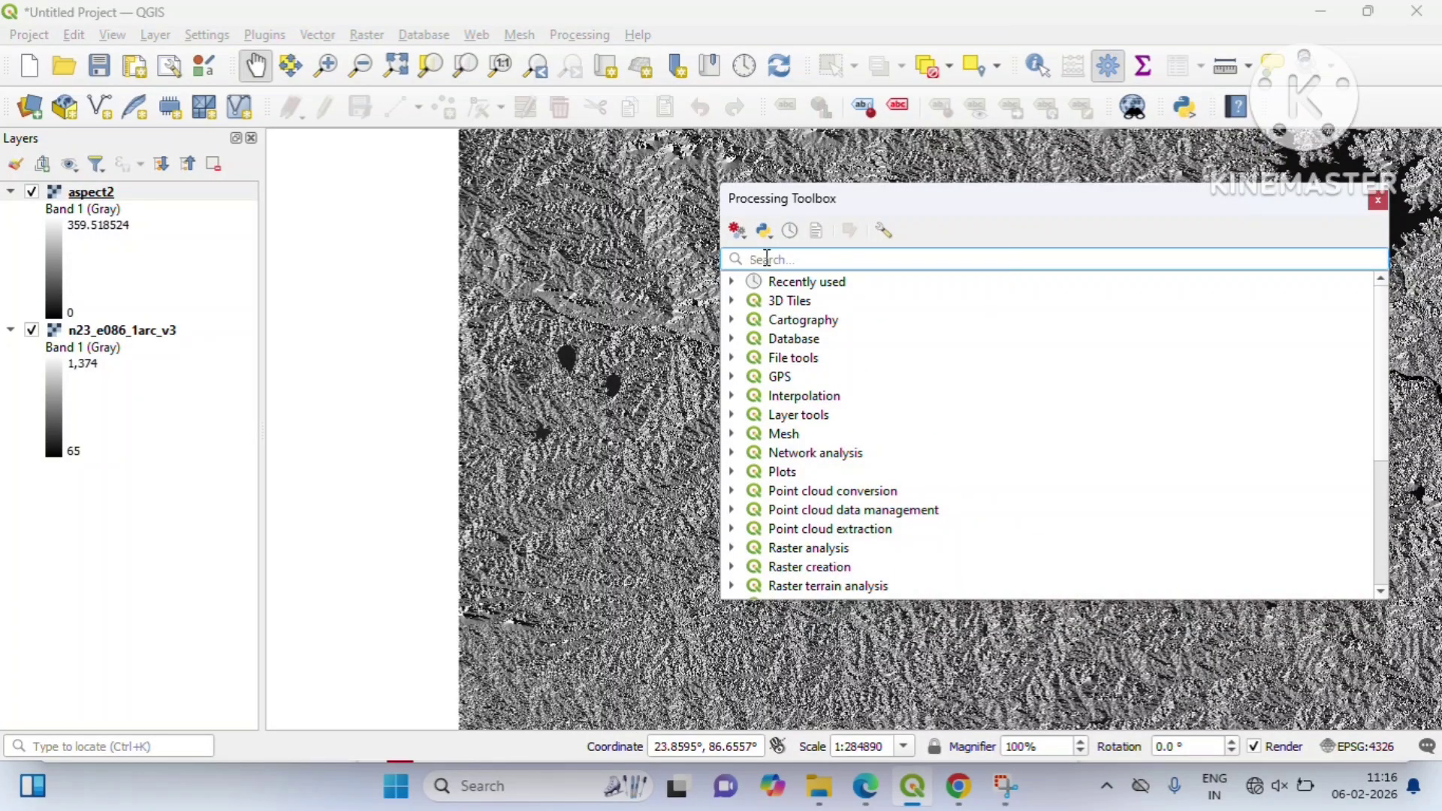
text(as)
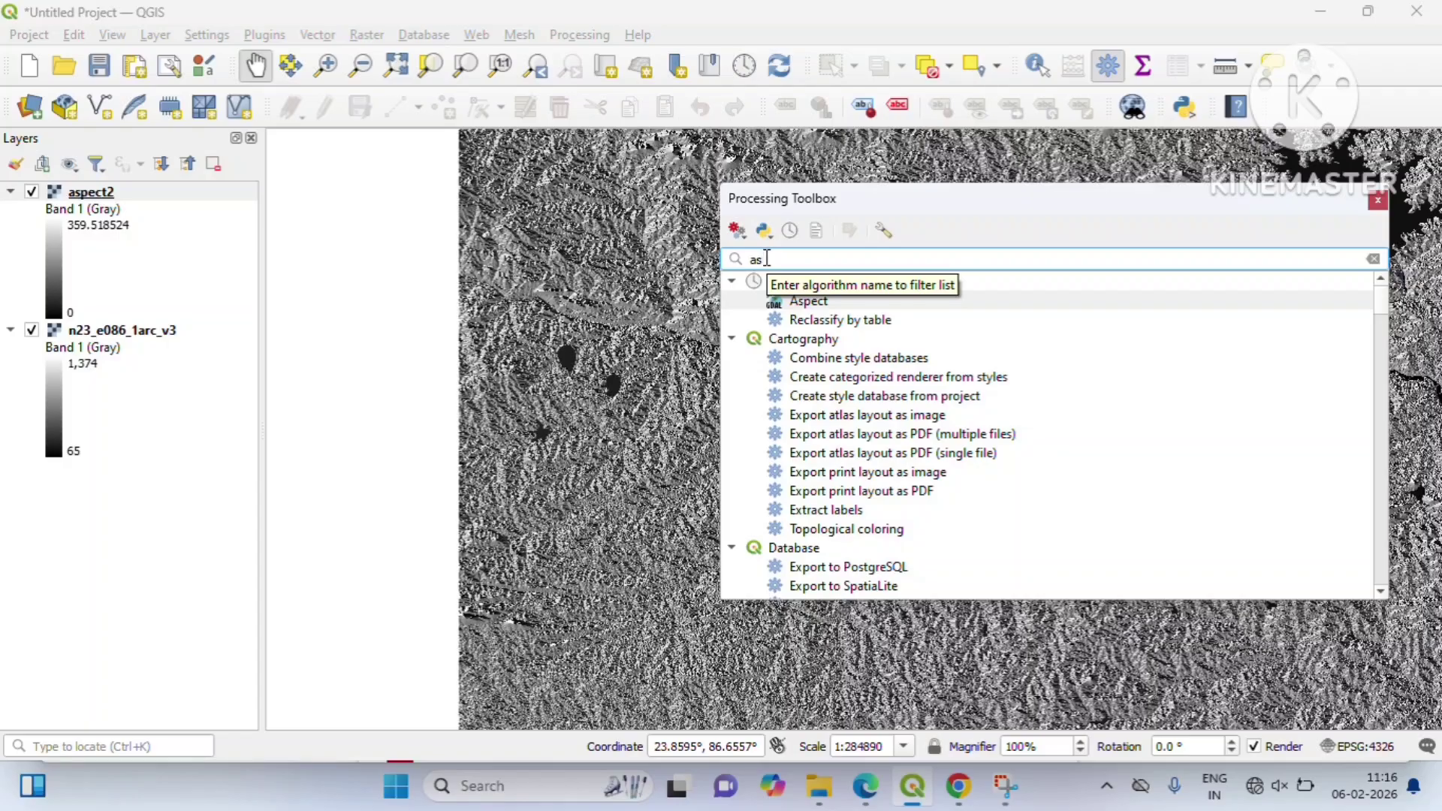
key(BackSpace)
key(BackSpace)
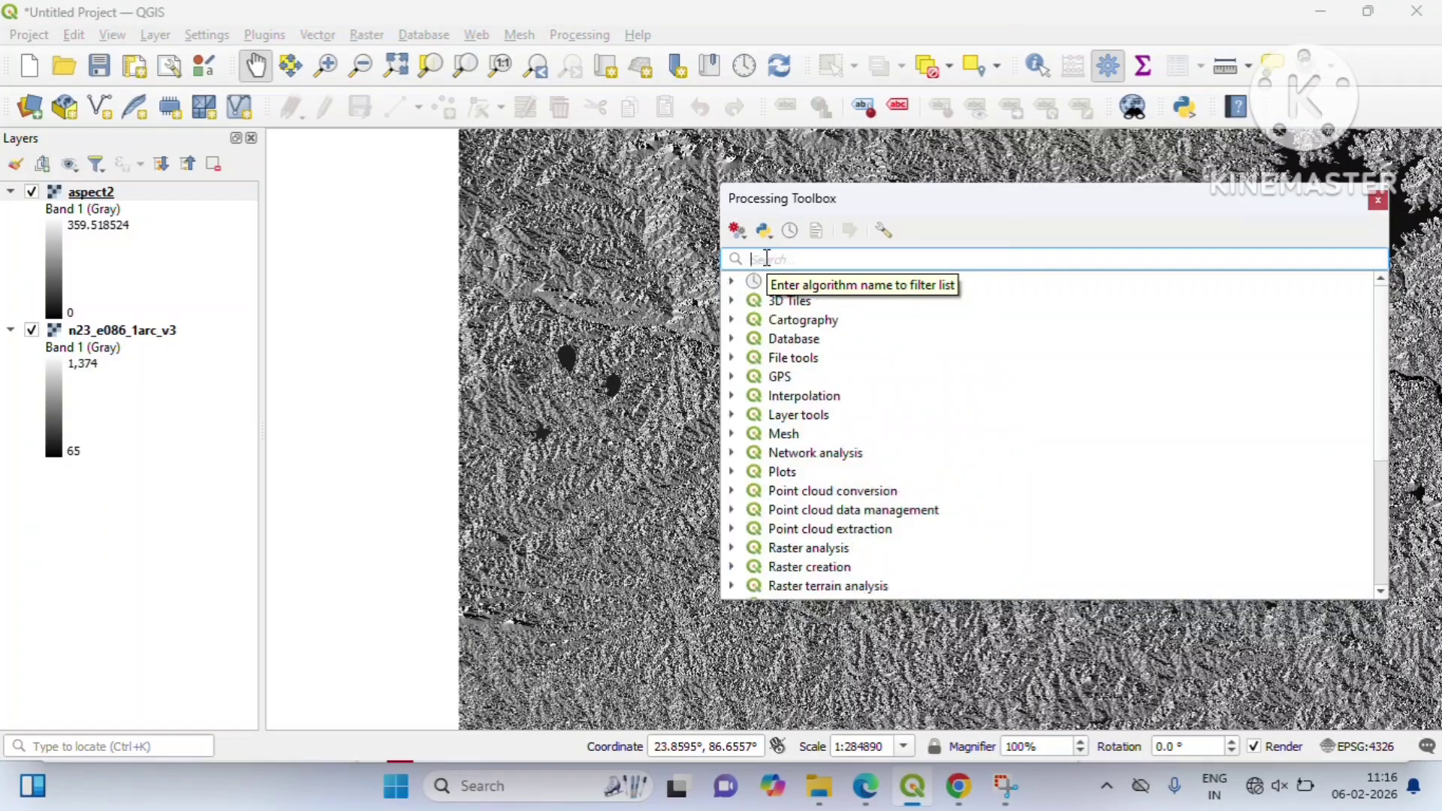
- Search the toolbox for reclassify, start Reclassify by table on the aspect2 raster, and open its reclassification table for editing
text(re)
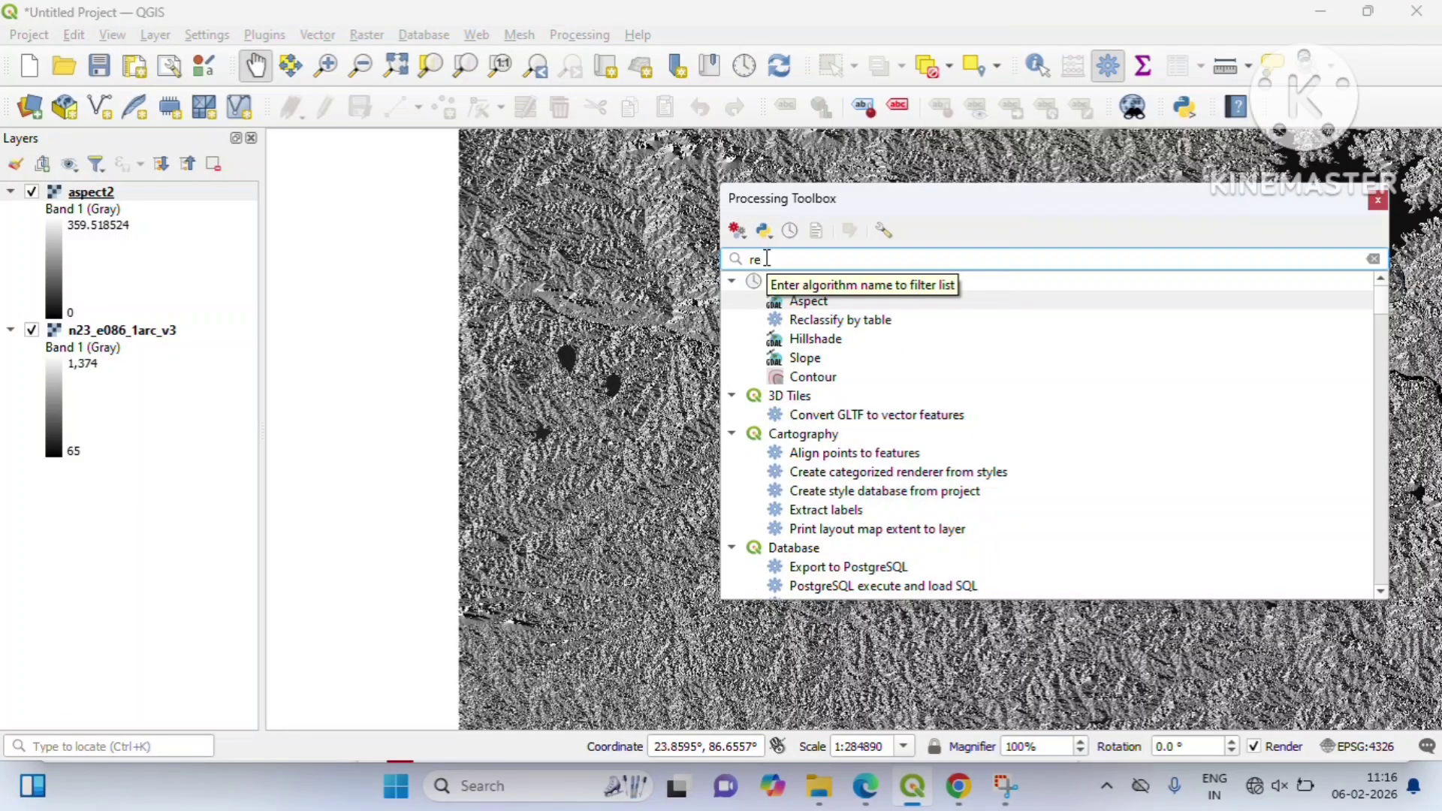
text(cla)
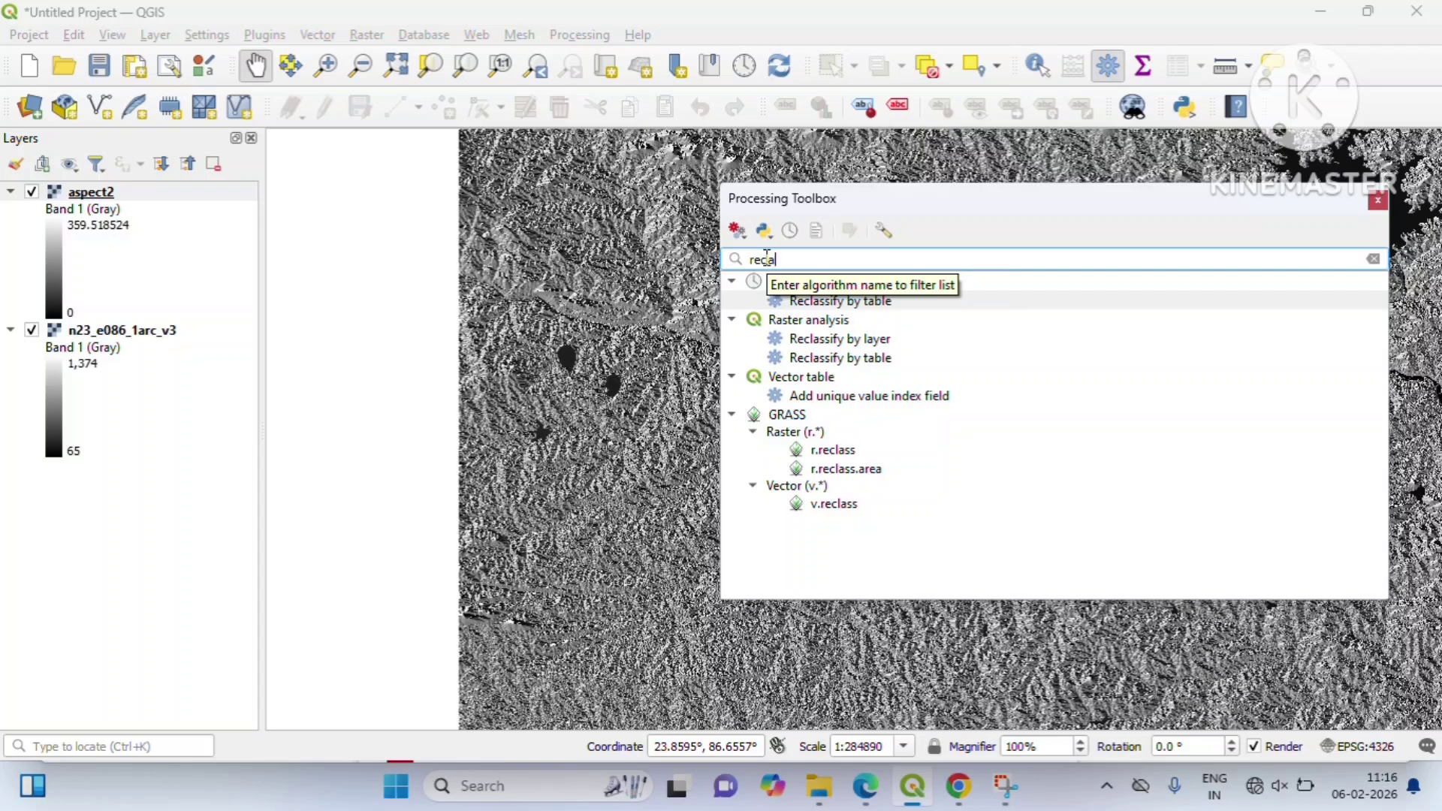
text(ssify)
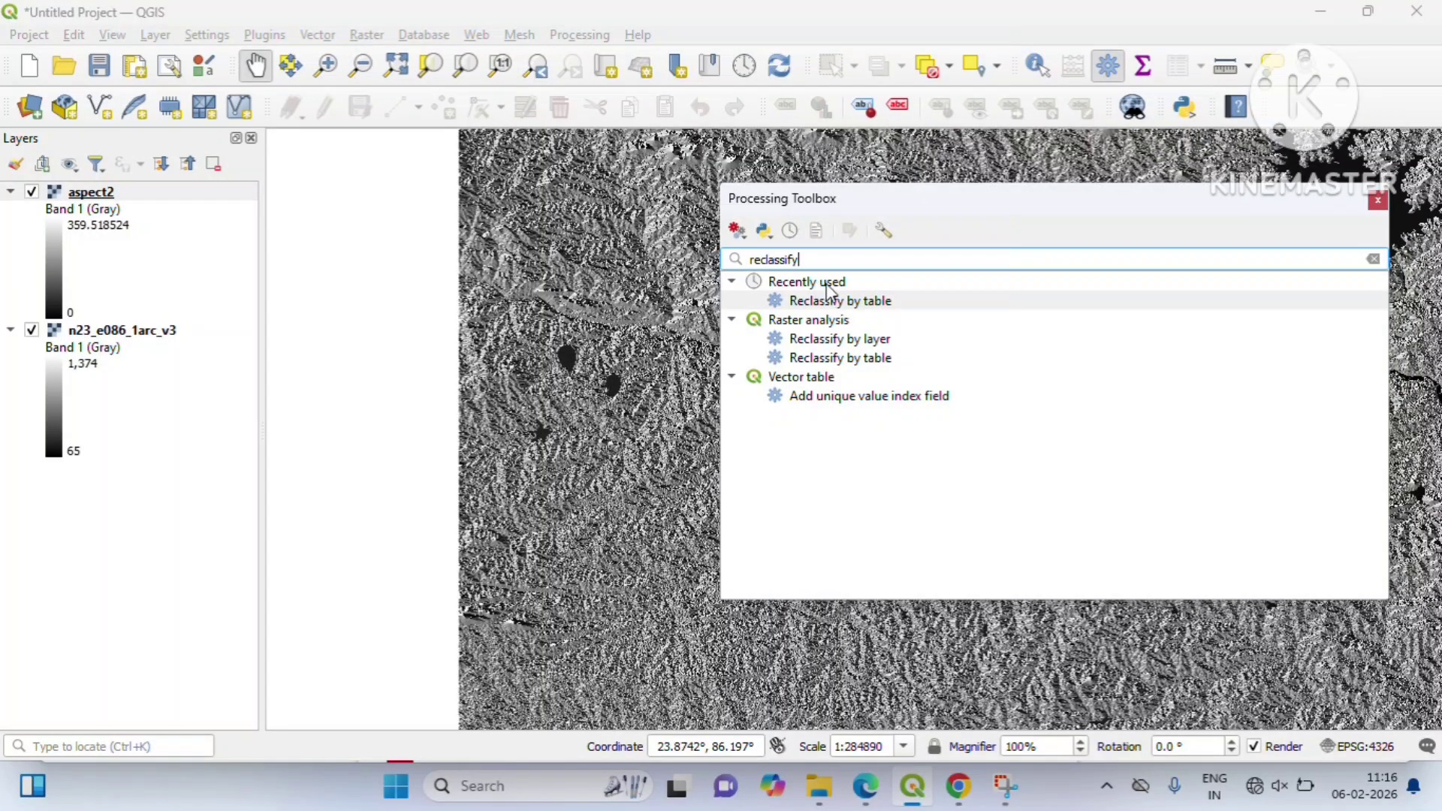
double_click(864, 302)
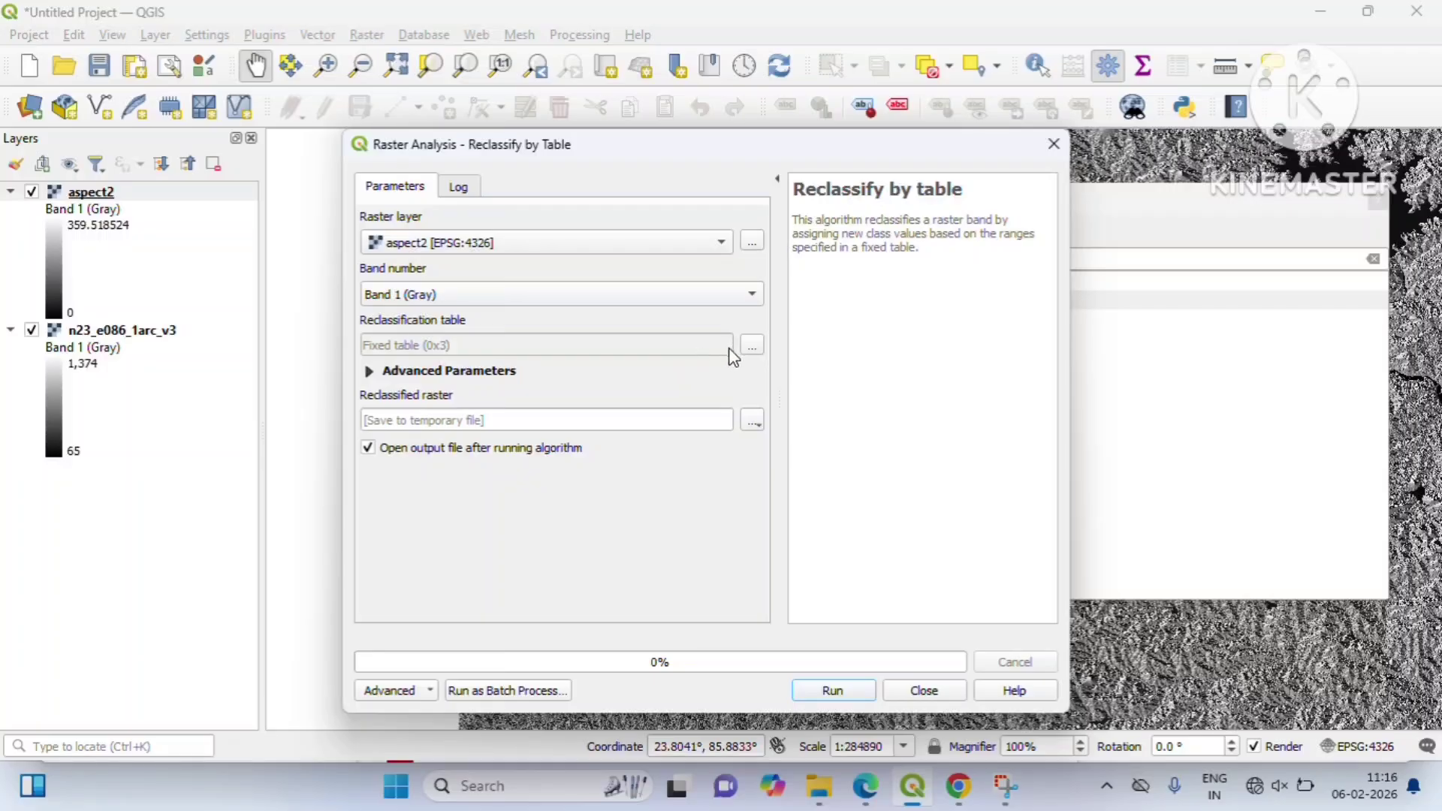
click(749, 349)
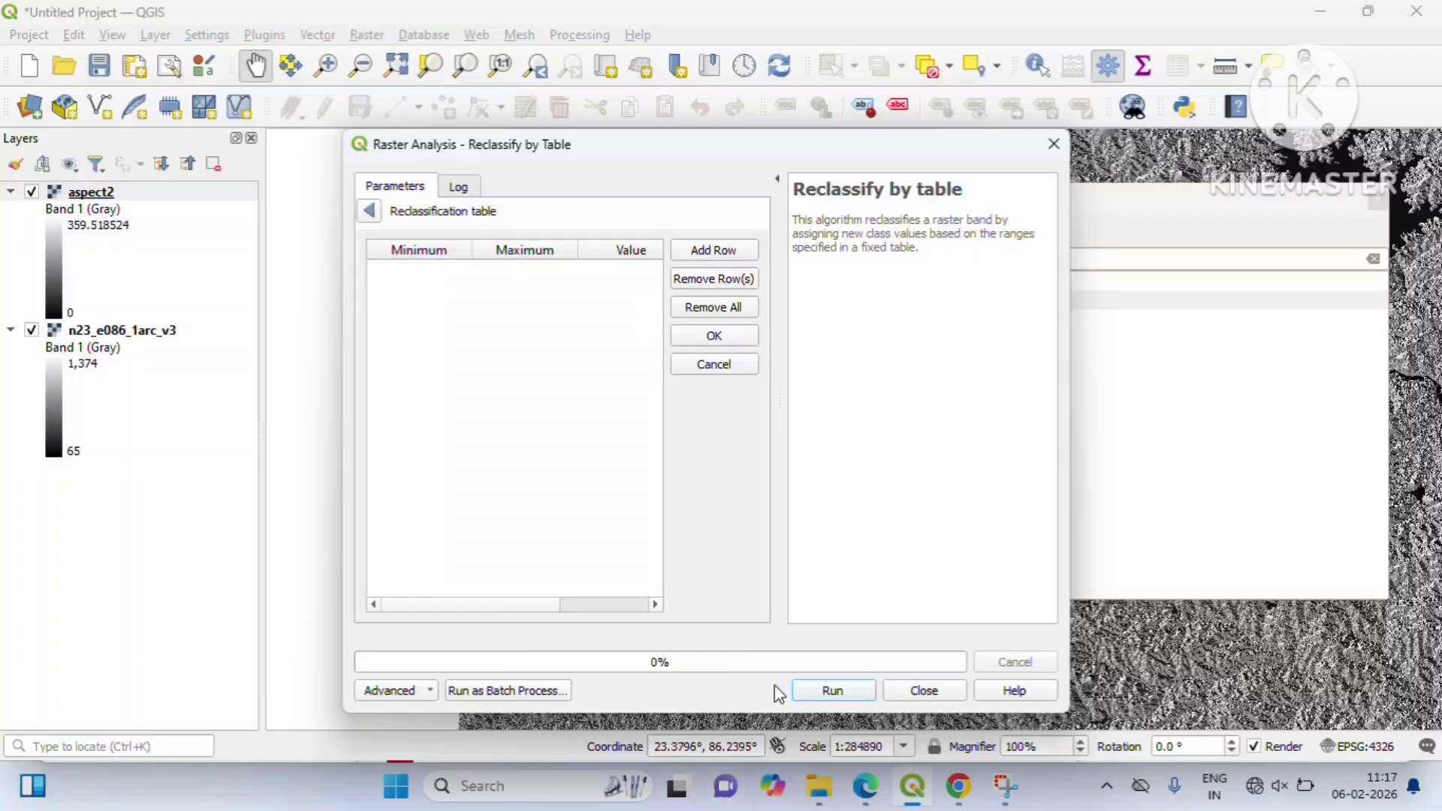
- Check the direction classes in aspect.pdf in Edge, and add nine rows to the reclassification table in QGIS
click(875, 774)
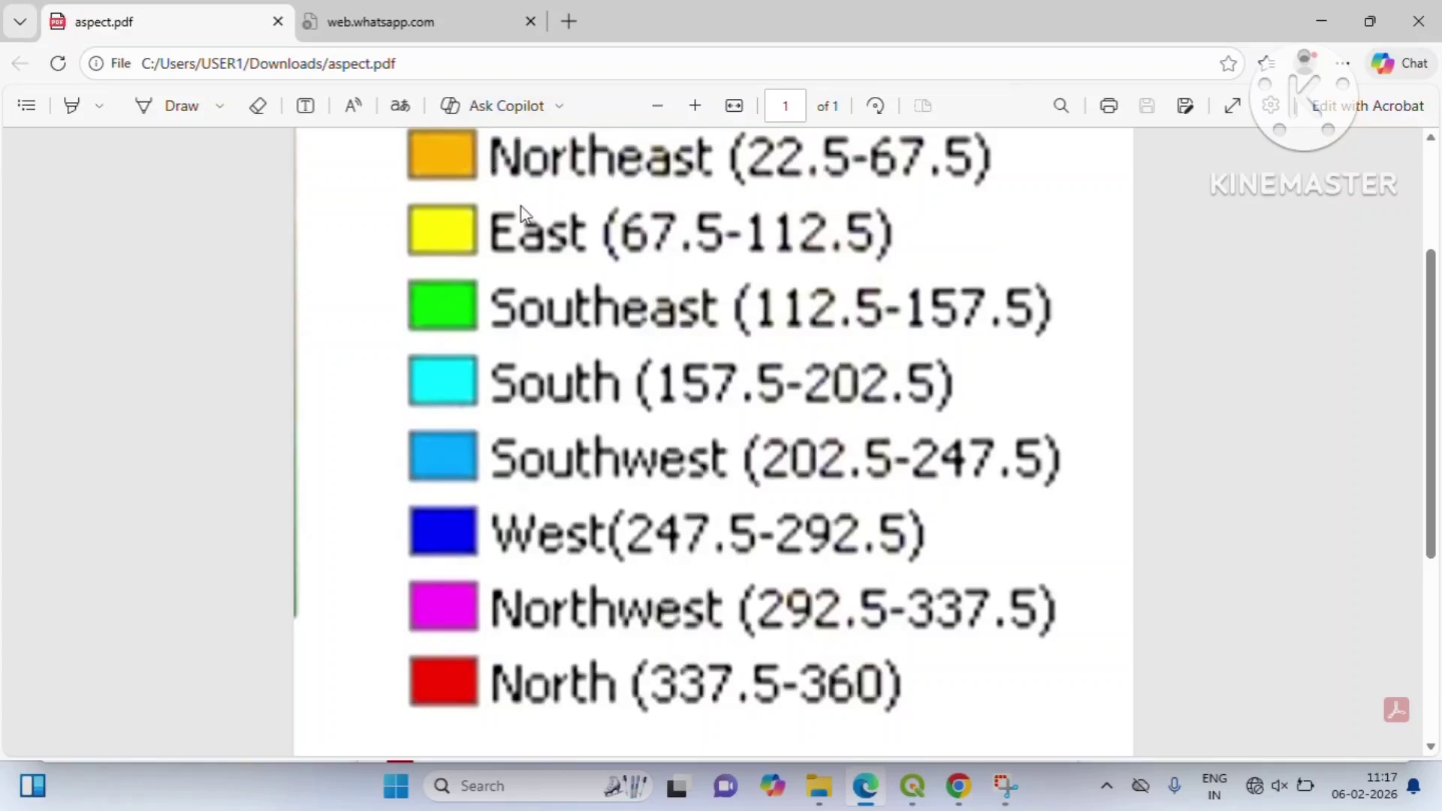
scroll(568, 228, up, 2)
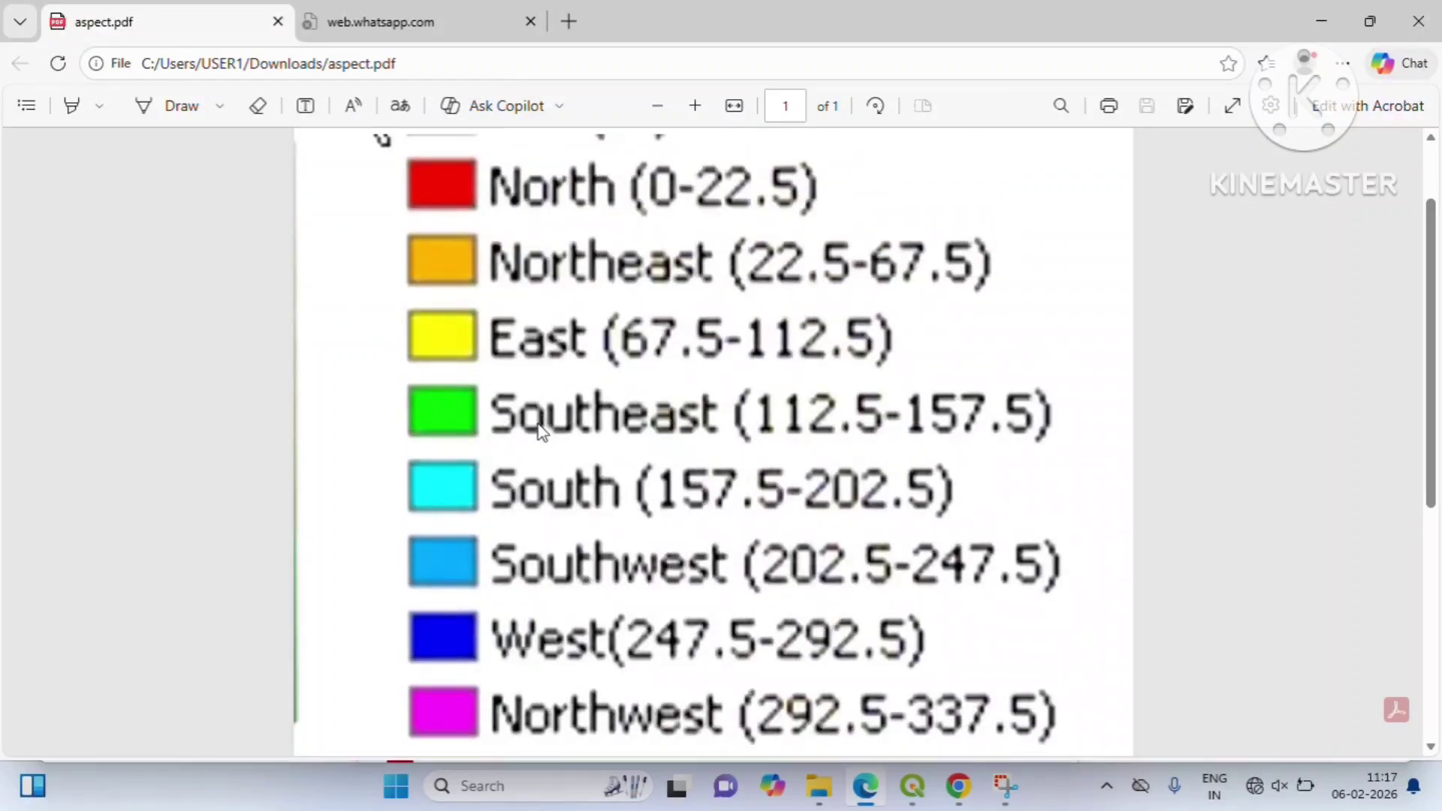
scroll(560, 440, down, 2)
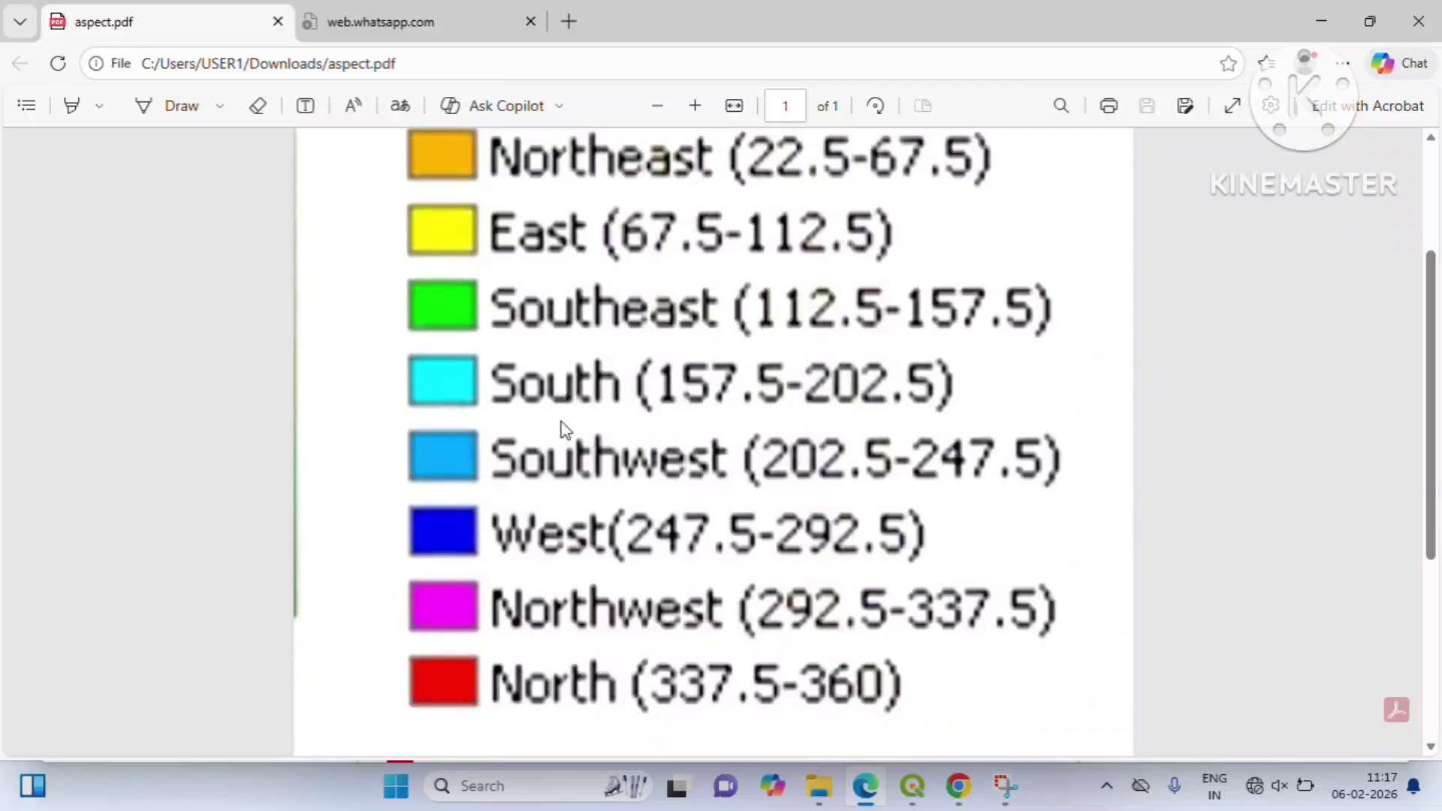
scroll(562, 465, down, 2)
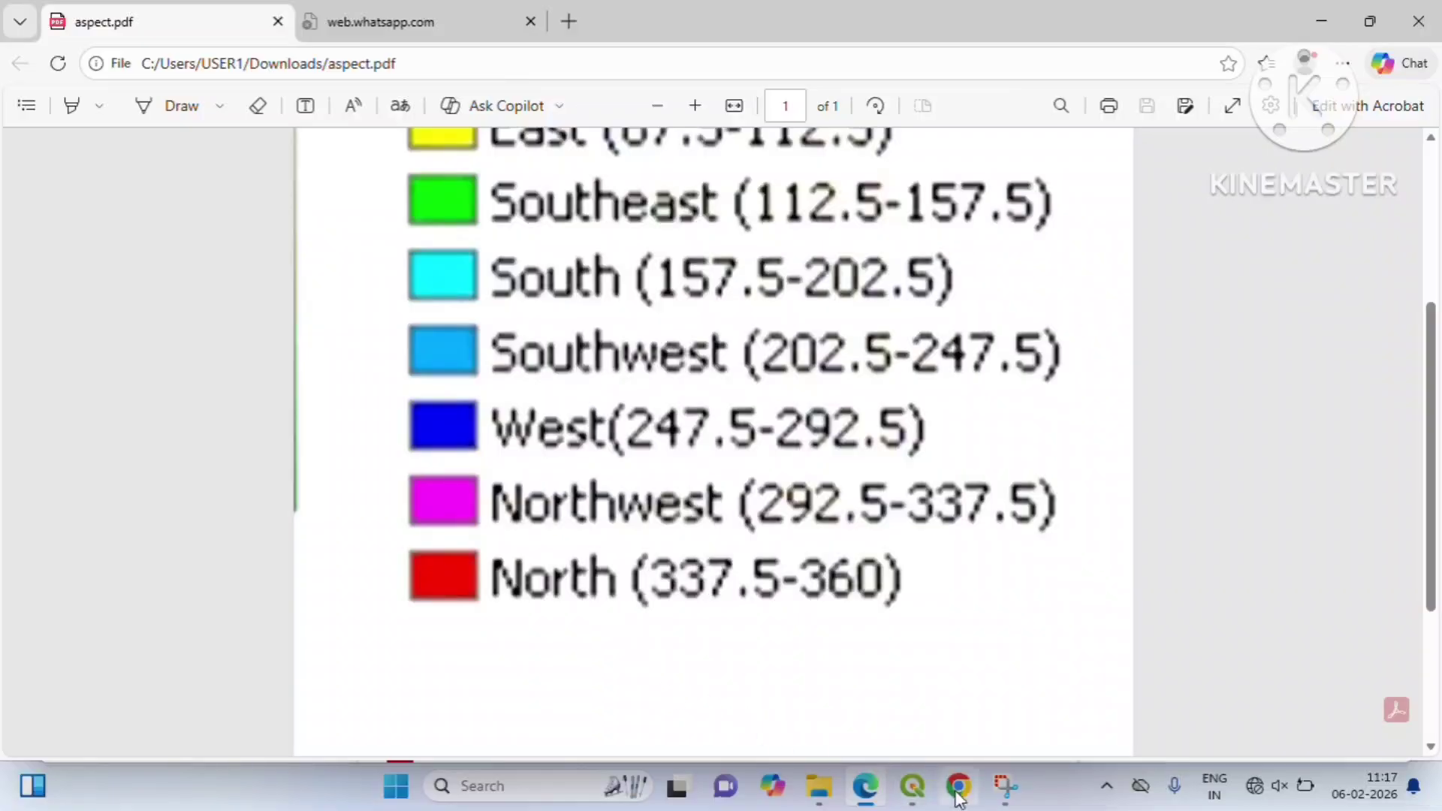
click(913, 787)
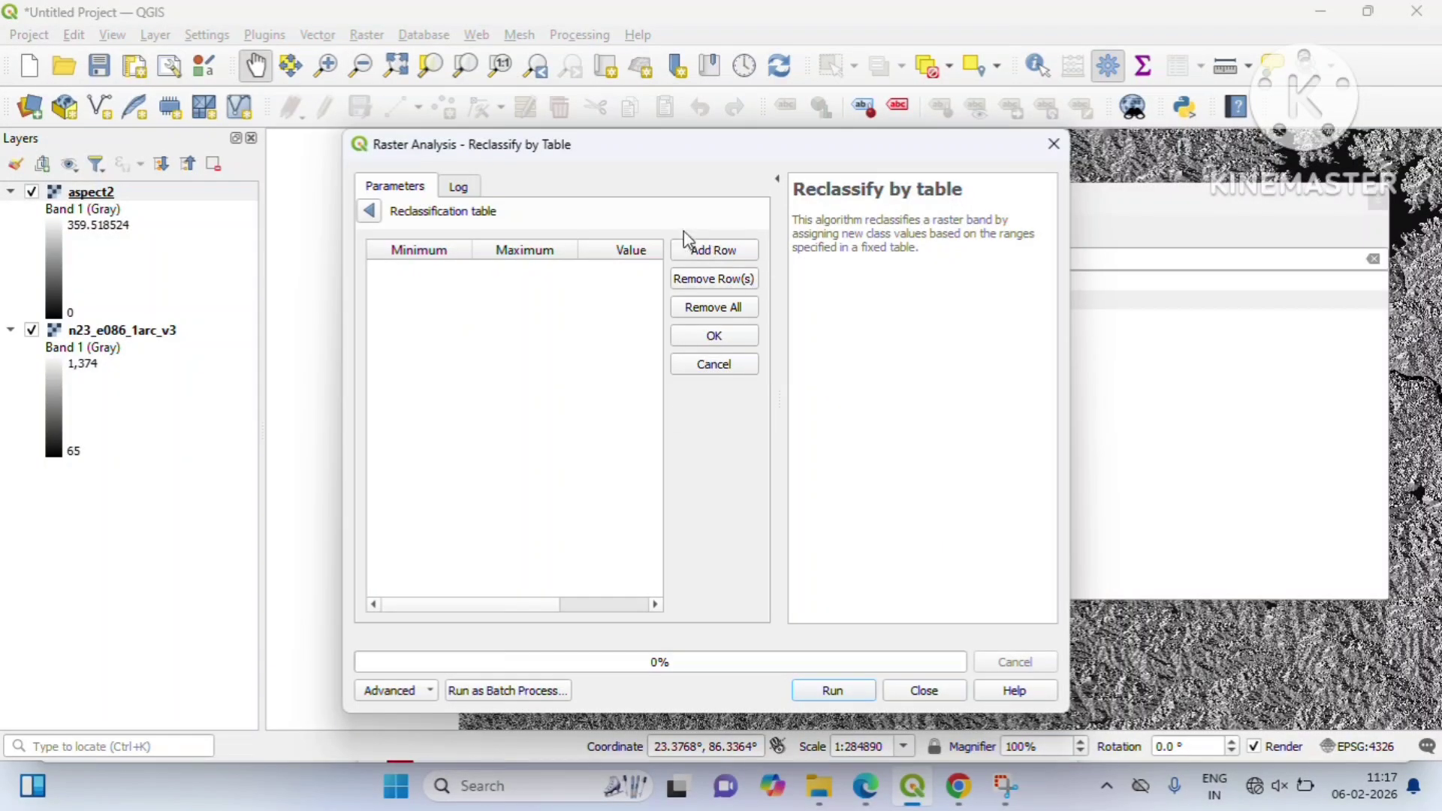
click(718, 254)
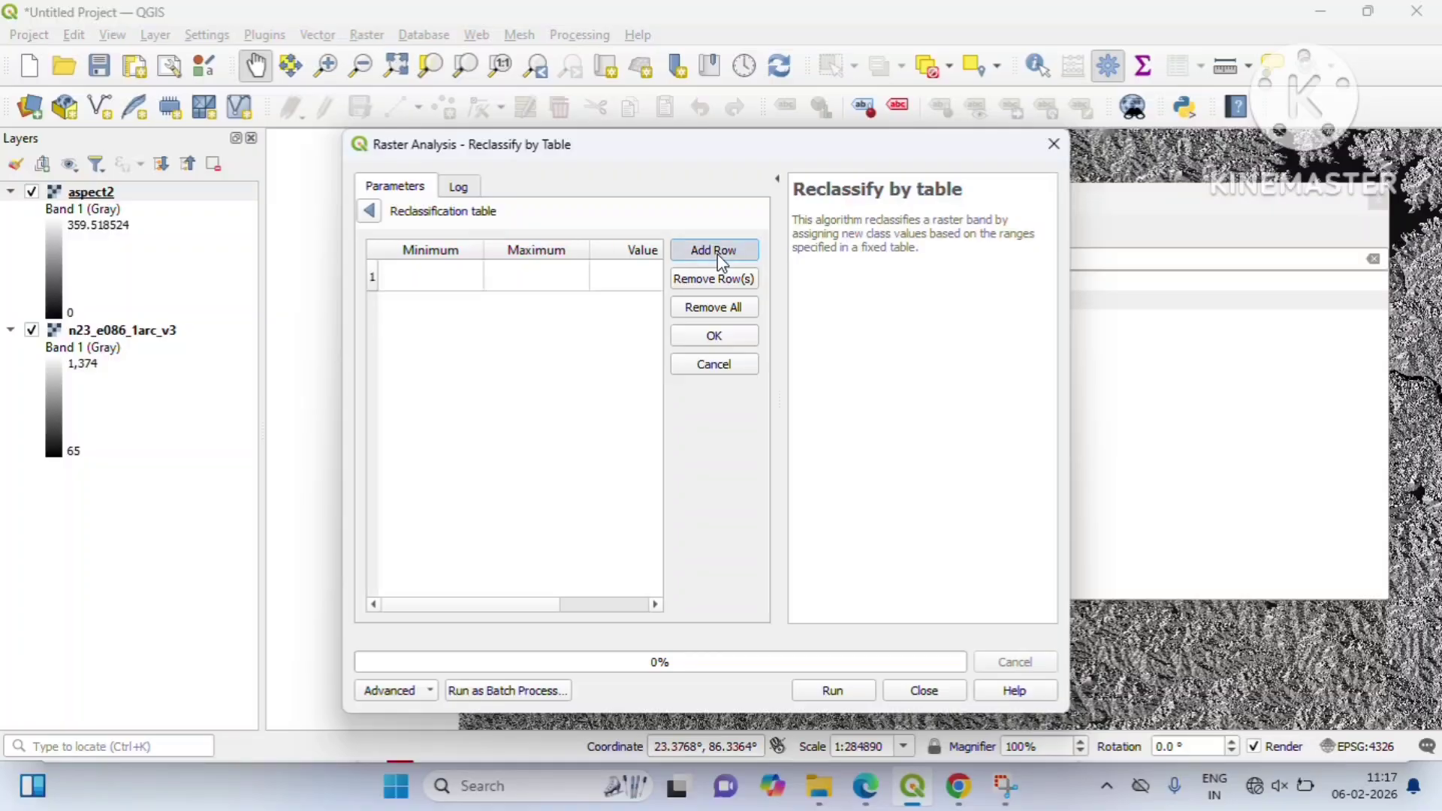
click(718, 254)
click(718, 254)
click(718, 254)
click(717, 255)
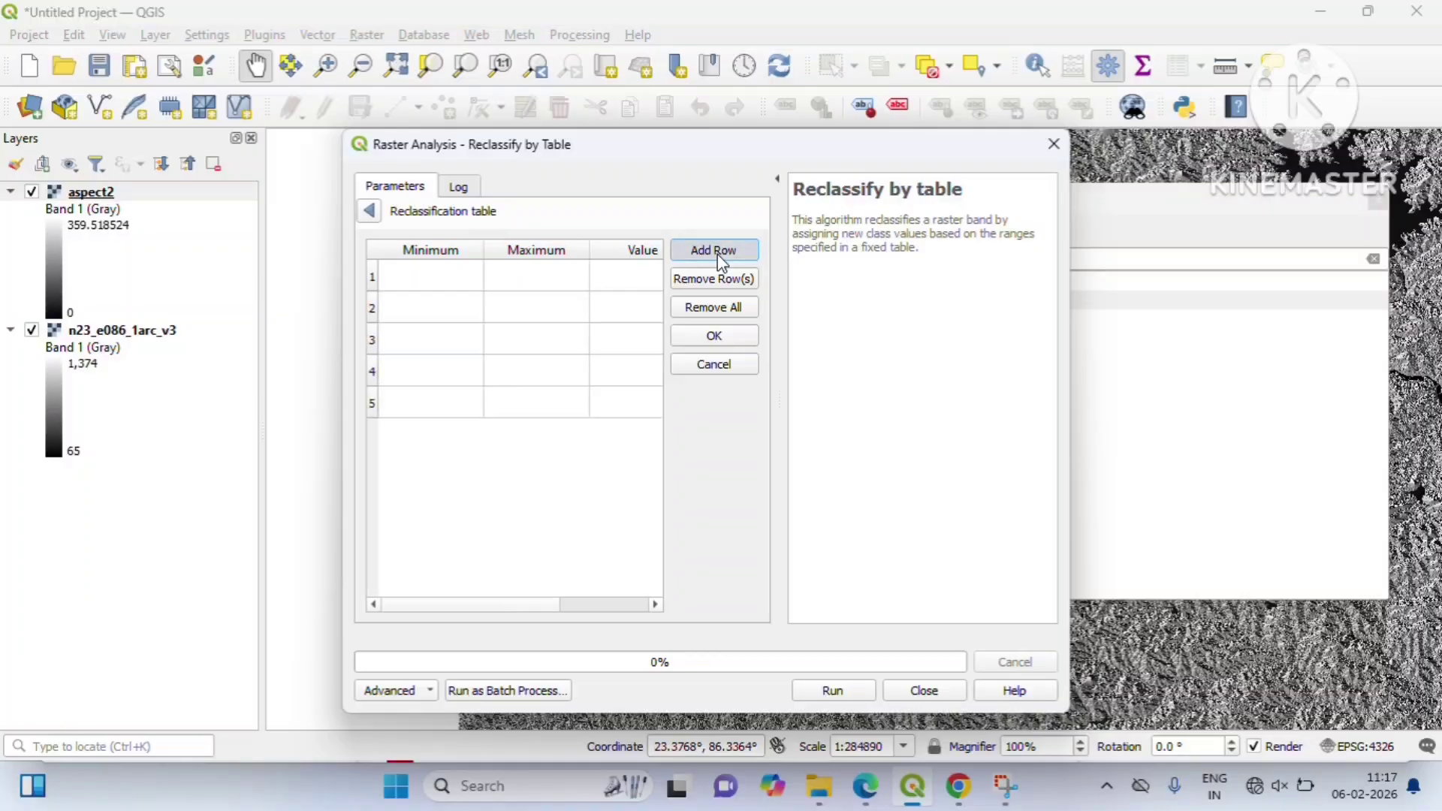
click(718, 255)
click(716, 256)
click(715, 257)
click(712, 259)
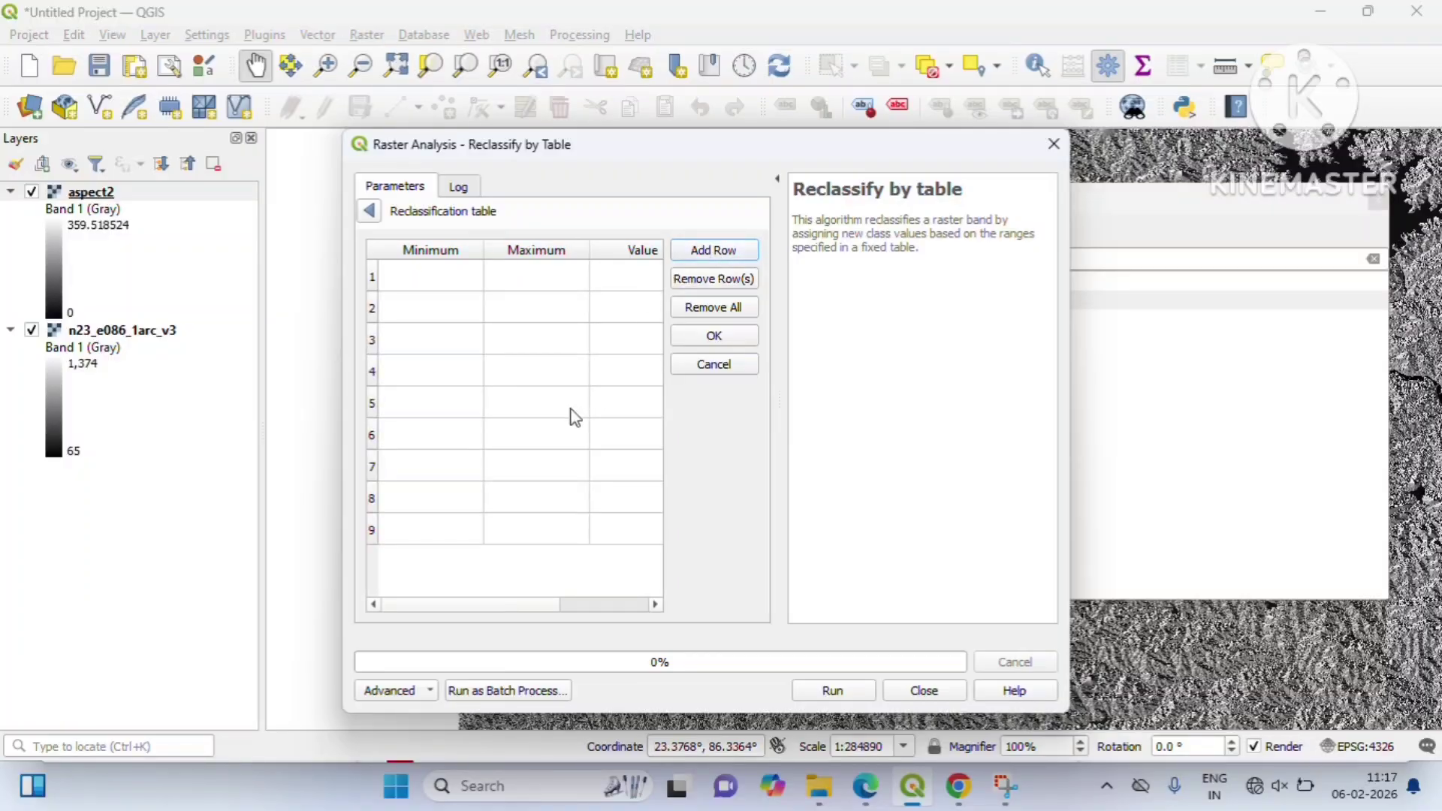
- Consult the first North class in aspect.pdf in Edge, and set the table's first row in QGIS to minimum 0 and maximum 22.5
mouse_move(944, 804)
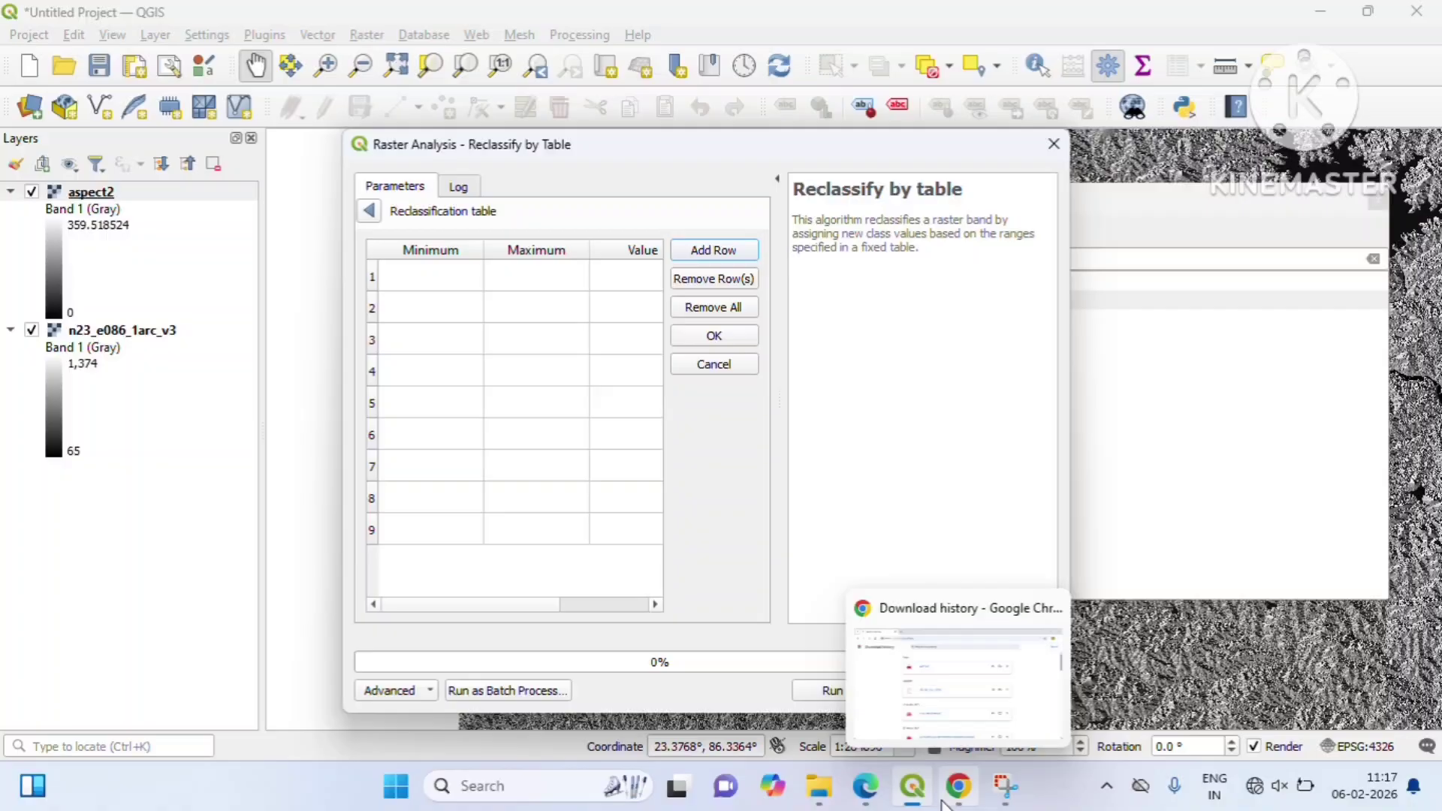
click(866, 786)
scroll(631, 338, up, 2)
scroll(623, 289, up, 3)
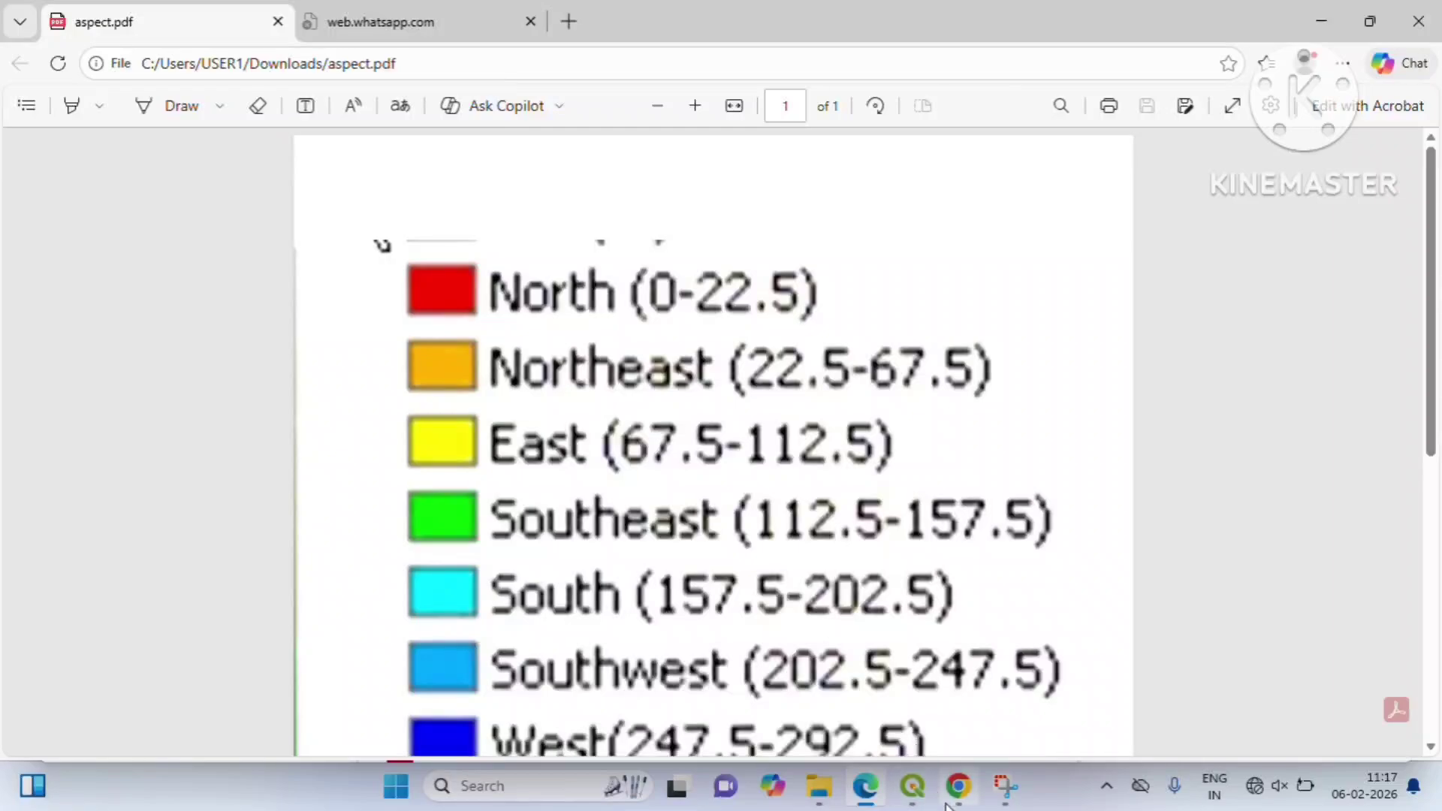
mouse_move(947, 805)
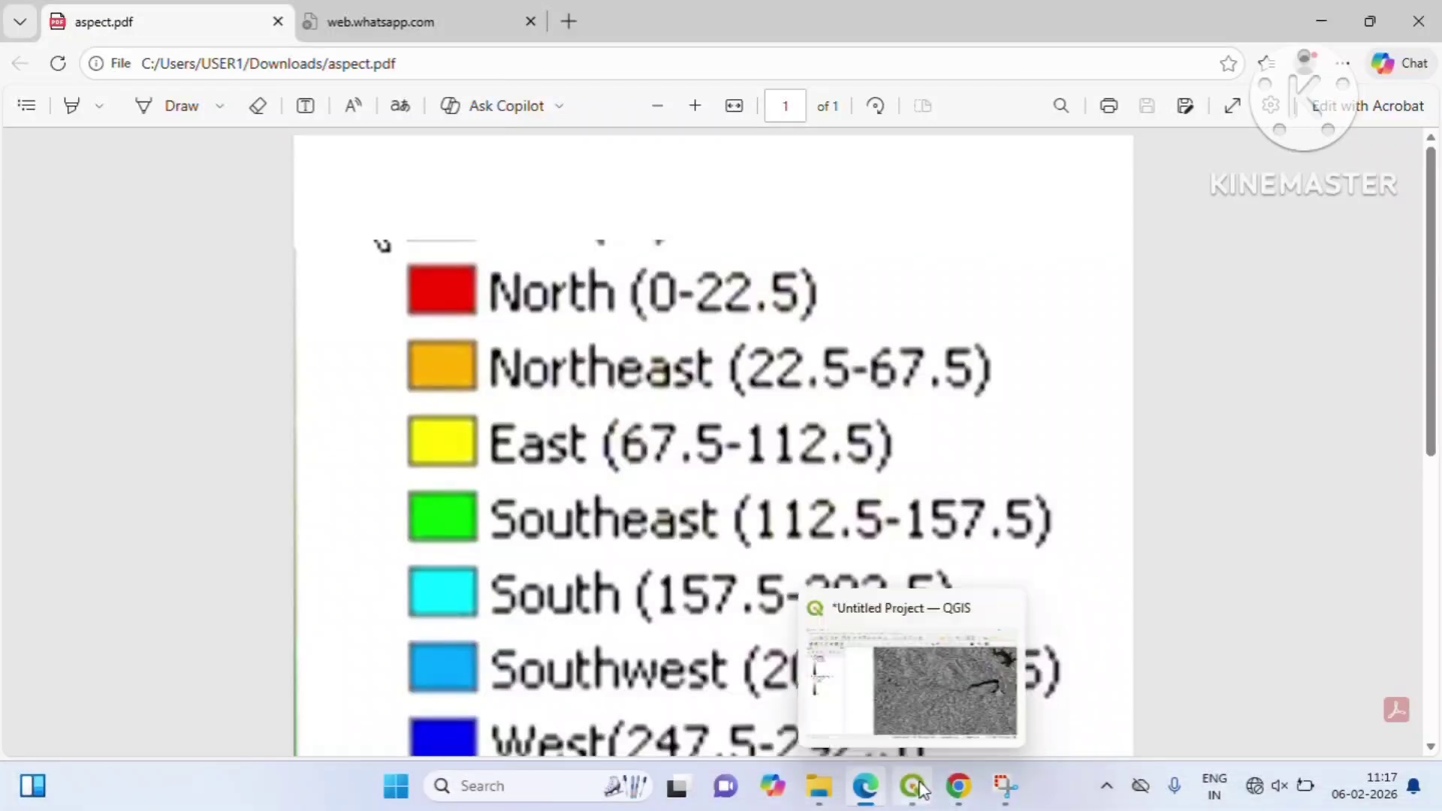
click(913, 787)
click(439, 269)
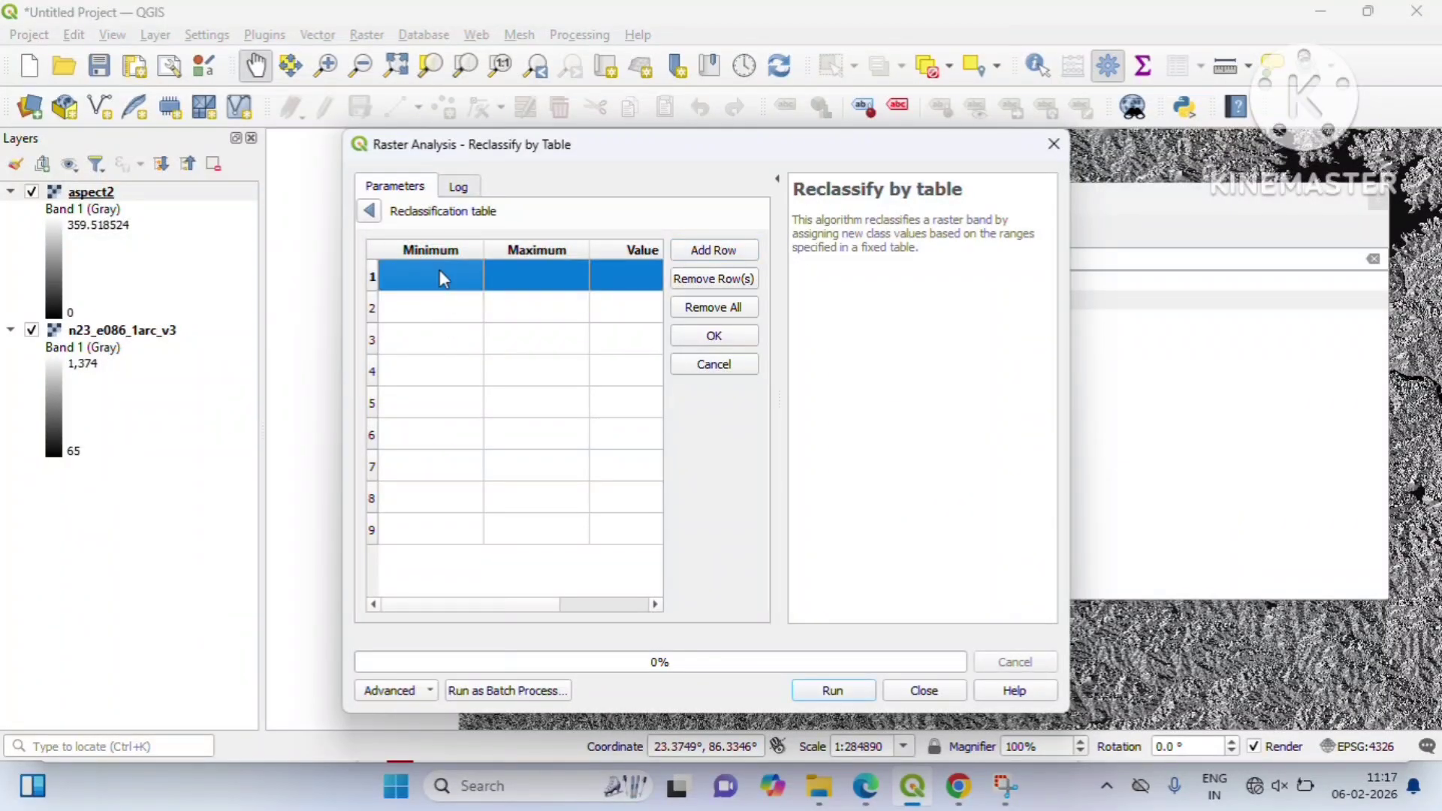
click(440, 269)
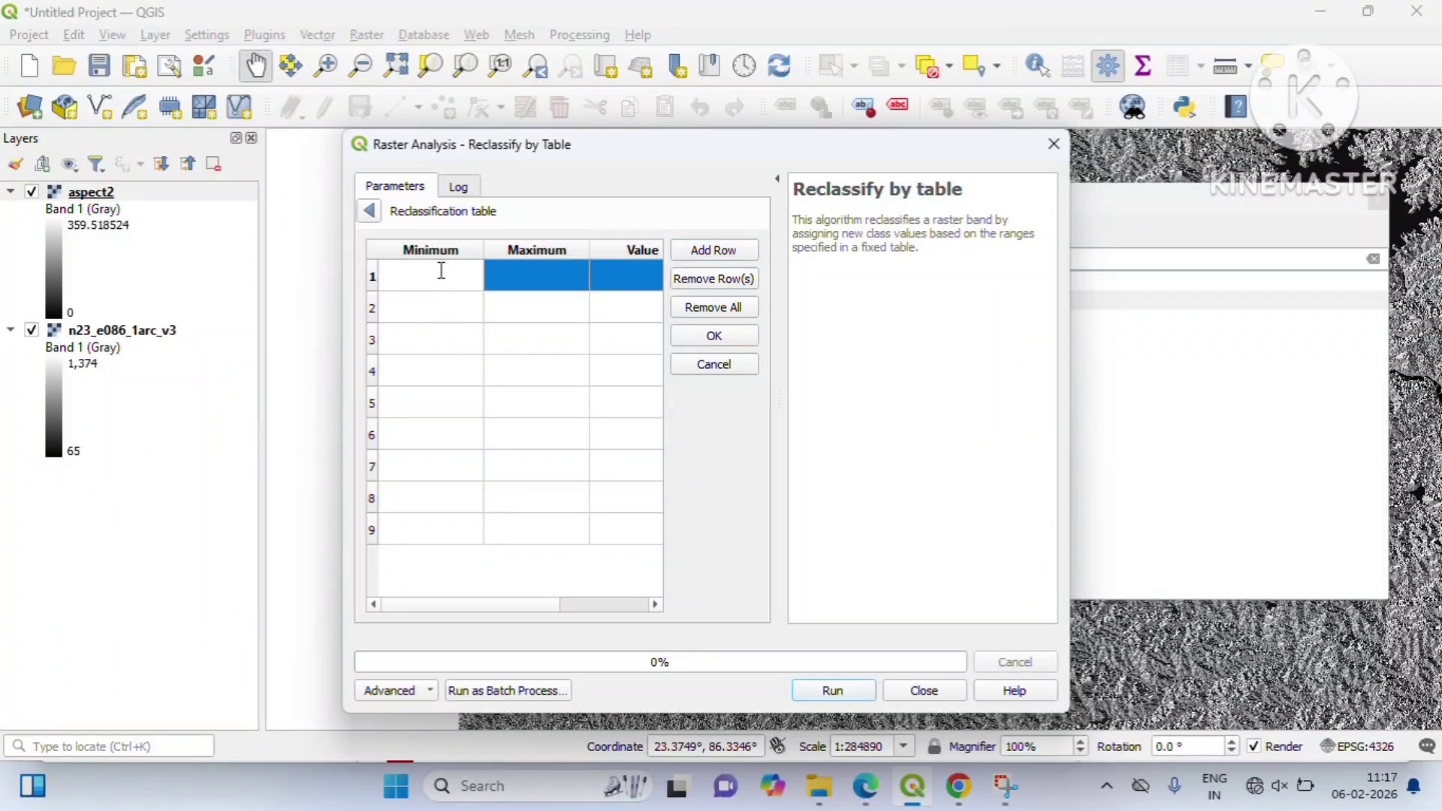
click(536, 288)
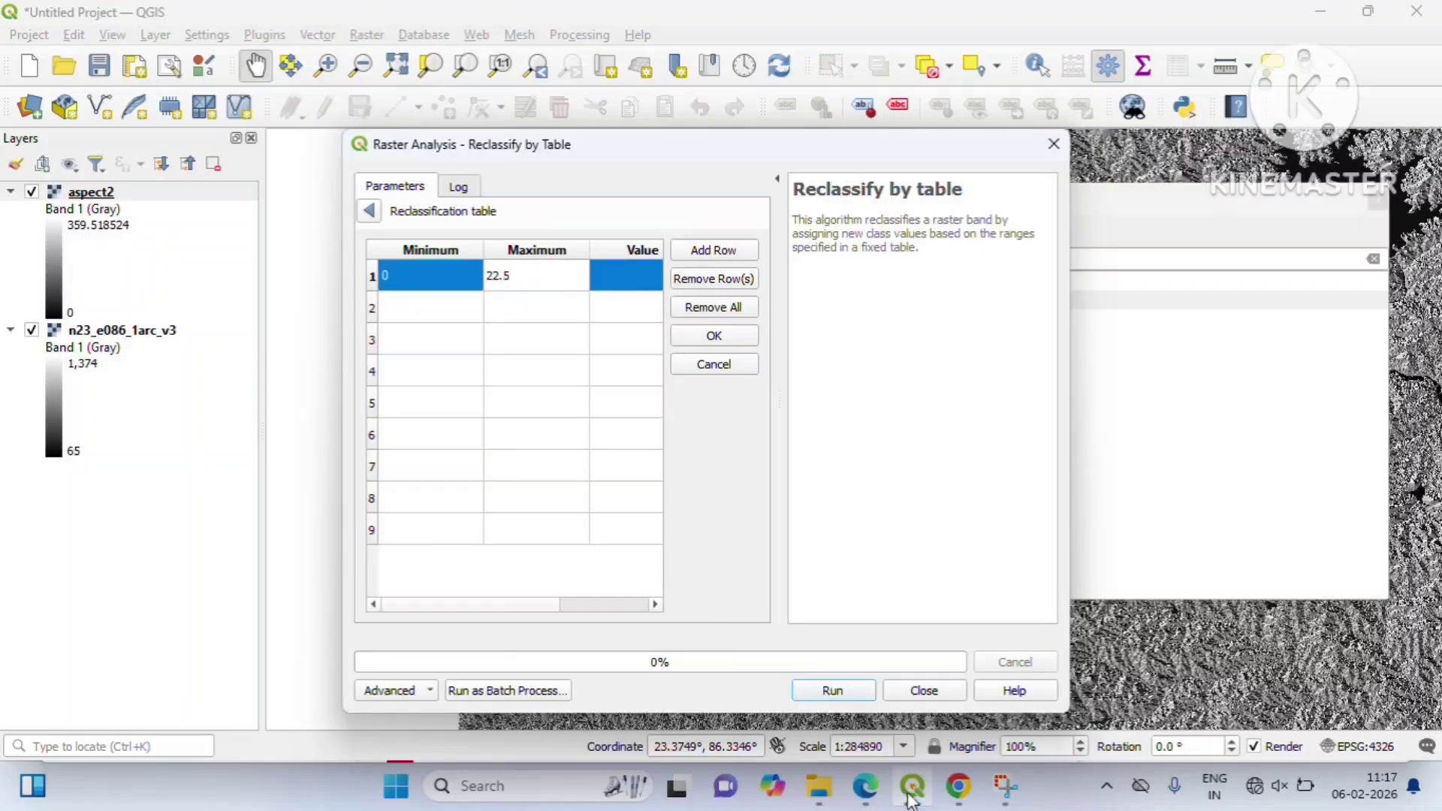
- Switch to Edge and underline the North (0-22.5) and Northeast (22.5-67.5) ranges in aspect.pdf with freehand strokes
click(877, 781)
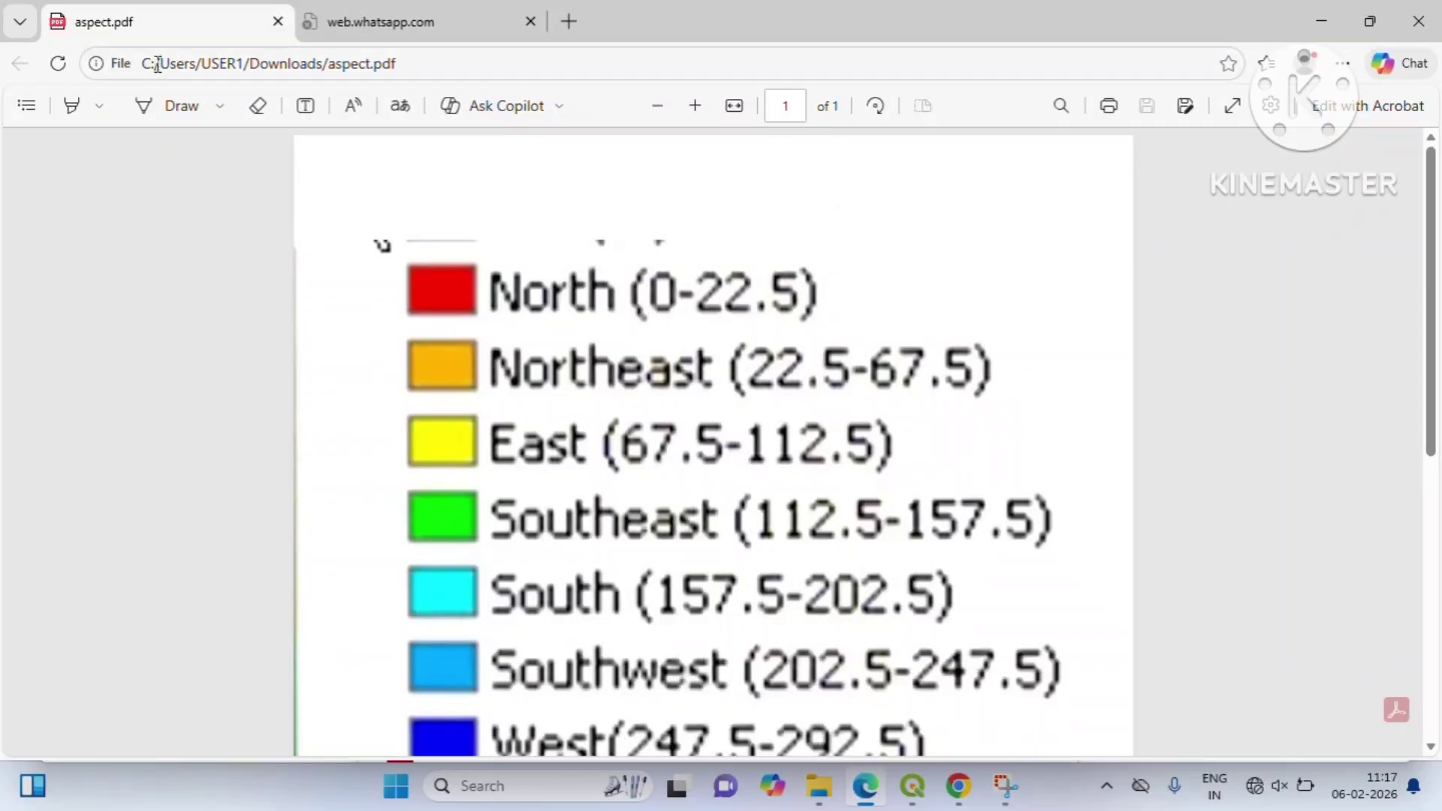
click(178, 120)
drag(639, 319, 796, 342)
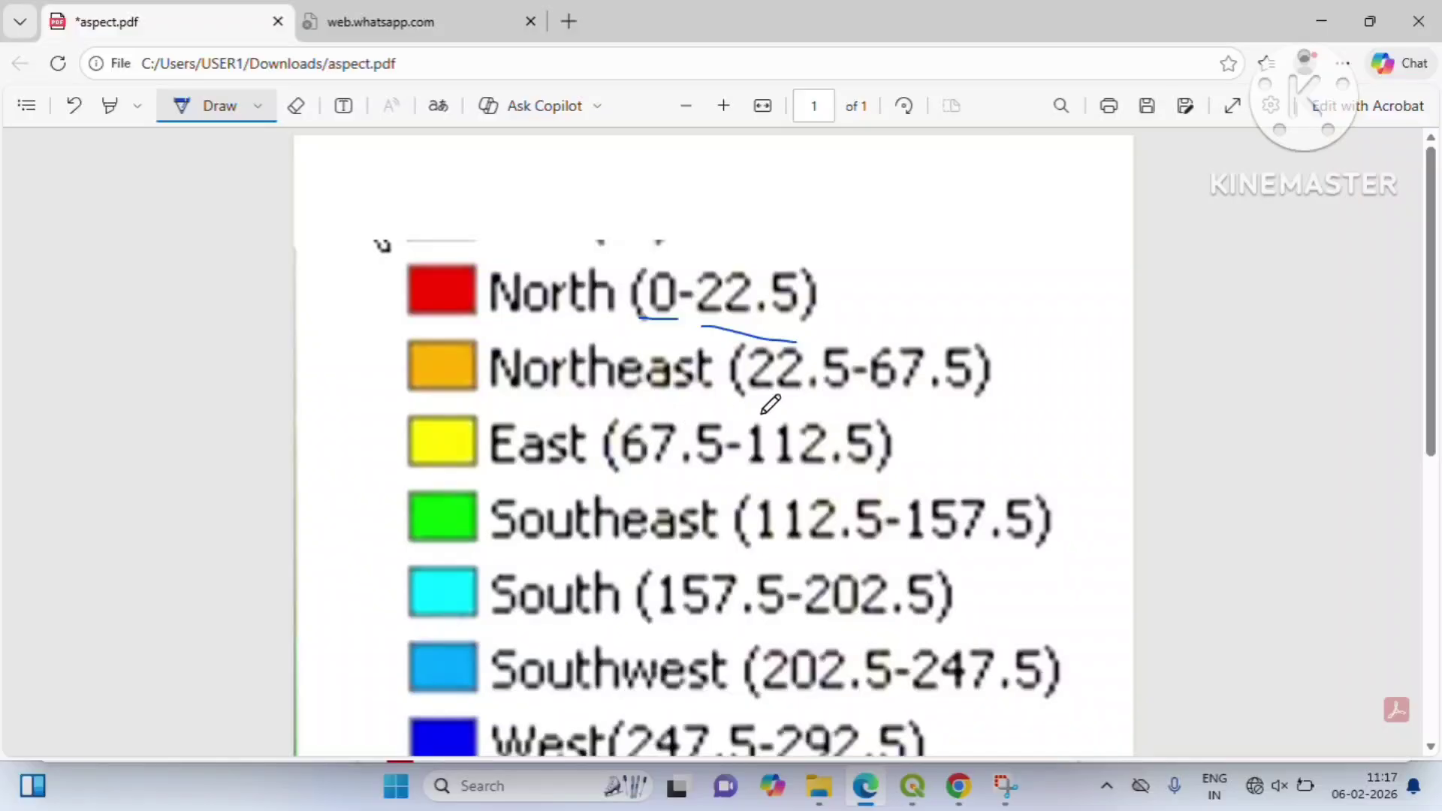
drag(775, 406, 923, 425)
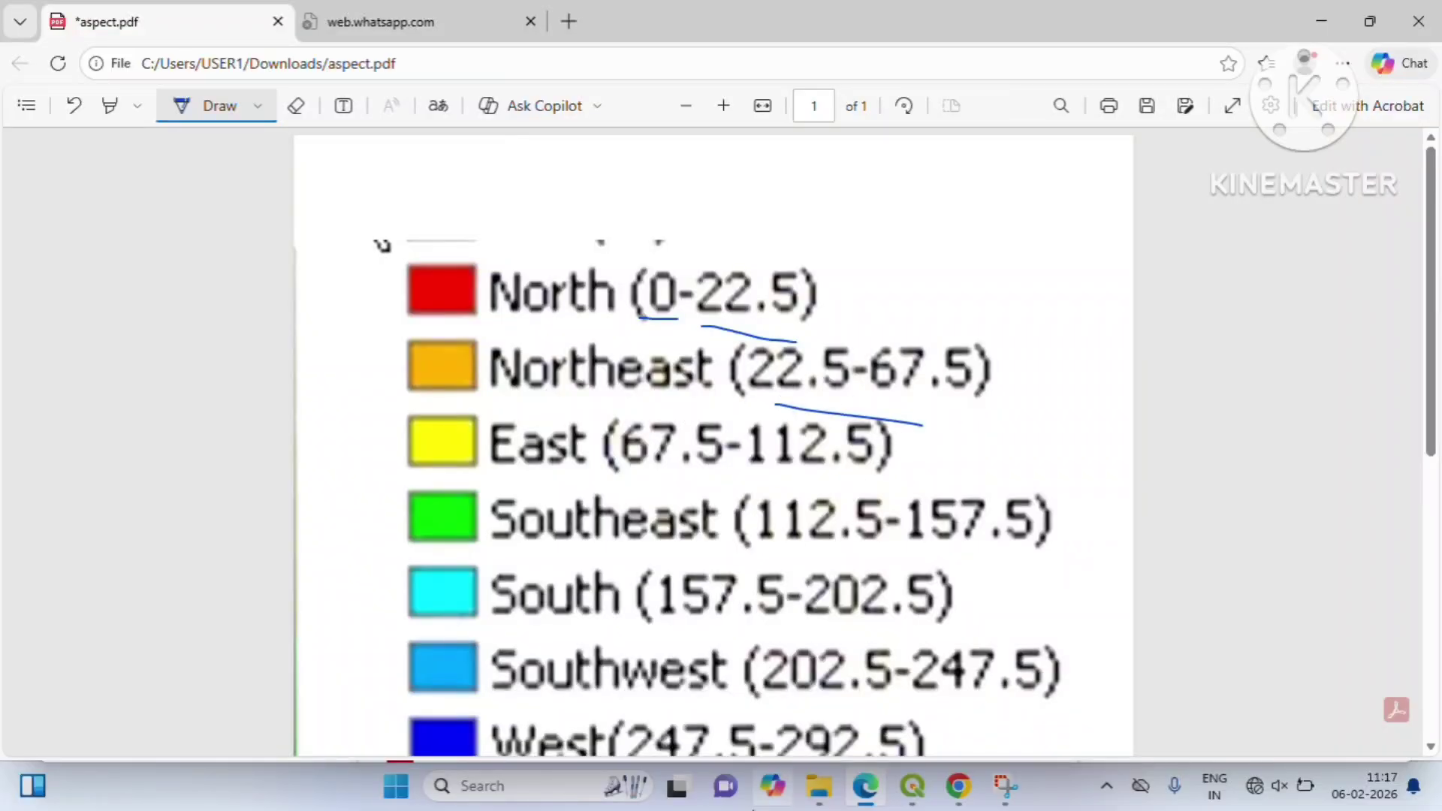
- Switch to QGIS and set the reclassification table's second row to minimum 22.5 and maximum 67.5
click(912, 787)
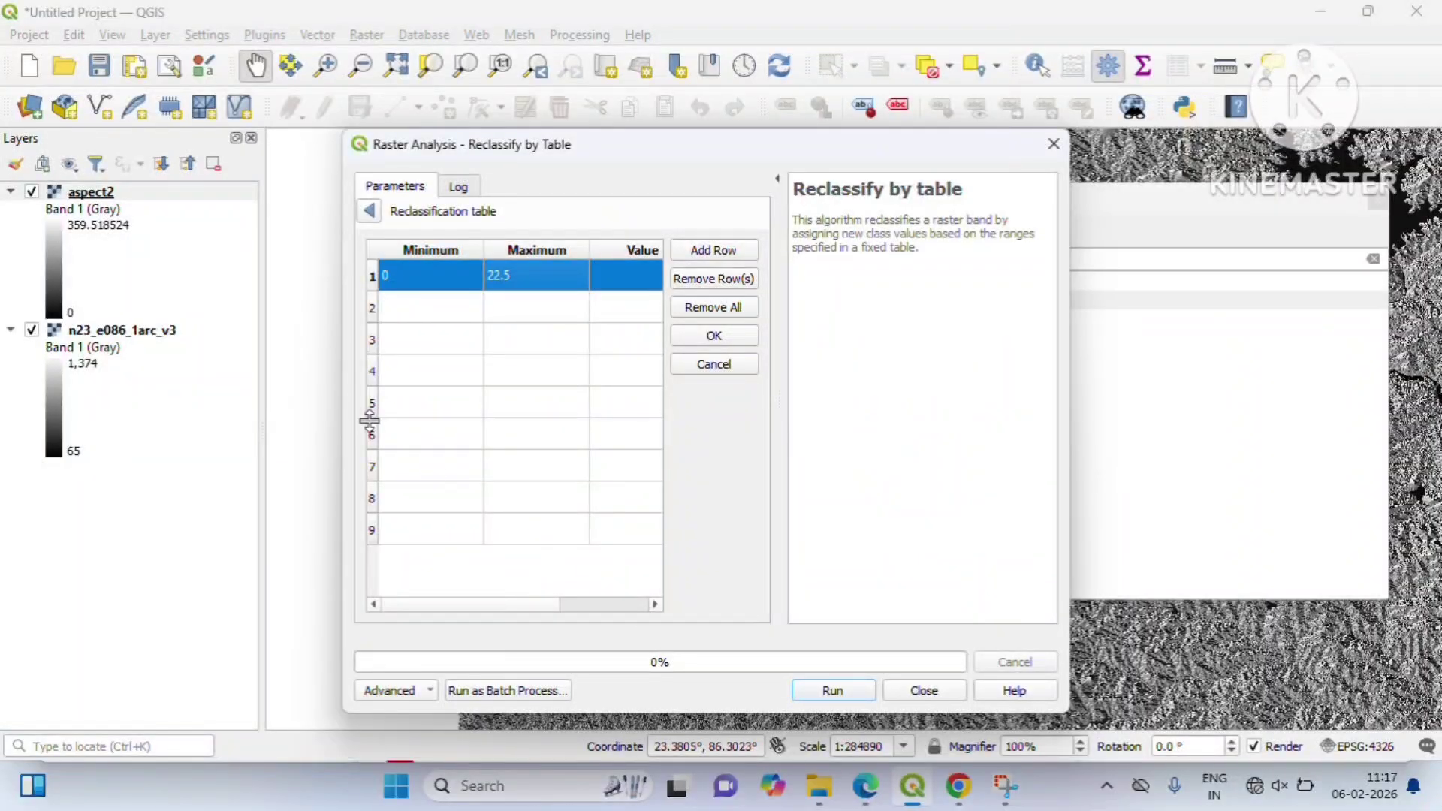
double_click(429, 310)
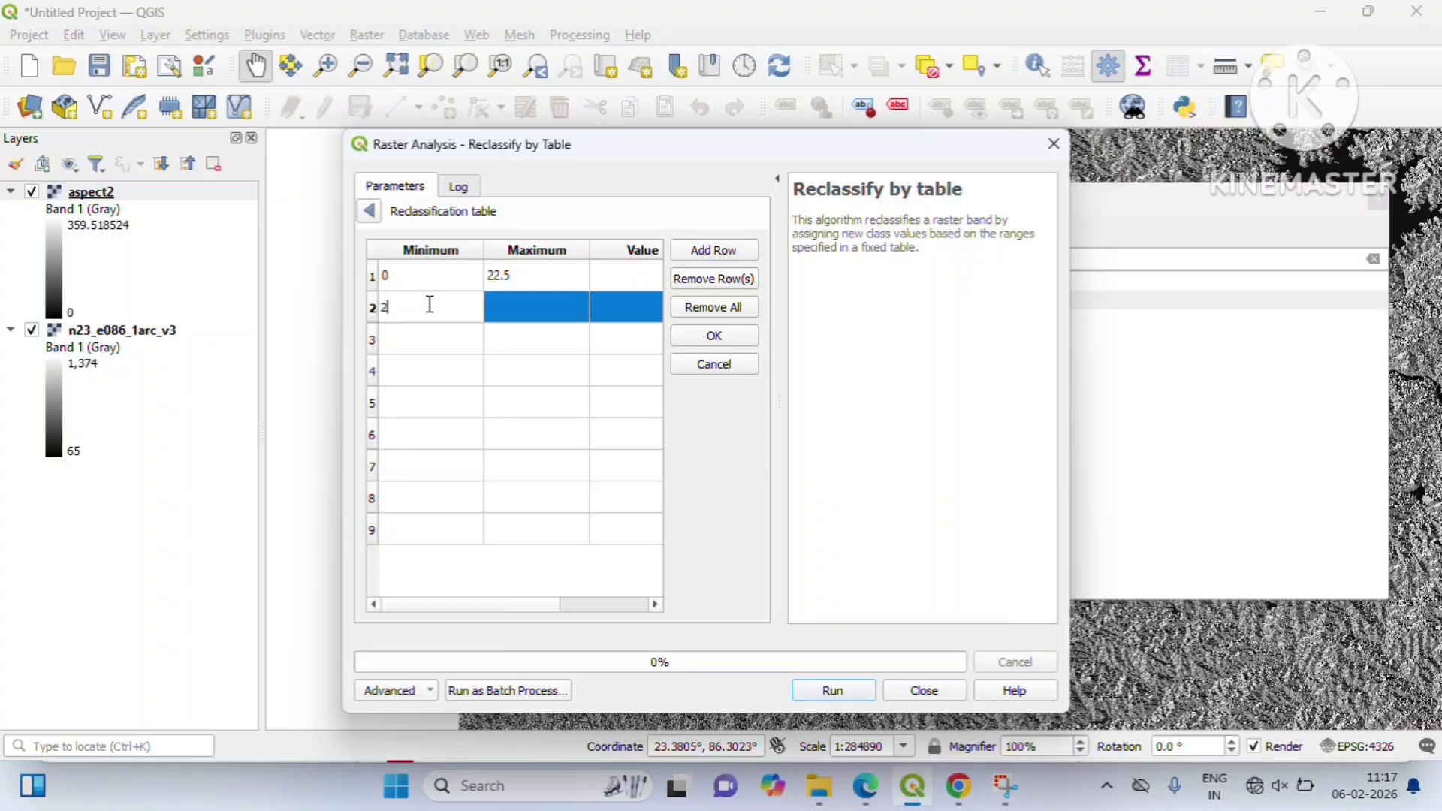
text(22.5)
click(522, 305)
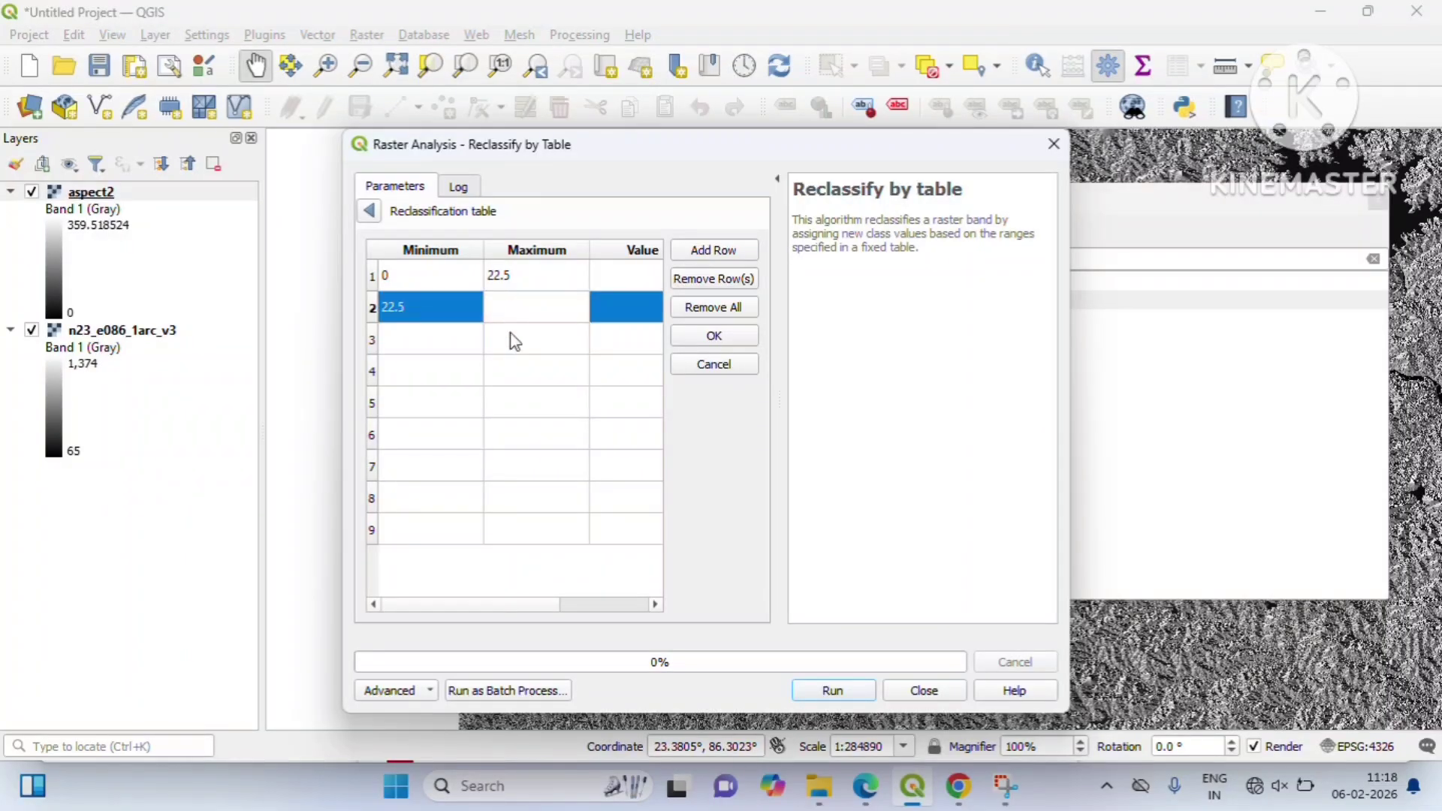
text(67.5)
- Consult the East class in aspect.pdf in Edge, and set the table's third row in QGIS to minimum 67.5 and maximum 112.5
double_click(428, 341)
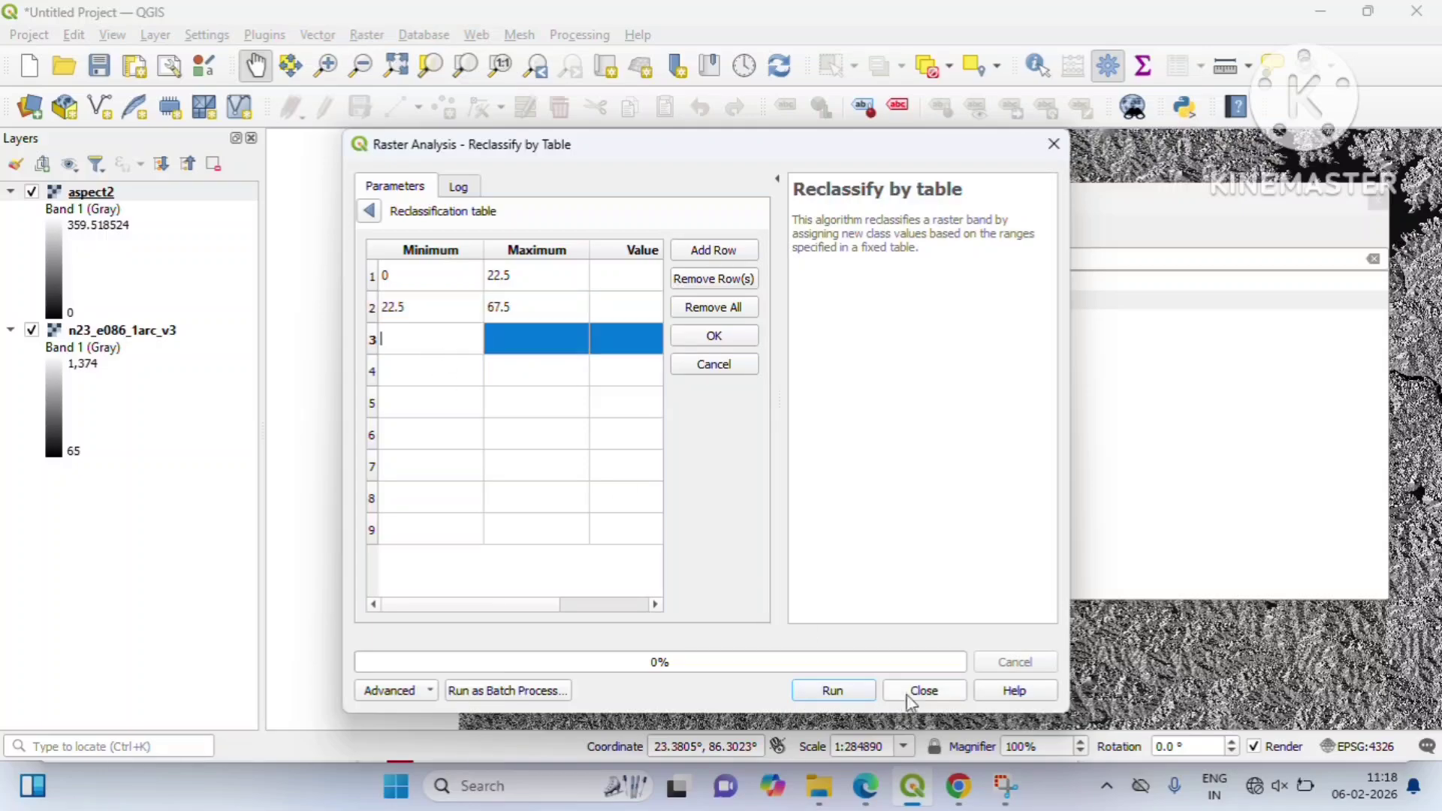
click(865, 785)
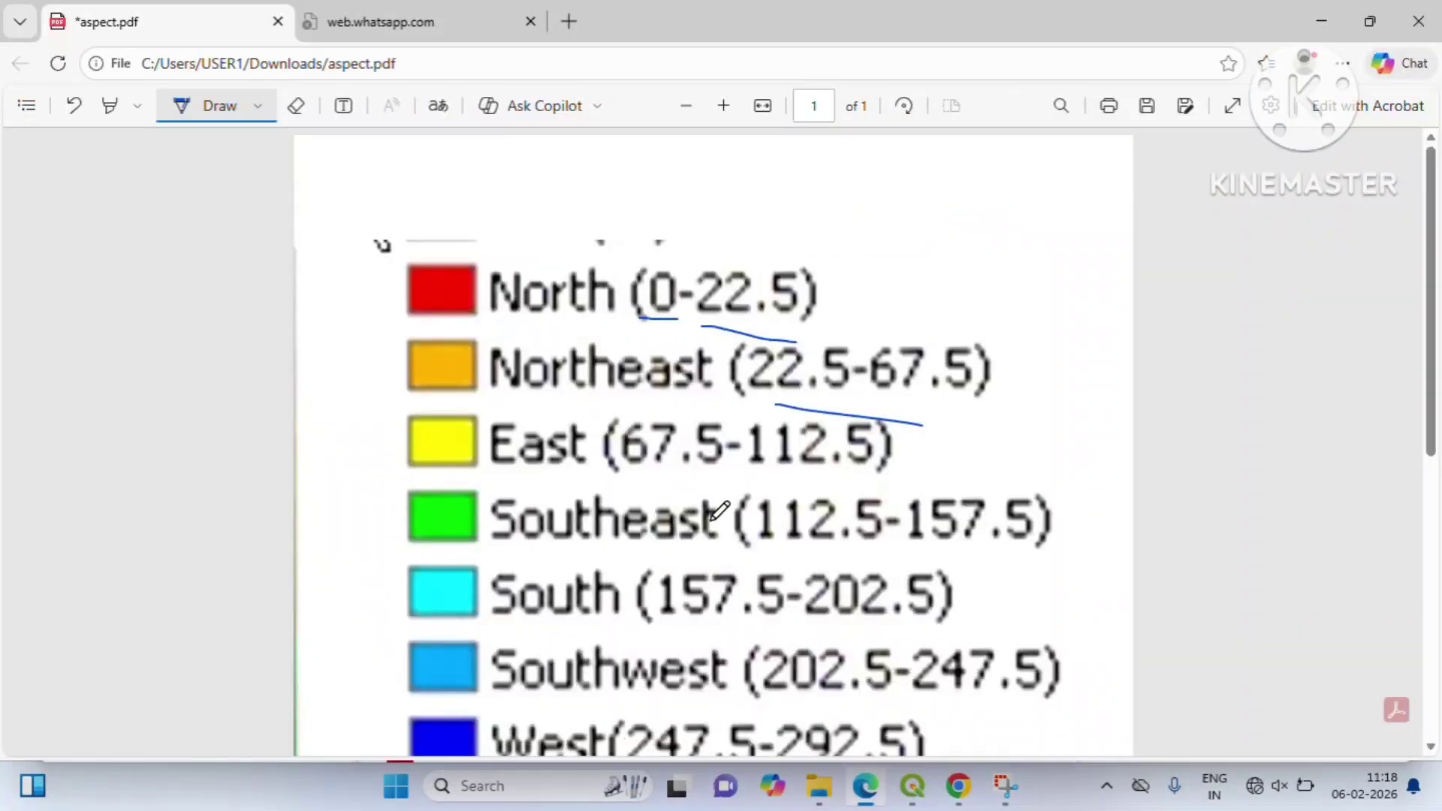
scroll(721, 510, down, 2)
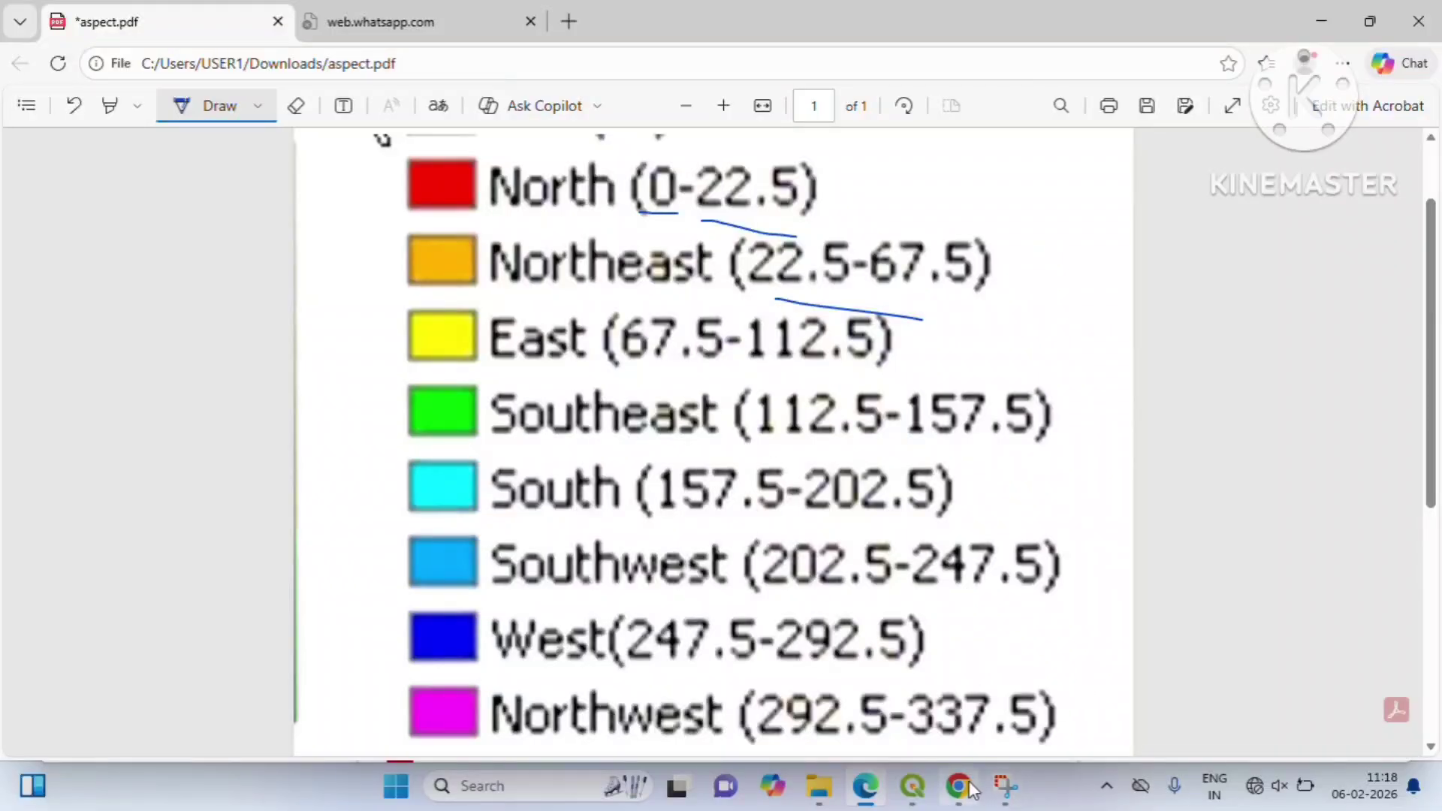
click(912, 785)
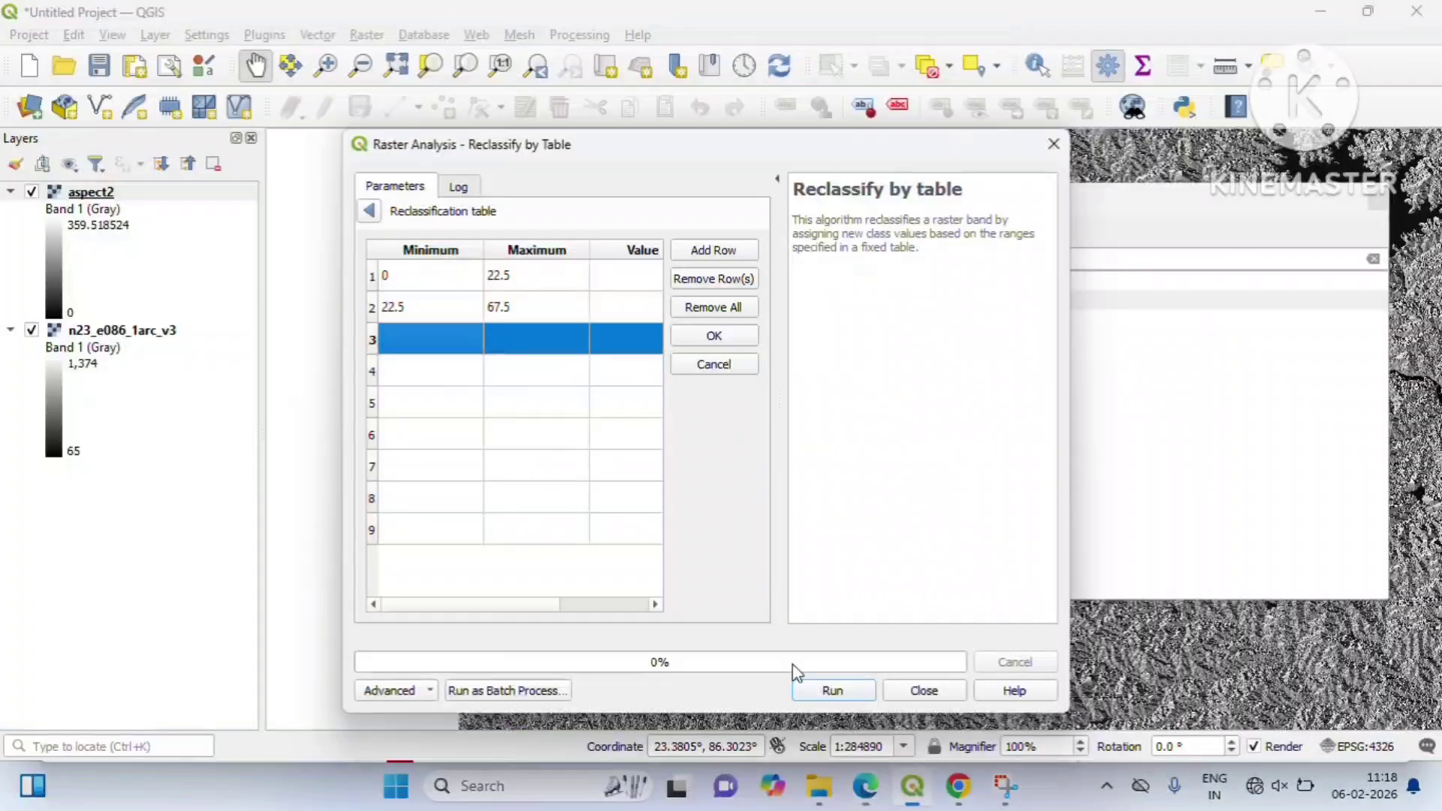
double_click(437, 344)
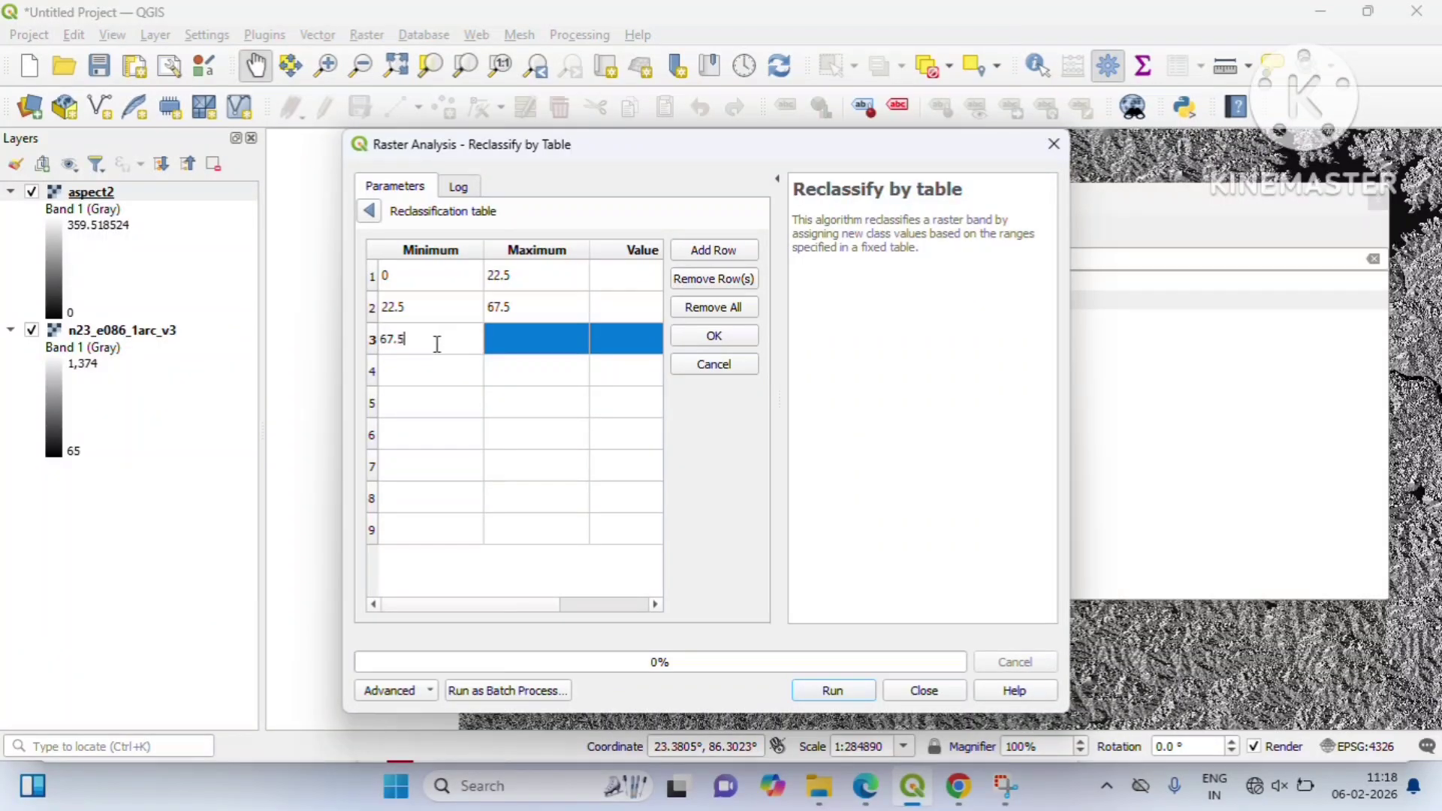
double_click(525, 341)
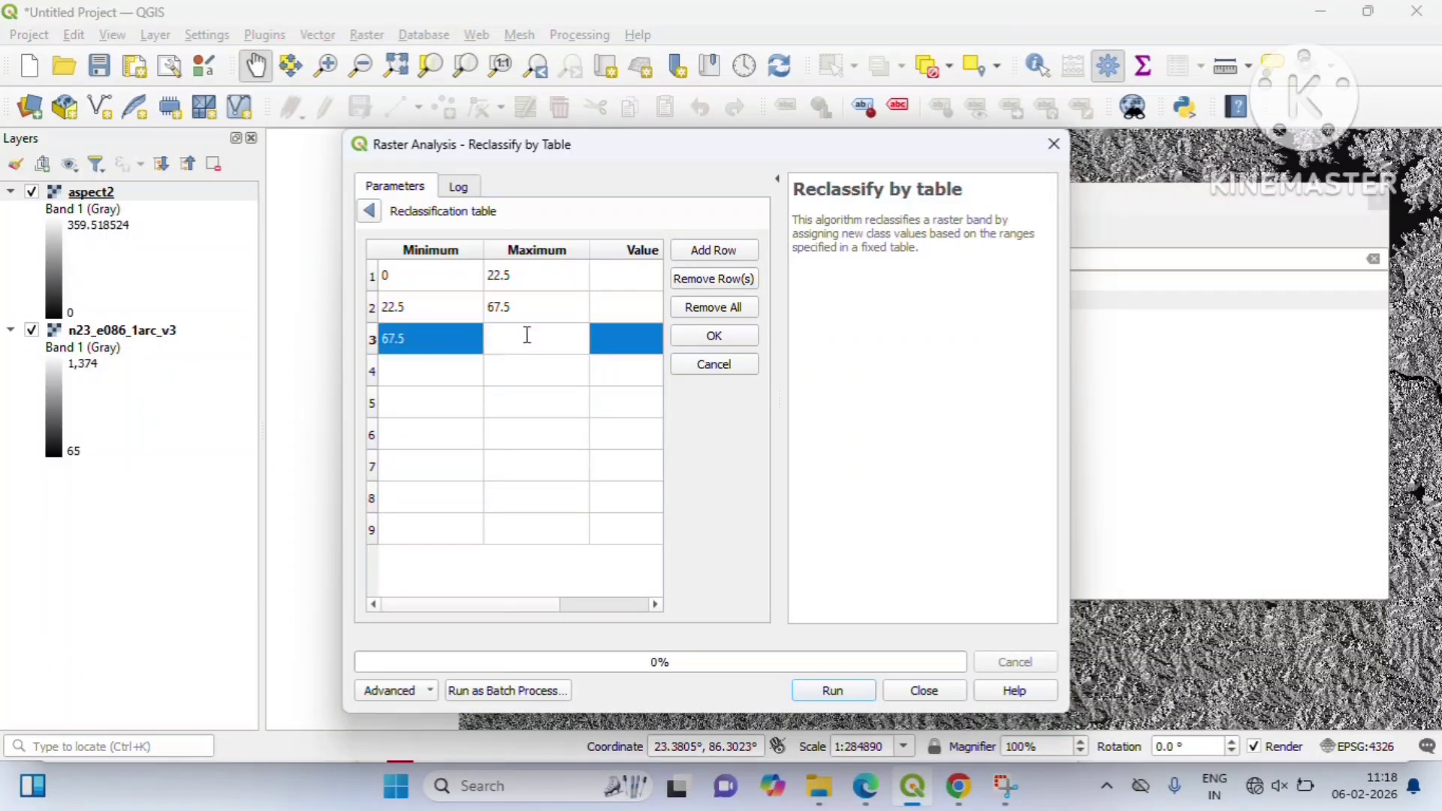
text(112.5)
- Set the table's fourth row in QGIS to minimum 112.5 and maximum 157.5, checking the Southeast class in aspect.pdf in Edge
double_click(449, 378)
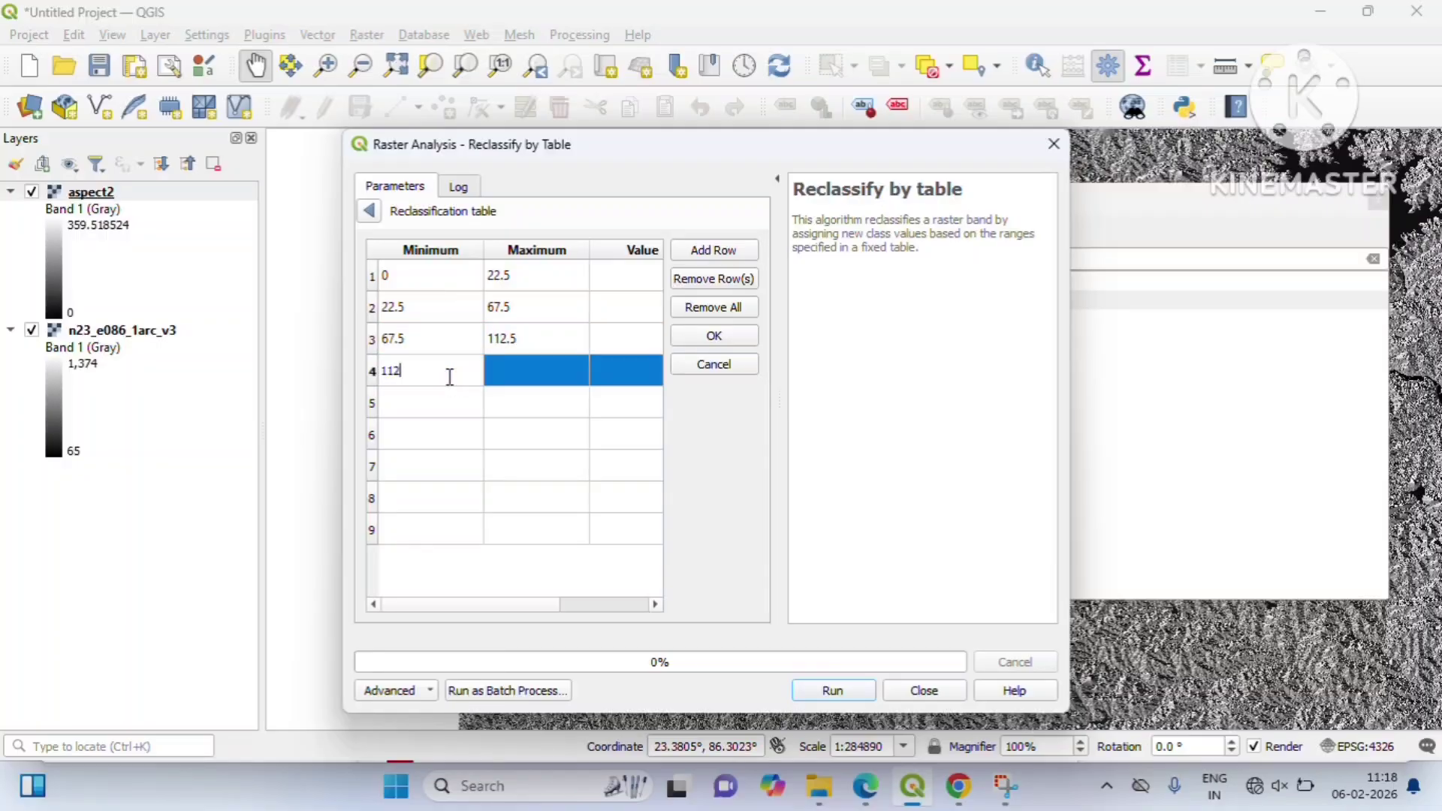
text(112.5)
double_click(556, 378)
click(865, 786)
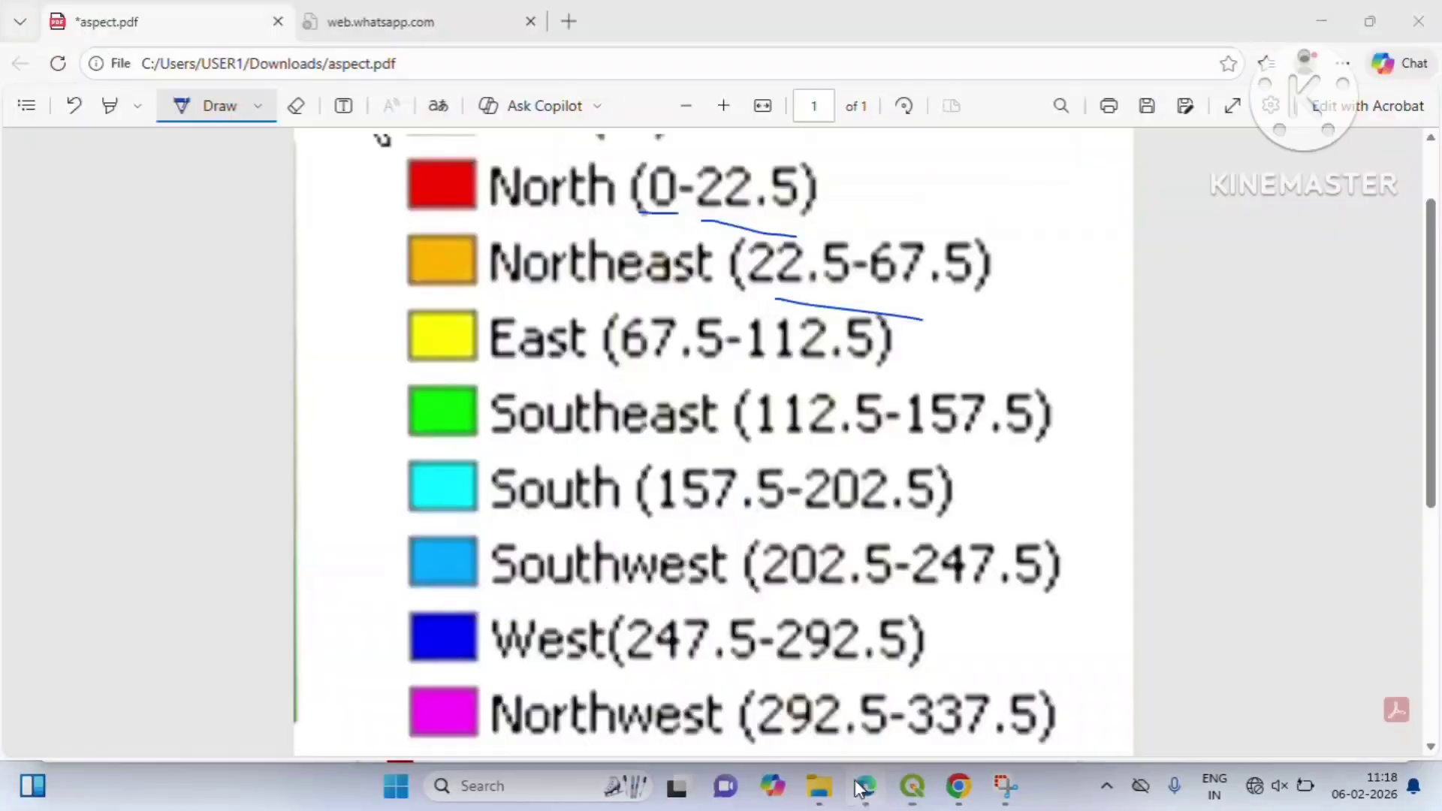
click(912, 786)
click(519, 352)
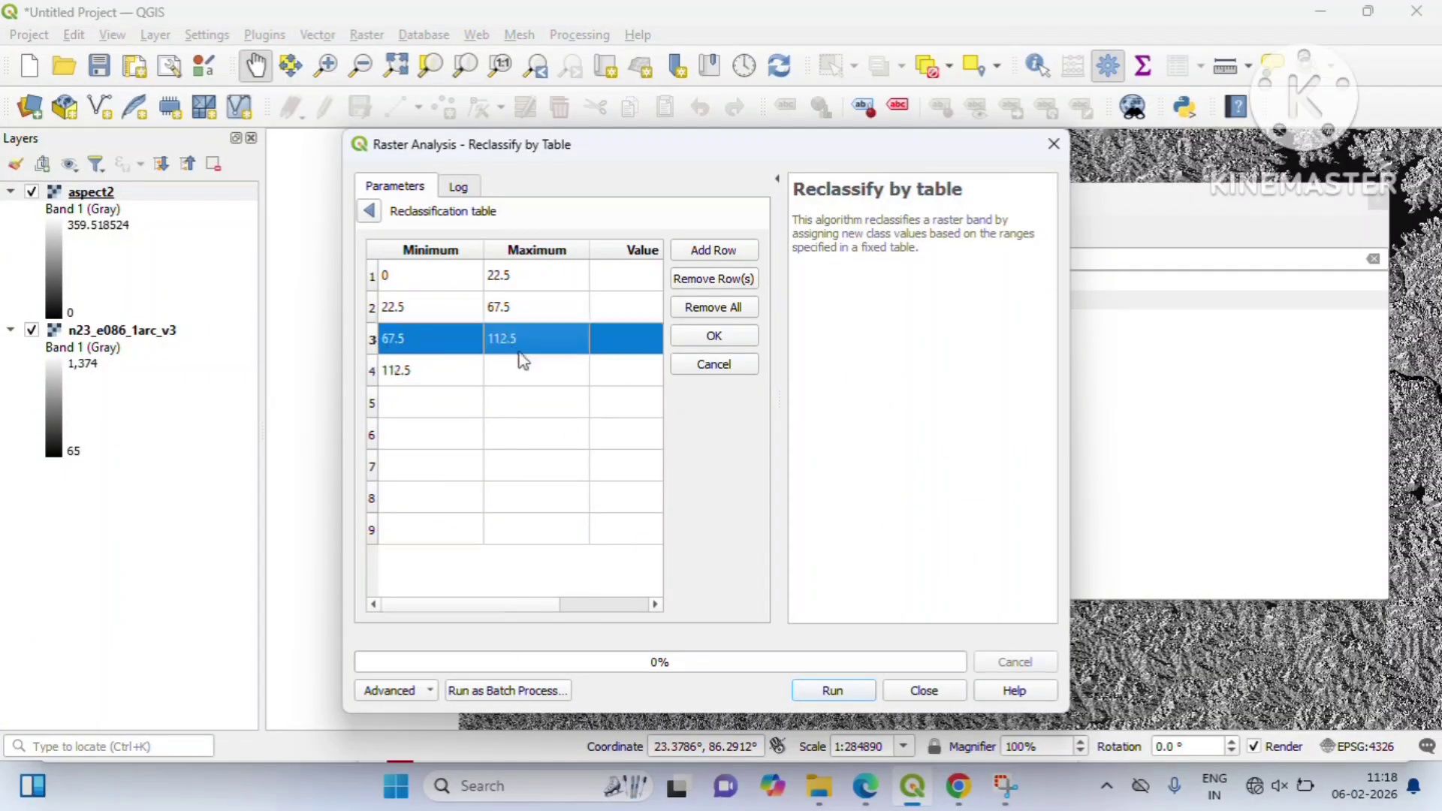
double_click(521, 369)
text(157.5)
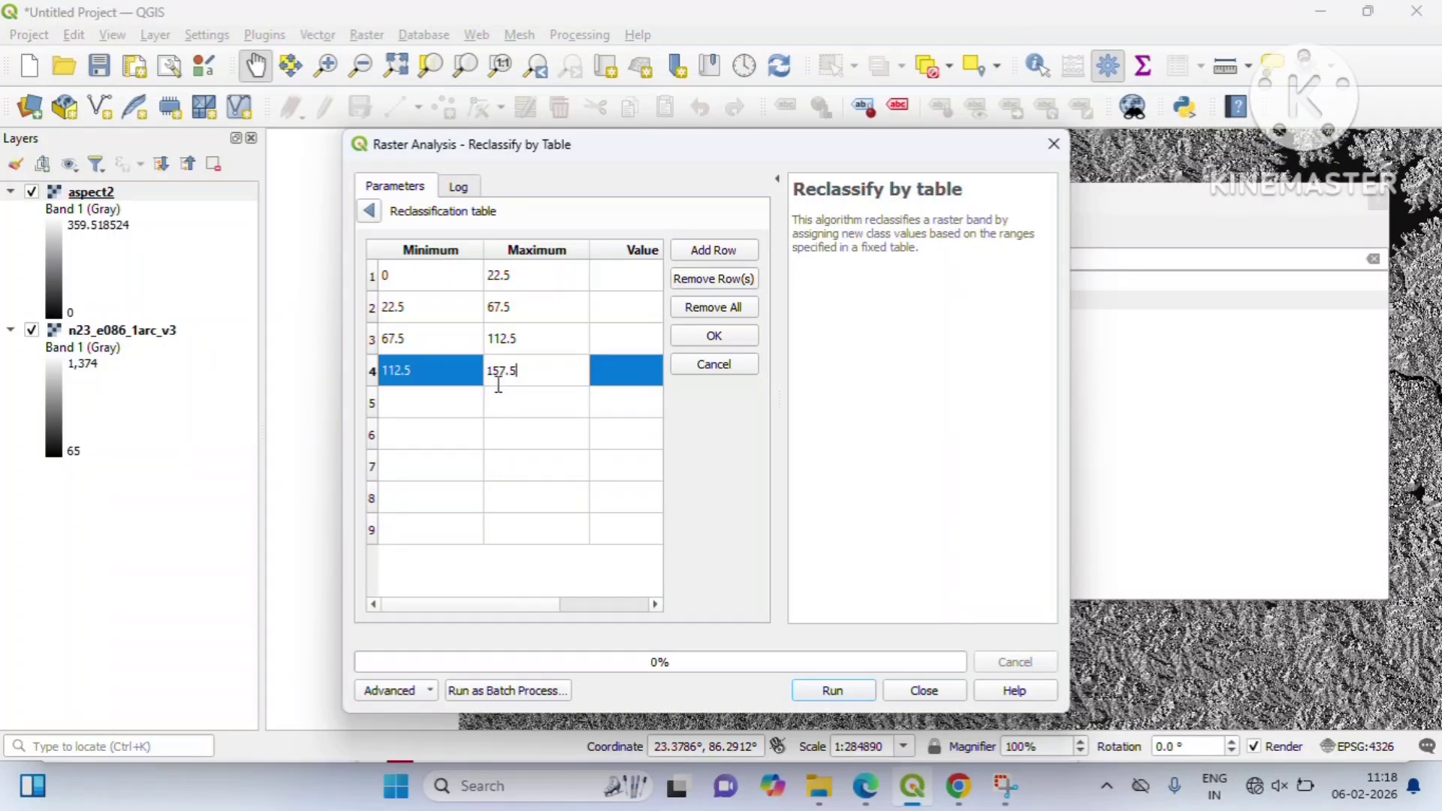
- Set the table's fifth row in QGIS to minimum 157.5 and maximum 202.5, checking the South class in aspect.pdf in Edge
double_click(451, 409)
text(157.5)
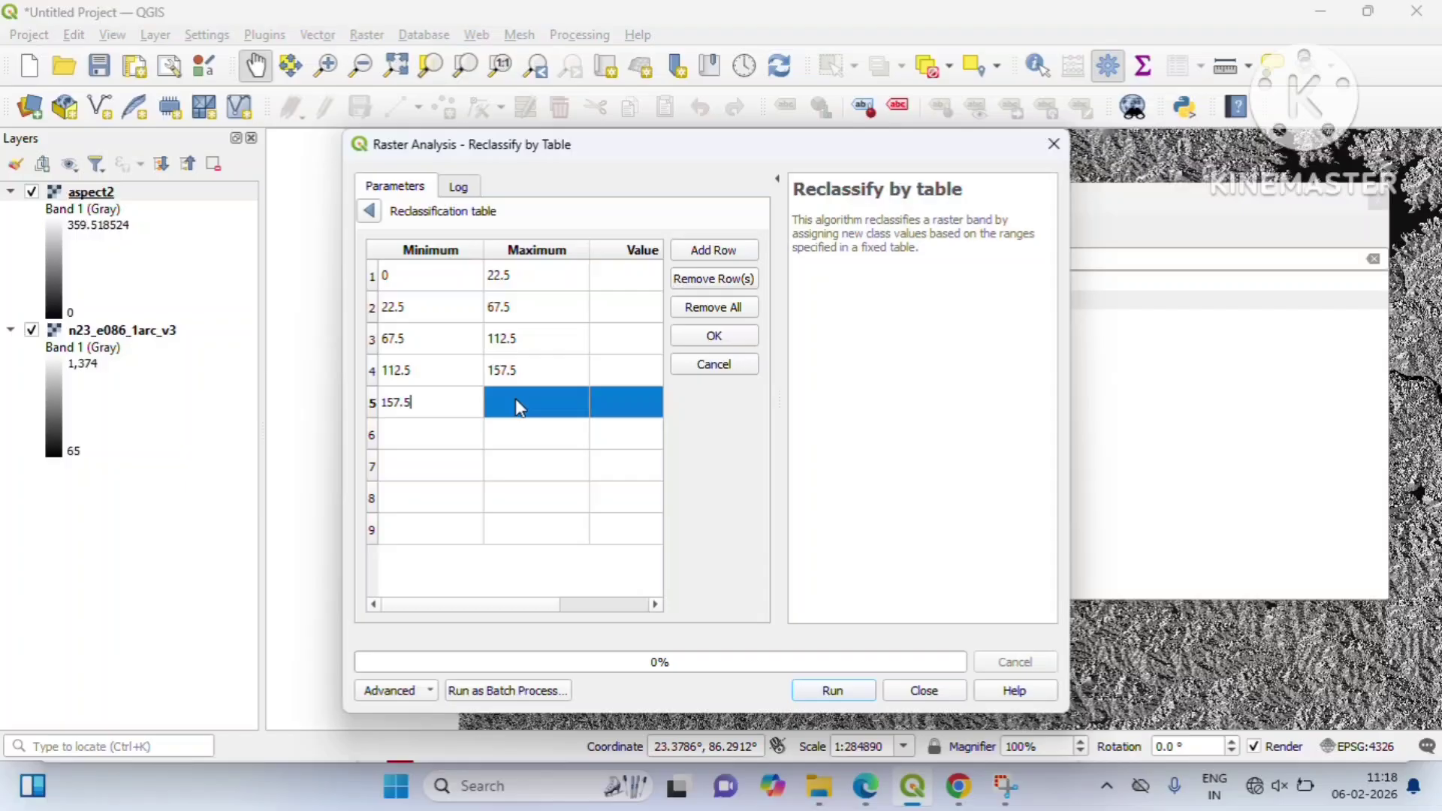
double_click(515, 405)
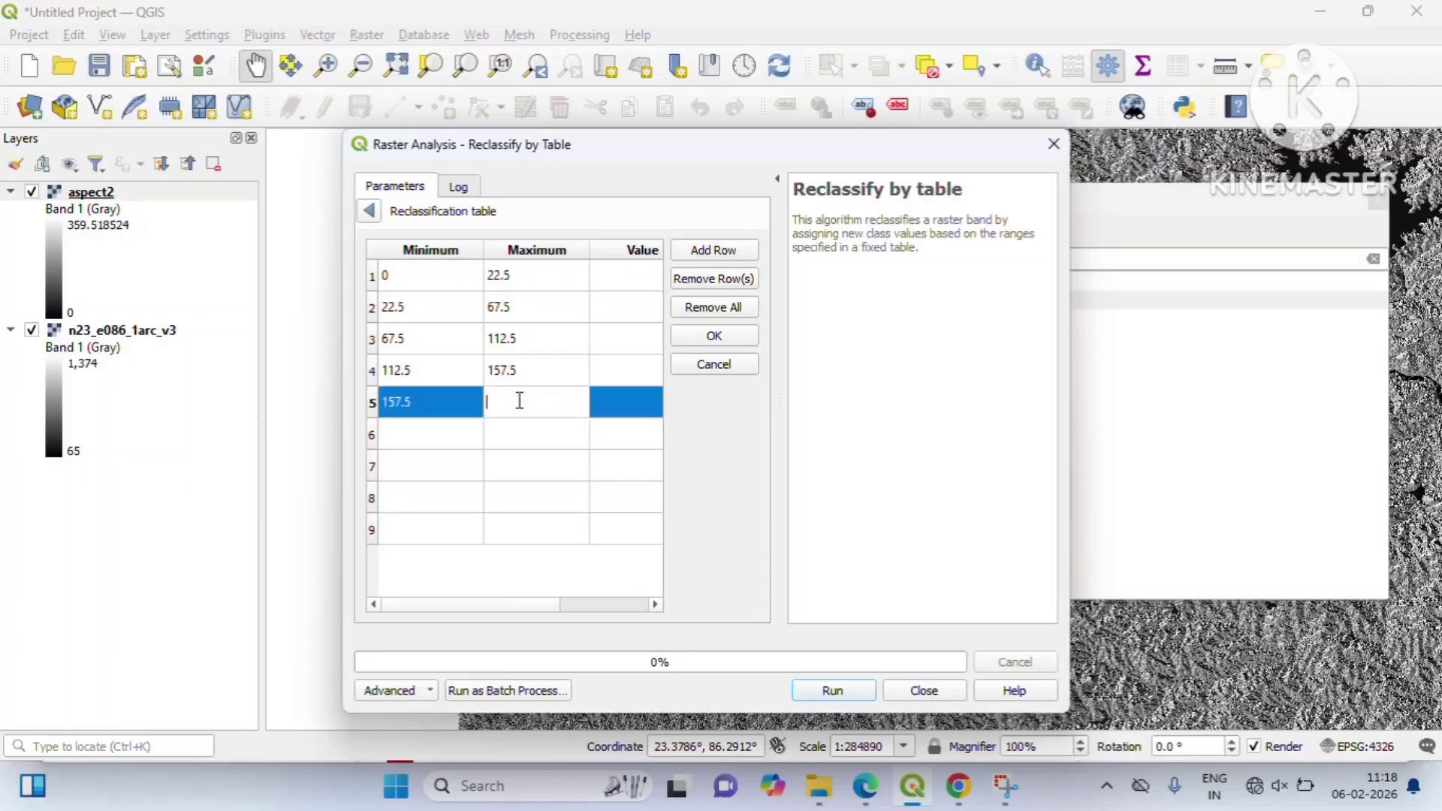
click(865, 786)
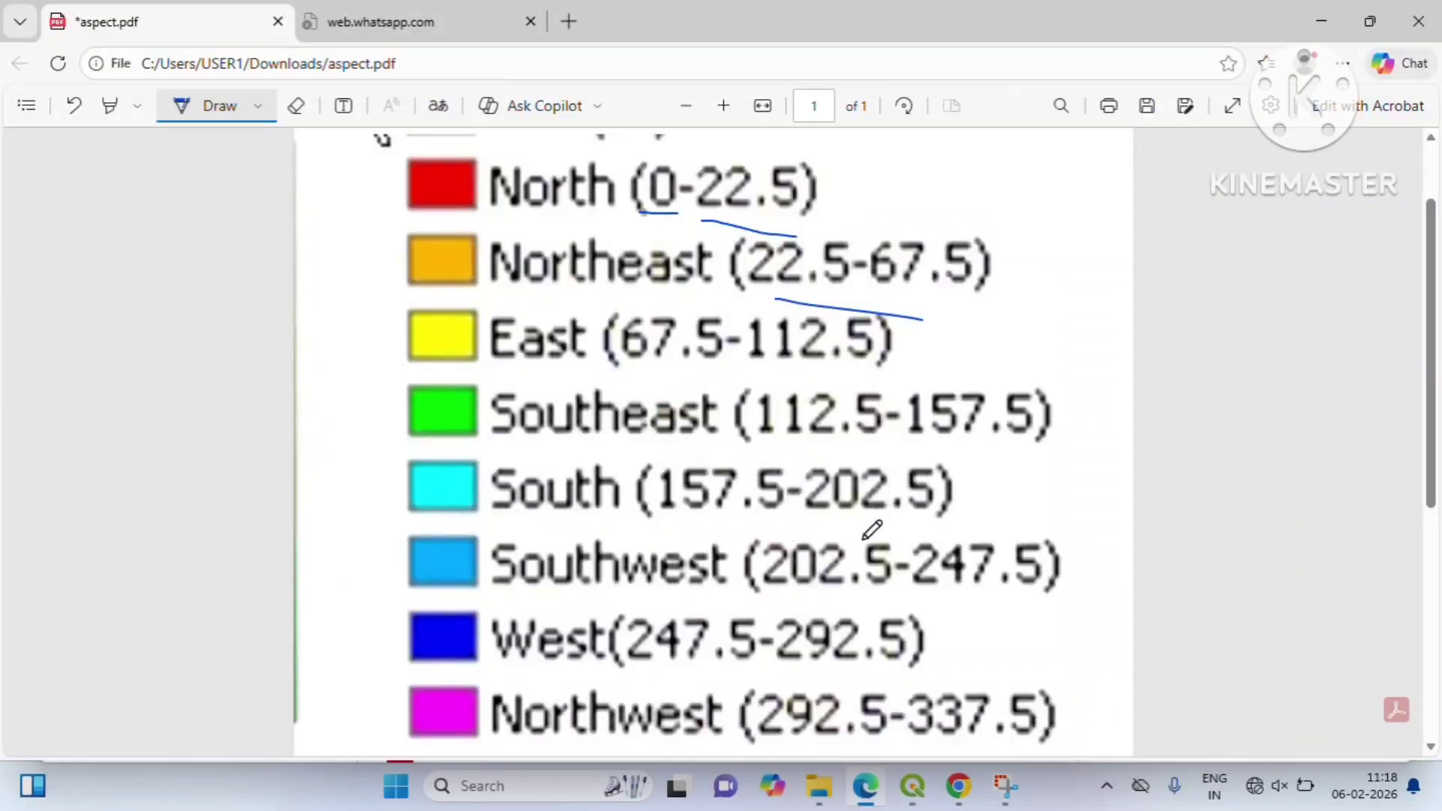
scroll(872, 532, down, 2)
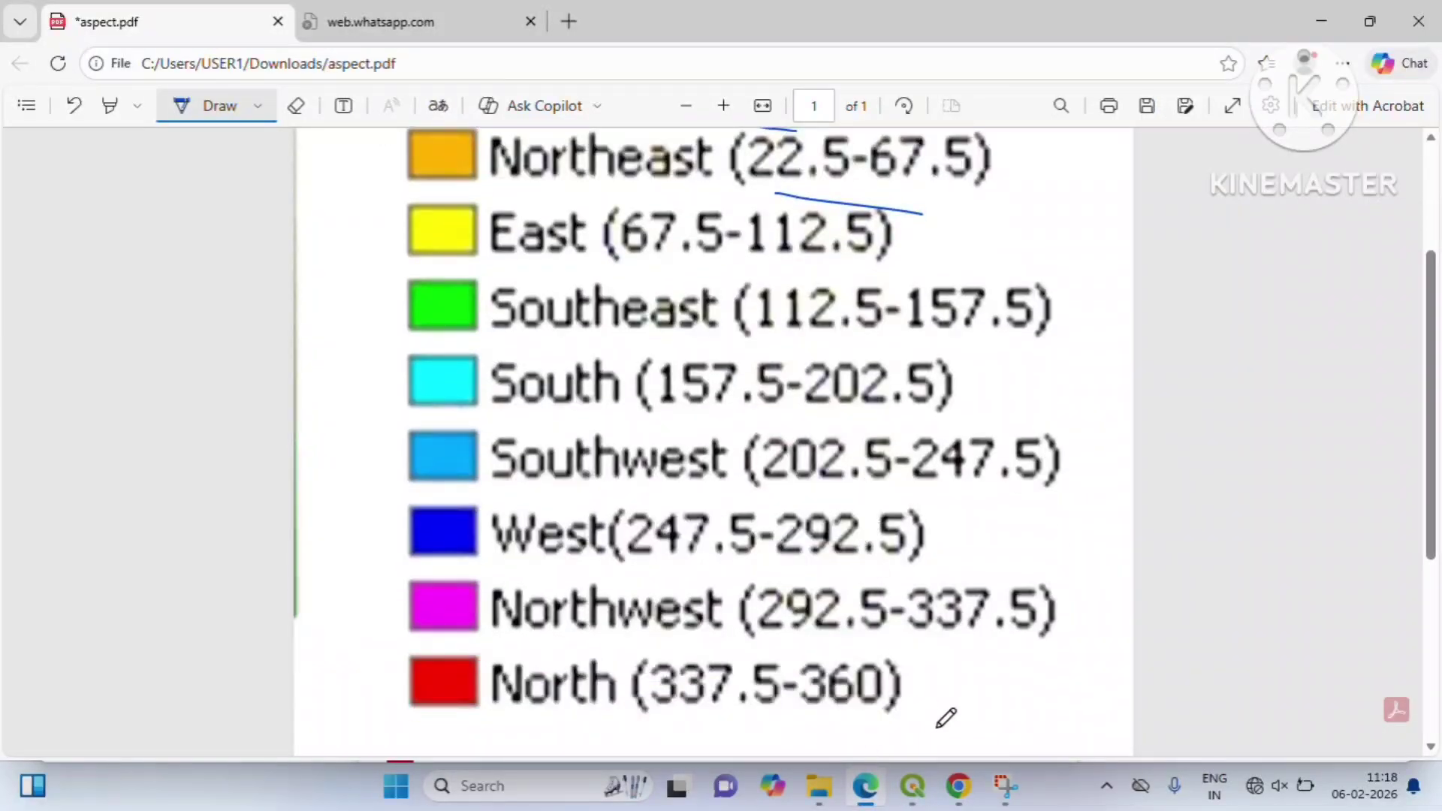
click(912, 786)
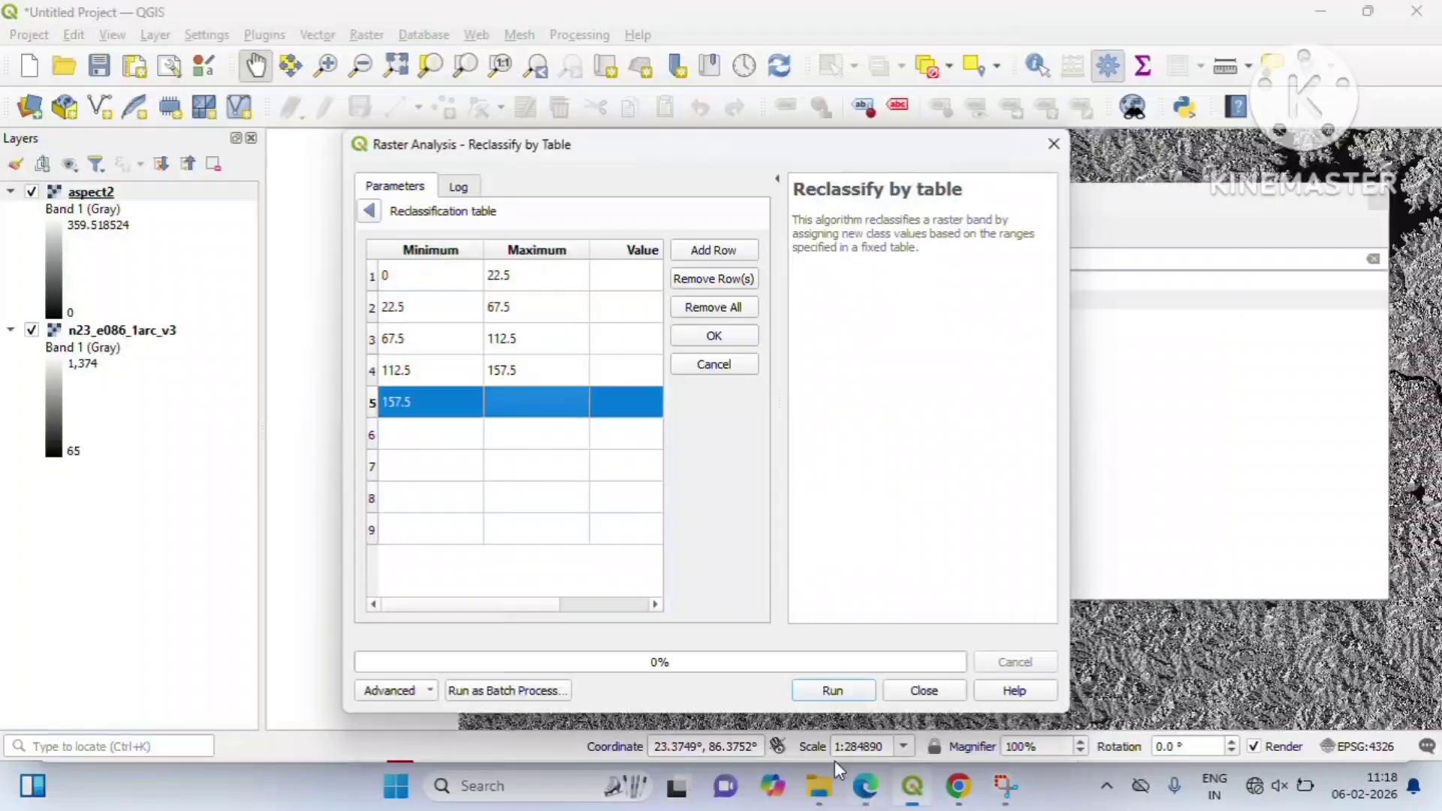
double_click(571, 402)
text(202)
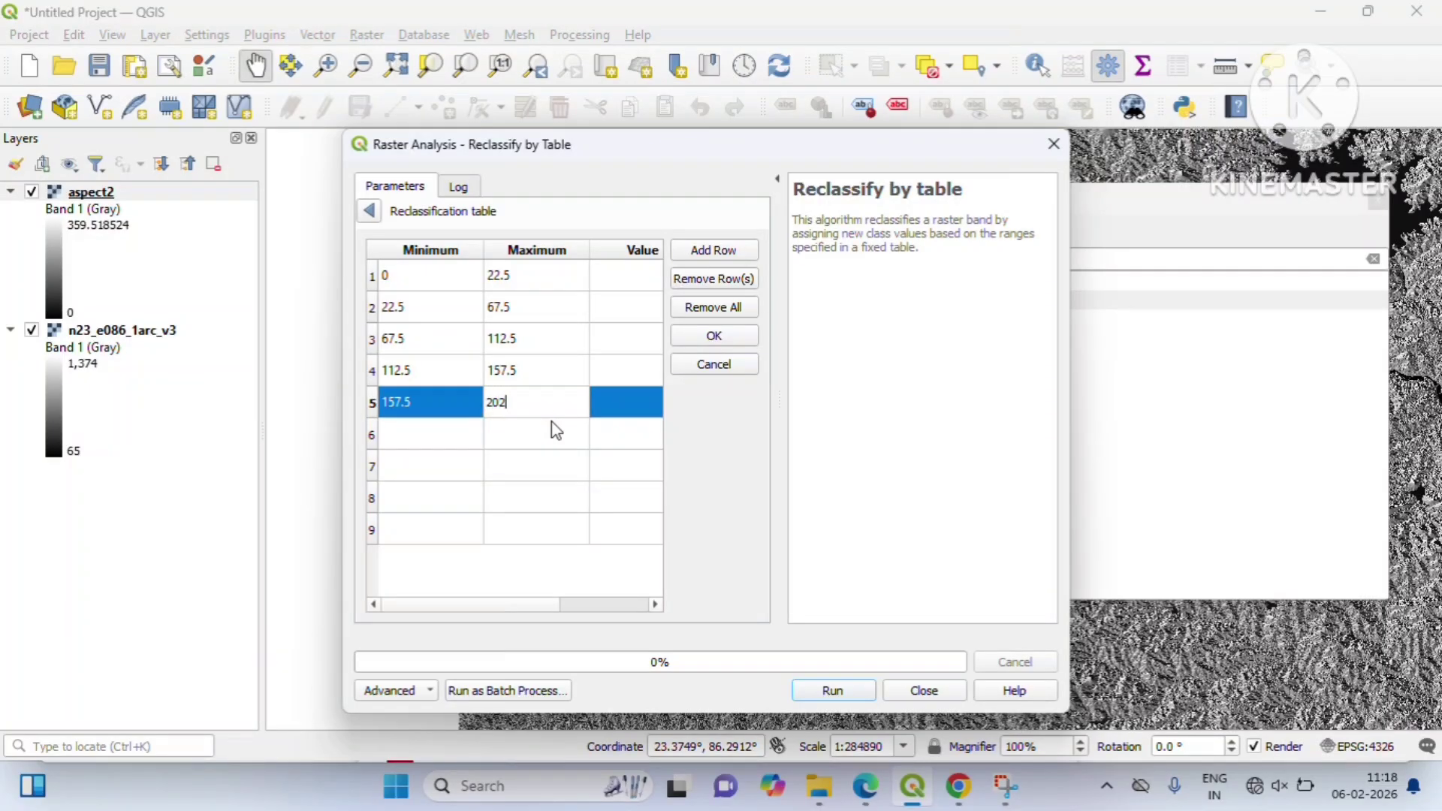
text(.5)
- Underline 247.5 in the Southwest class of aspect.pdf in Edge, and set the table's sixth row in QGIS to minimum 202.5 and maximum 247.5
double_click(447, 440)
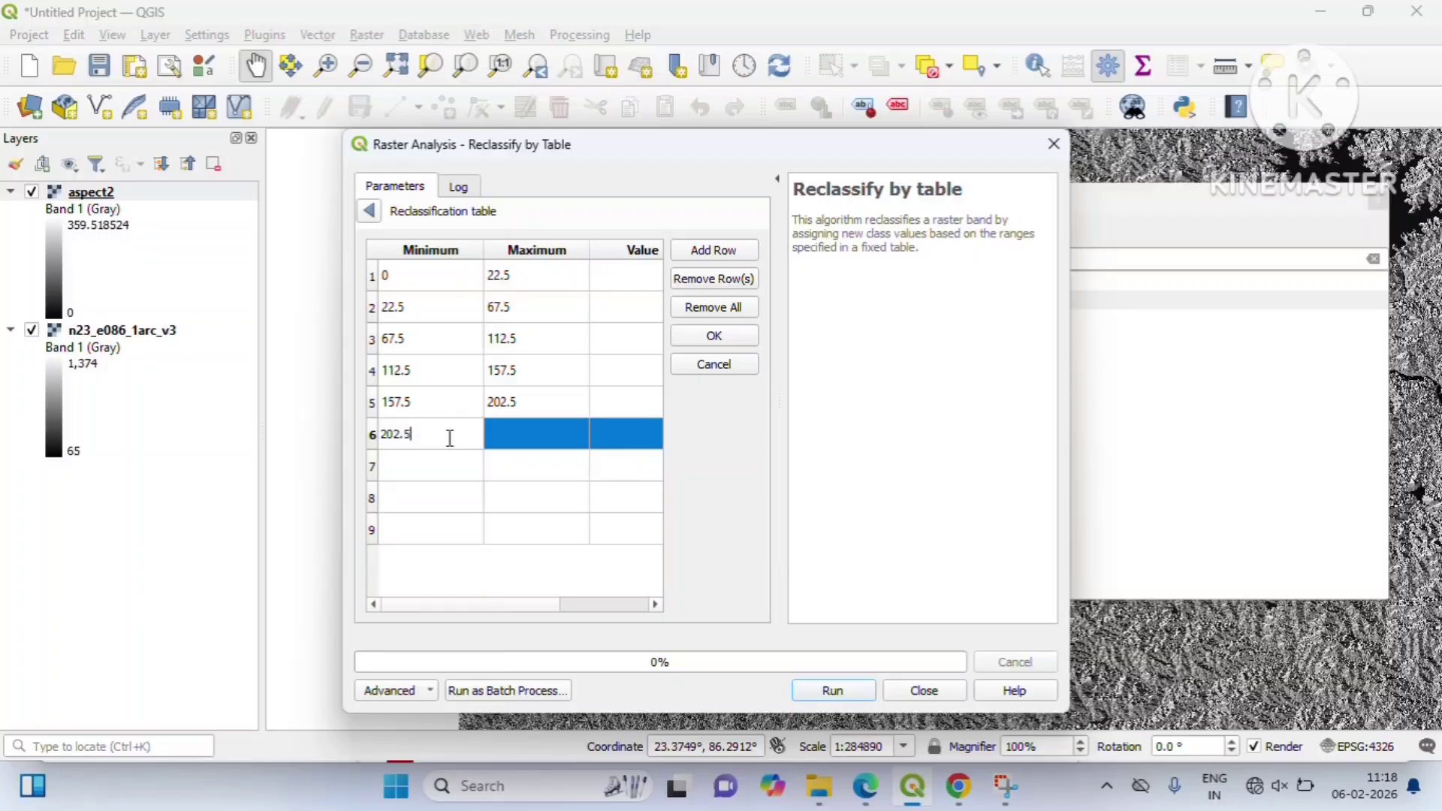
double_click(542, 443)
mouse_move(922, 784)
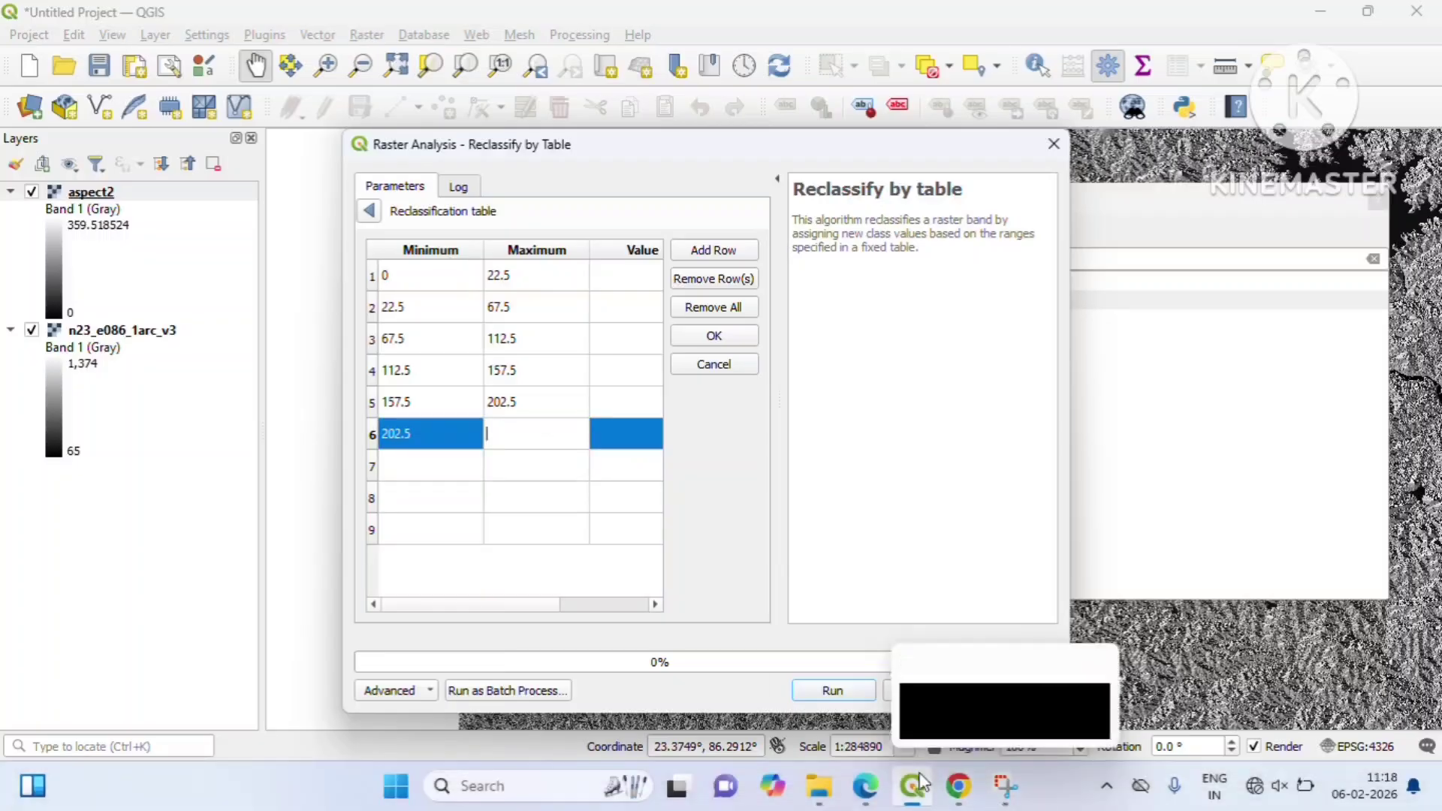
click(865, 786)
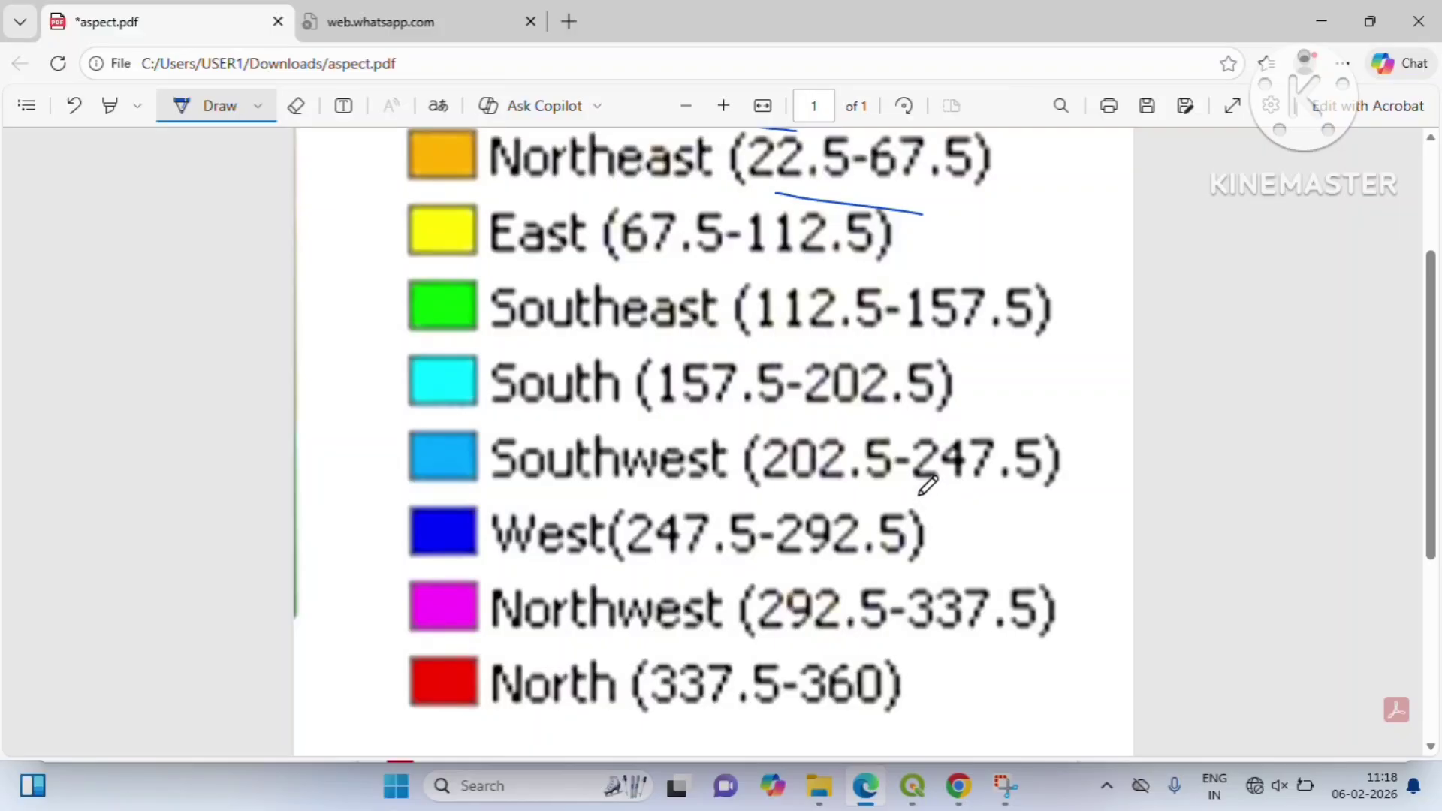
drag(921, 495, 1035, 516)
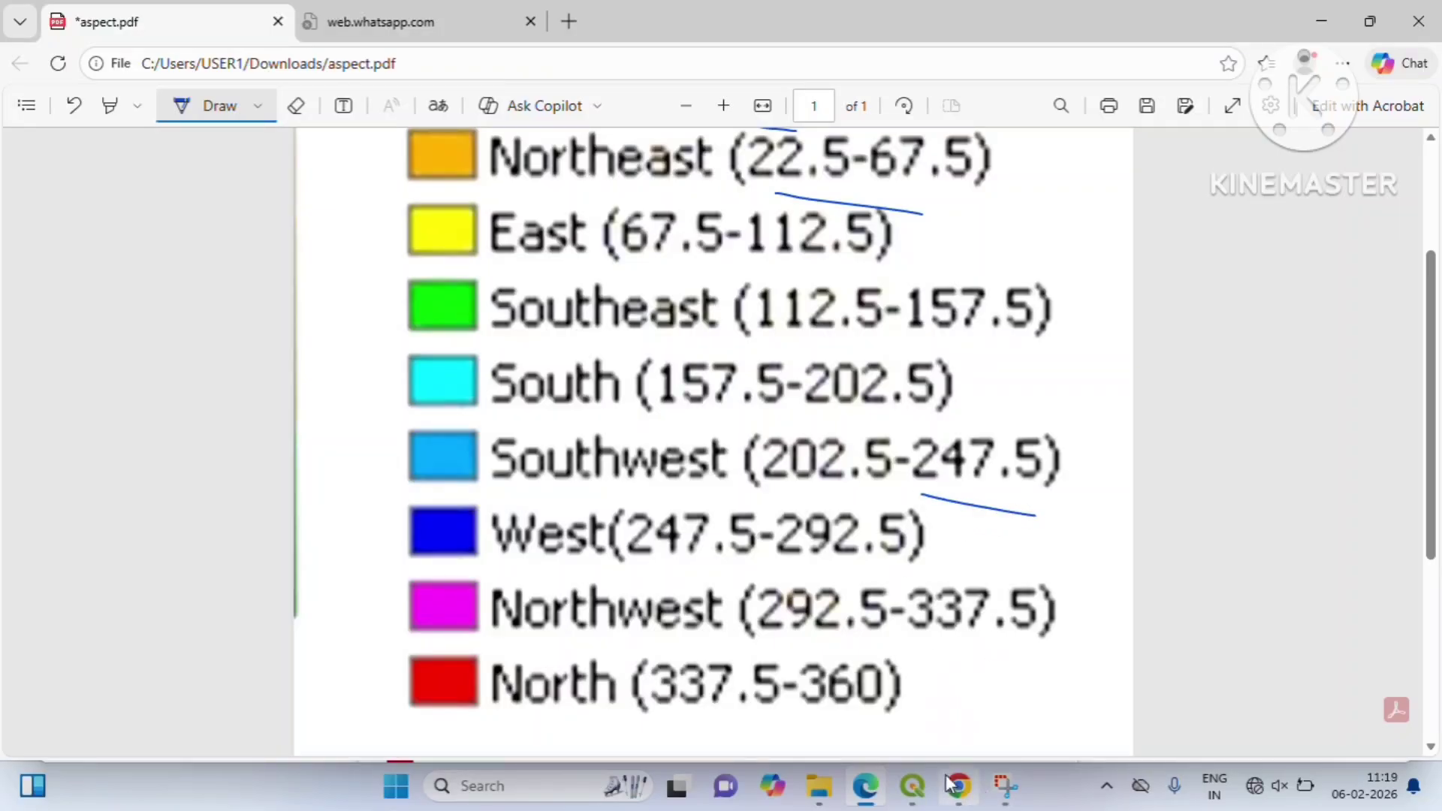
click(912, 786)
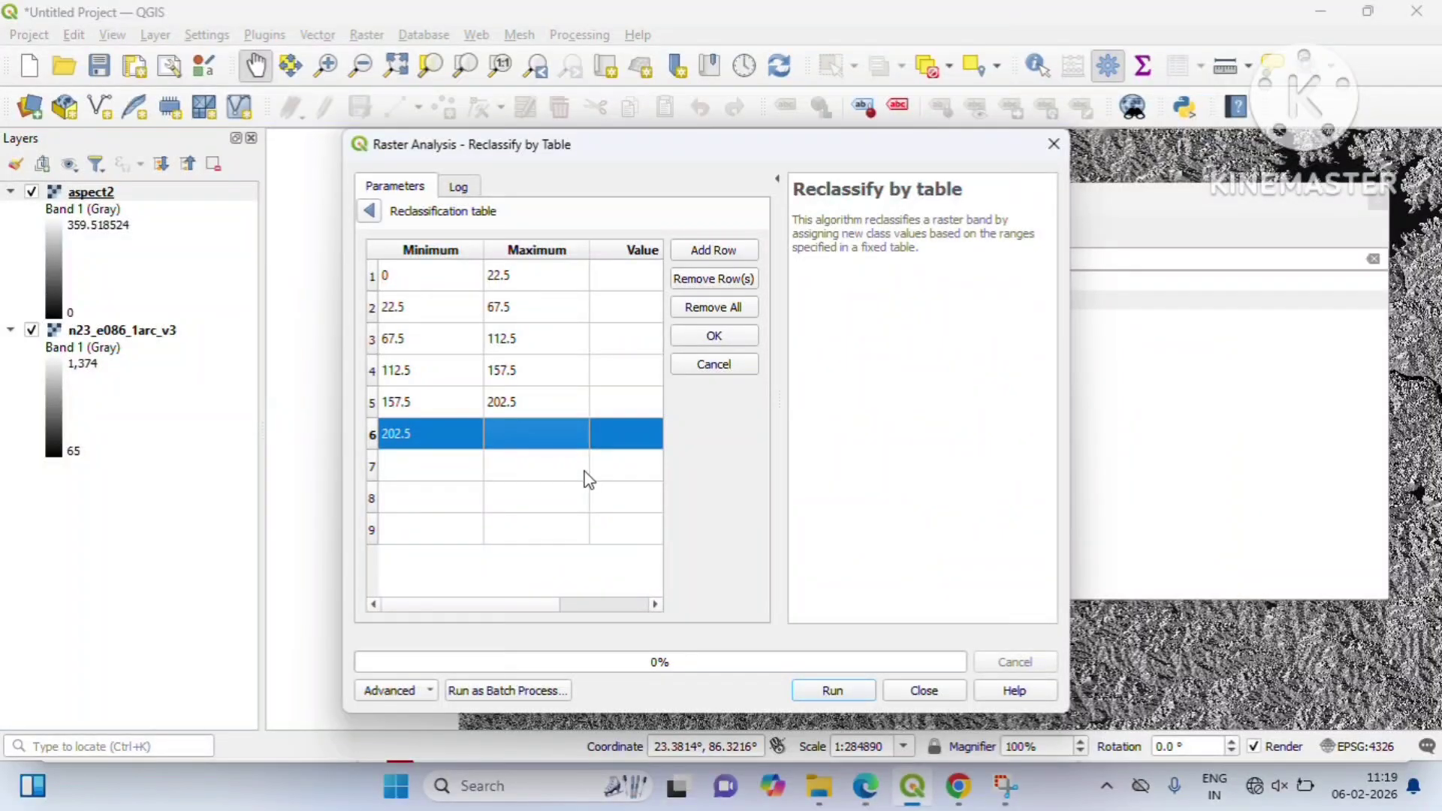
double_click(538, 434)
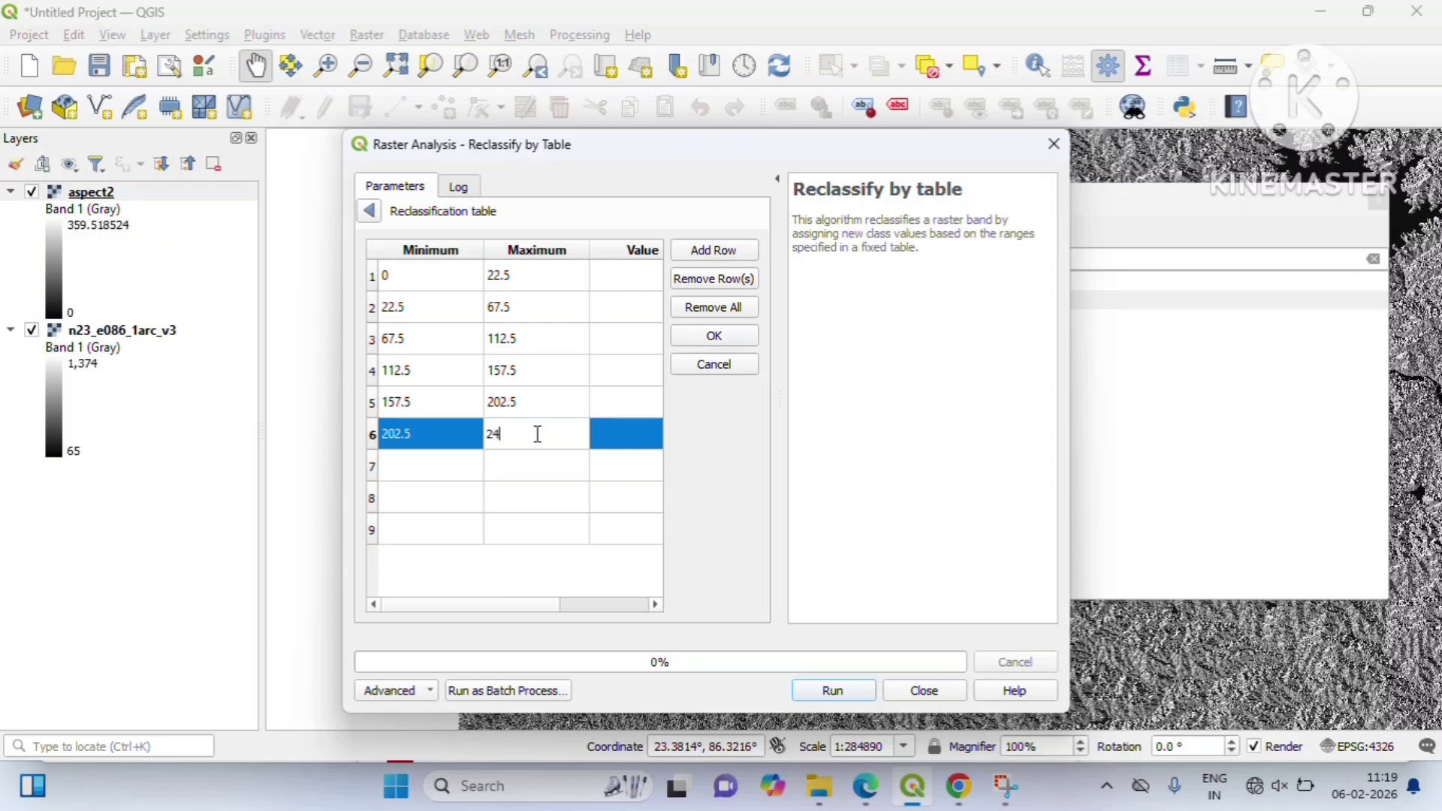
text(247.5)
- Set the table's seventh row in QGIS to minimum 247.5 and maximum 292.5, checking the West class in aspect.pdf in Edge
click(454, 464)
text(2)
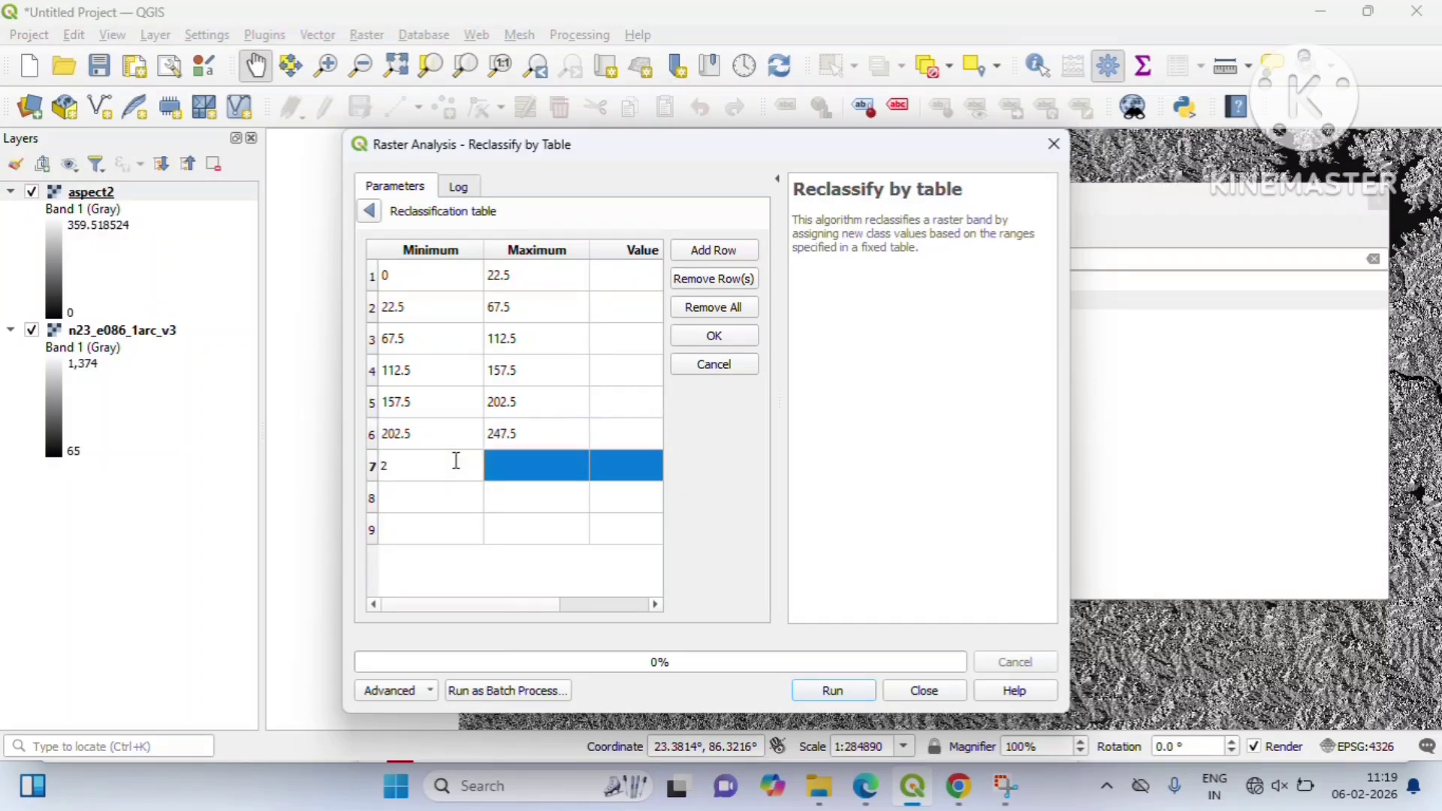
click(542, 472)
text(1)
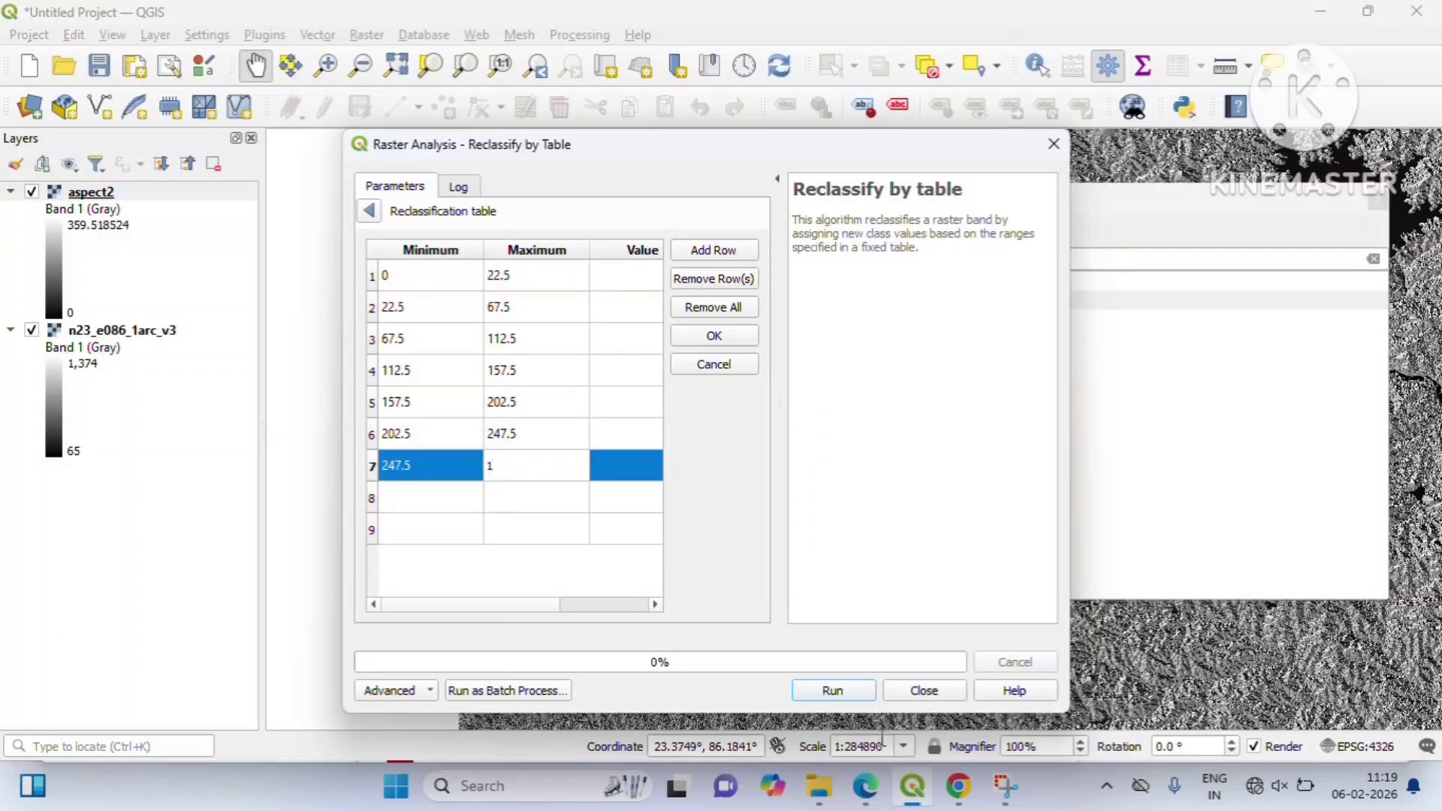
click(864, 787)
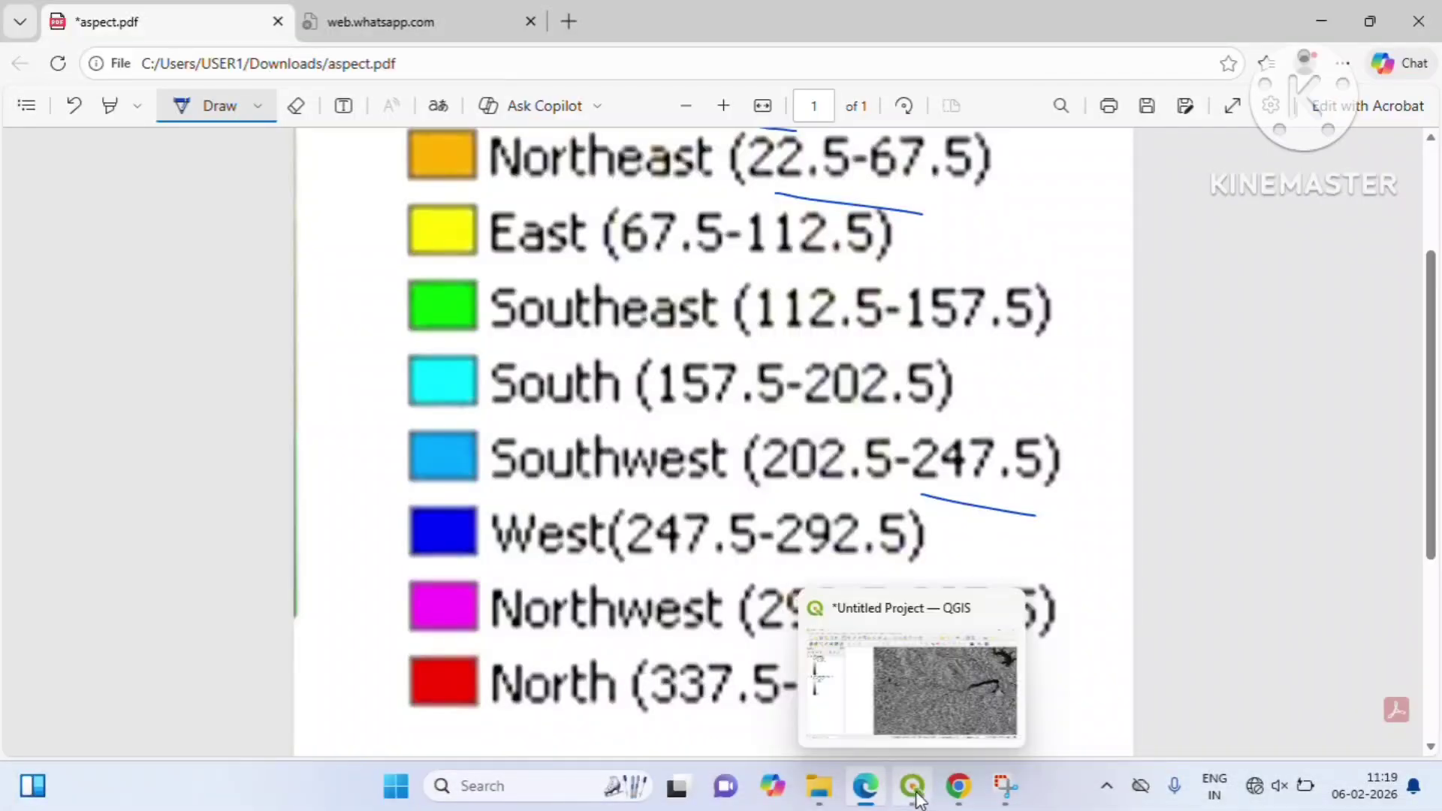
click(915, 788)
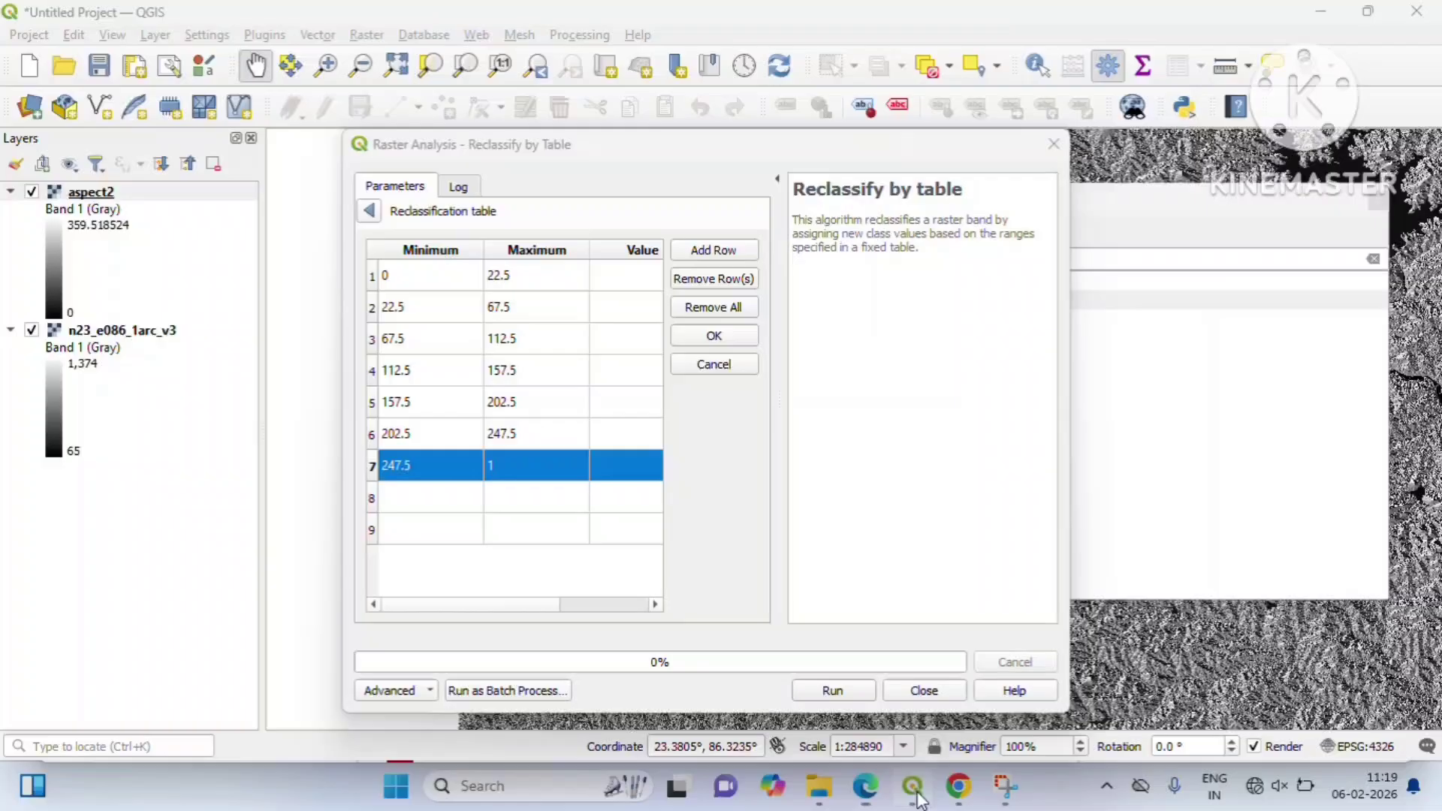
double_click(545, 471)
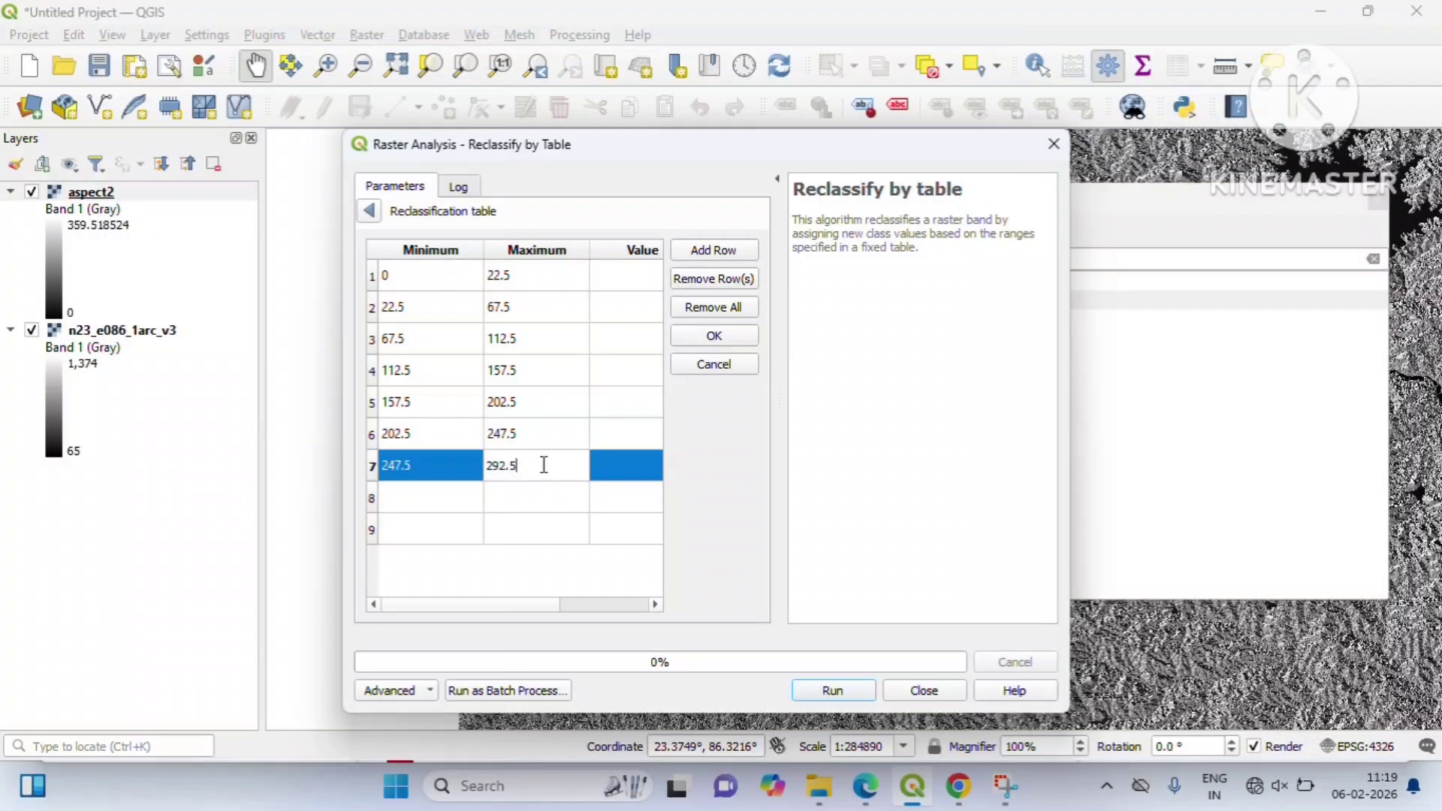
key(Return)
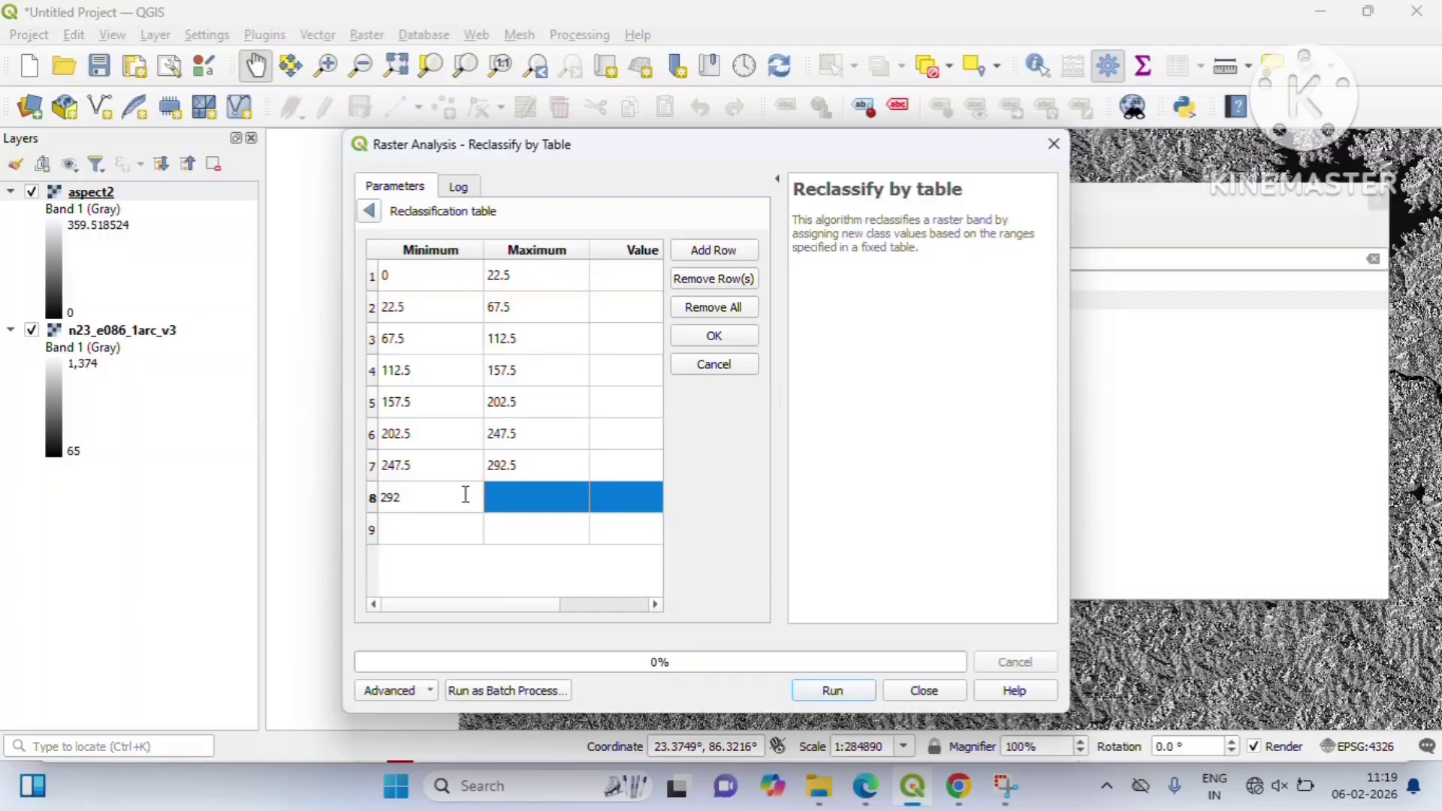
- Set the table's eighth row in QGIS to minimum 292.5 and maximum 337.5, checking the Northwest class in aspect.pdf in Edge
double_click(534, 508)
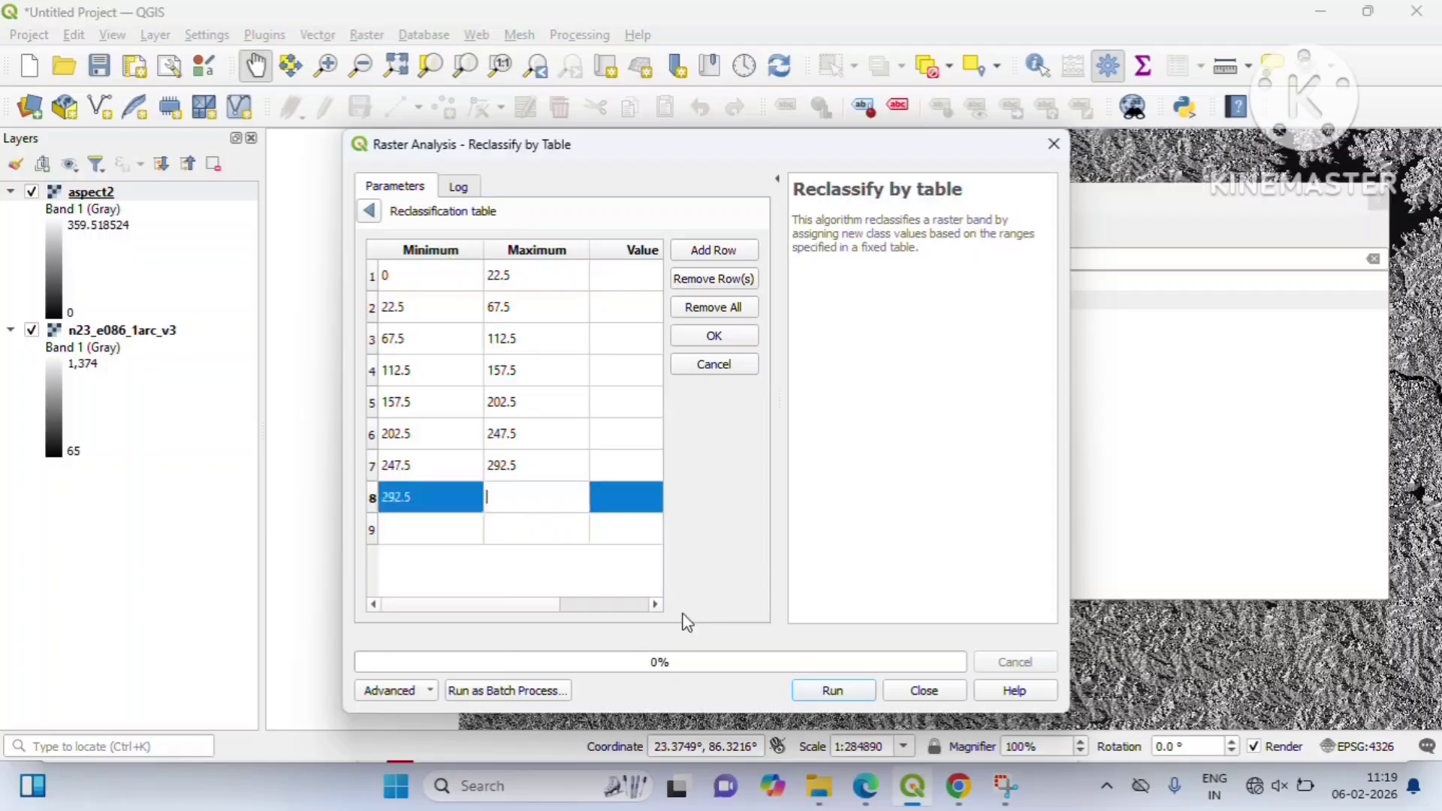
click(866, 798)
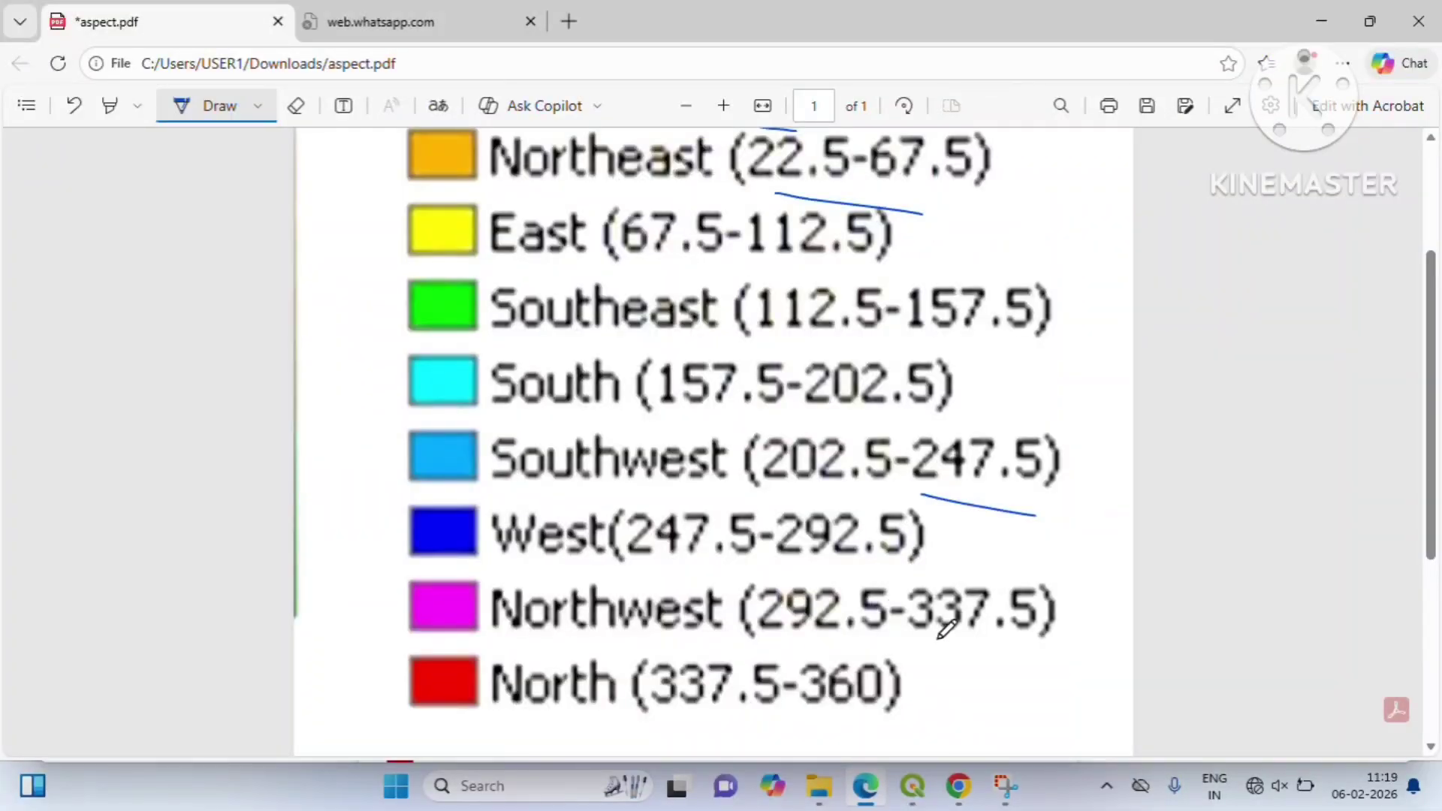
click(913, 786)
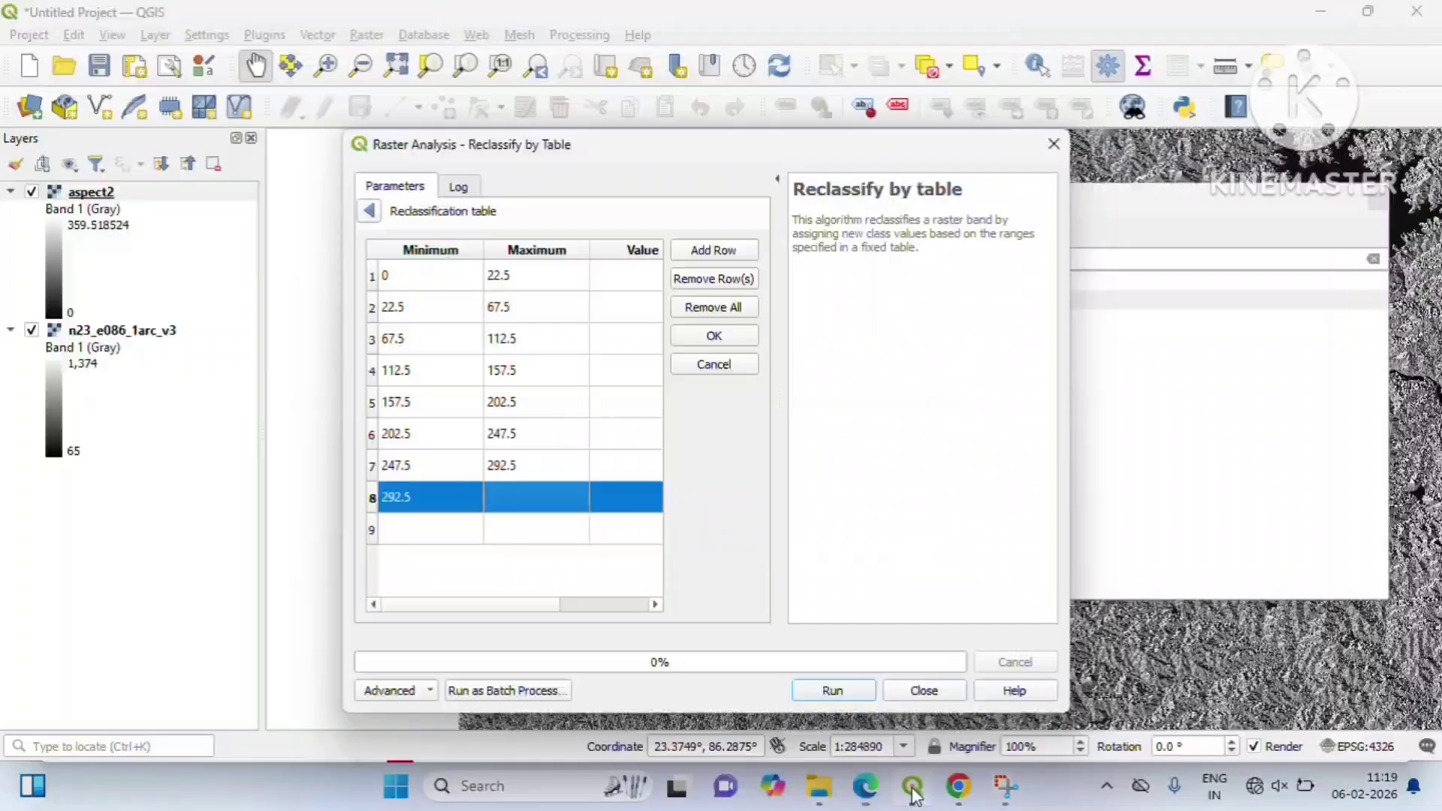
double_click(543, 496)
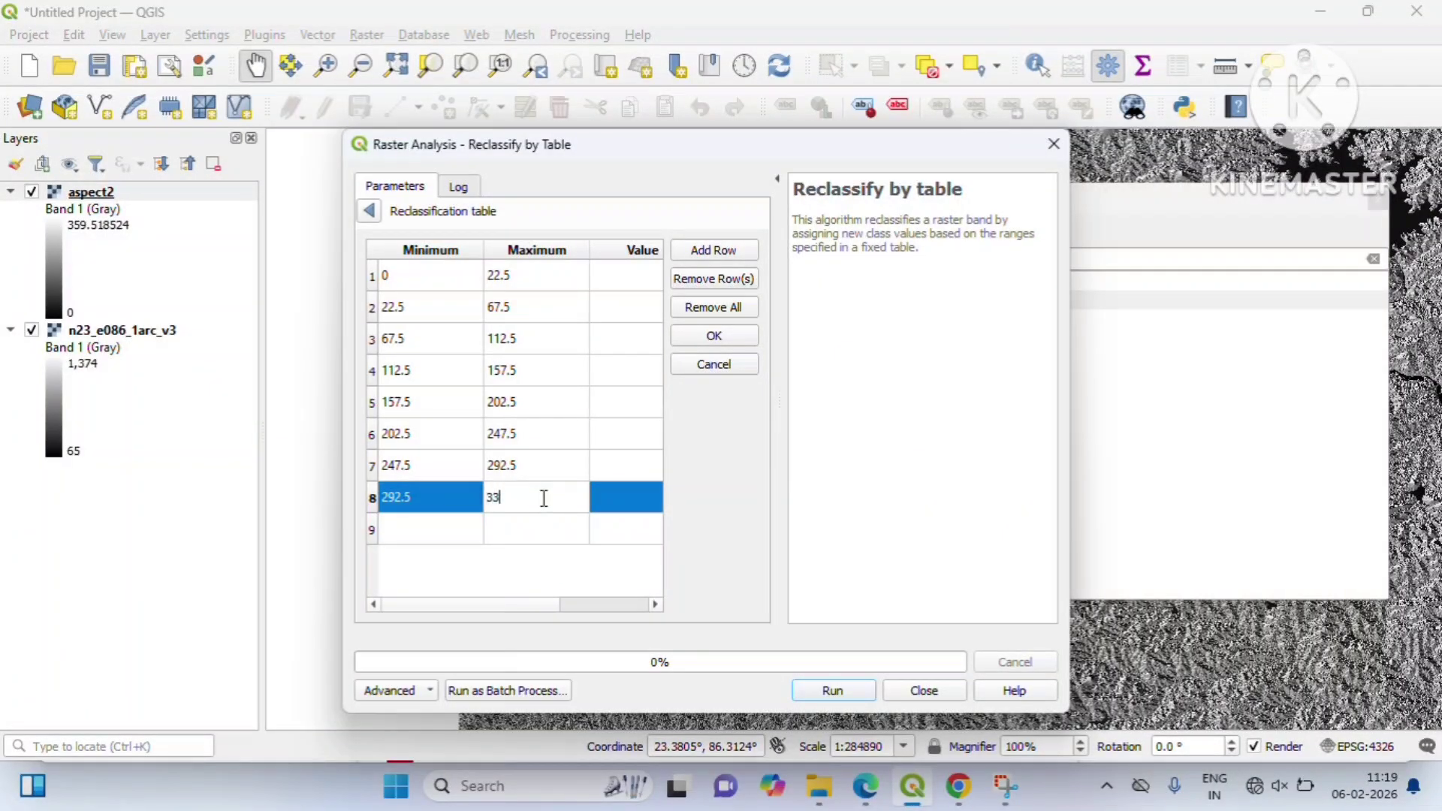
- Set the table's ninth row in QGIS to minimum 337.5 and maximum 360, checking the North class in aspect.pdf in Edge
click(462, 529)
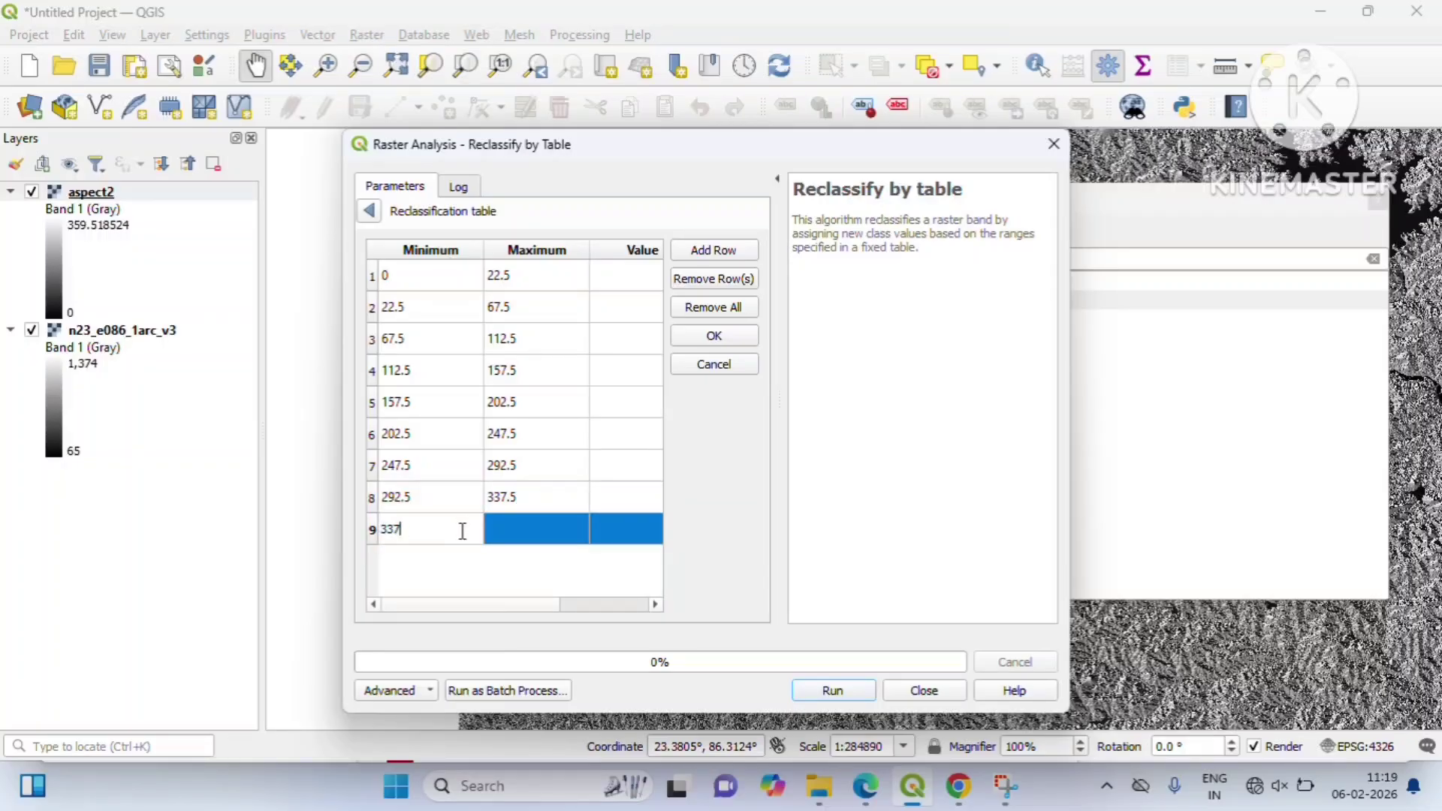
click(537, 523)
text(359.)
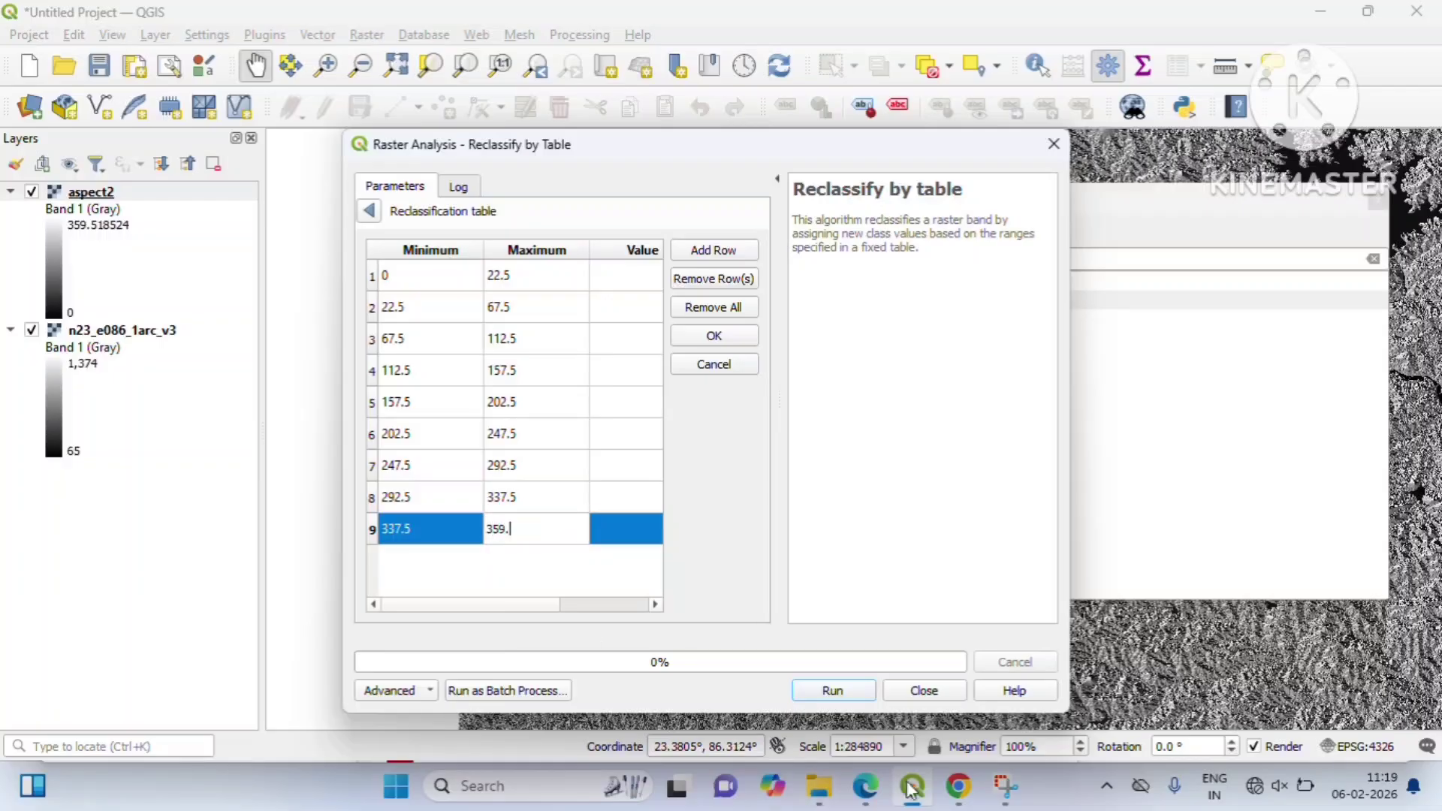
click(860, 786)
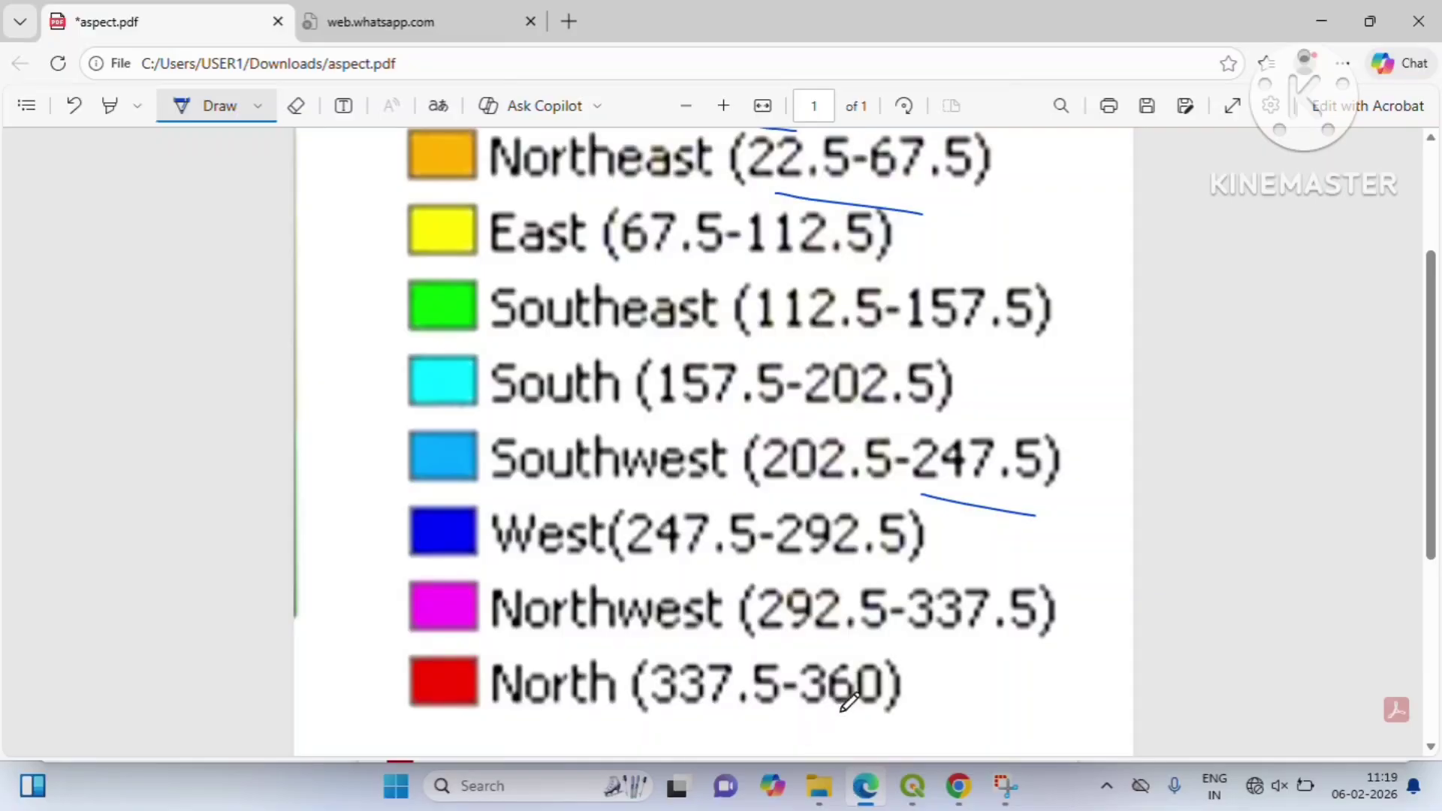
click(912, 786)
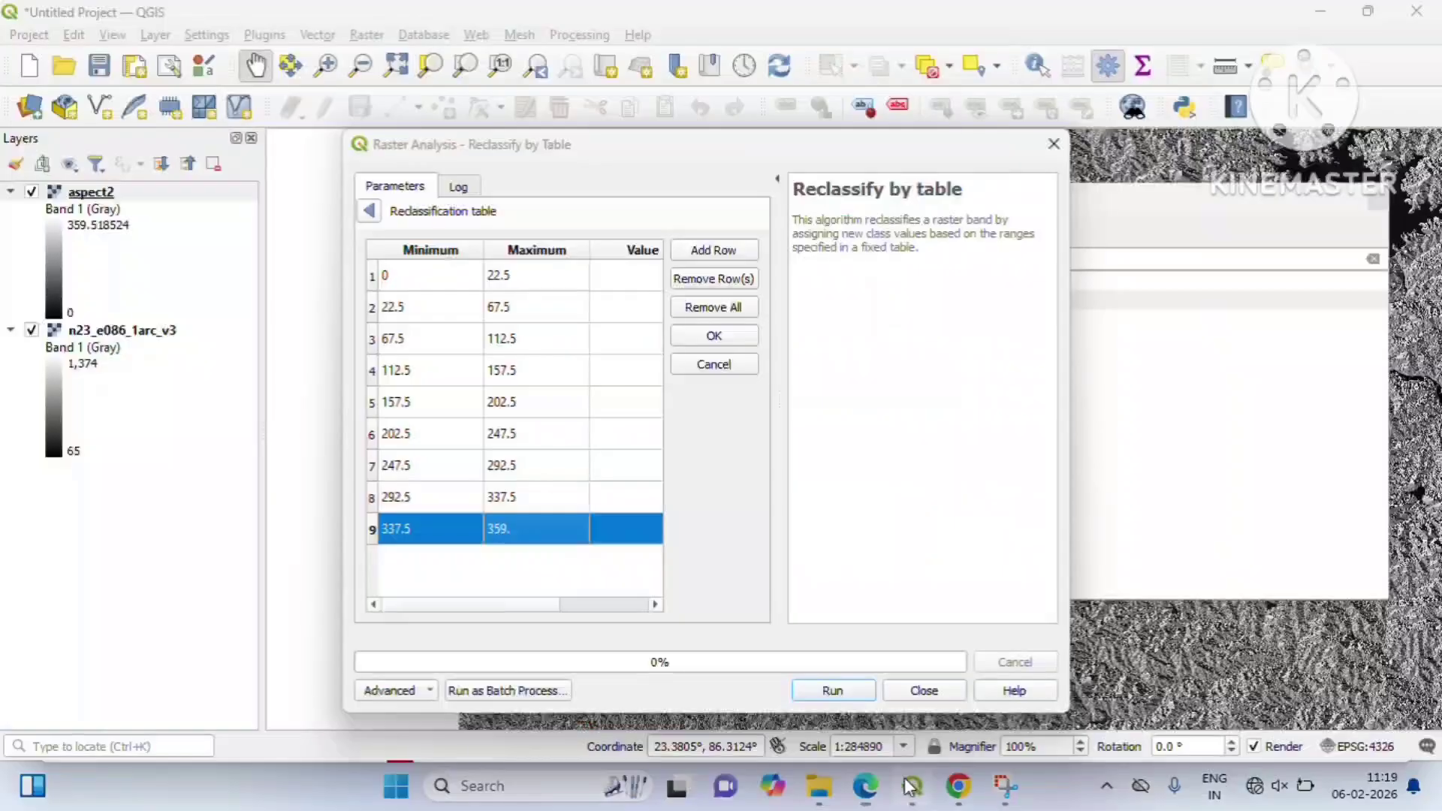
double_click(578, 530)
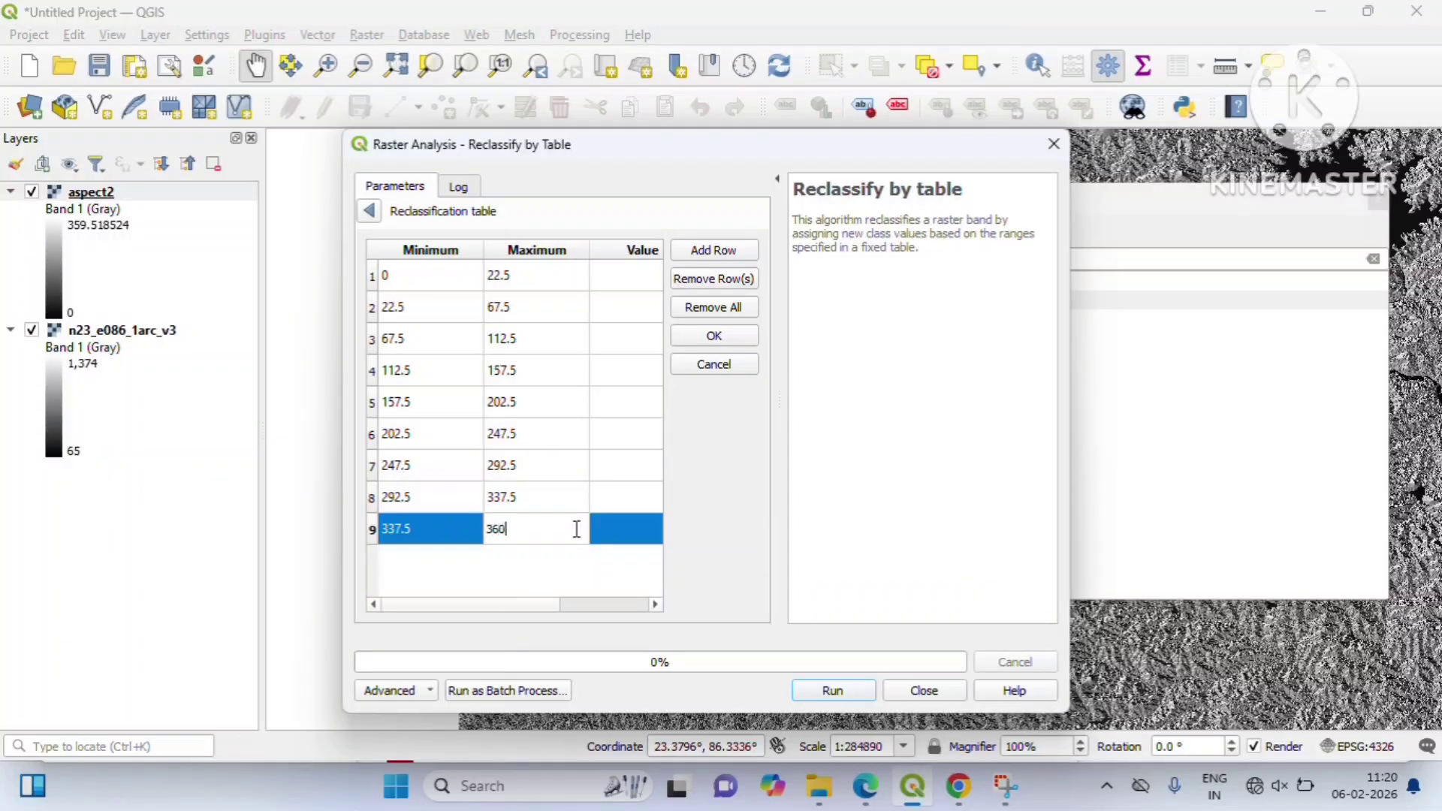
text(360)
- Assign the output values 1 to 9 in ascending order to the nine rows of the reclassification table
click(631, 291)
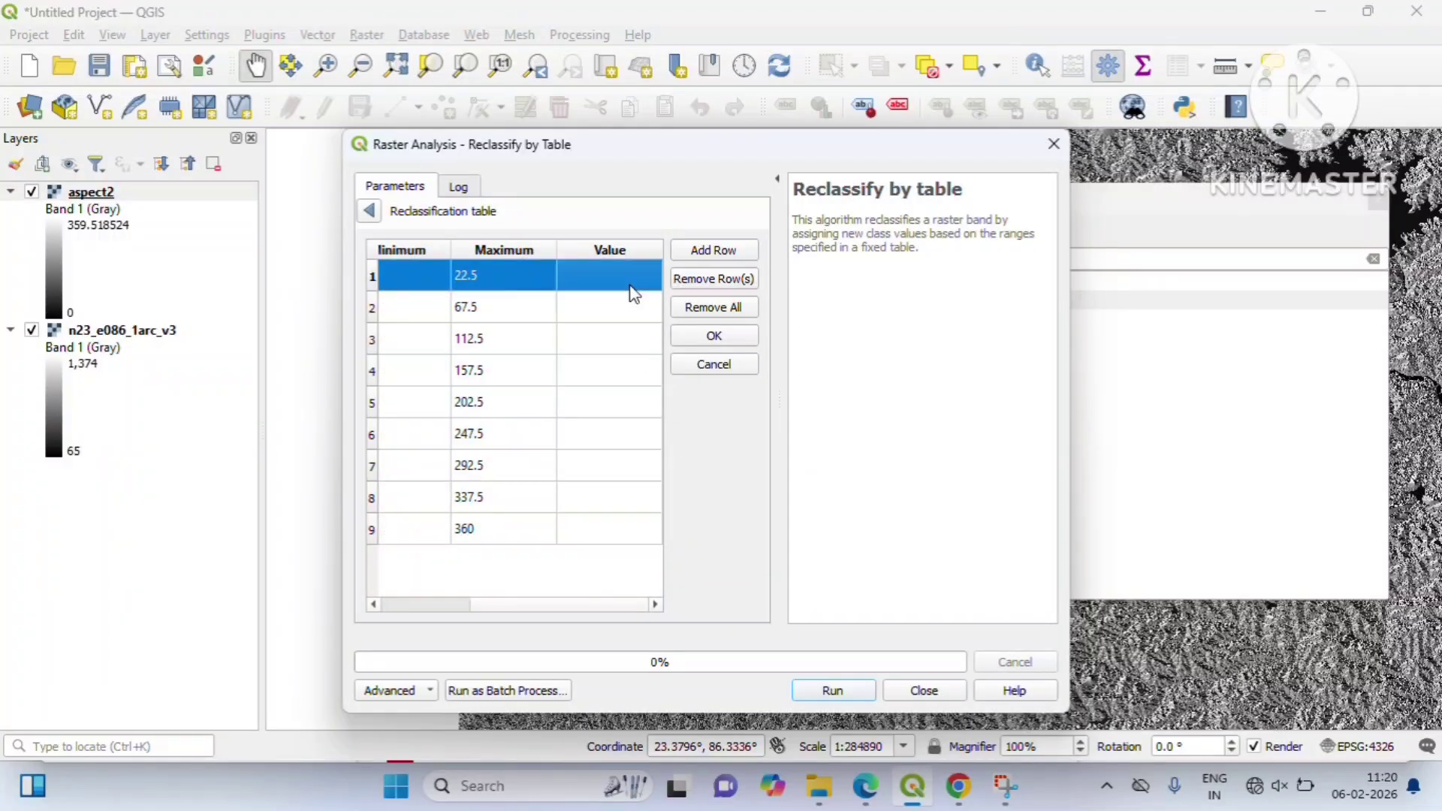
text(1)
click(634, 300)
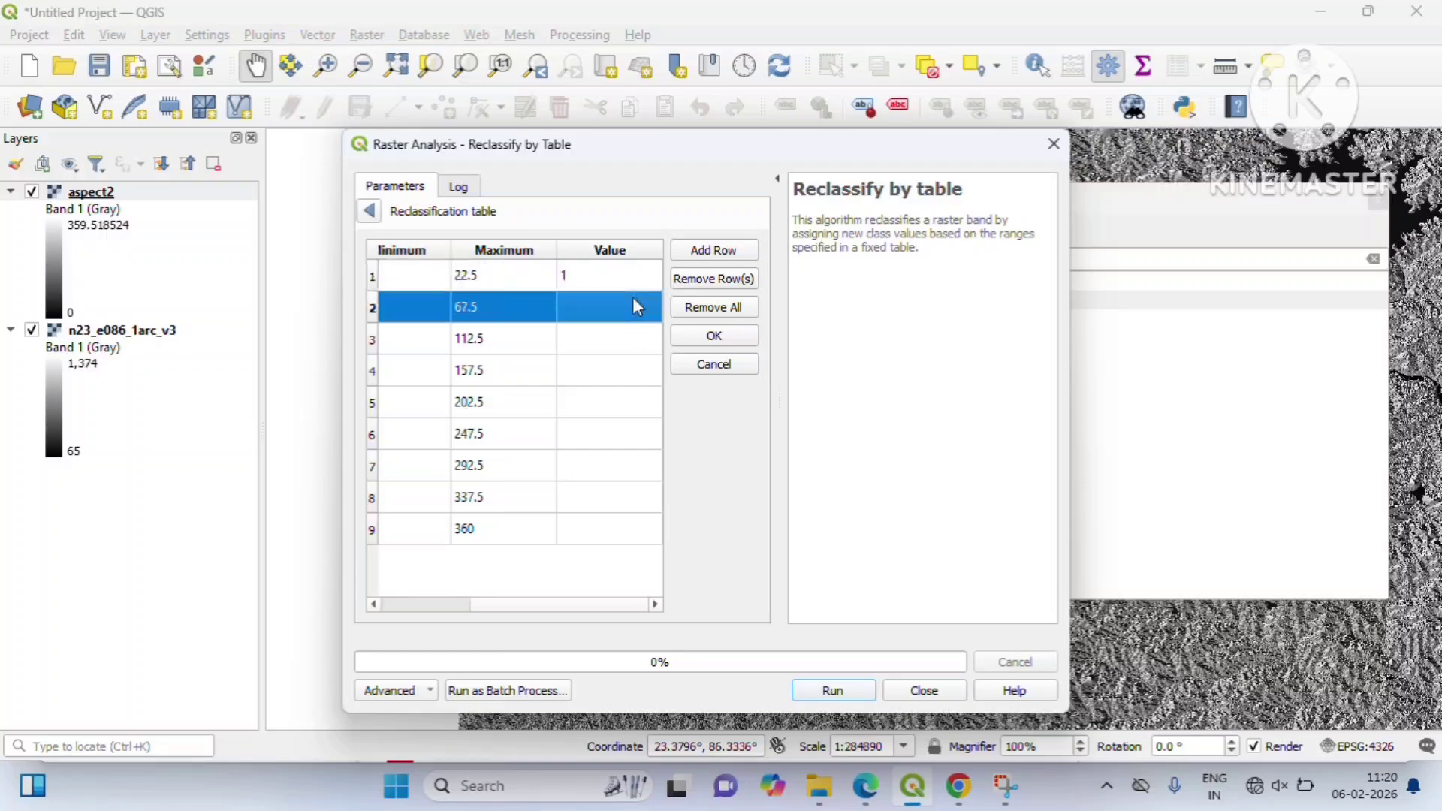
text(2)
click(619, 339)
text(2)
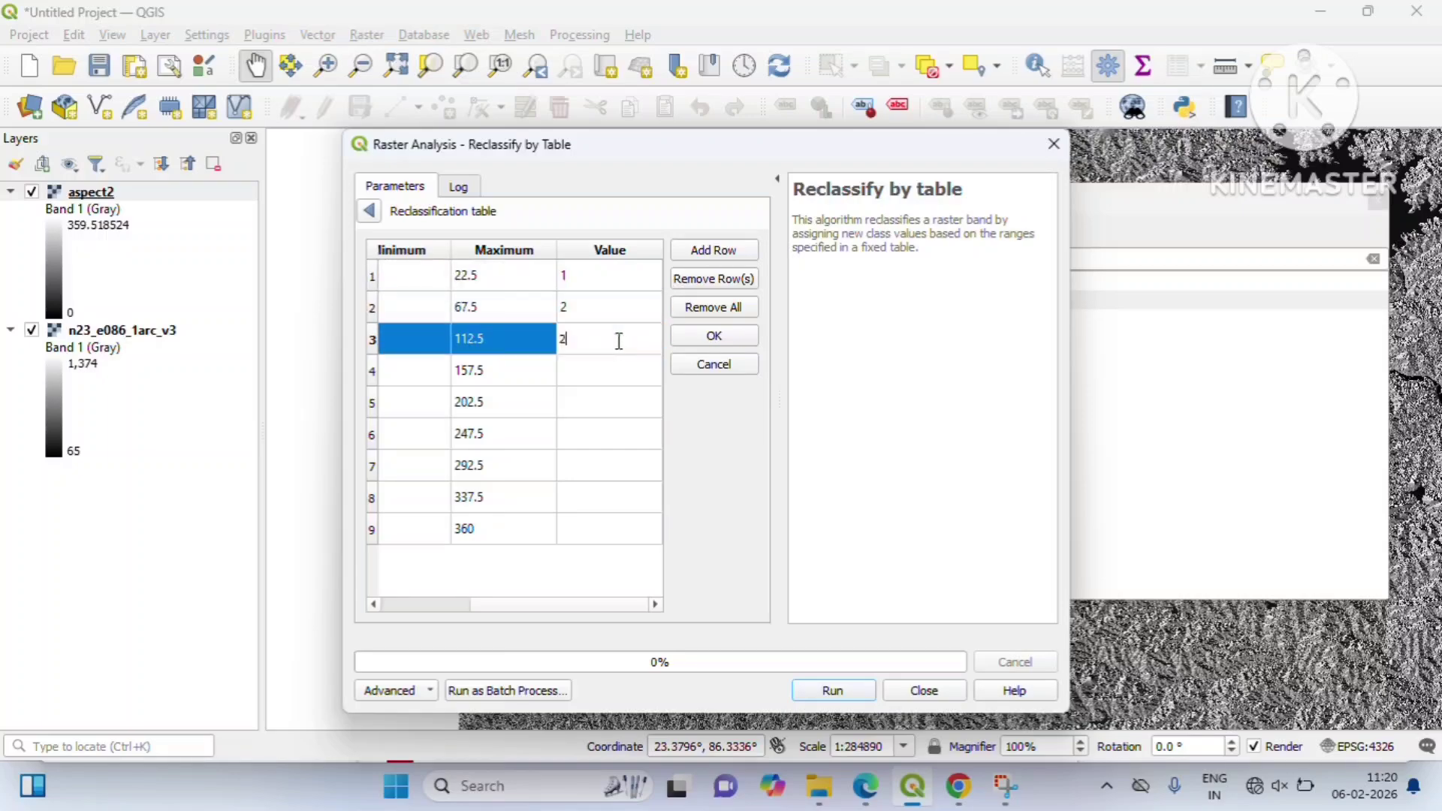
text(3)
click(593, 377)
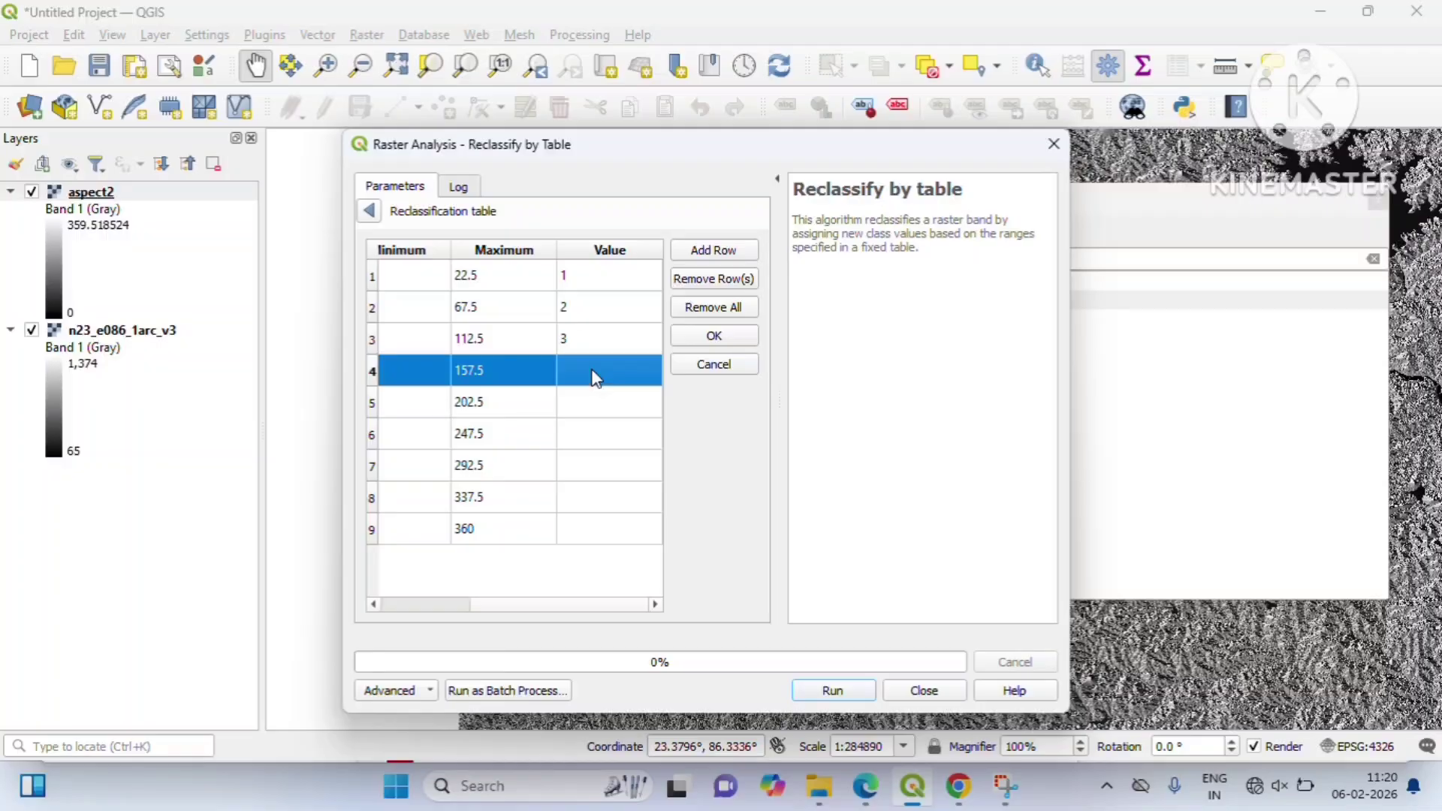
text(4)
click(592, 408)
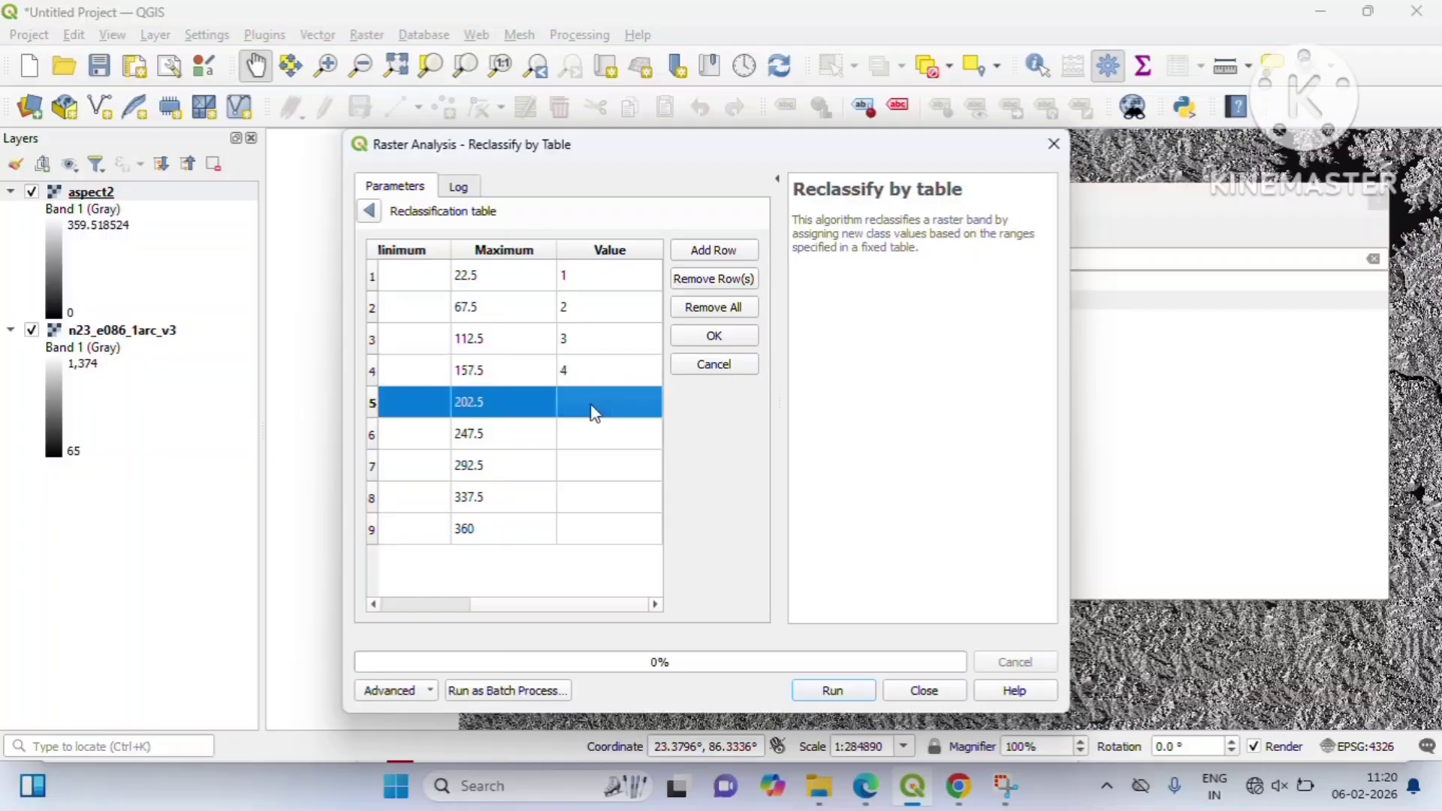
text(5)
click(586, 425)
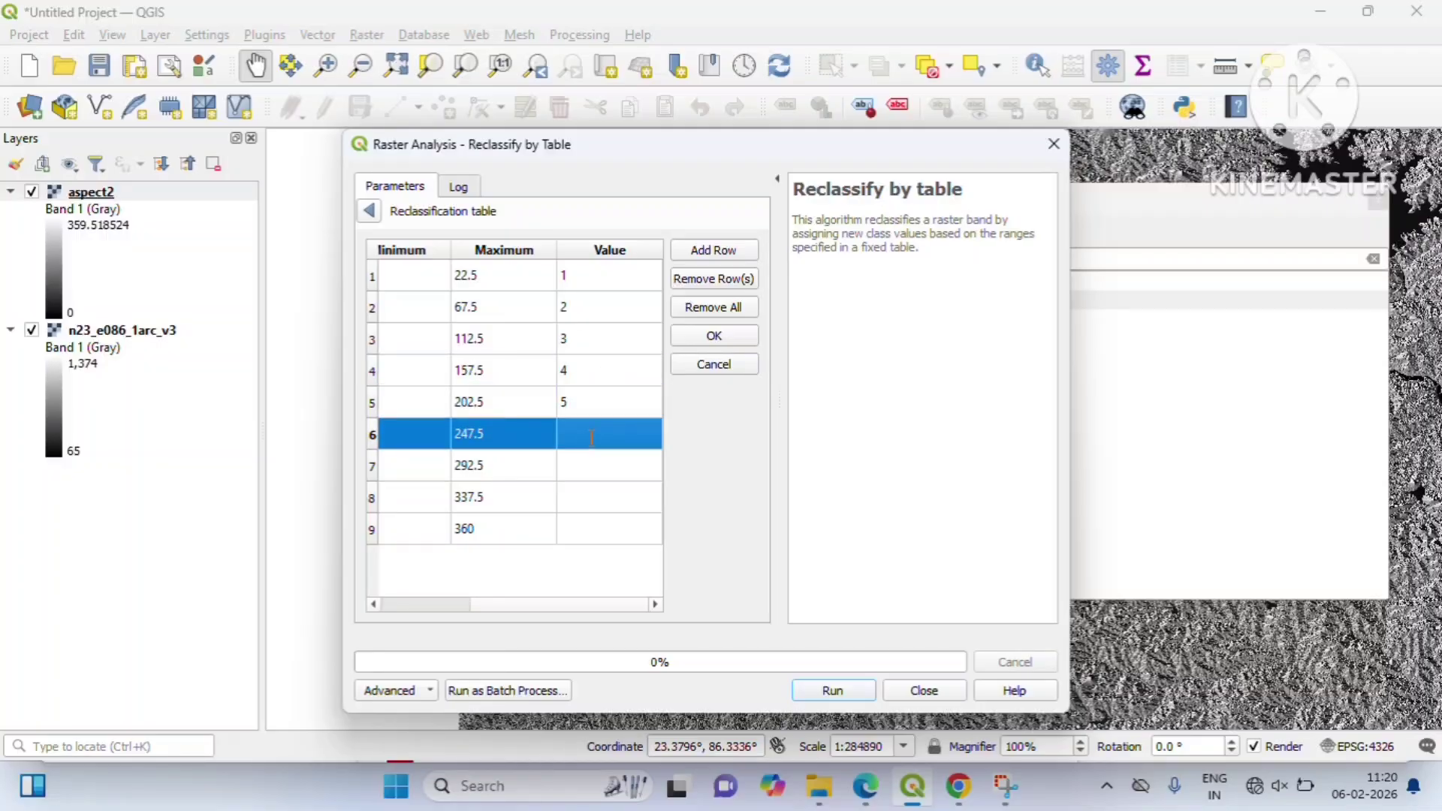
text(6)
click(585, 462)
text(7)
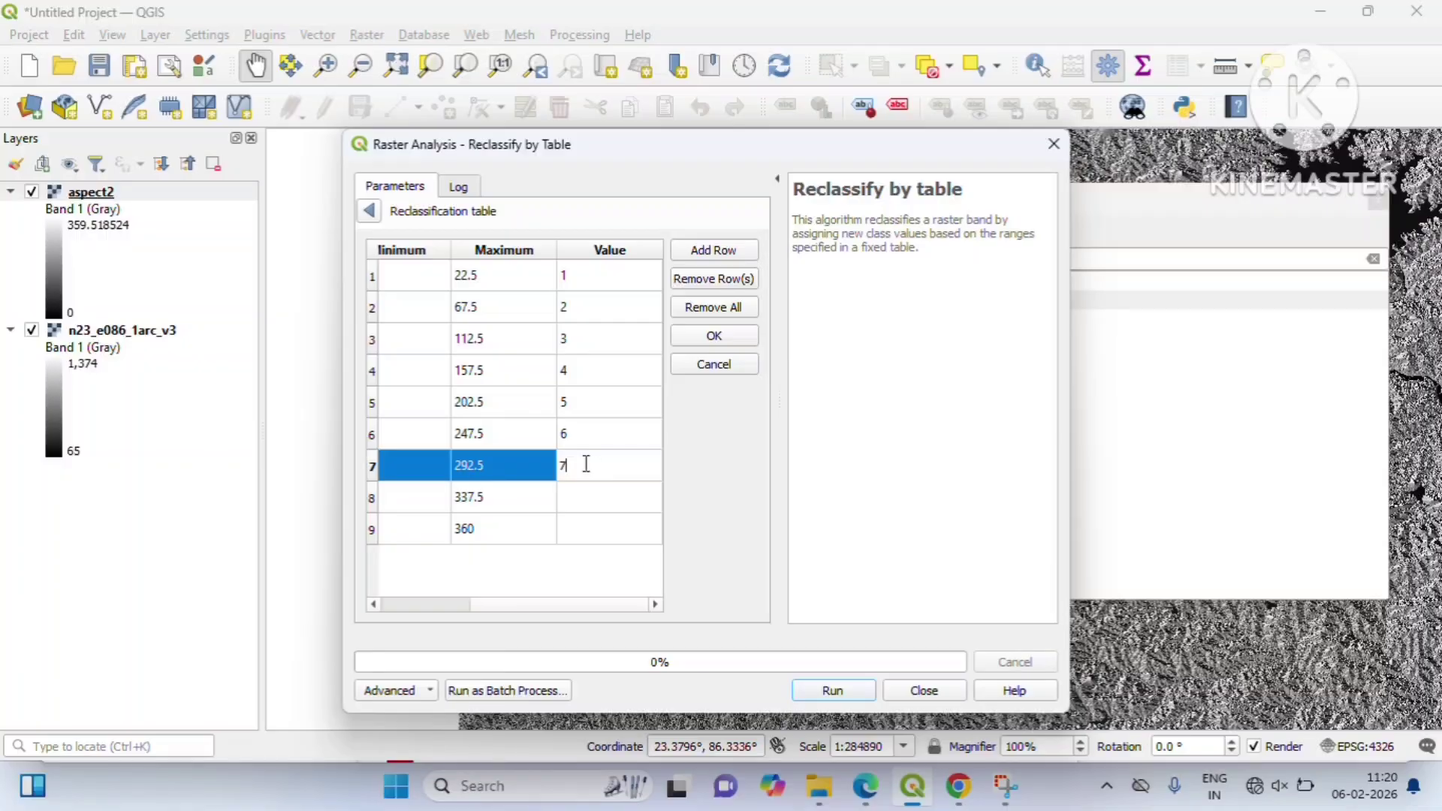
click(592, 508)
text(8)
click(593, 523)
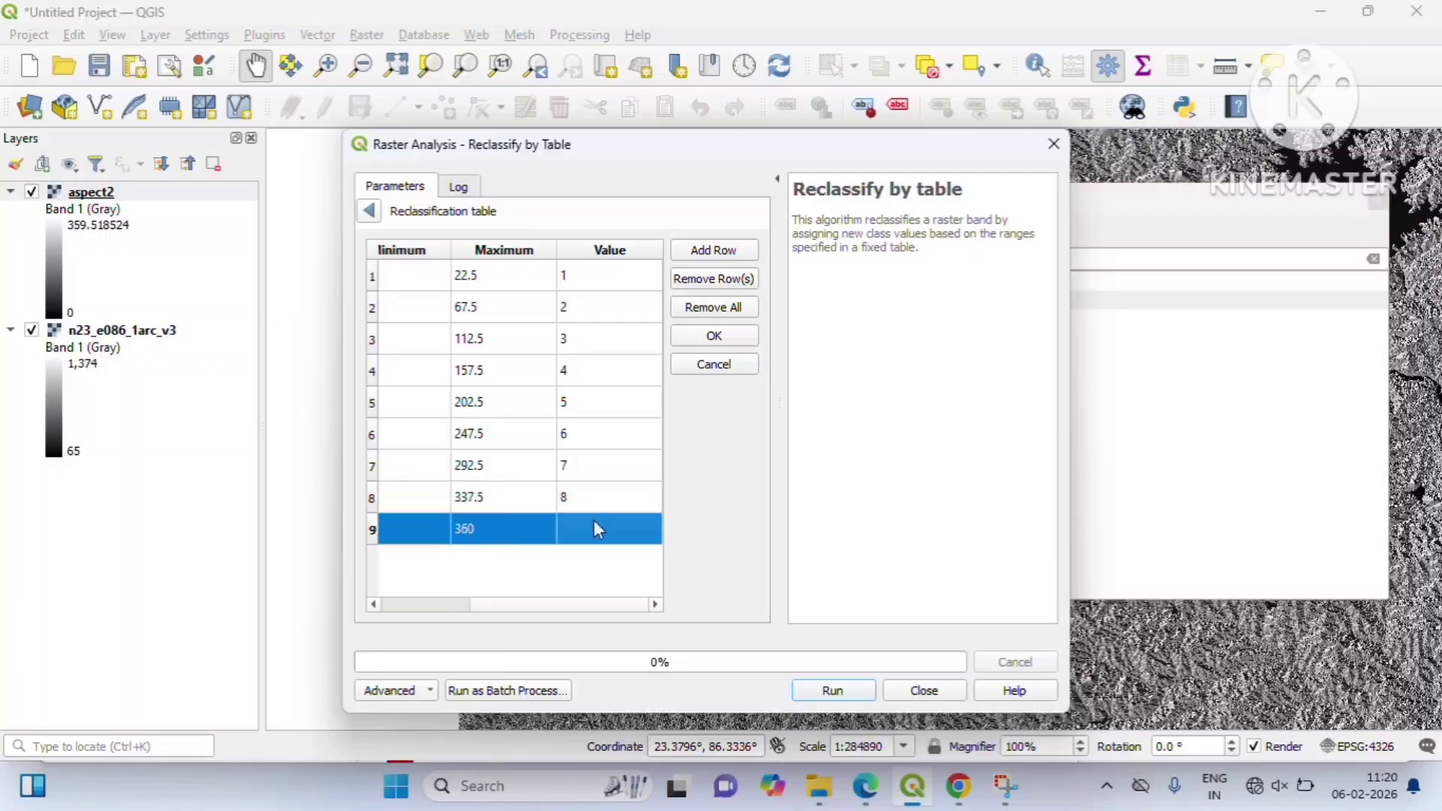
text(9)
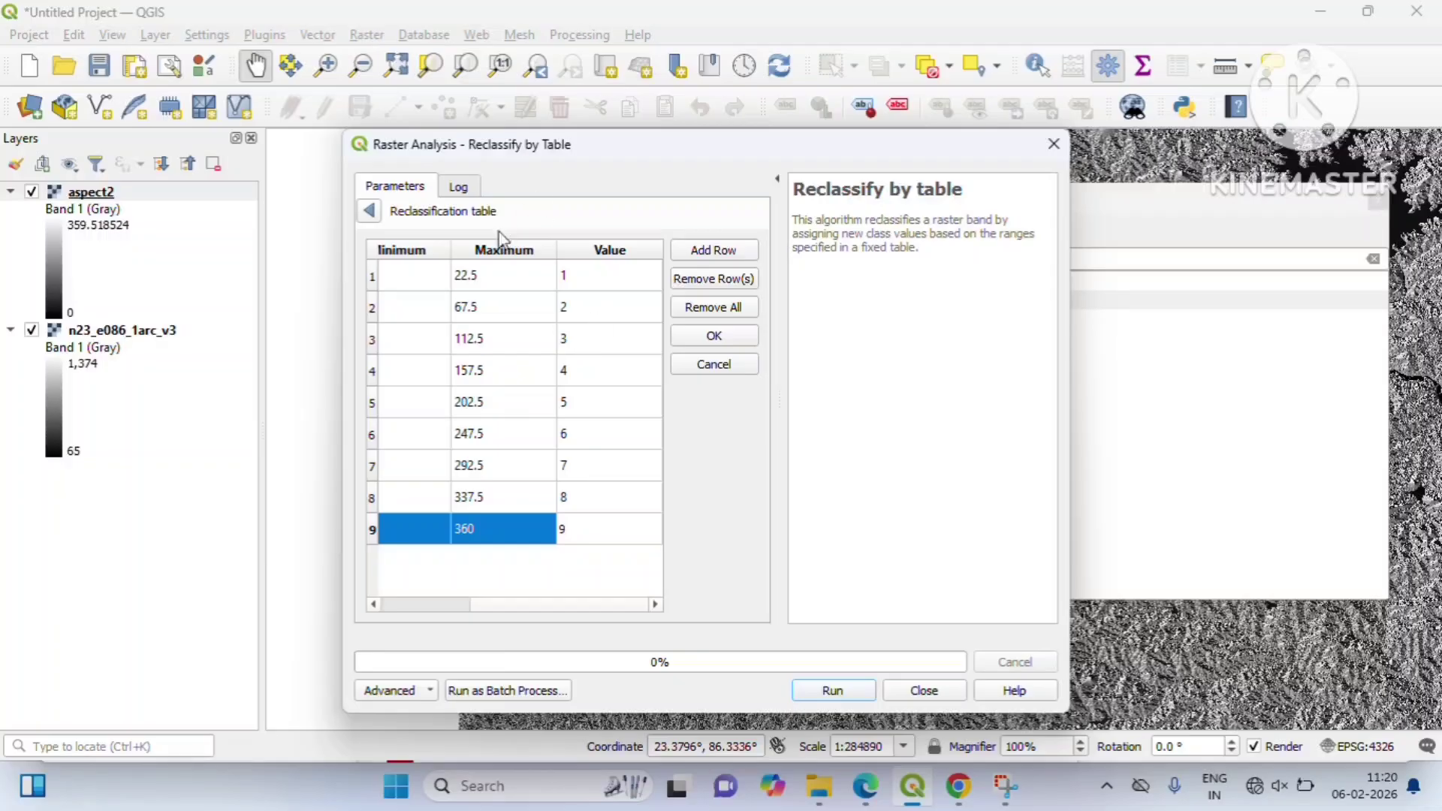
- Review the class ranges in aspect.pdf in Edge, and accept the nine-row reclassification table in QGIS
click(431, 276)
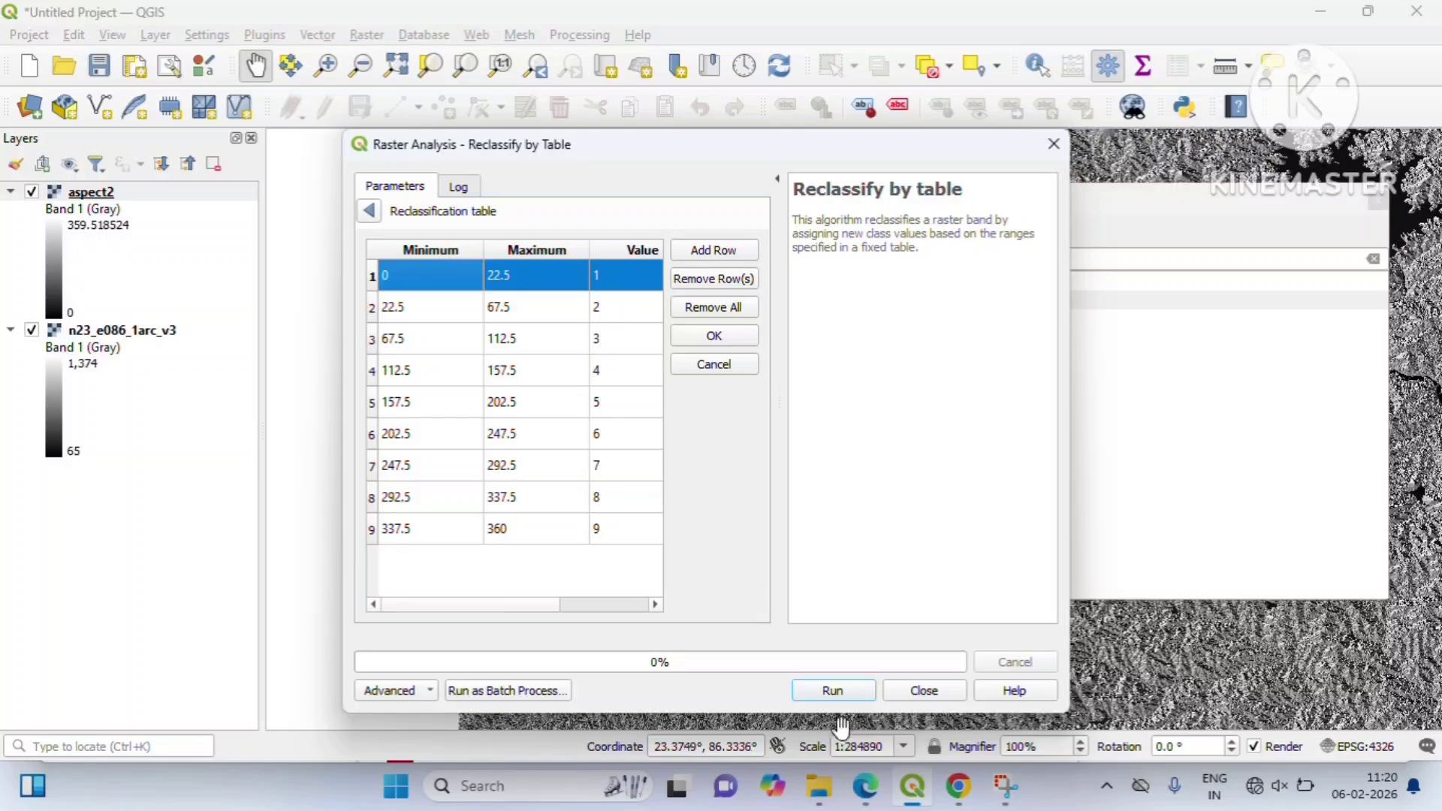
click(794, 725)
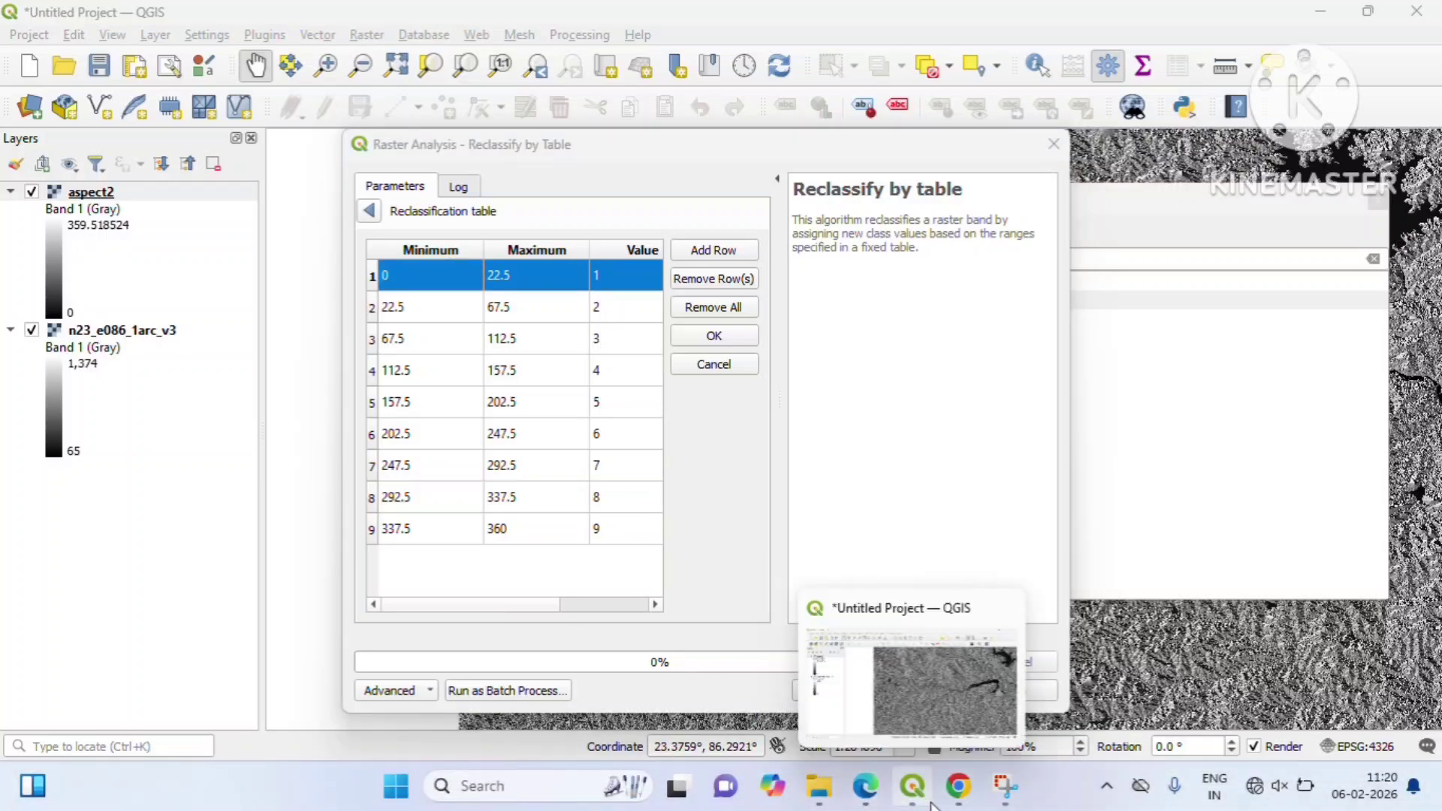
click(886, 794)
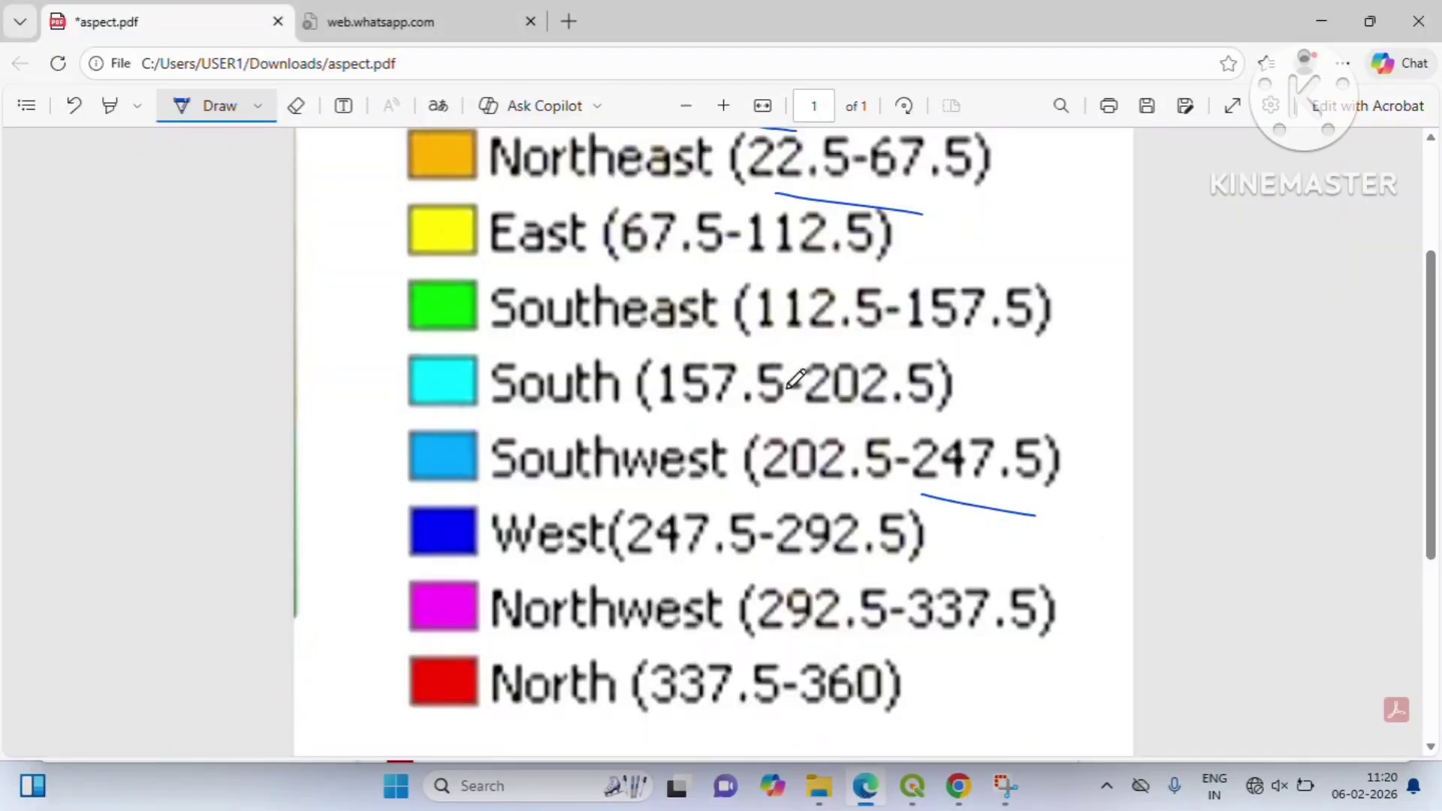
scroll(686, 248, up, 3)
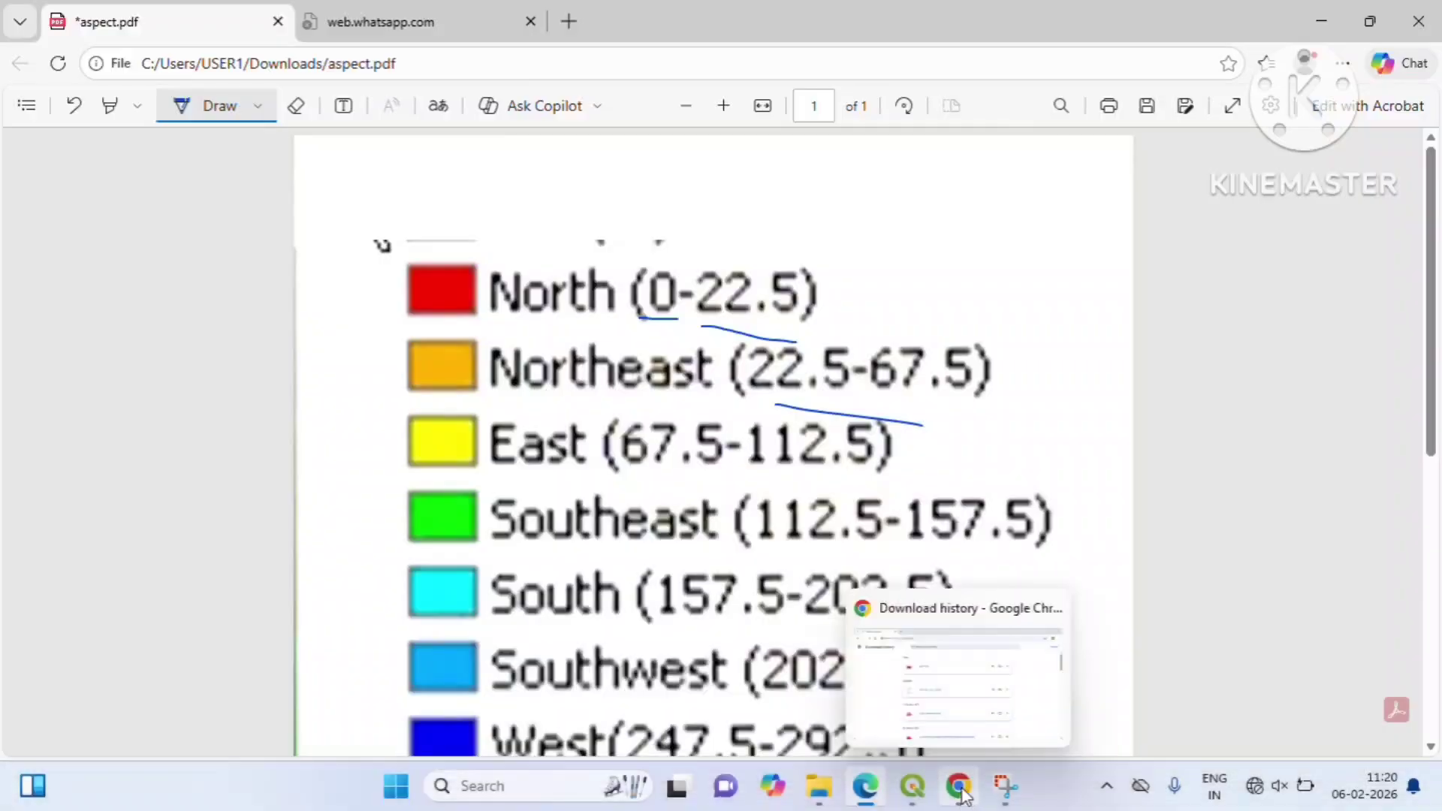
click(912, 786)
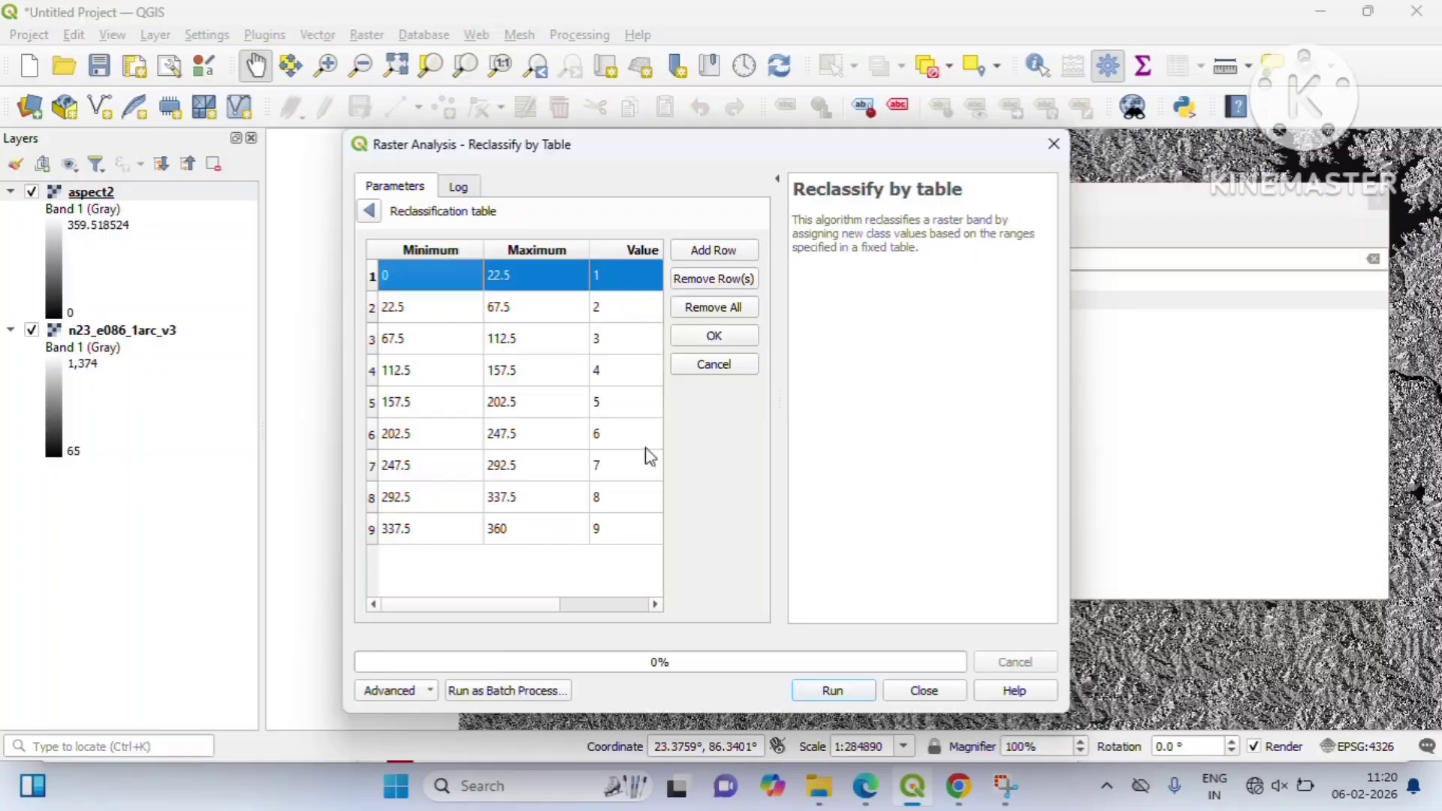
click(714, 336)
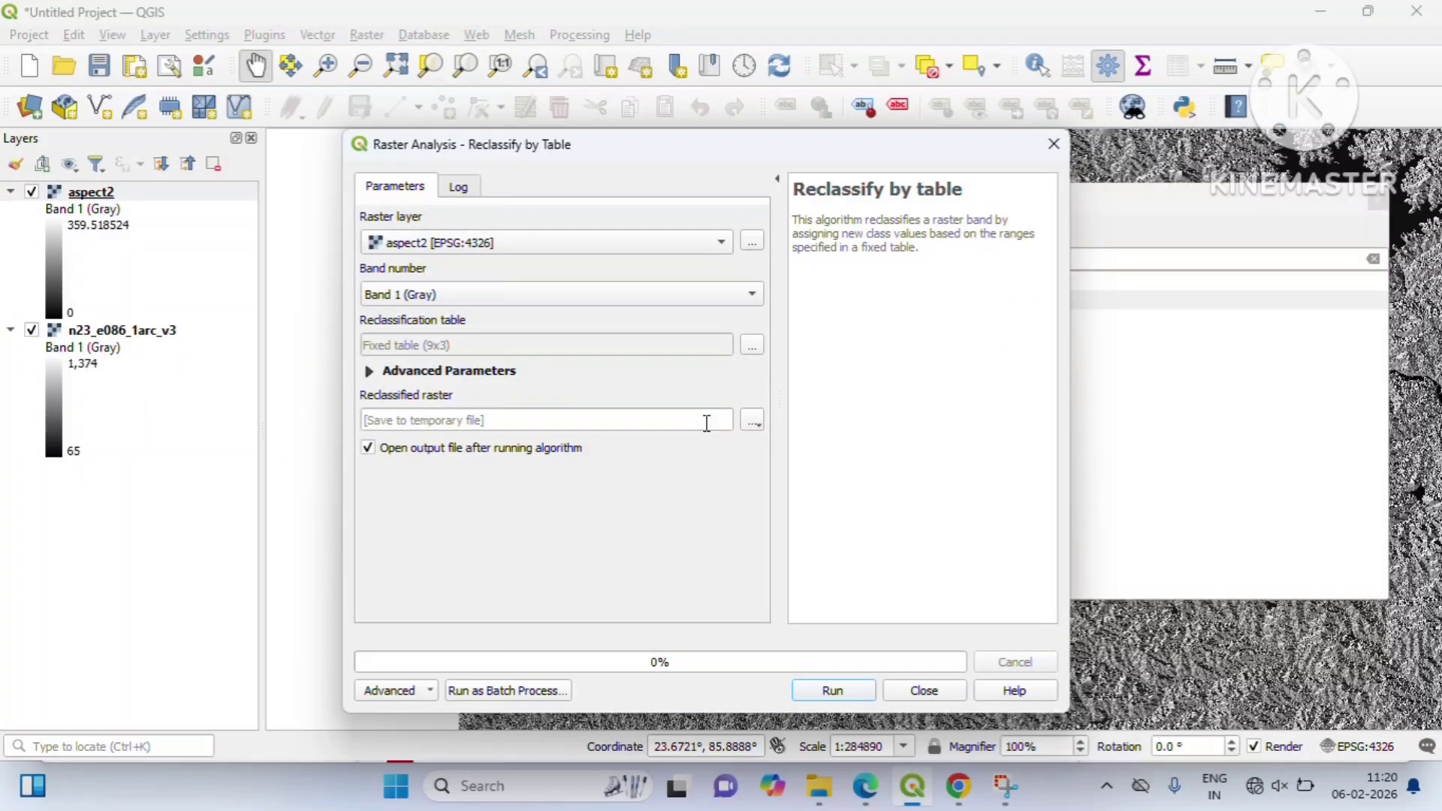
- Set the reclassified raster to save as the TIF file aspectdirection in the morphology folder on the Desktop
click(753, 422)
click(798, 469)
text(aspect)
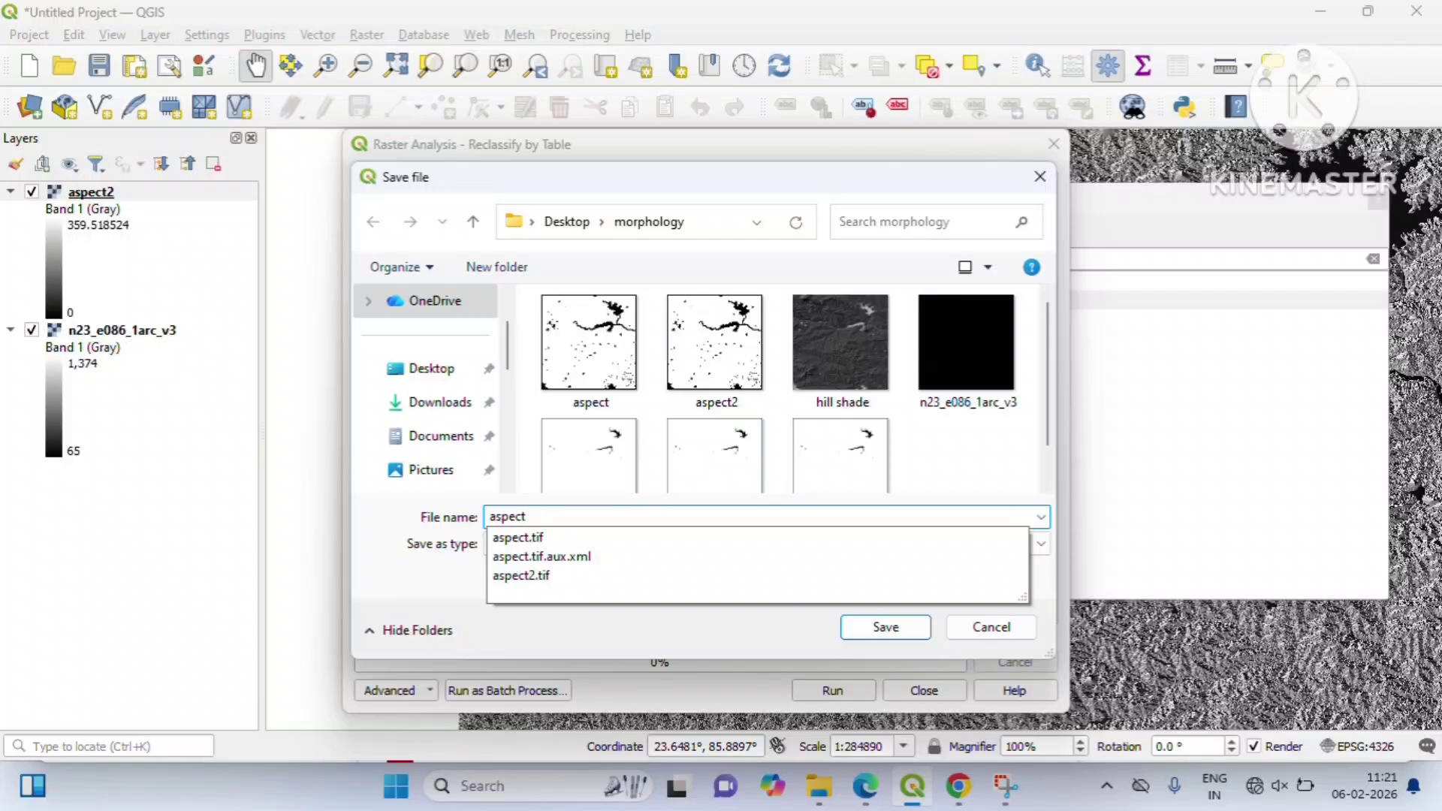
text(di)
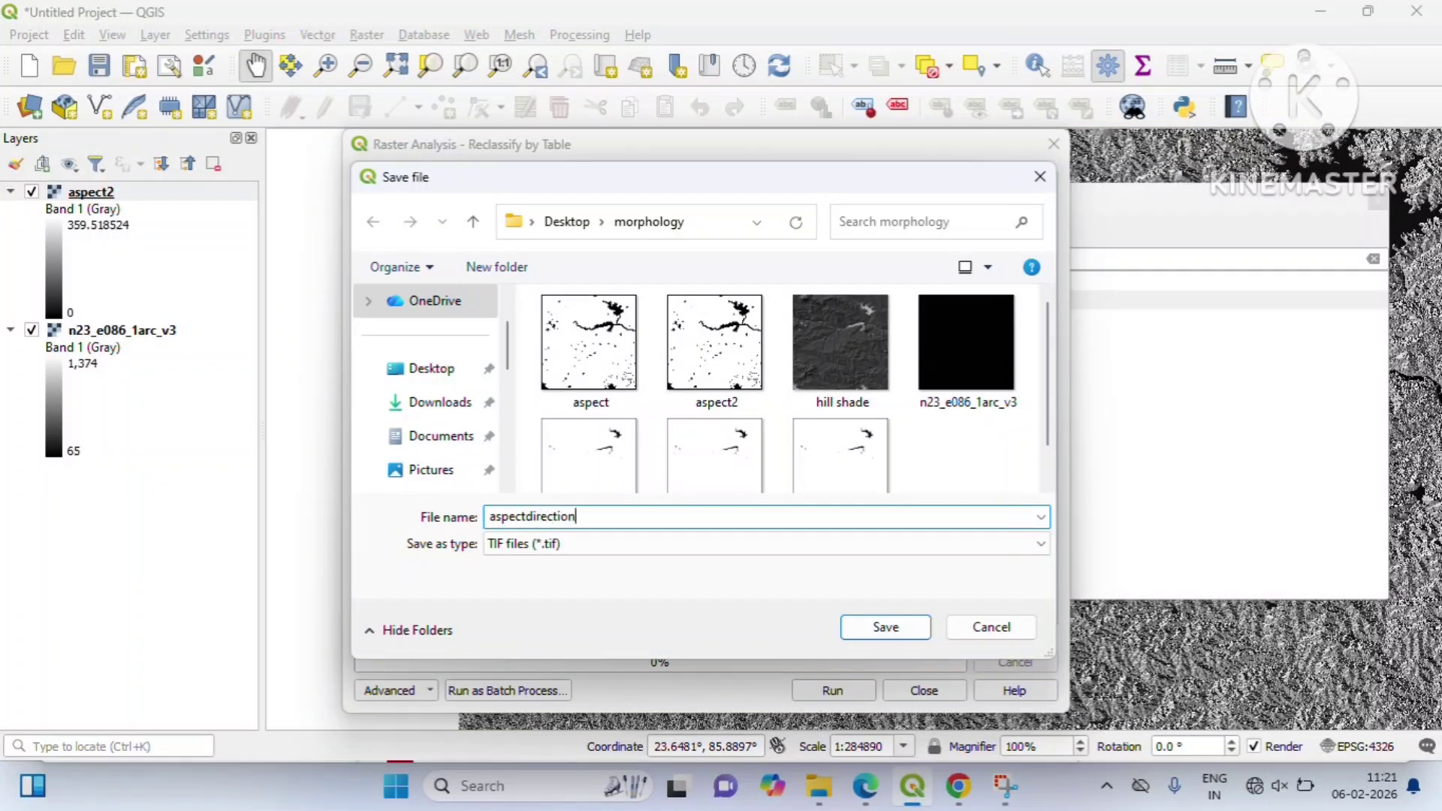
text(rection)
click(880, 629)
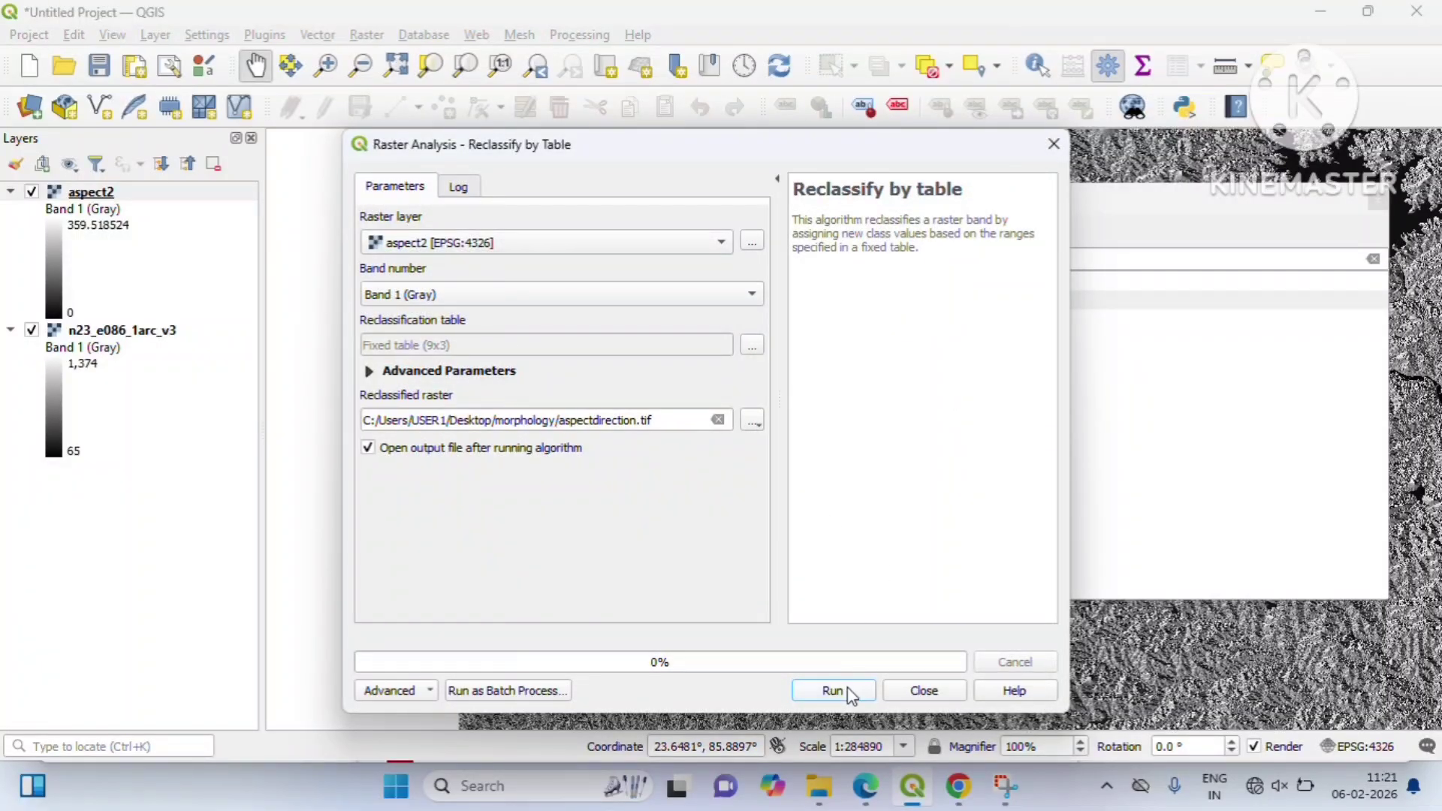
- Run the Reclassify by Table algorithm, and close its dialog and the Processing Toolbox
click(851, 689)
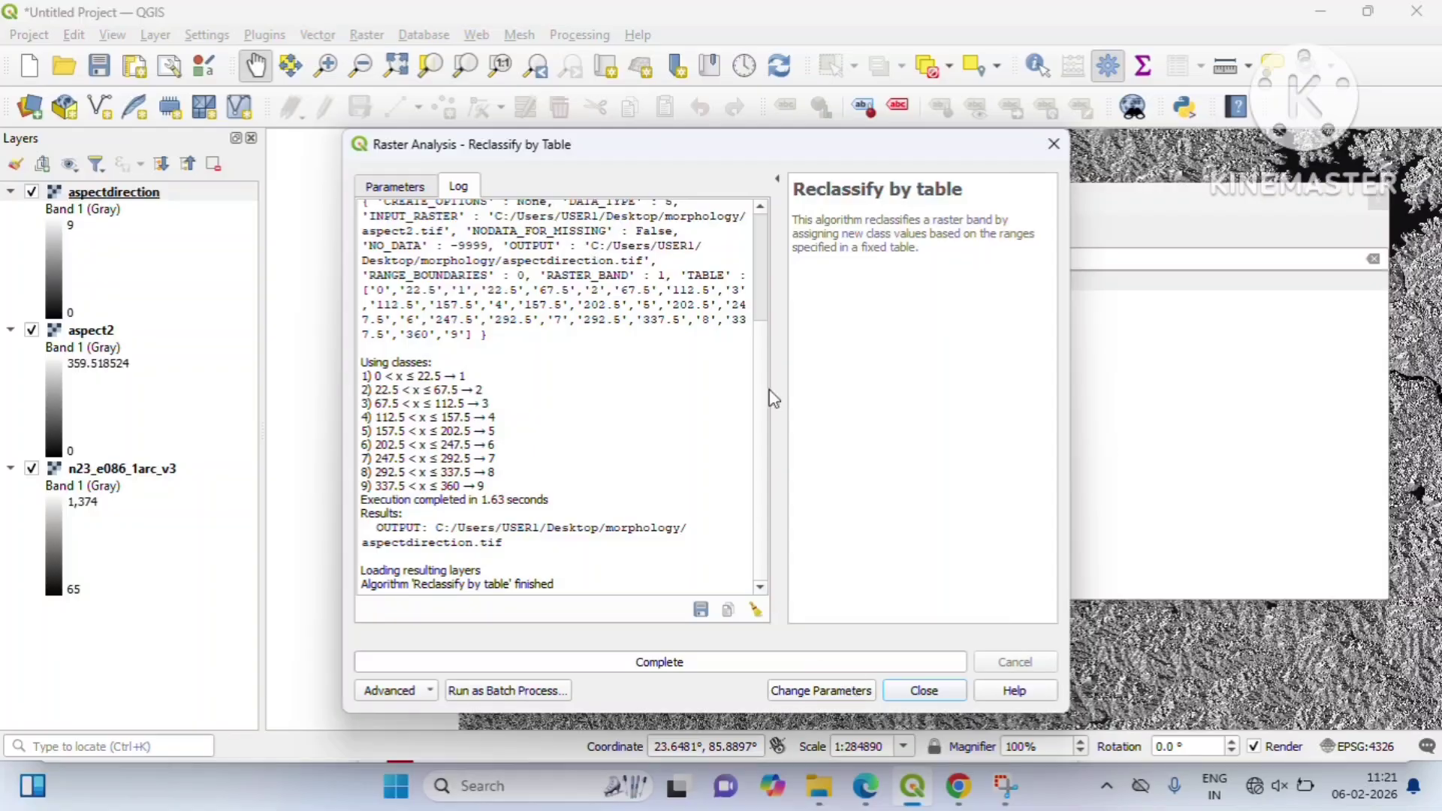
click(924, 691)
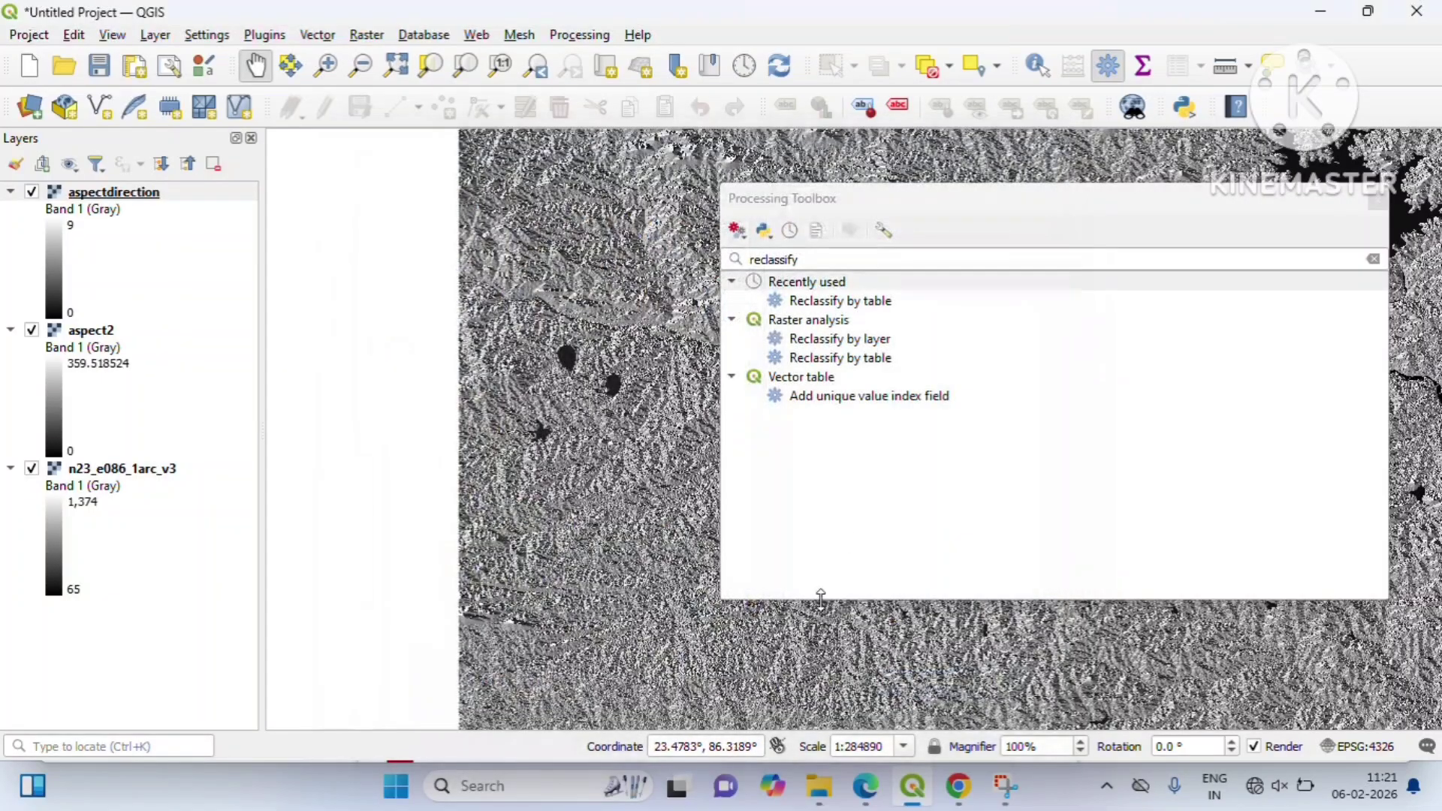
click(1378, 200)
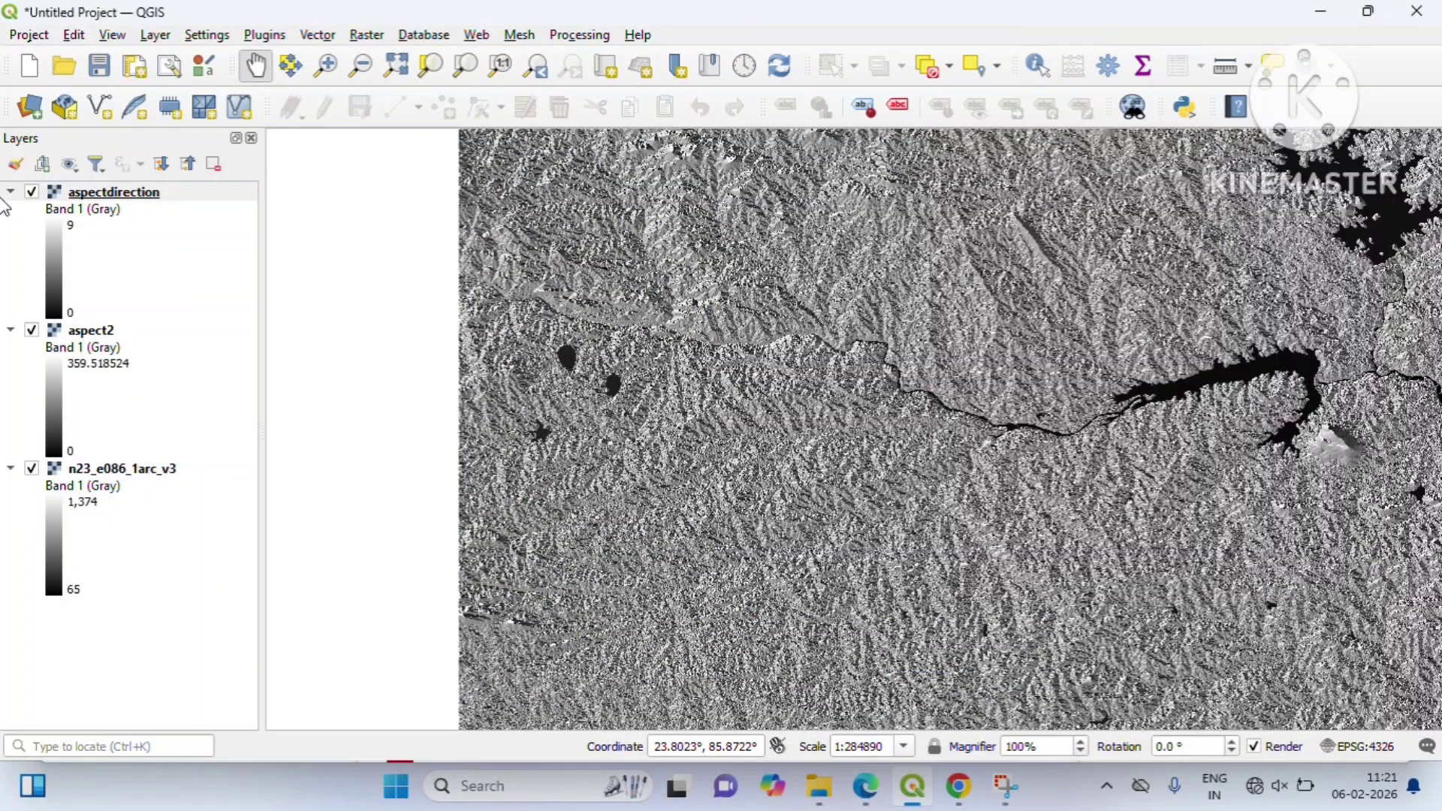
- Open the symbology properties of the aspectdirection layer
scroll(676, 397, down, 3)
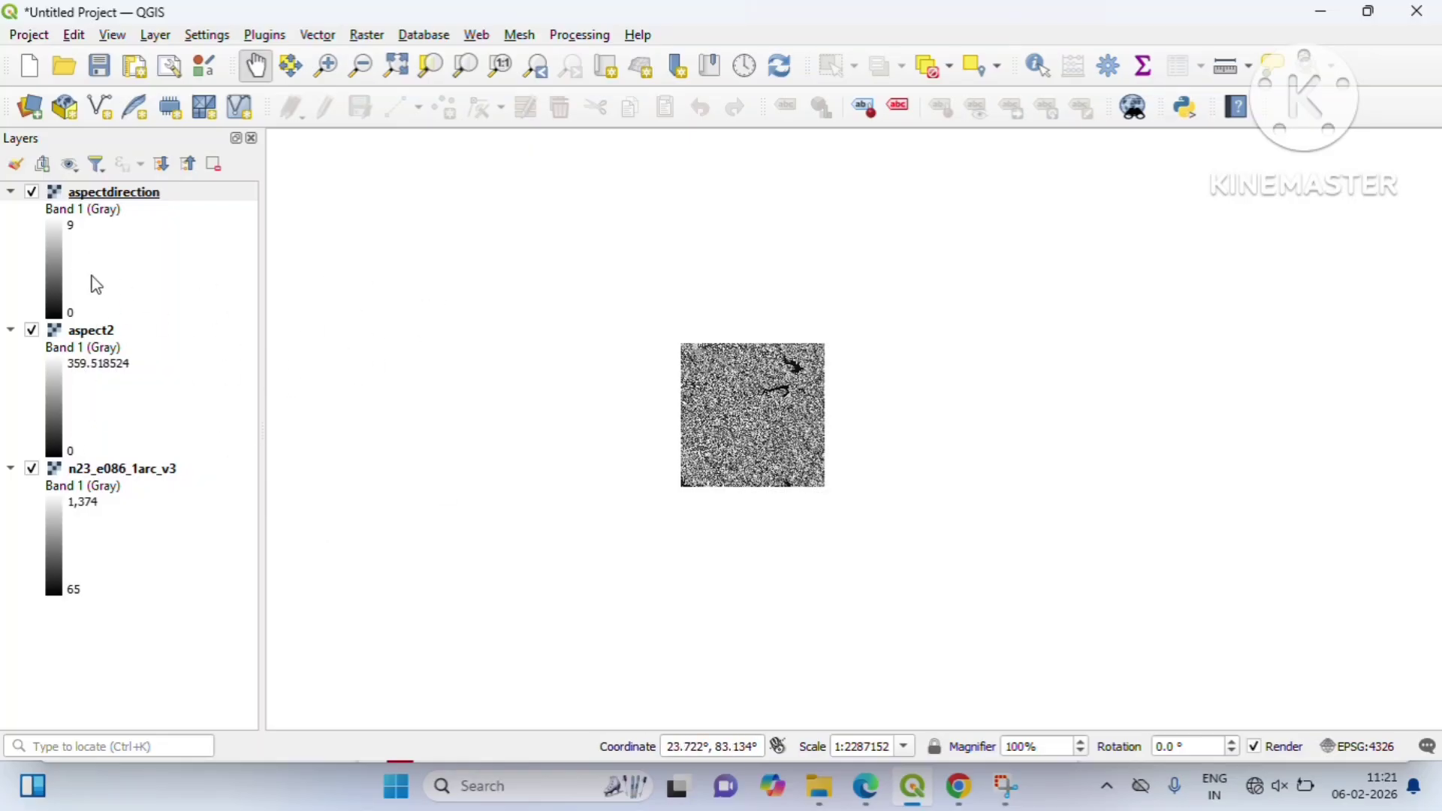
scroll(783, 438, up, 3)
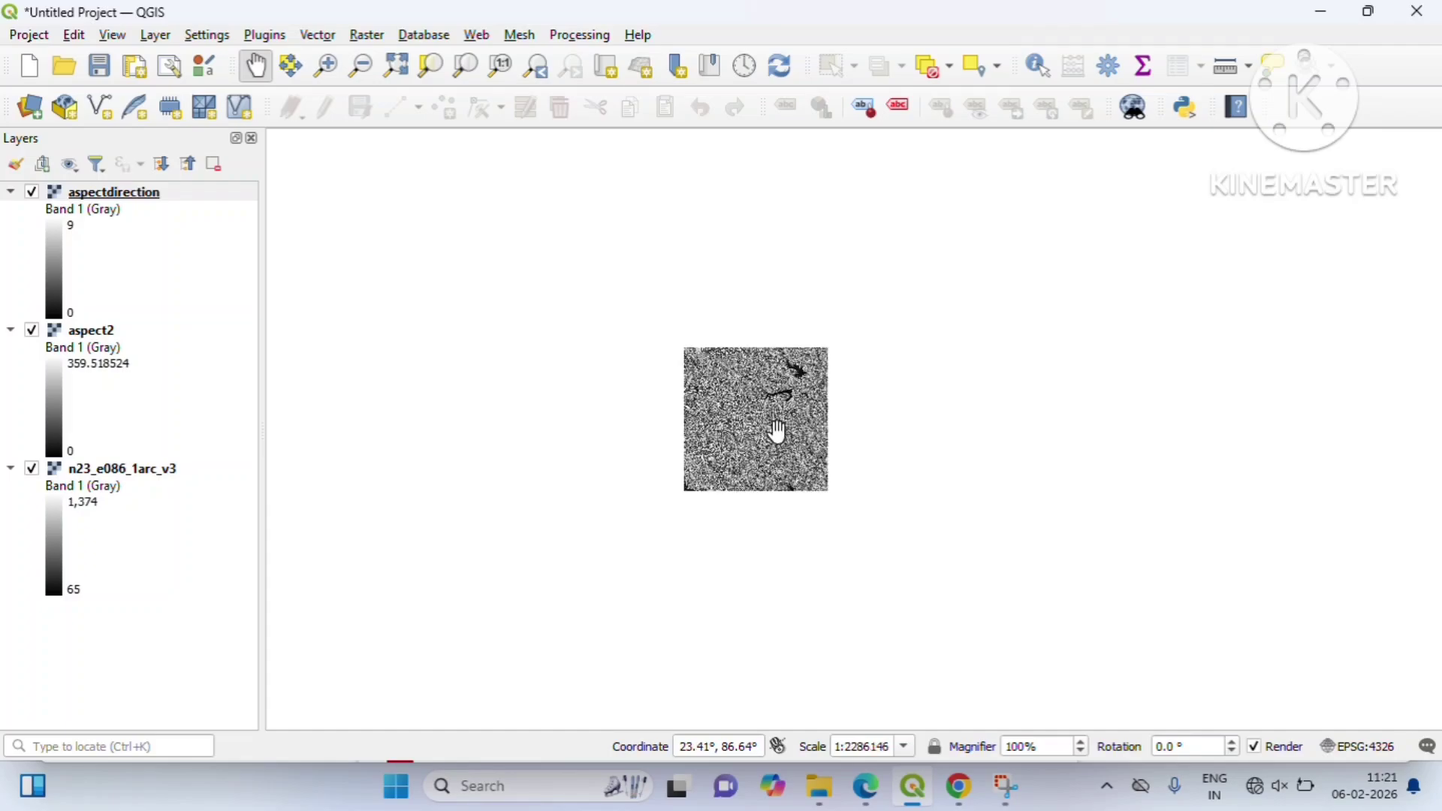
scroll(656, 396, down, 1)
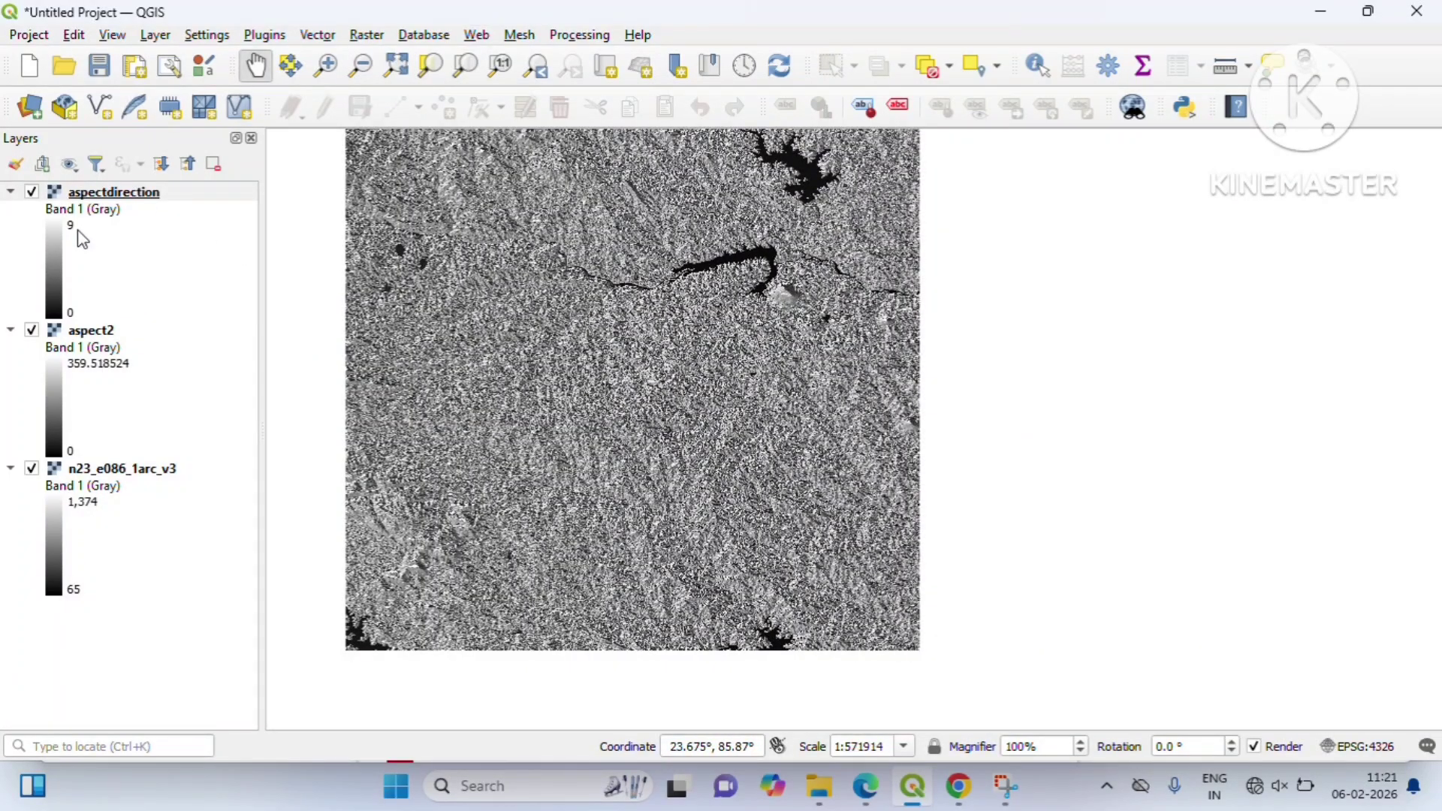
click(118, 201)
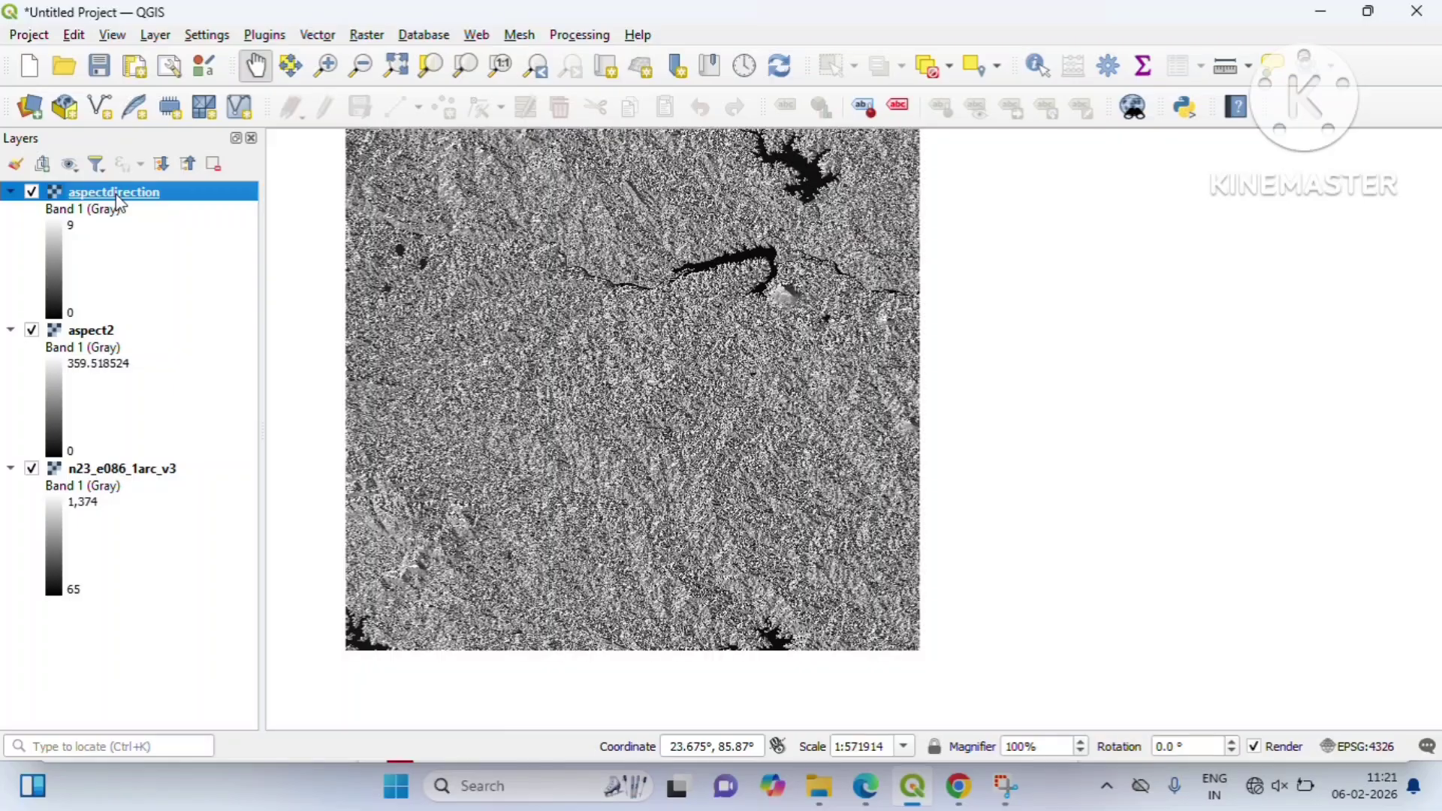
right_click(124, 202)
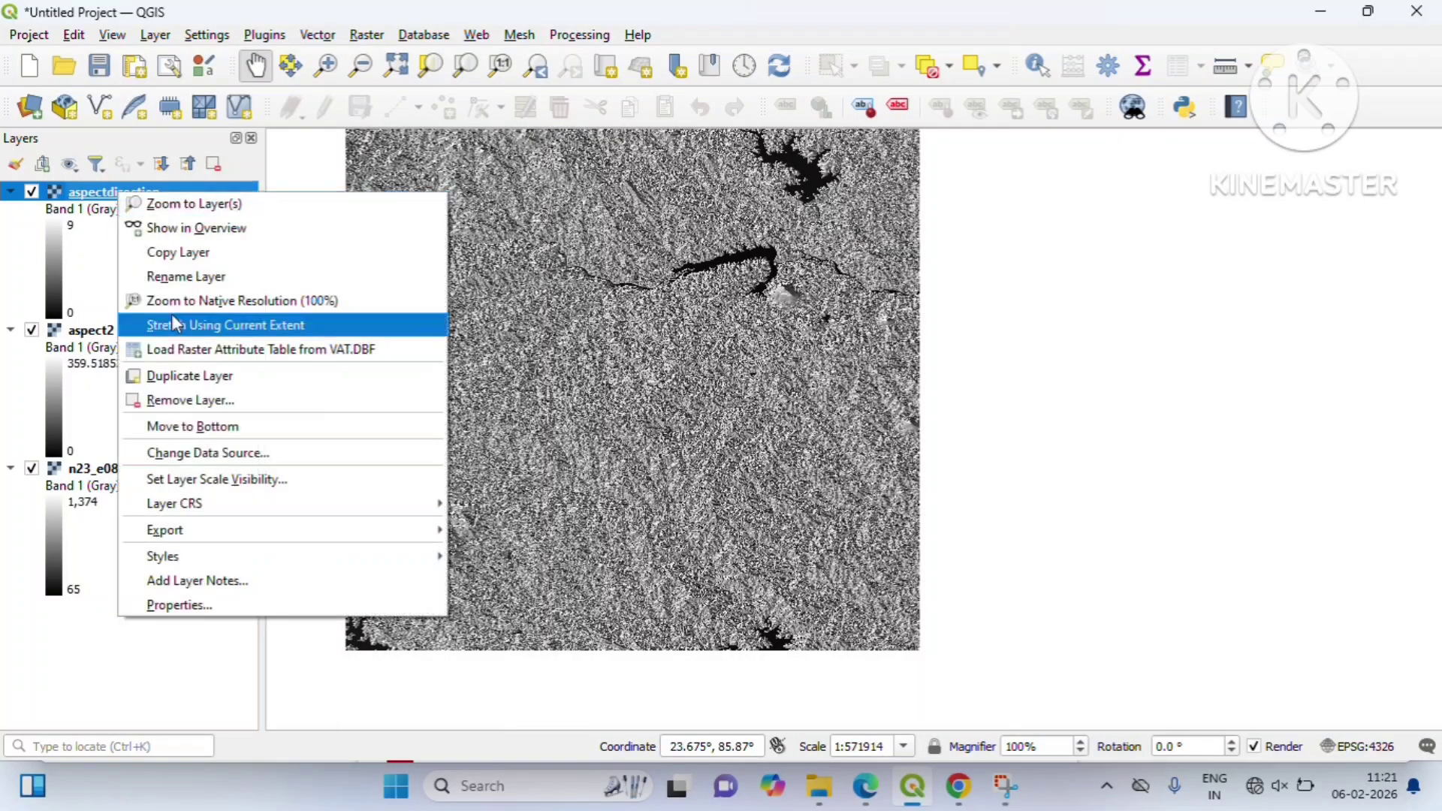
click(278, 601)
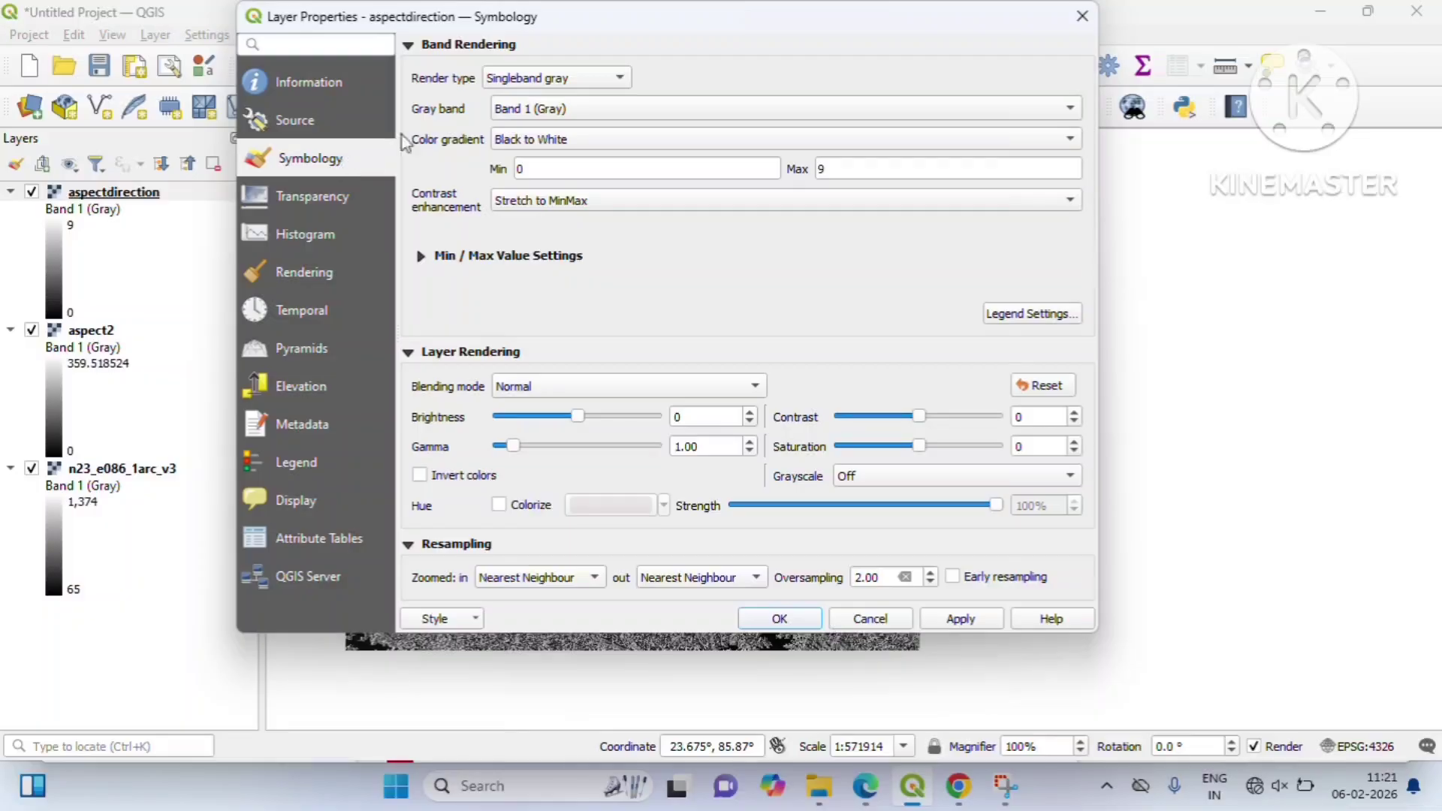
- Set the aspectdirection layer's render type to Paletted/Unique values with random colors, and classify its values
click(564, 82)
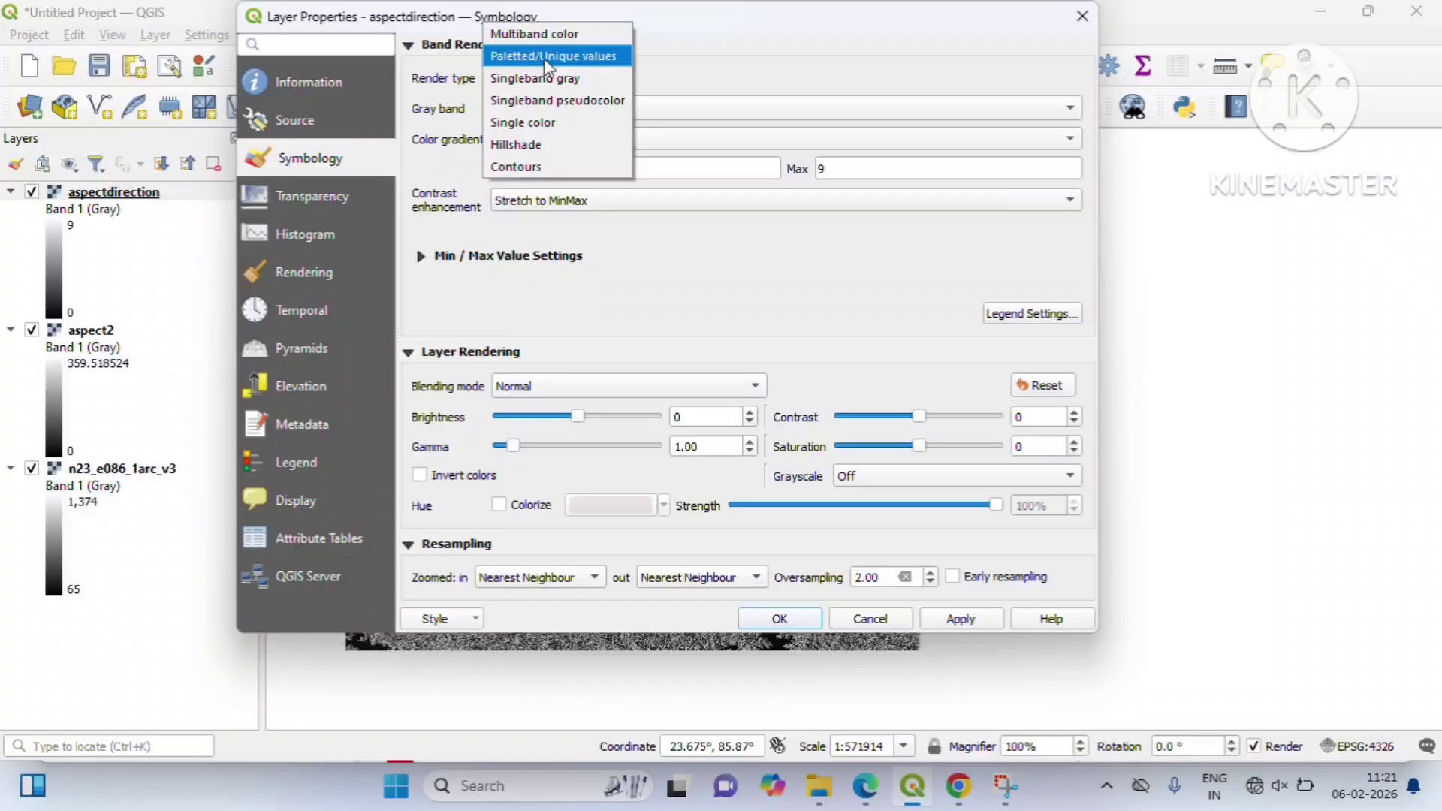
click(546, 59)
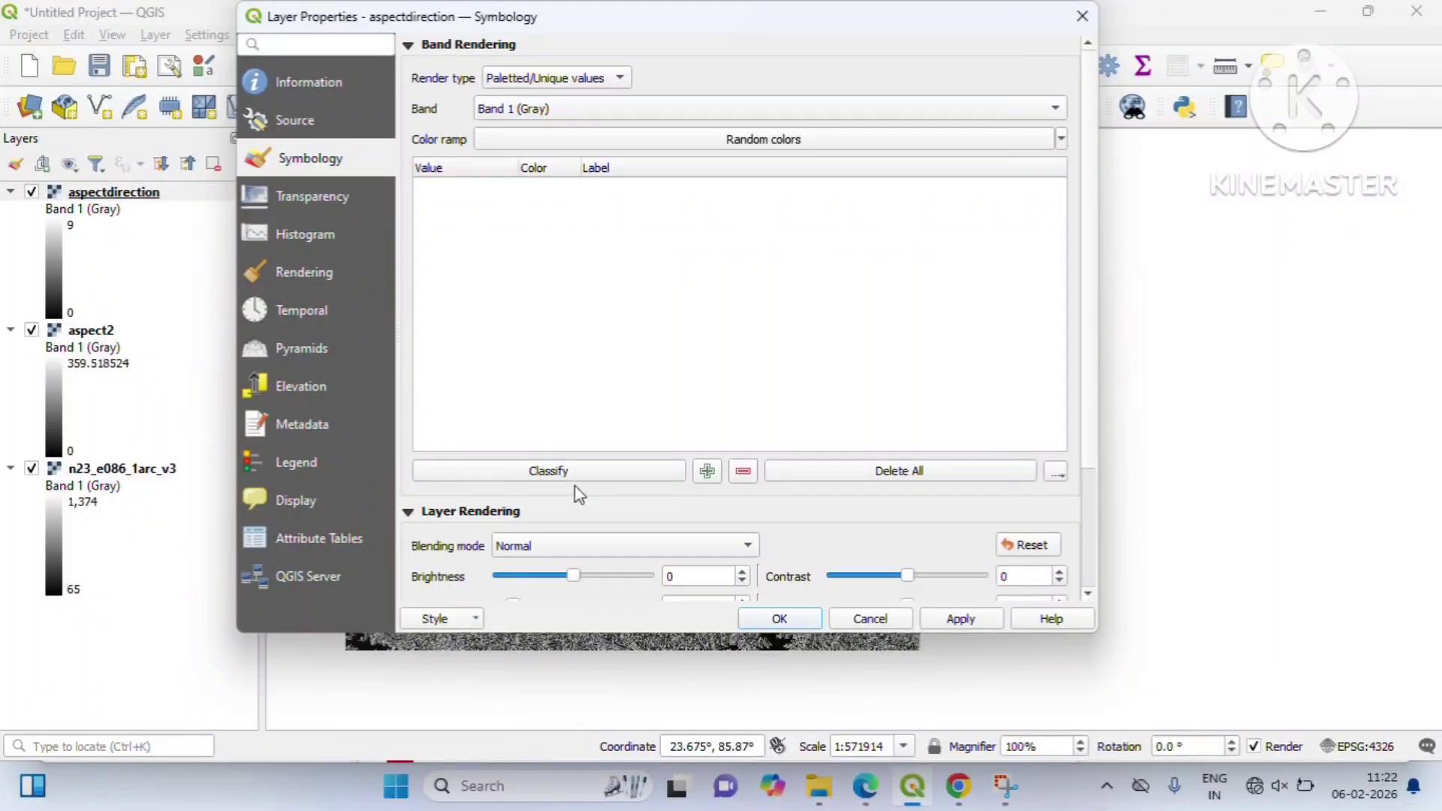
click(548, 472)
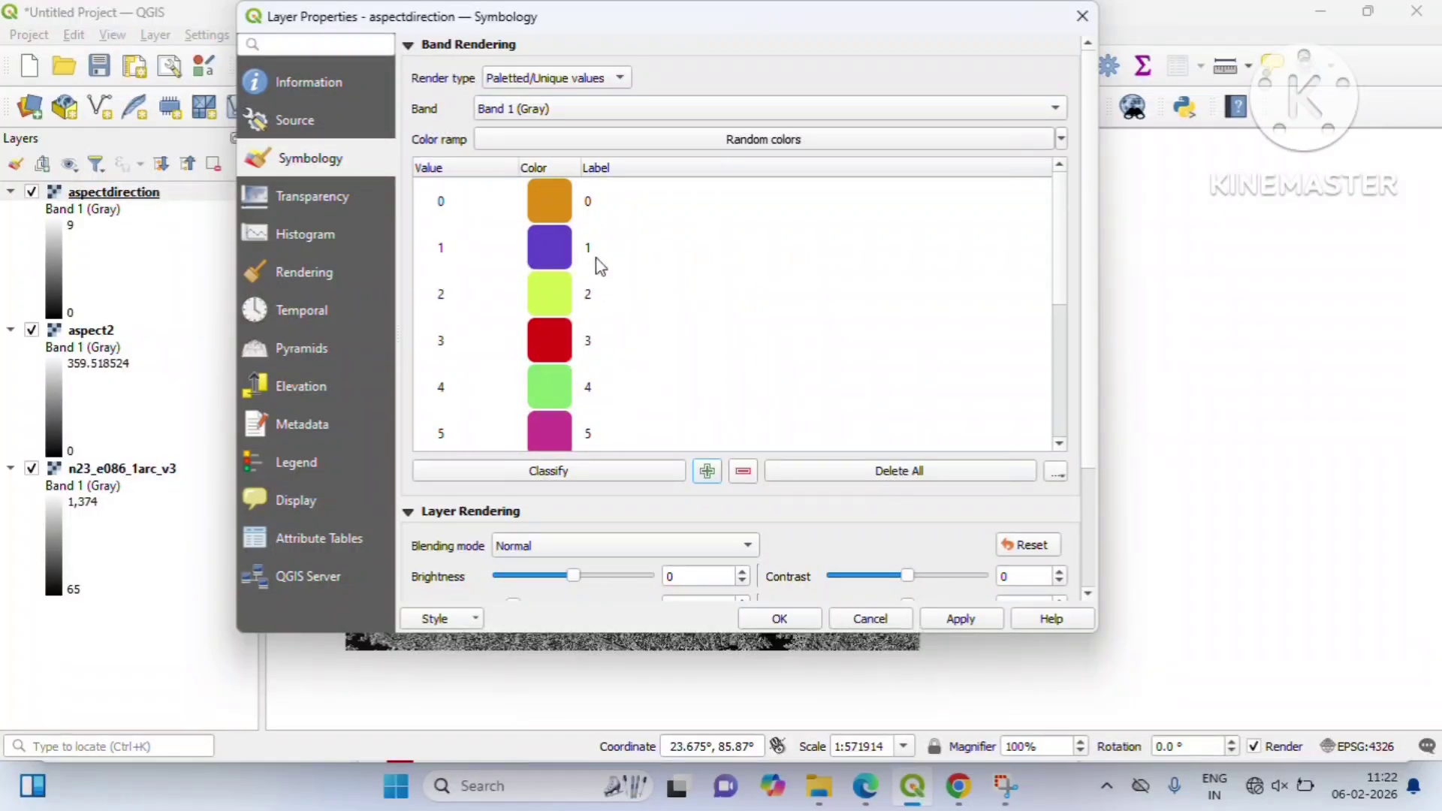
scroll(601, 266, down, 1)
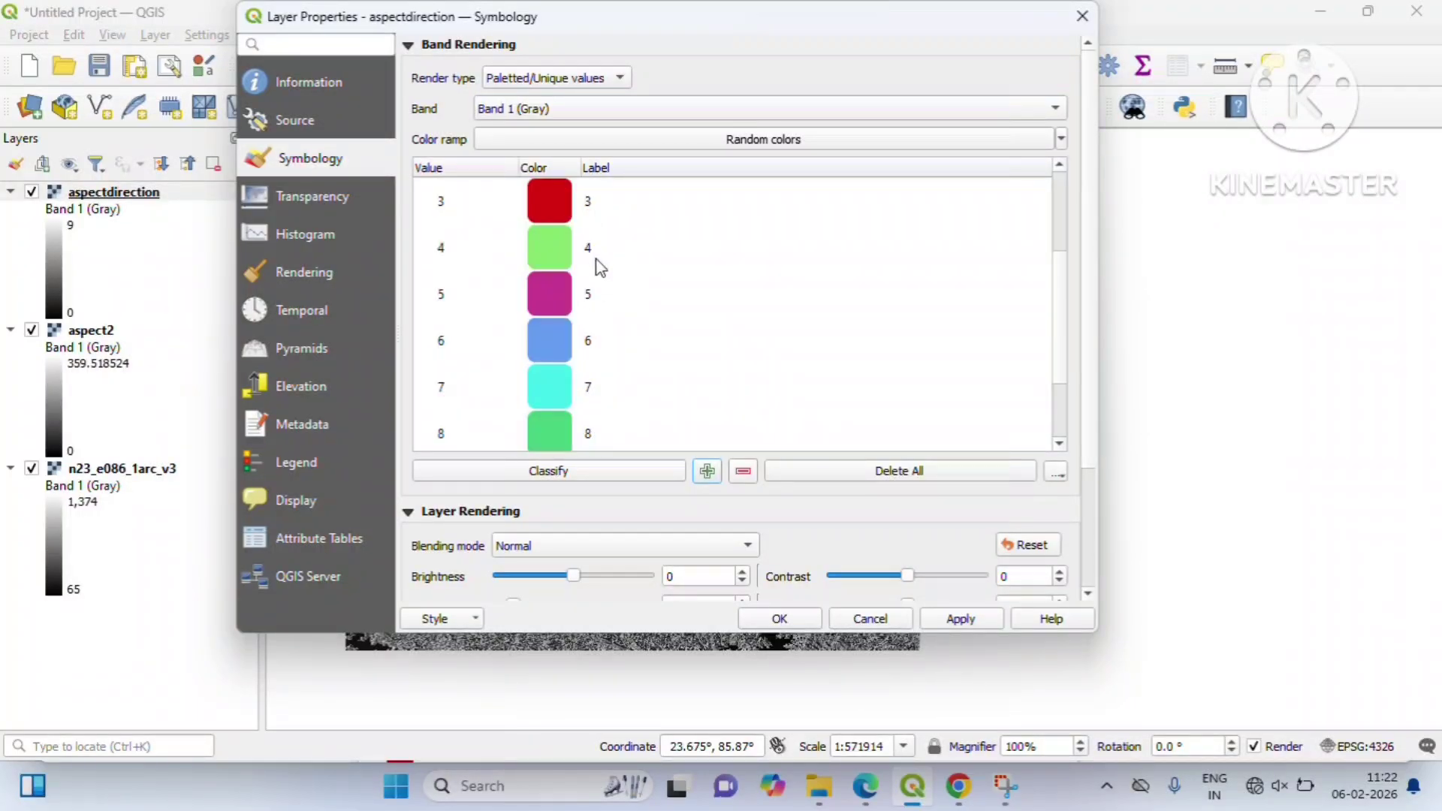
scroll(601, 266, down, 1)
scroll(588, 308, down, 1)
scroll(595, 289, up, 2)
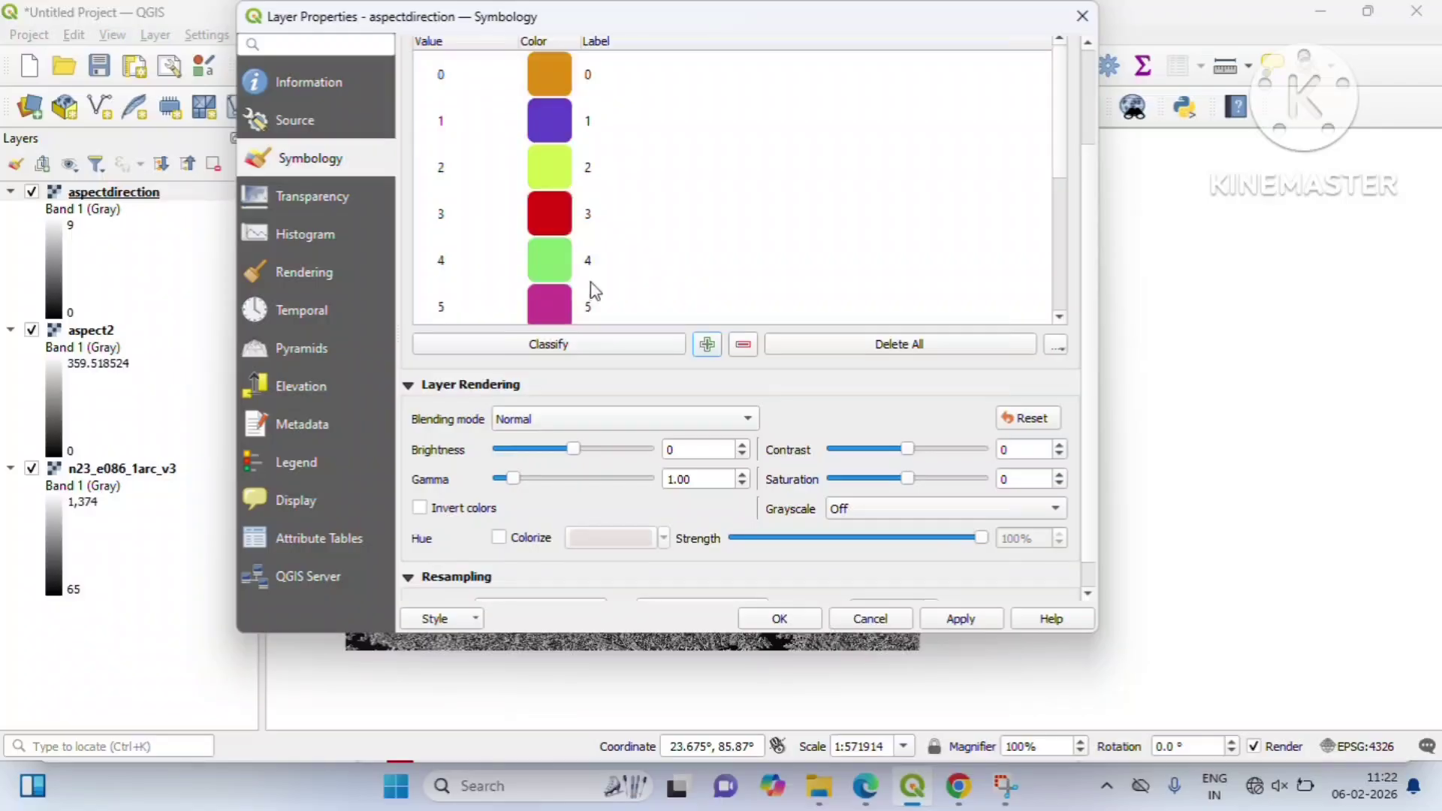
scroll(595, 291, up, 2)
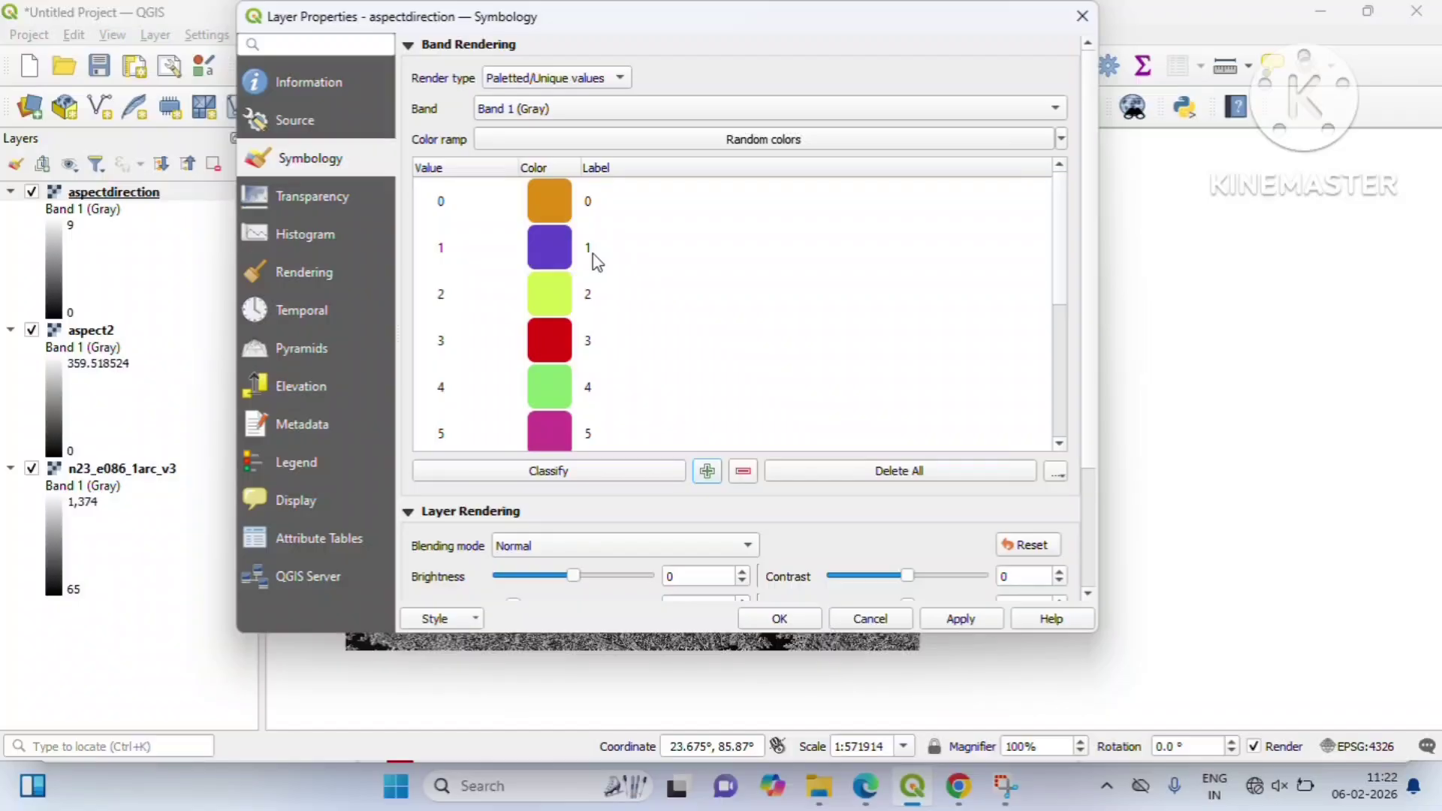
- Review the direction names and their order in aspect.pdf in Edge, and return to the layer properties in QGIS
click(859, 802)
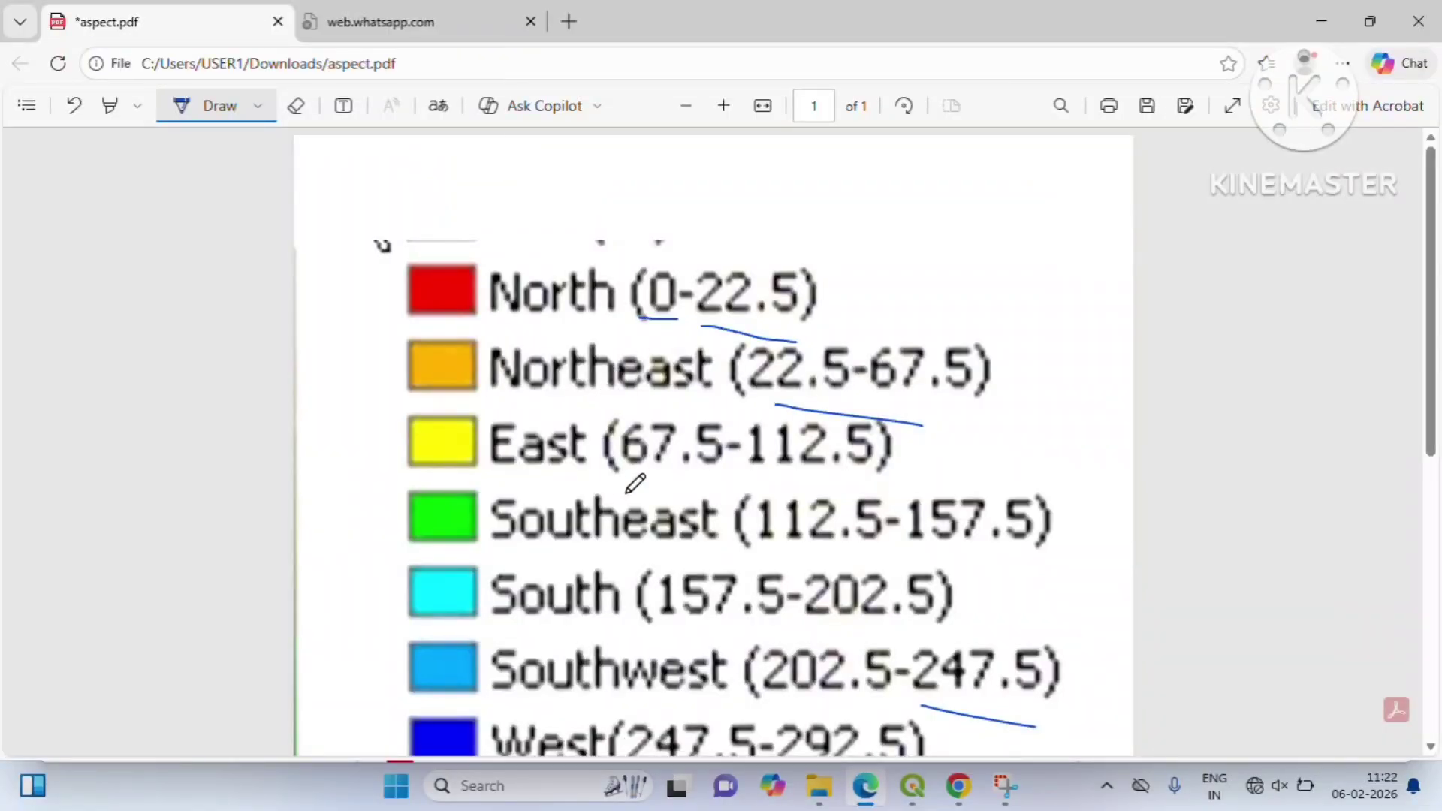
scroll(634, 485, down, 3)
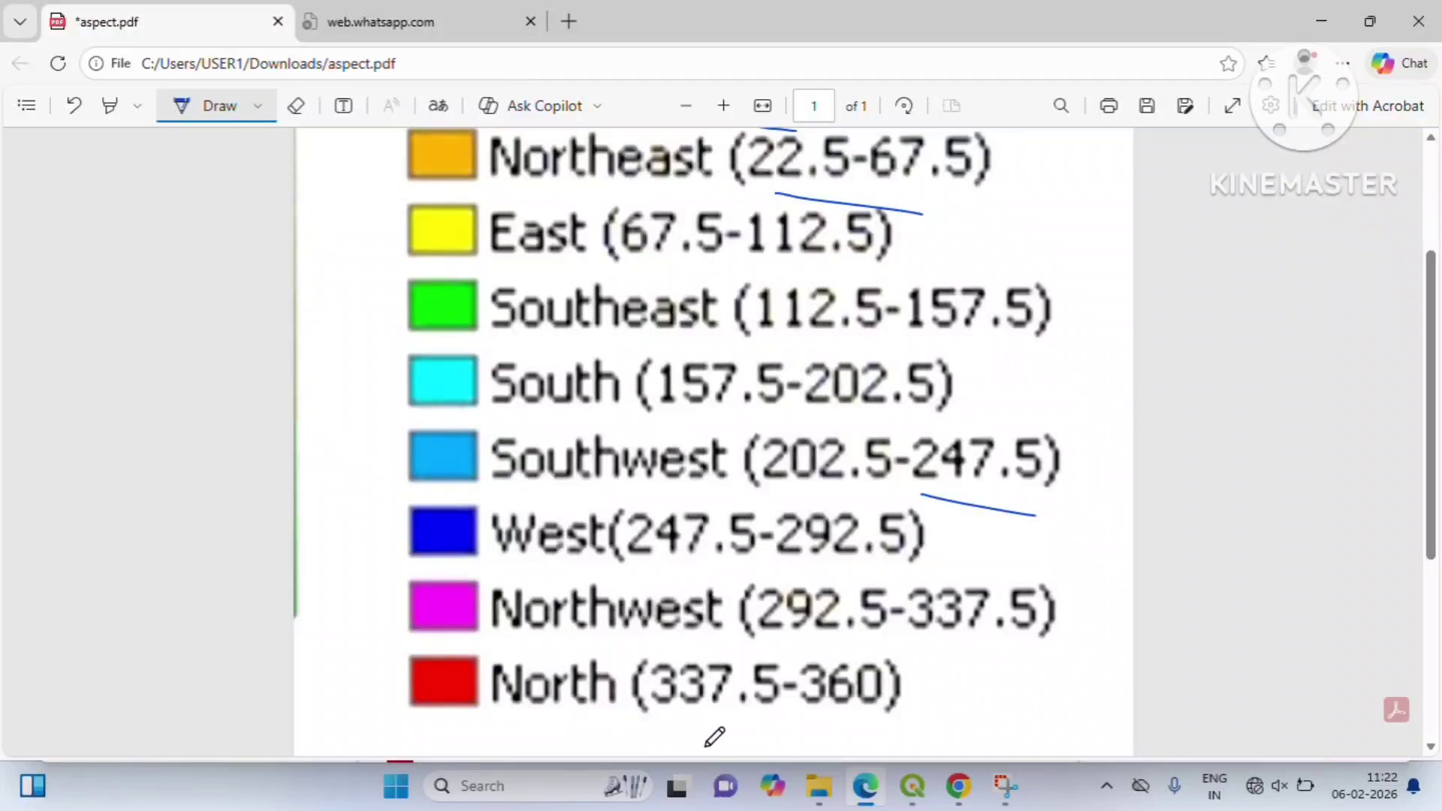
mouse_move(957, 796)
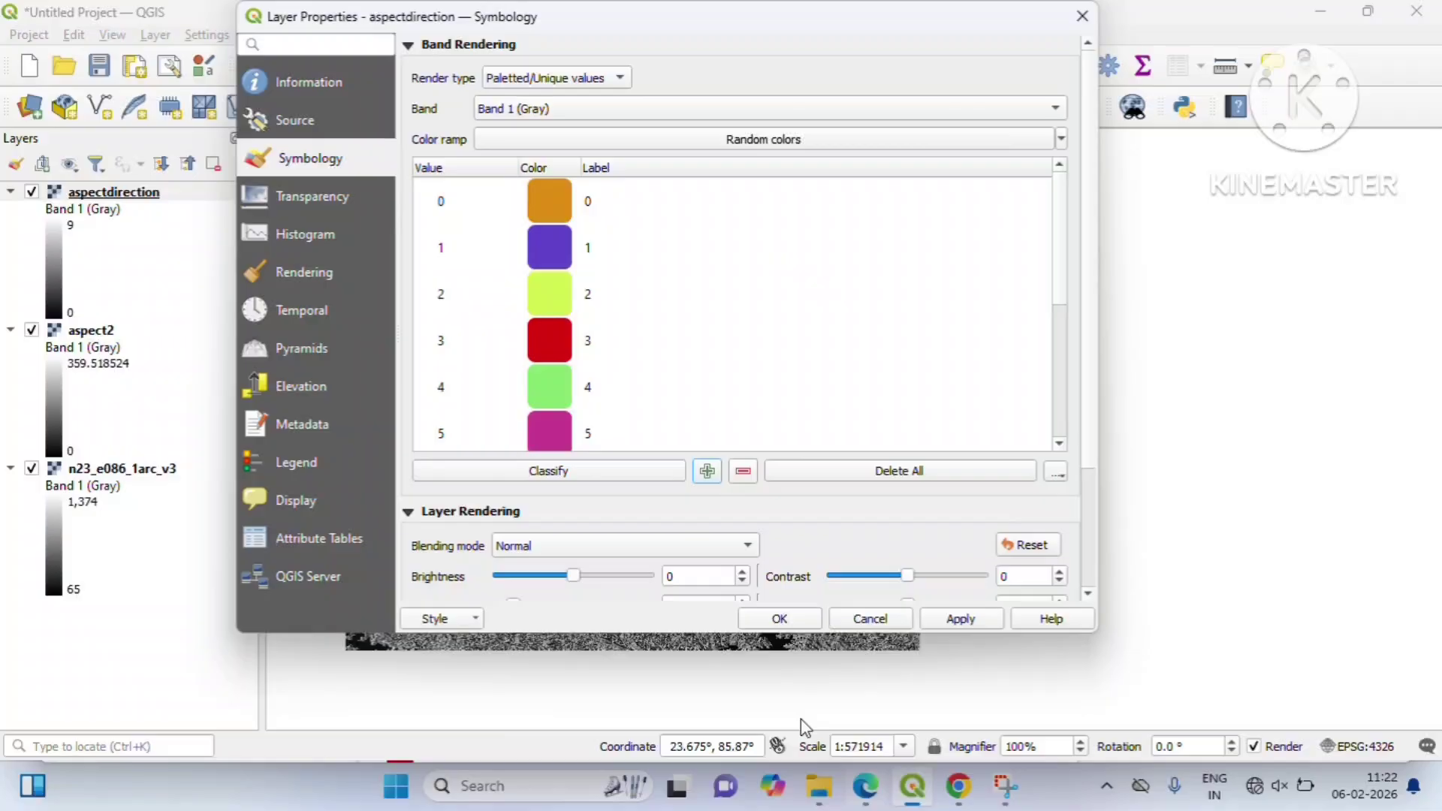
click(913, 787)
- Label class values 1, 2 and 3 as NORTH, NORTH EAST and EAST
click(595, 248)
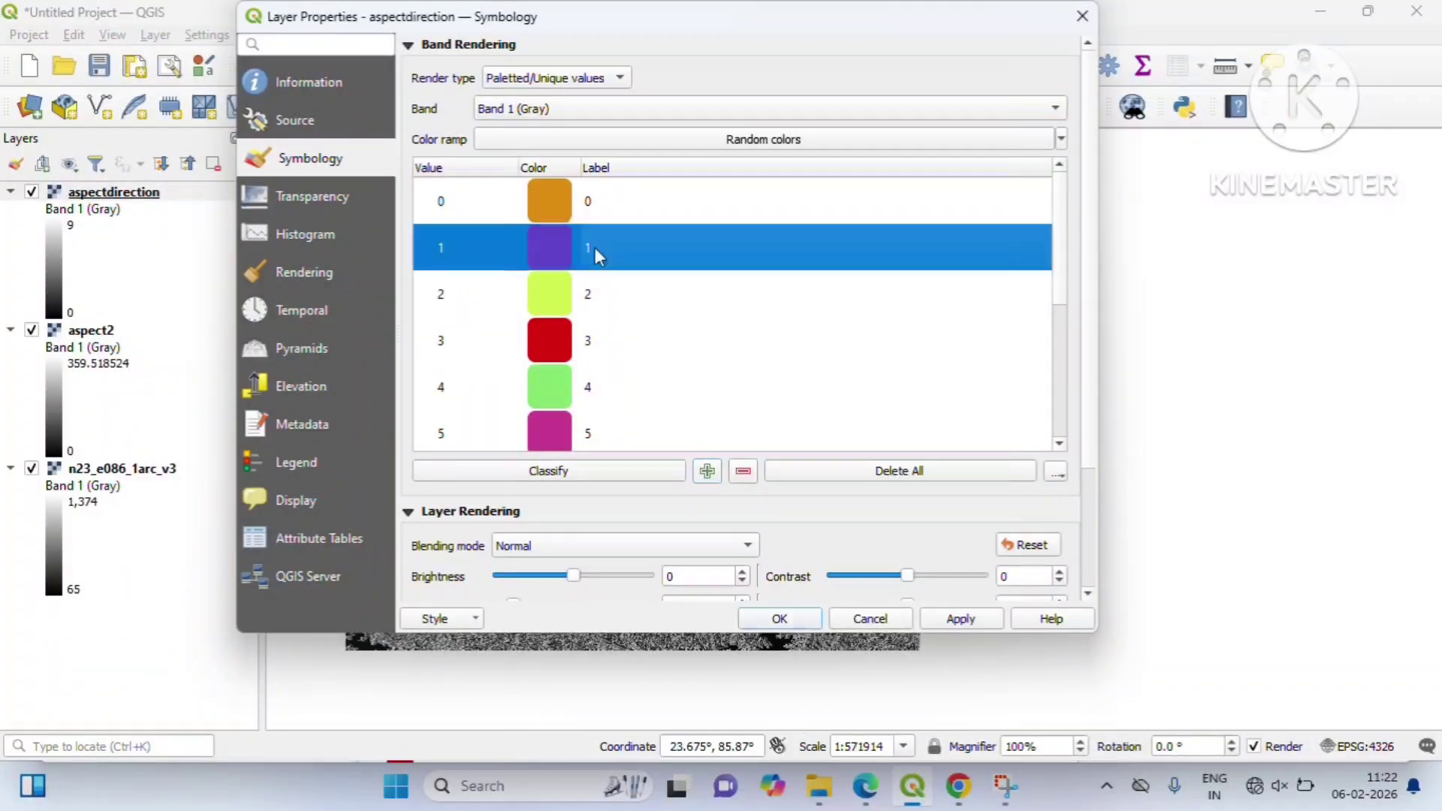
click(595, 247)
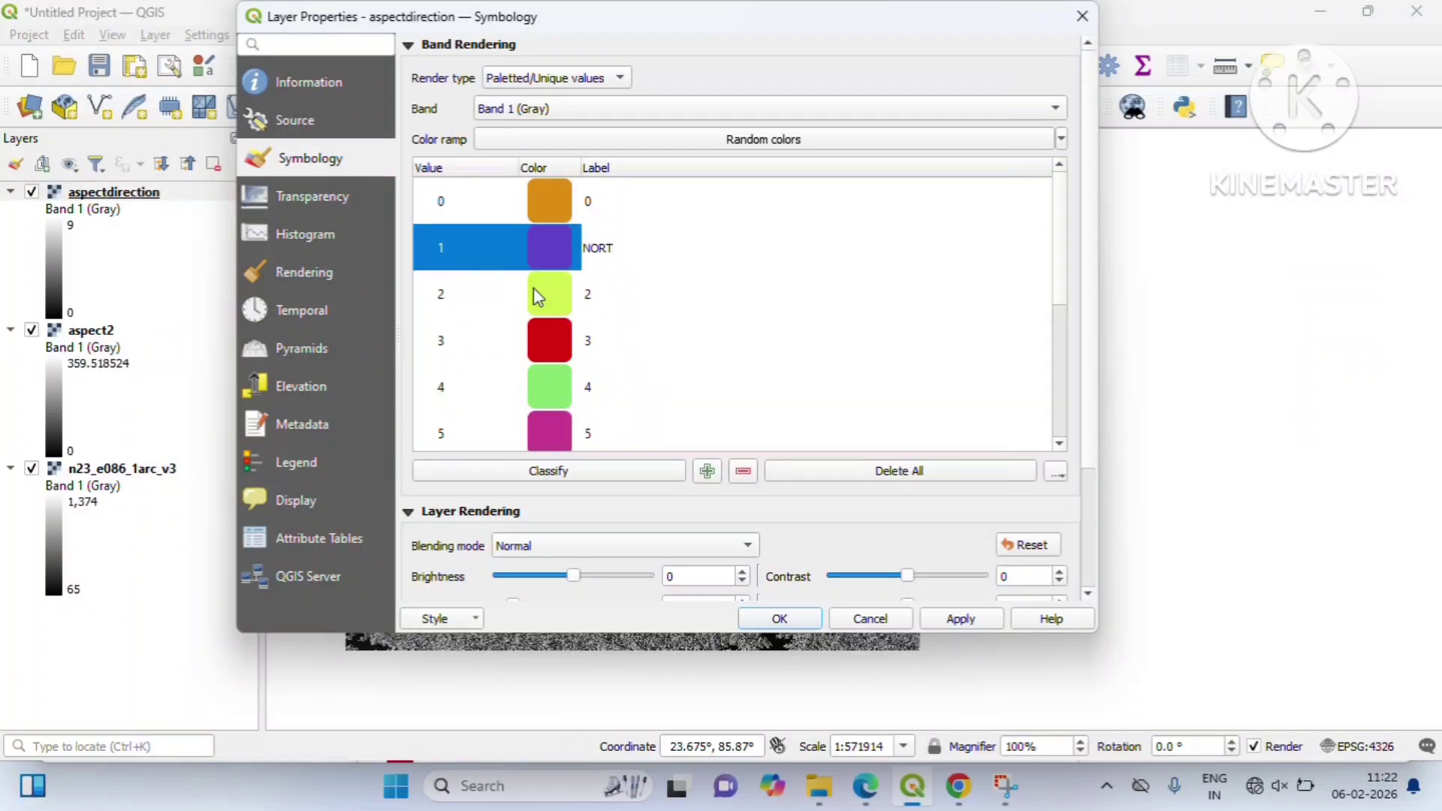
click(610, 295)
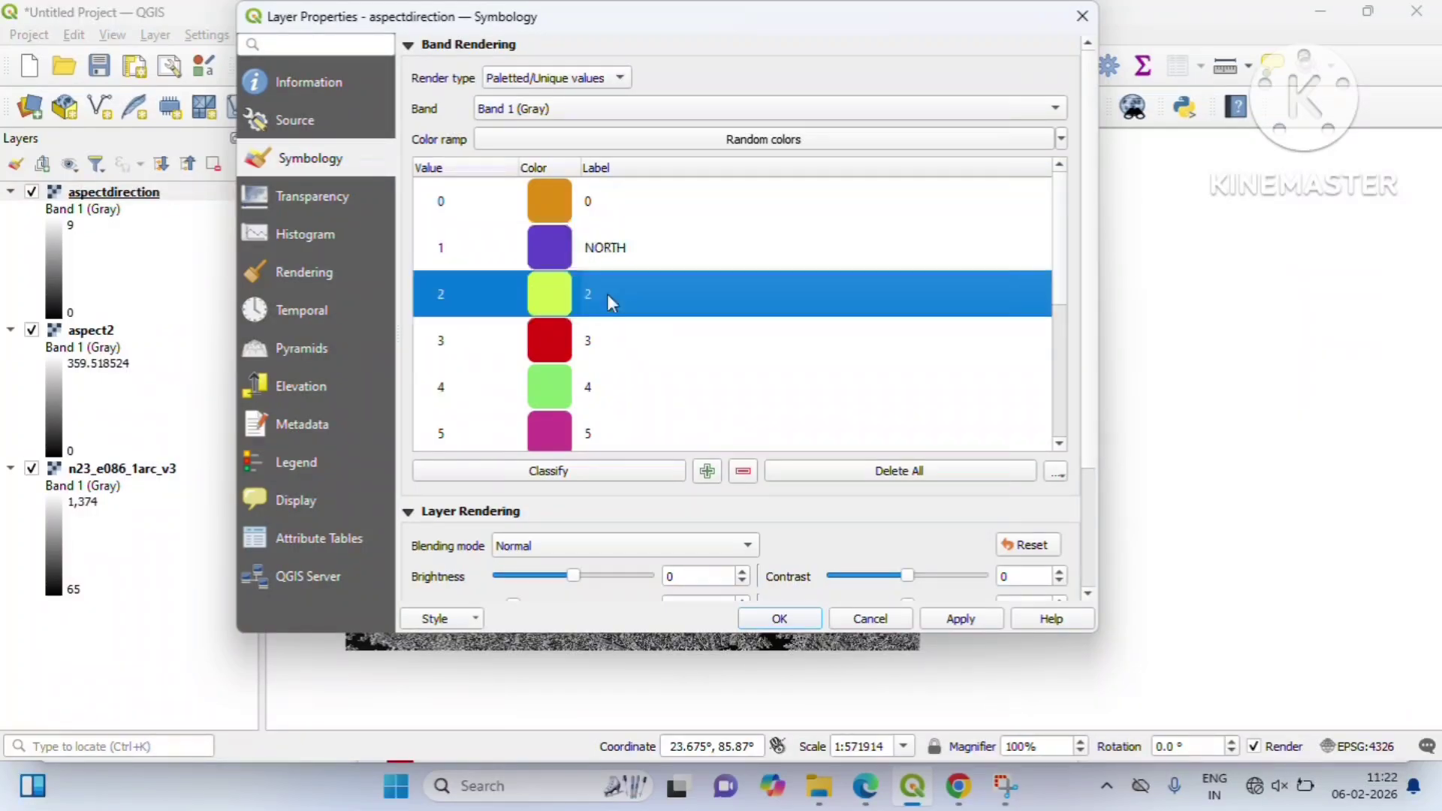
click(608, 294)
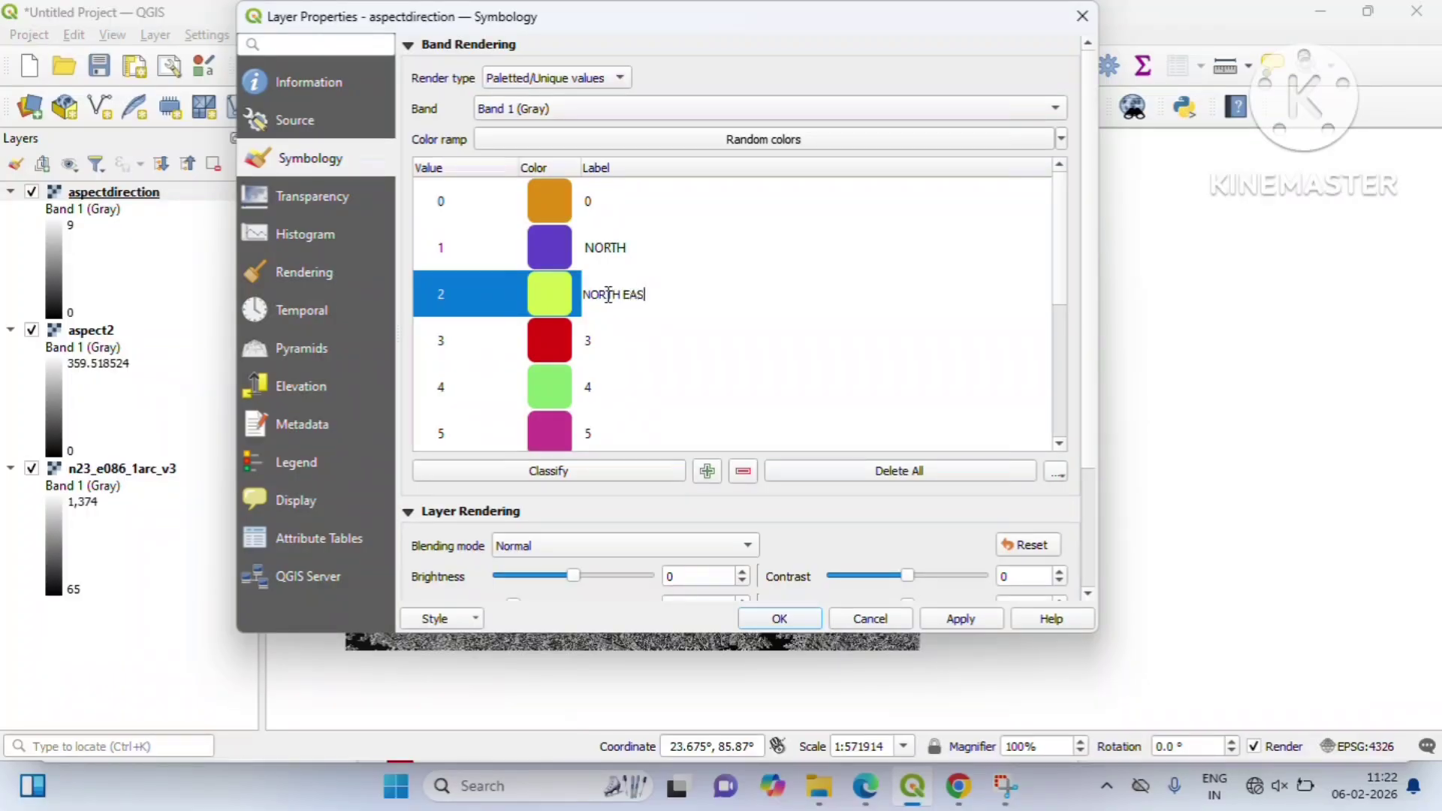
click(623, 336)
click(624, 336)
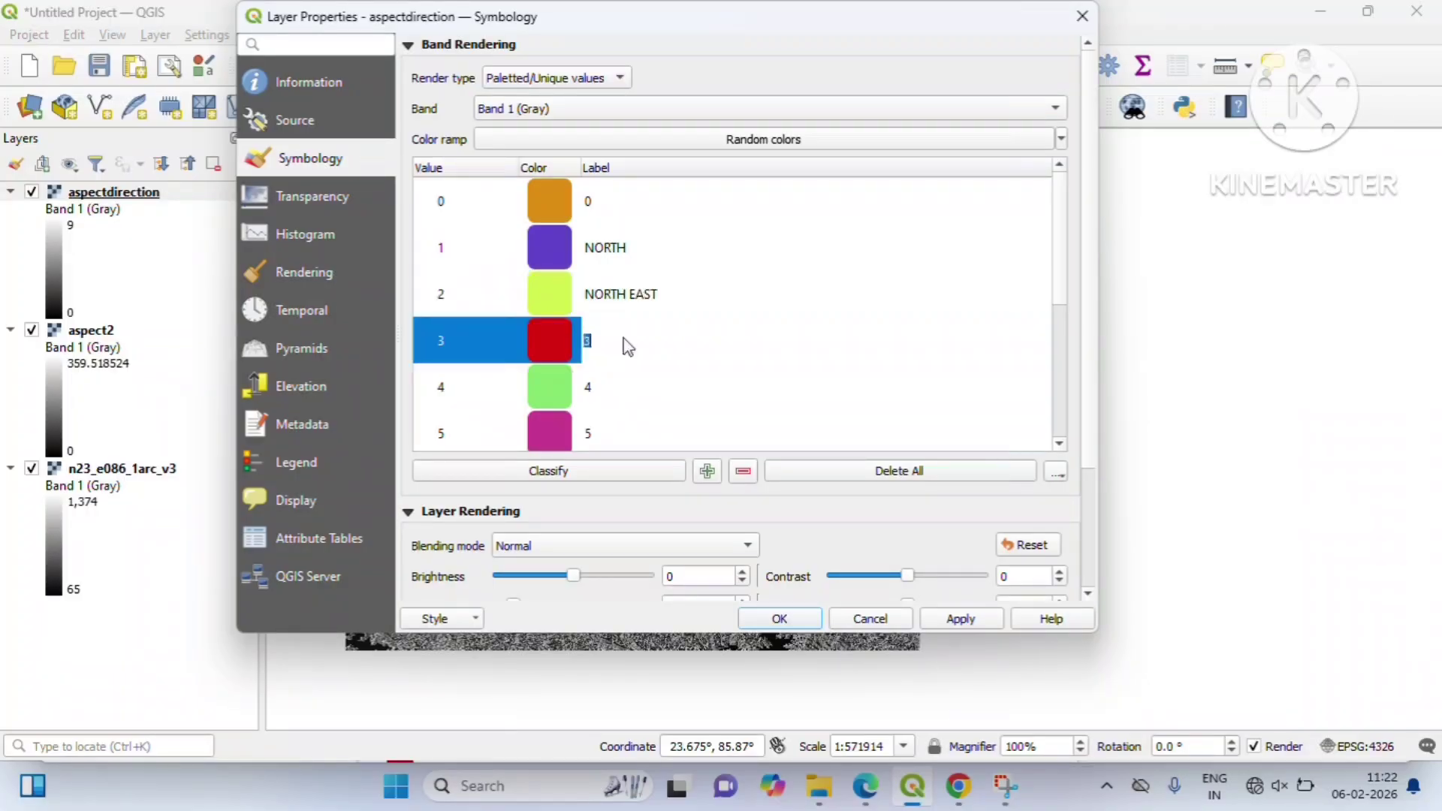
key(BackSpace)
- Label class values 4, 5 and 6 as SOUTH EAST, SOUTH and SOUTH WEST
click(634, 385)
click(634, 381)
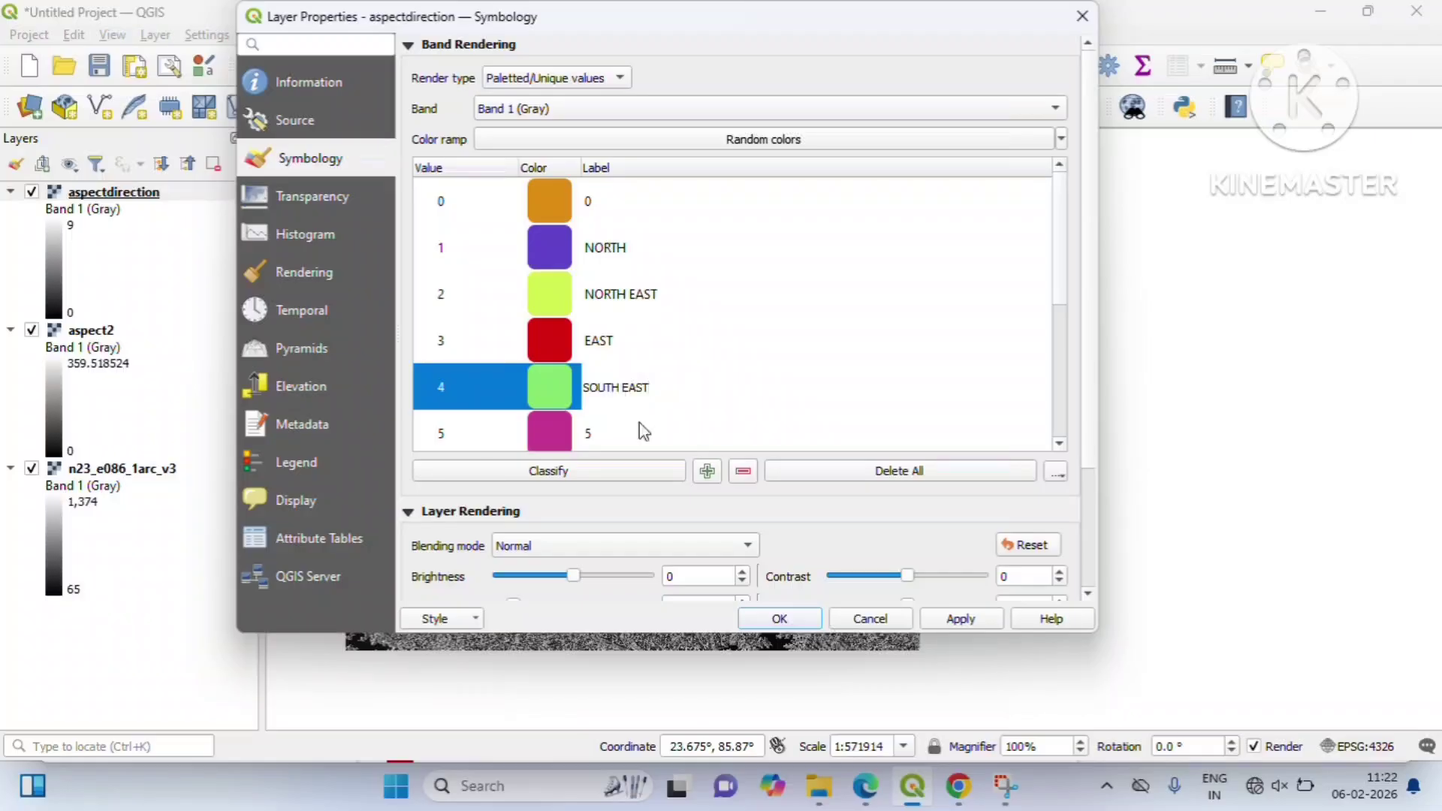
scroll(638, 422, down, 1)
click(606, 296)
click(607, 297)
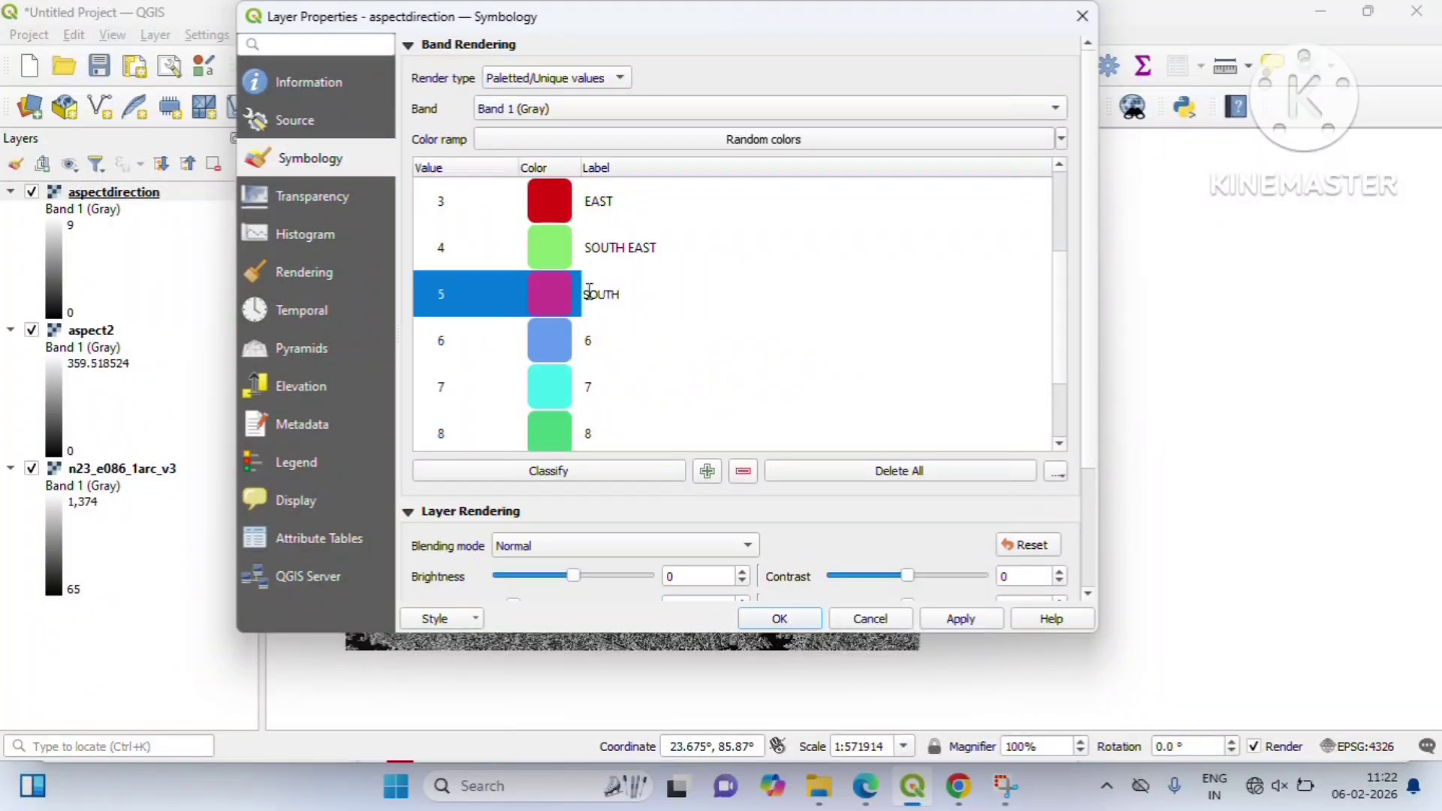
double_click(603, 339)
key(BackSpace)
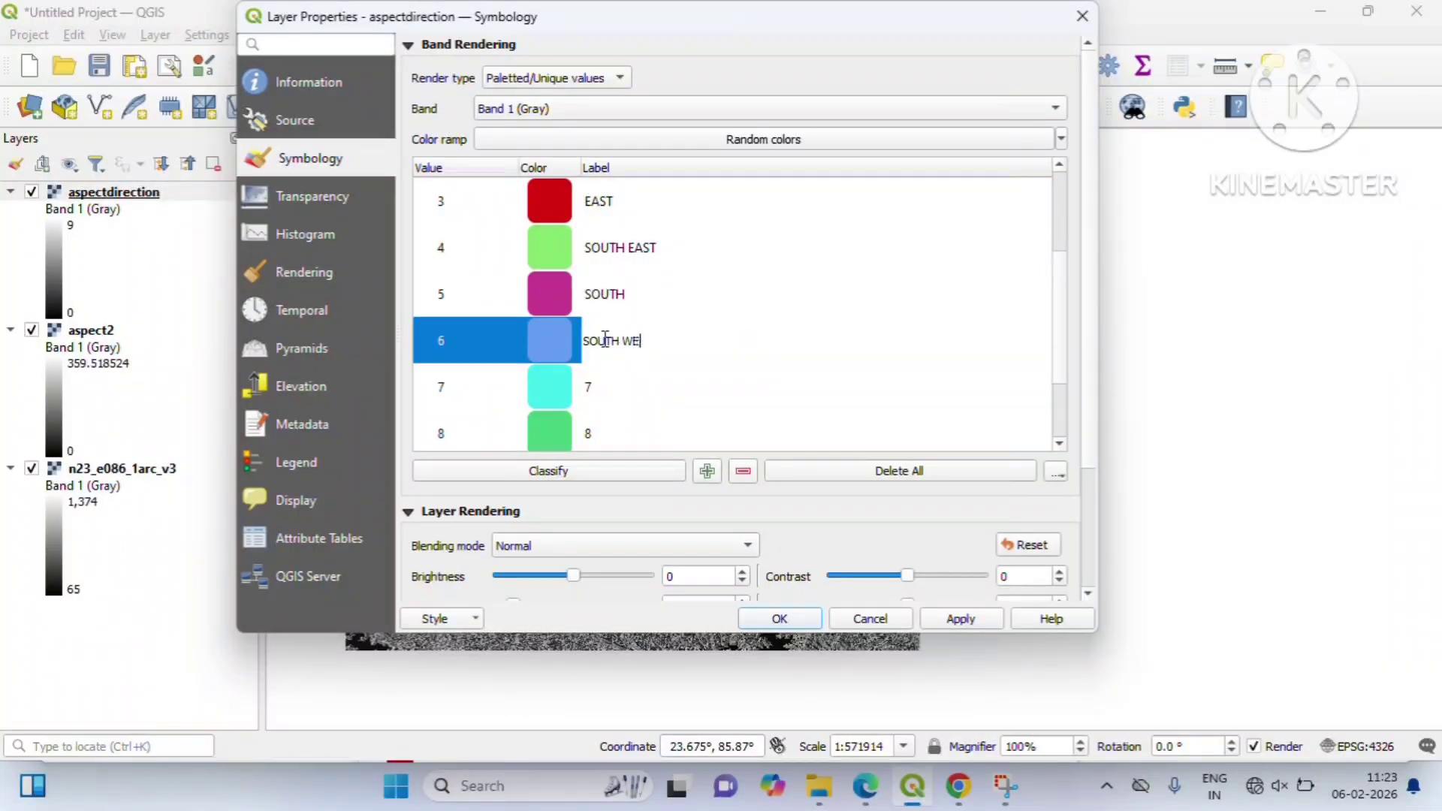
- Label class values 7, 8 and 9 as WEST, NORH WEST and NORTH
double_click(613, 391)
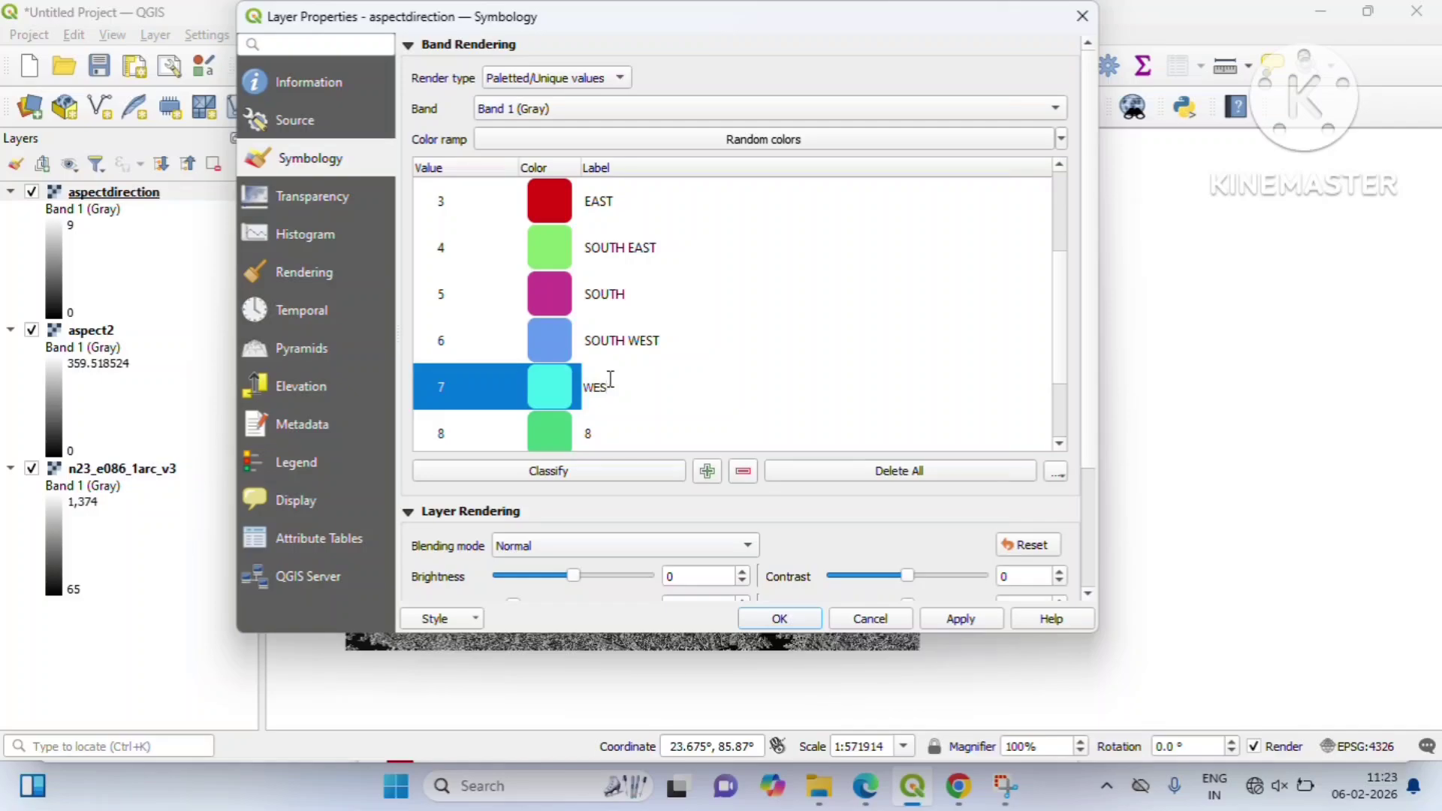
scroll(605, 391, down, 1)
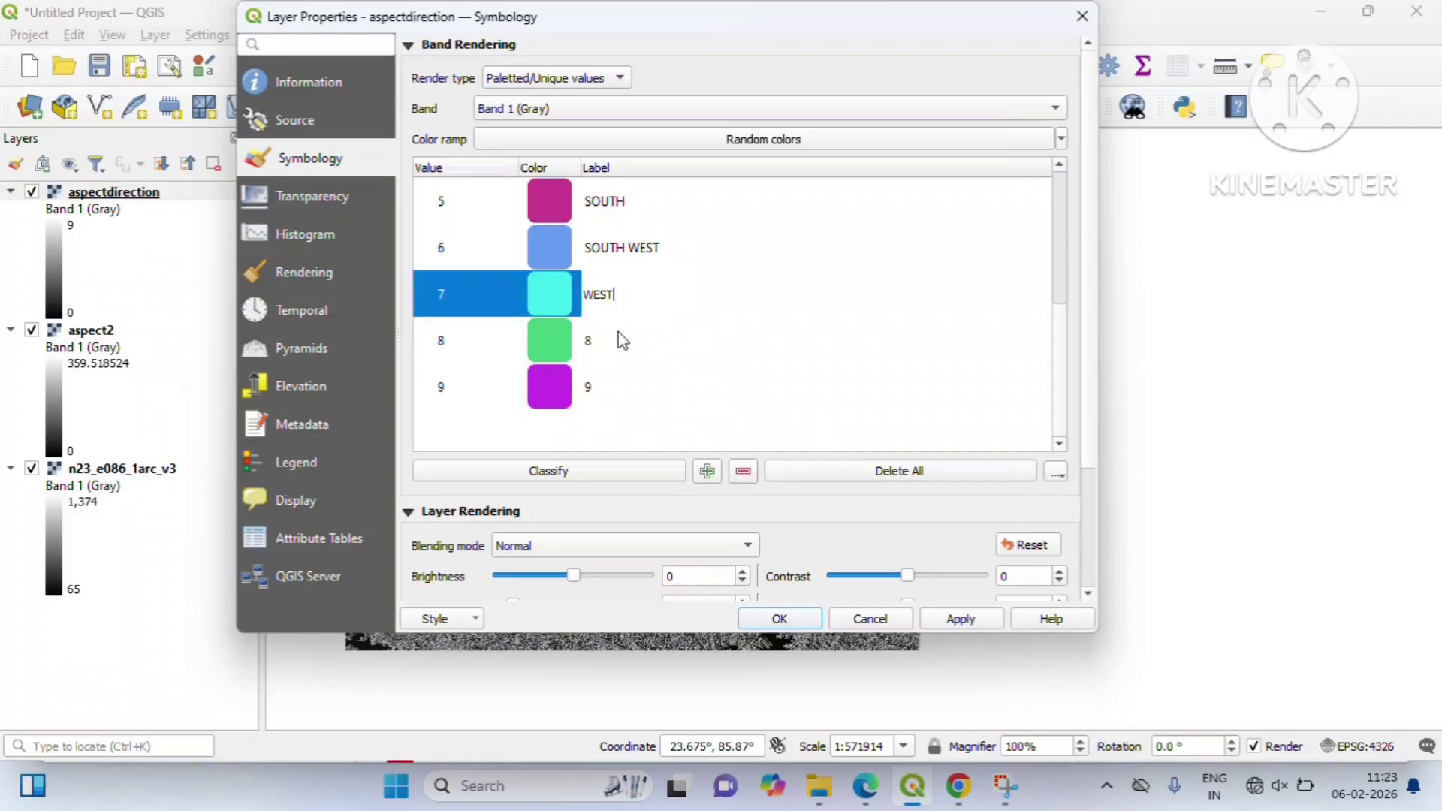
double_click(619, 347)
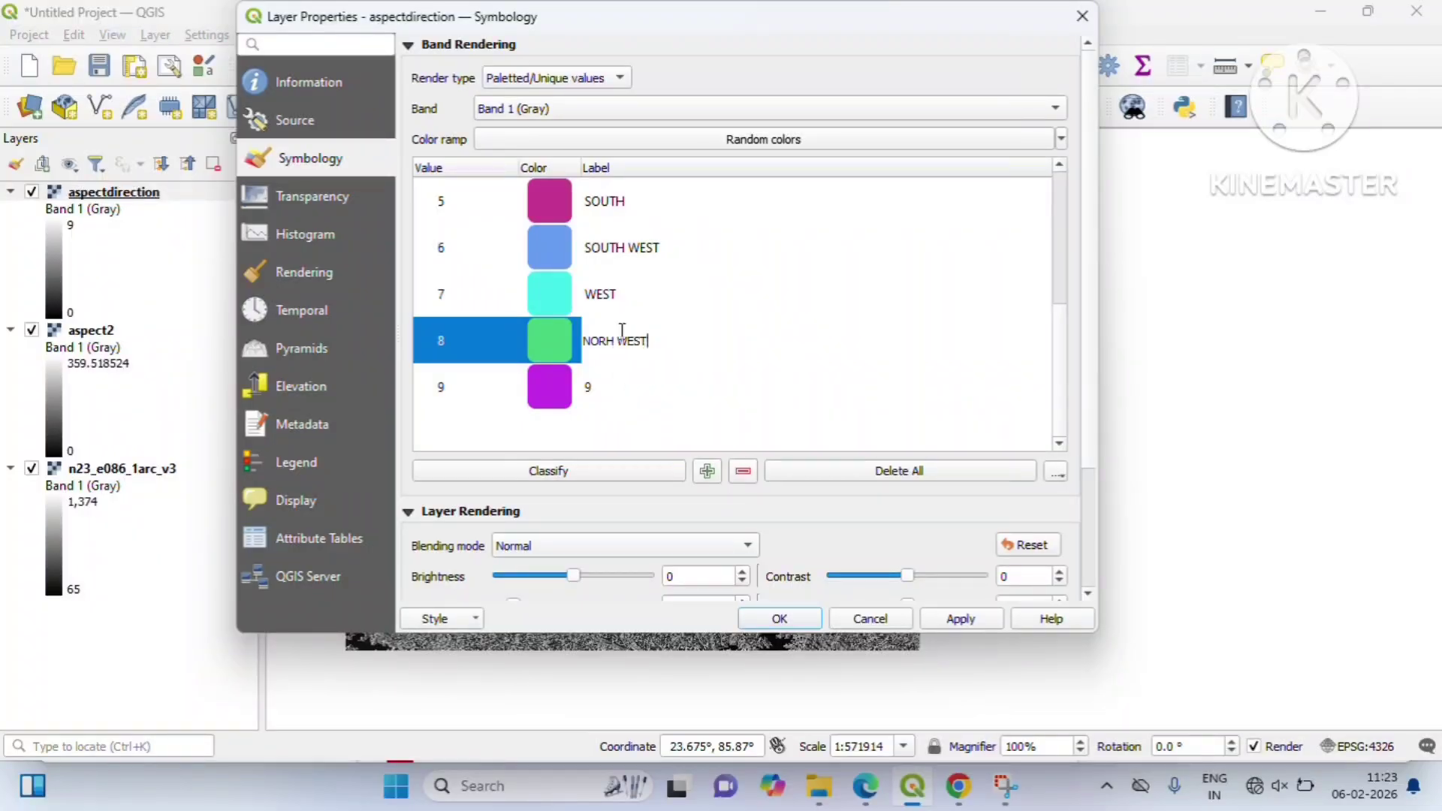
double_click(609, 386)
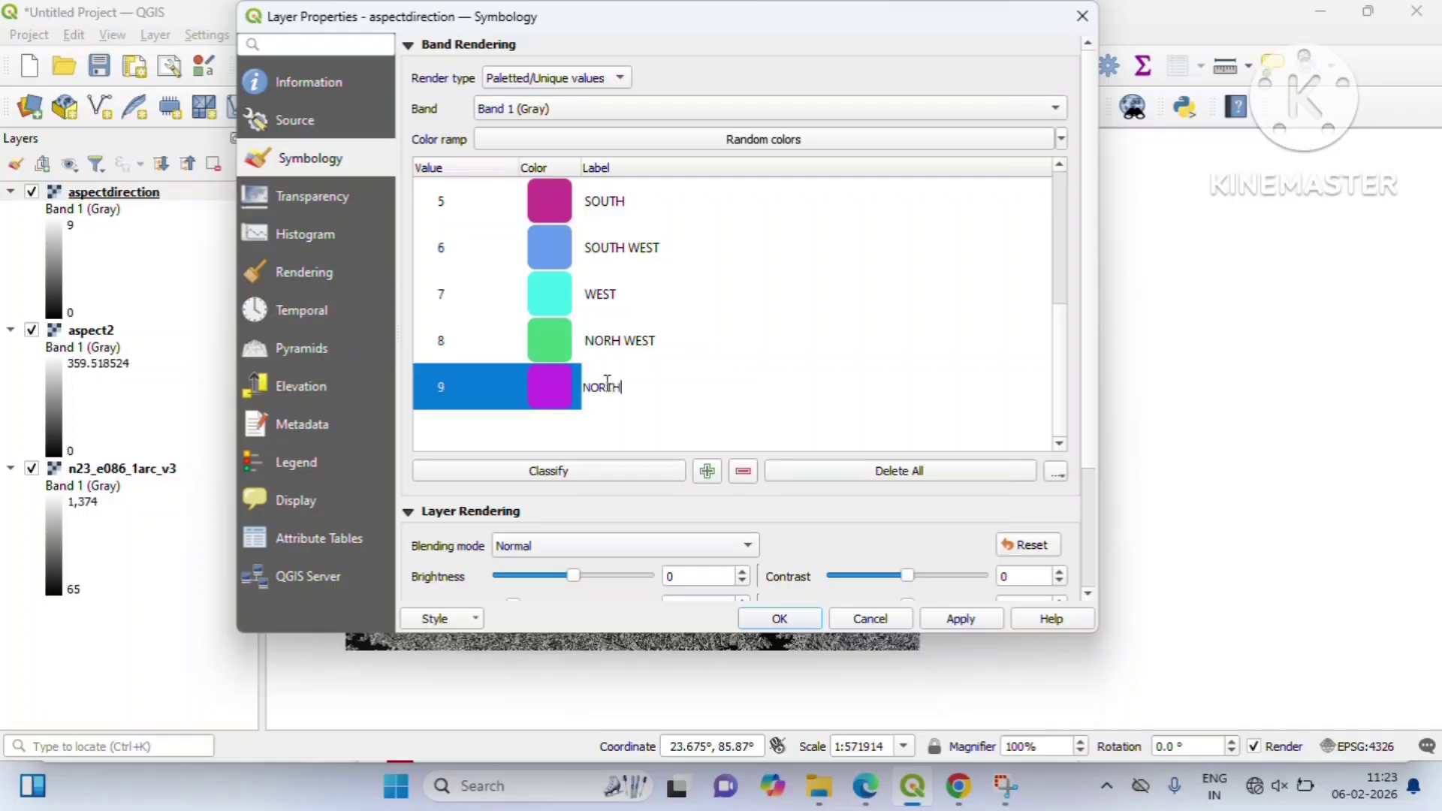
- Change the SOUTH class color to yellow #f6c93d and apply the symbology to the aspectdirection layer
scroll(597, 375, up, 1)
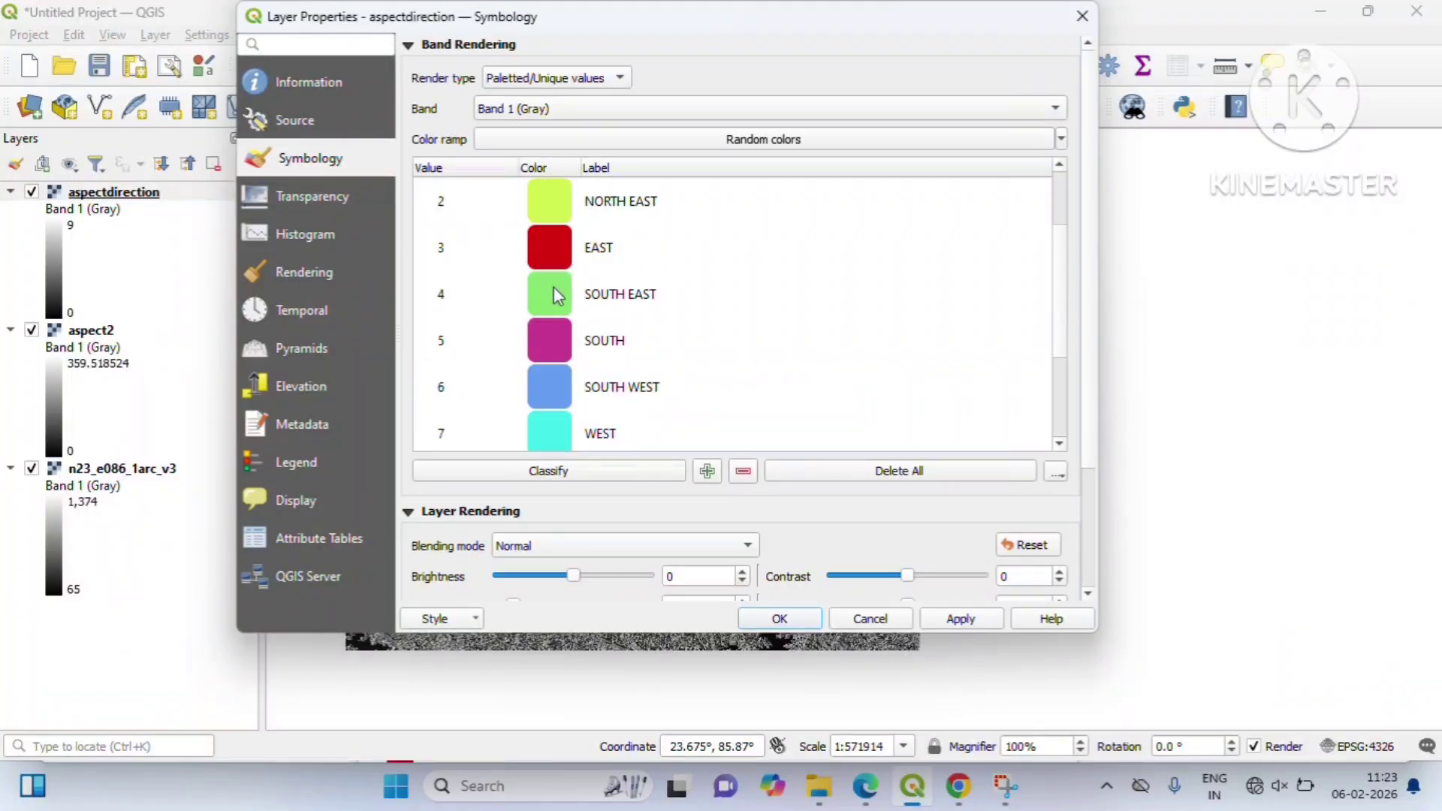
scroll(555, 290, up, 1)
scroll(582, 316, down, 3)
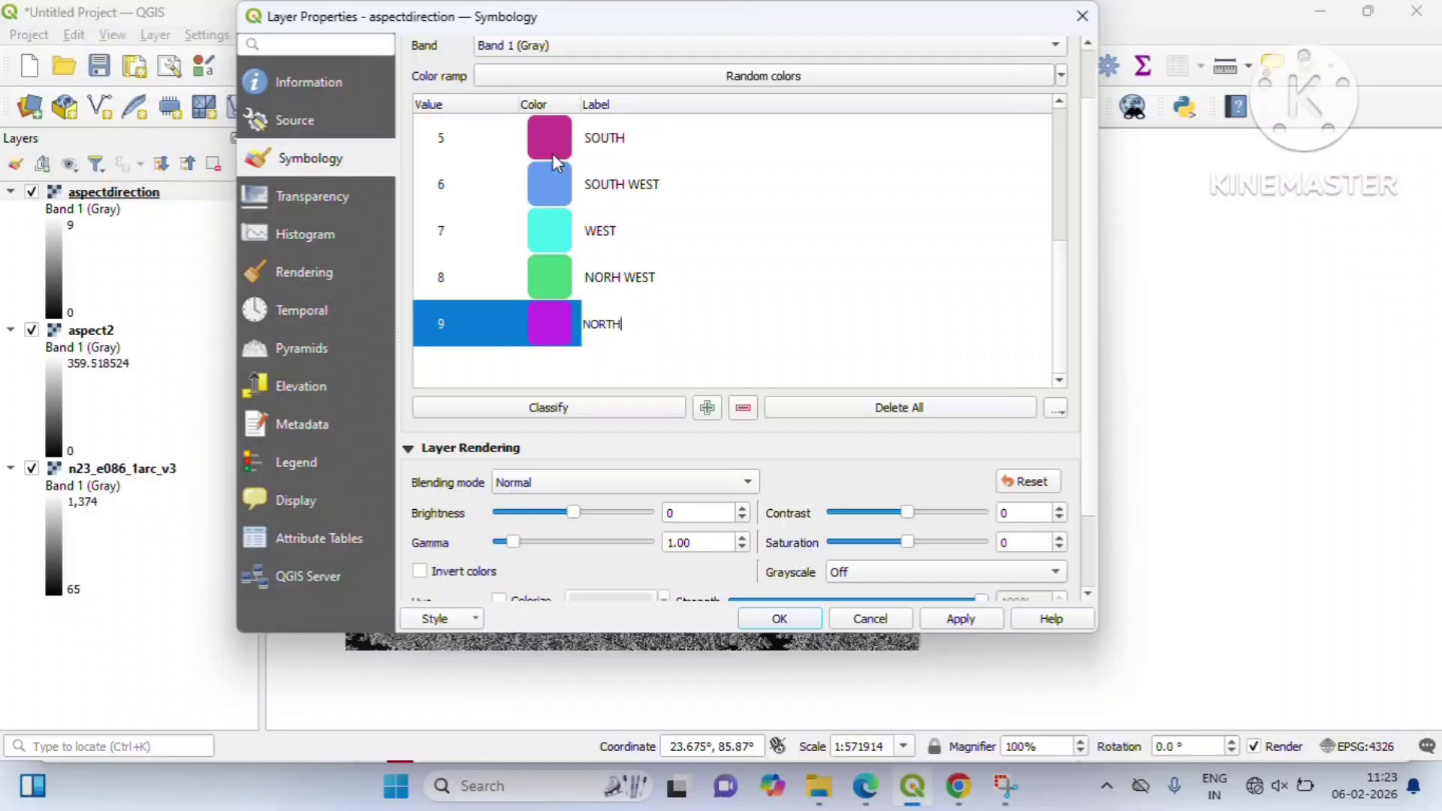
scroll(556, 195, up, 1)
double_click(559, 278)
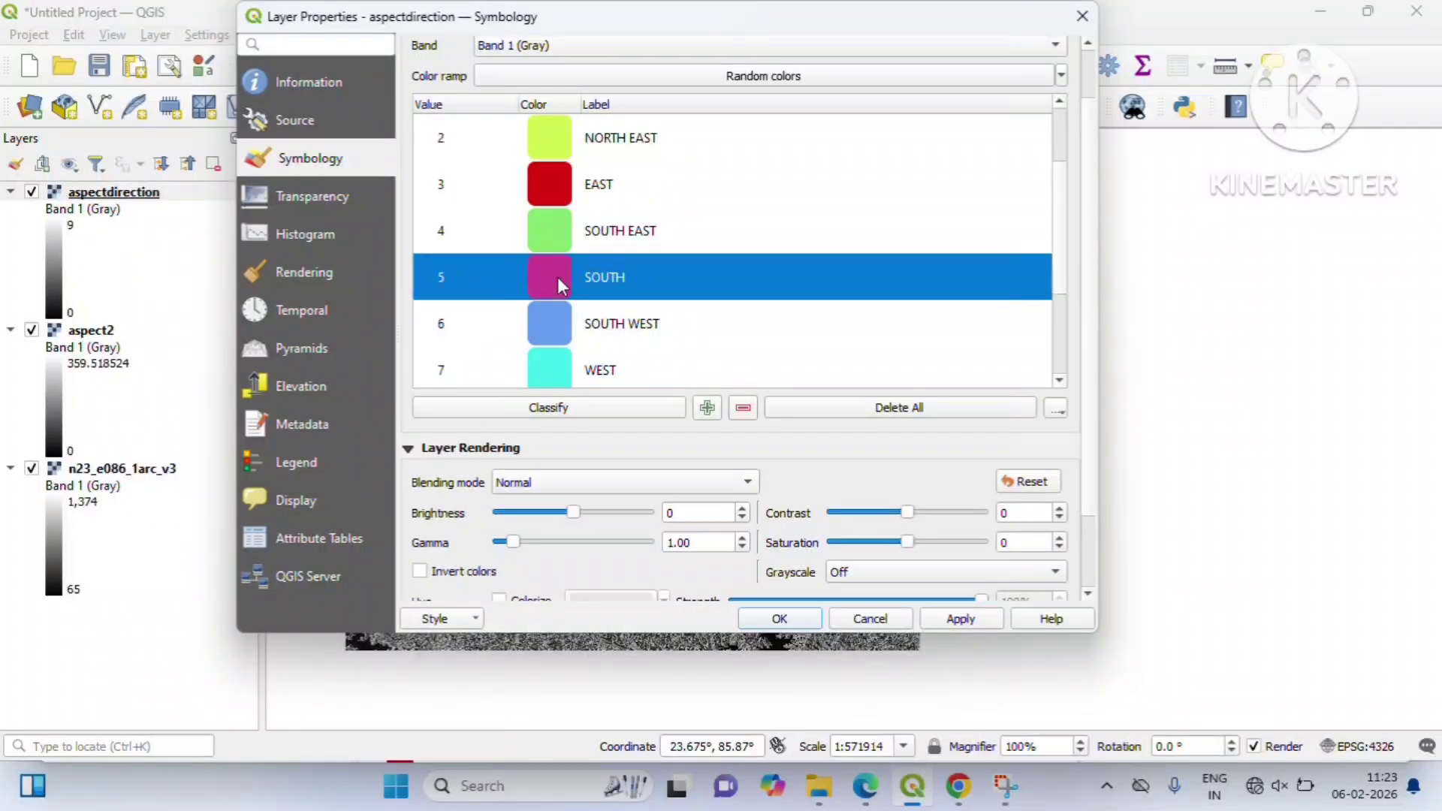
click(719, 177)
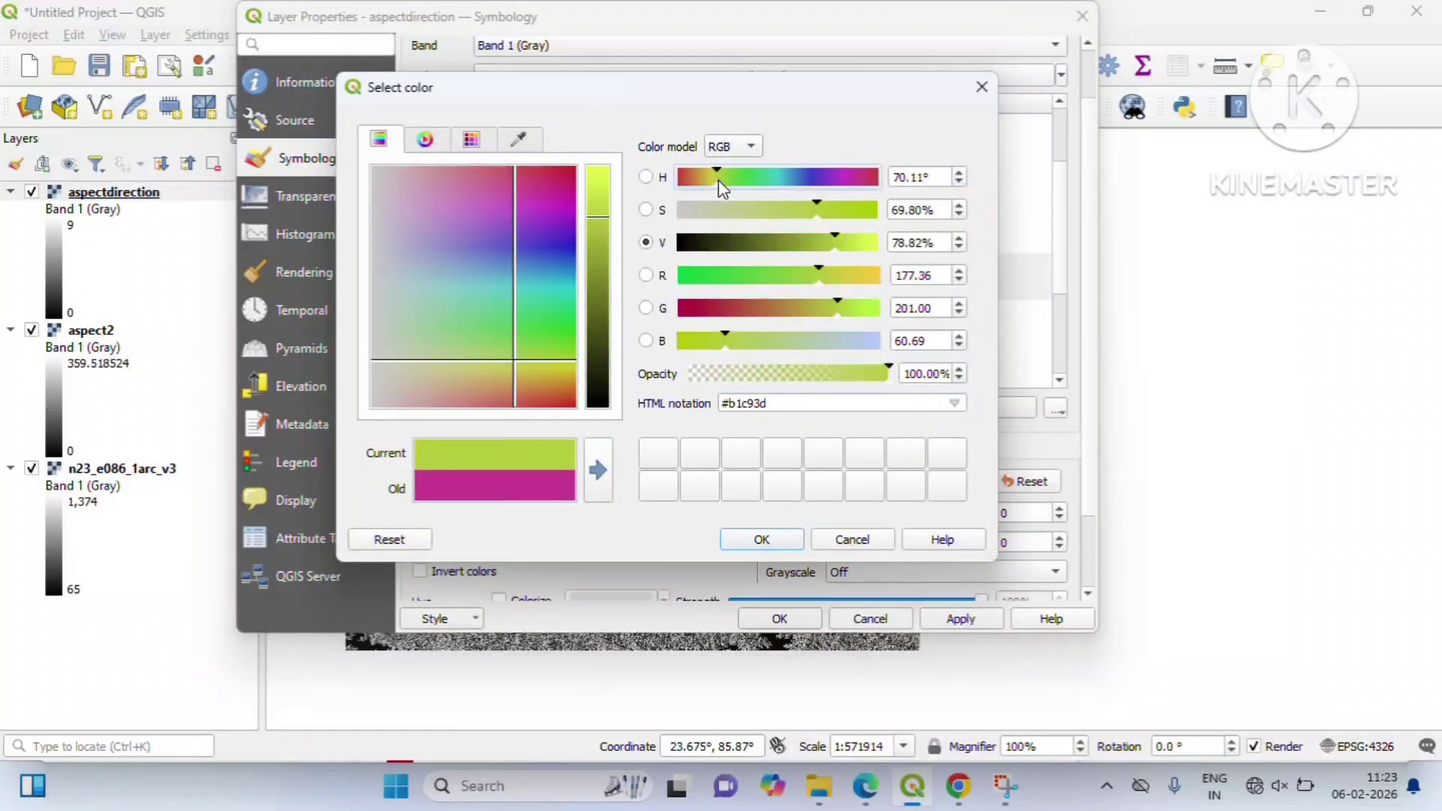
click(874, 276)
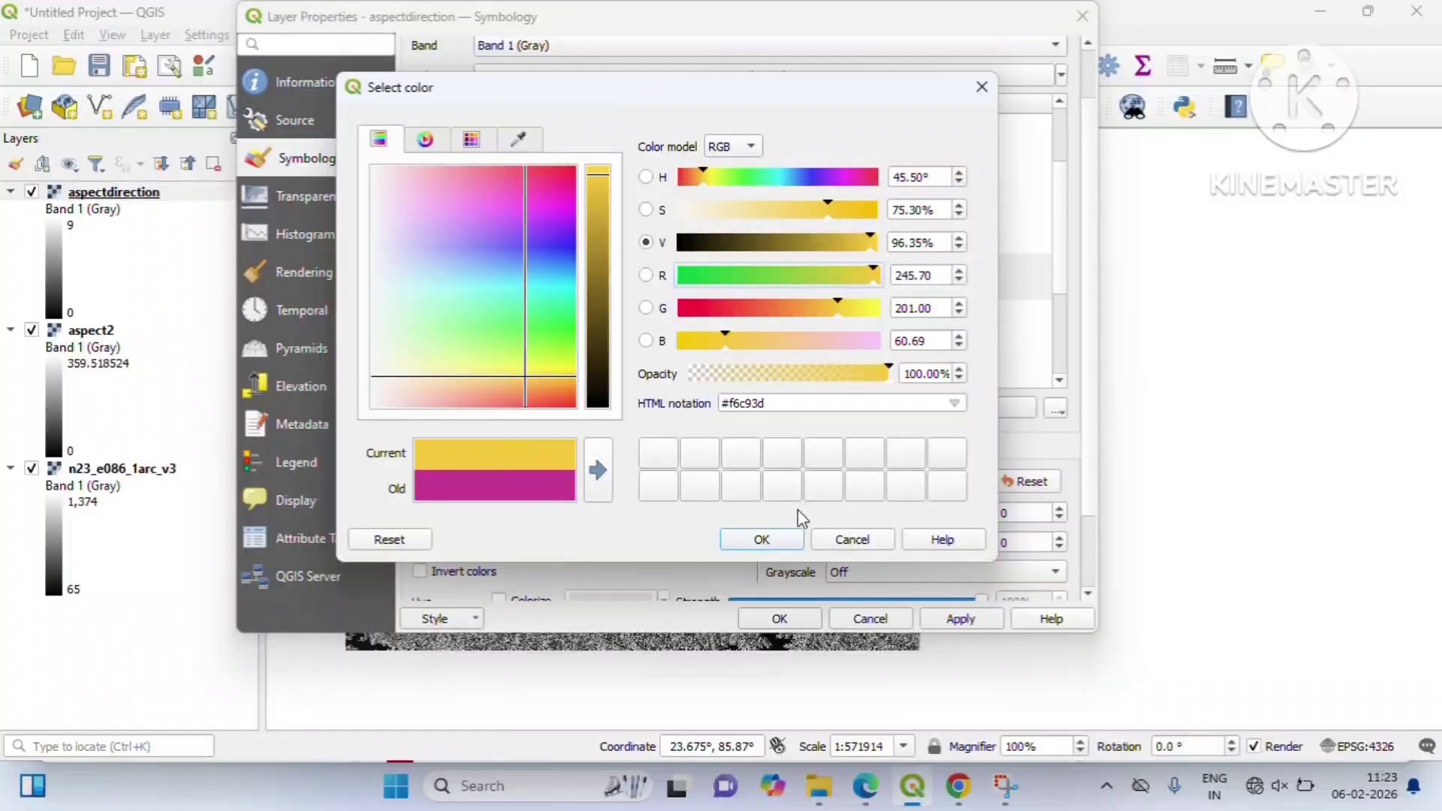
click(782, 538)
scroll(655, 329, down, 1)
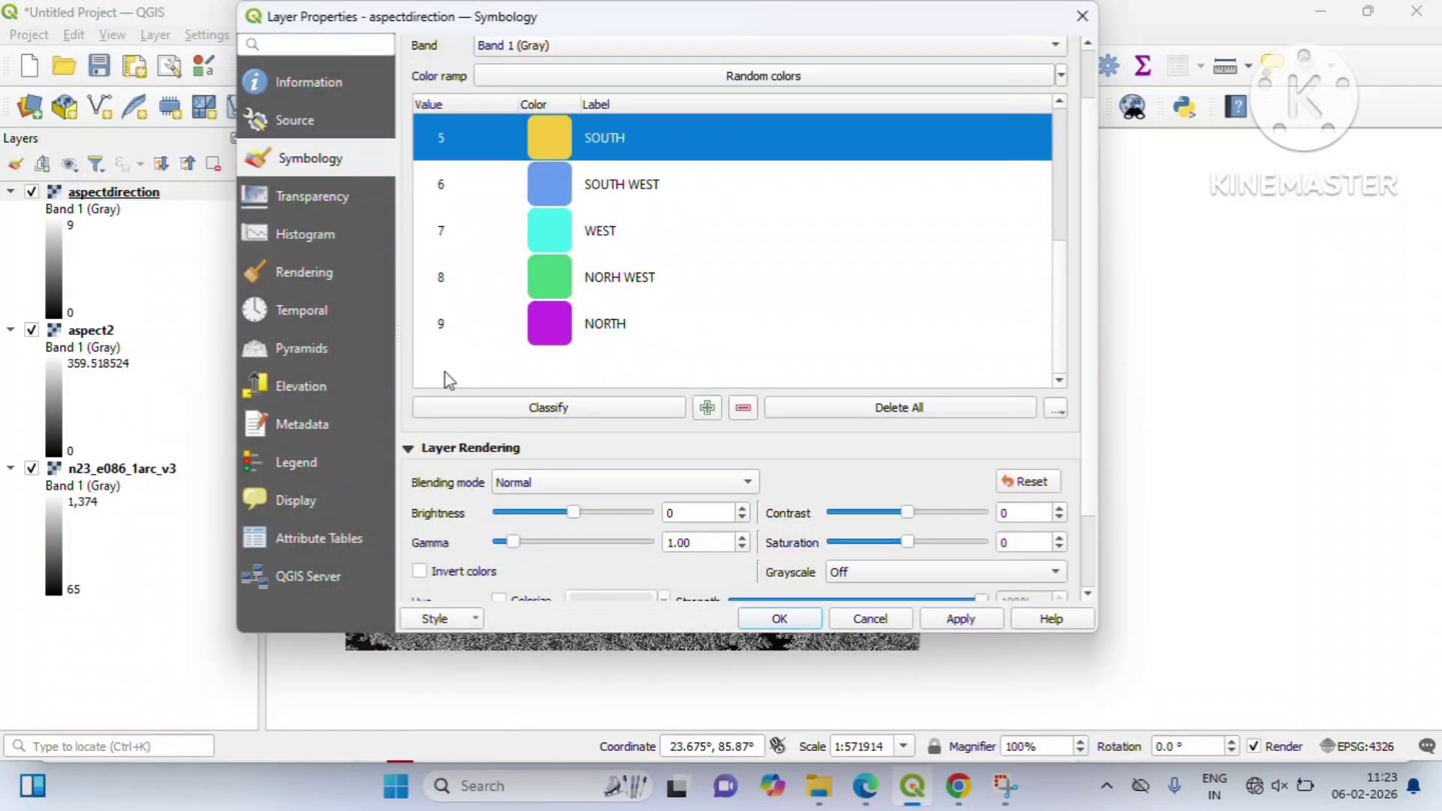
scroll(658, 291, up, 3)
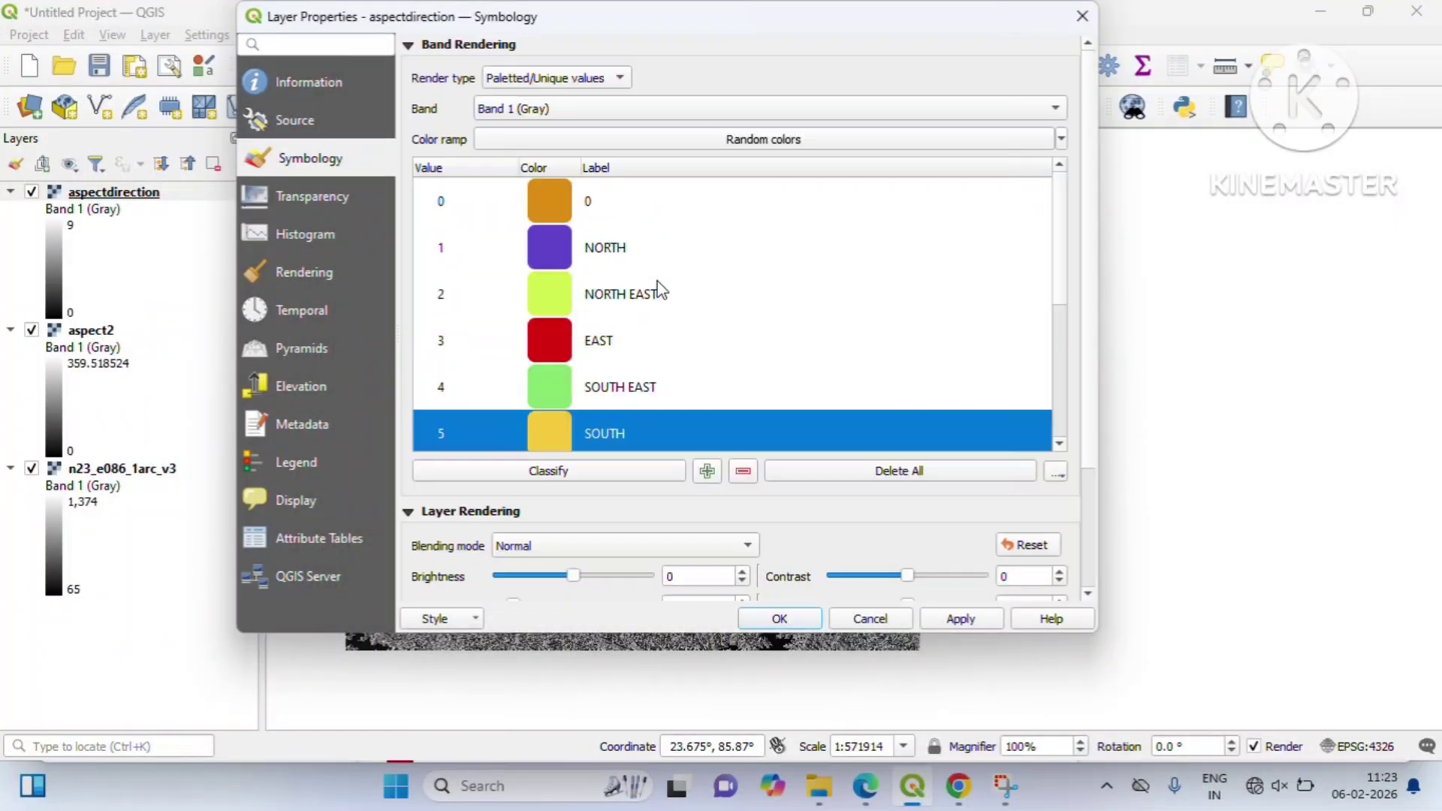
click(975, 629)
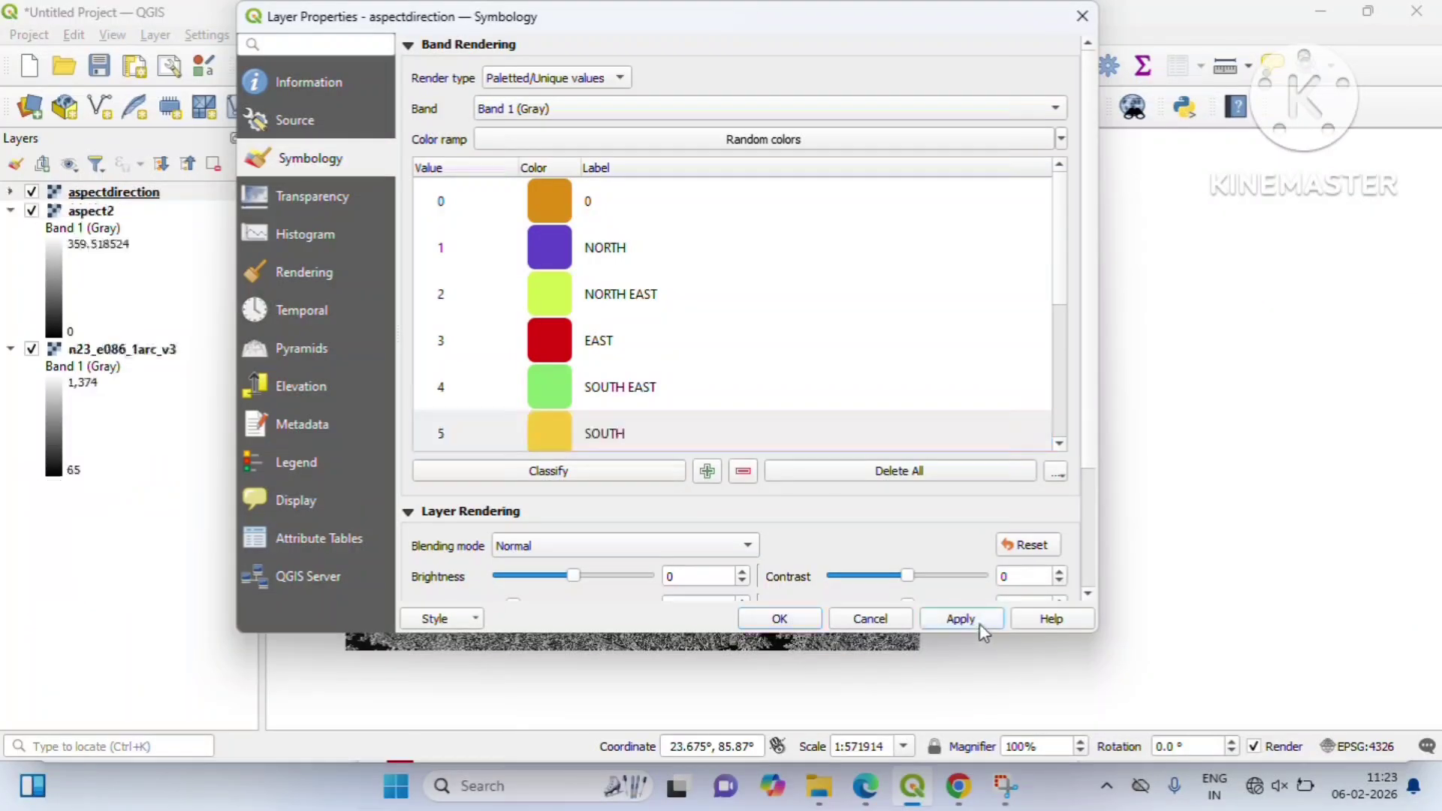
- Confirm the symbology settings and expand the aspectdirection legend to show its direction classes
click(781, 616)
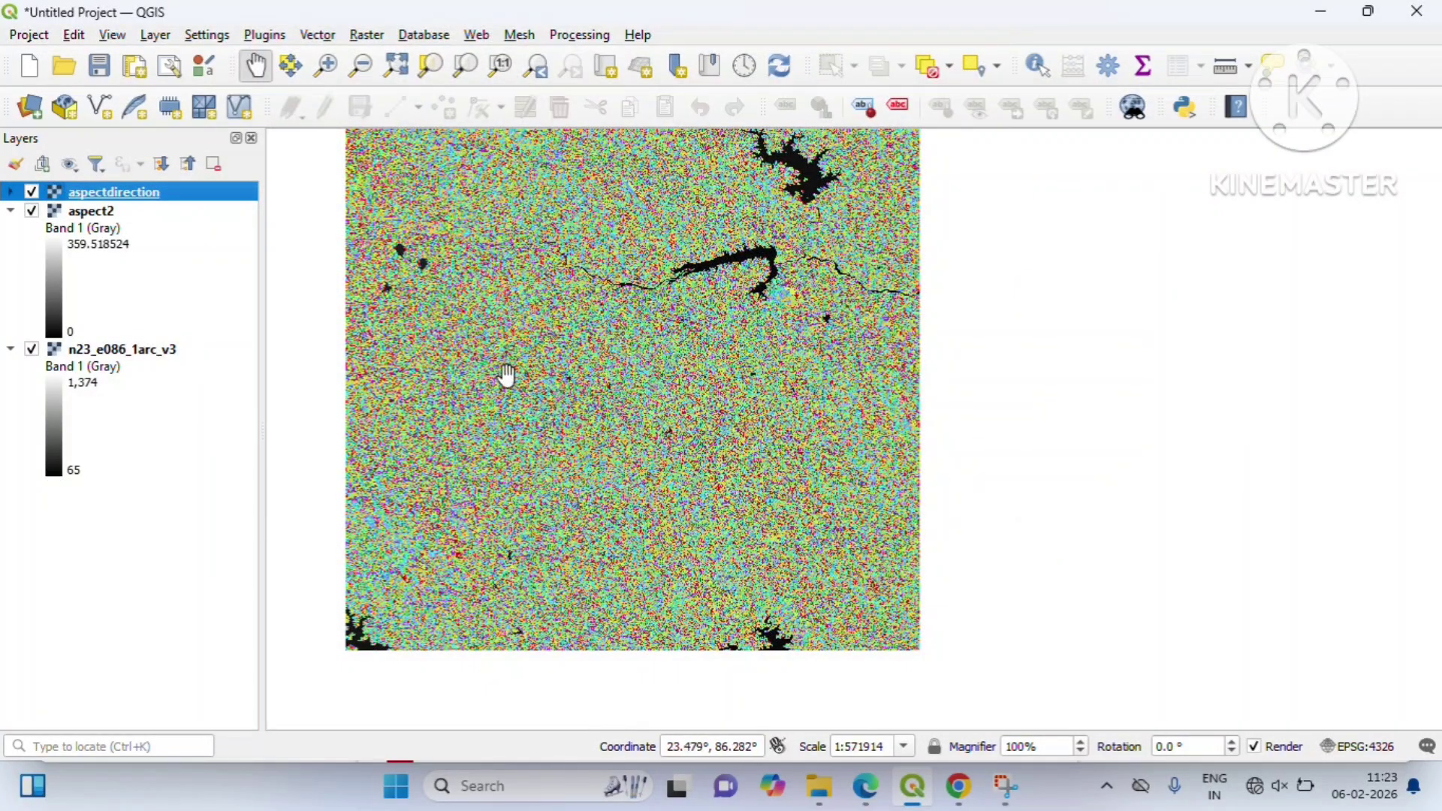
scroll(434, 401, down, 3)
scroll(434, 400, up, 5)
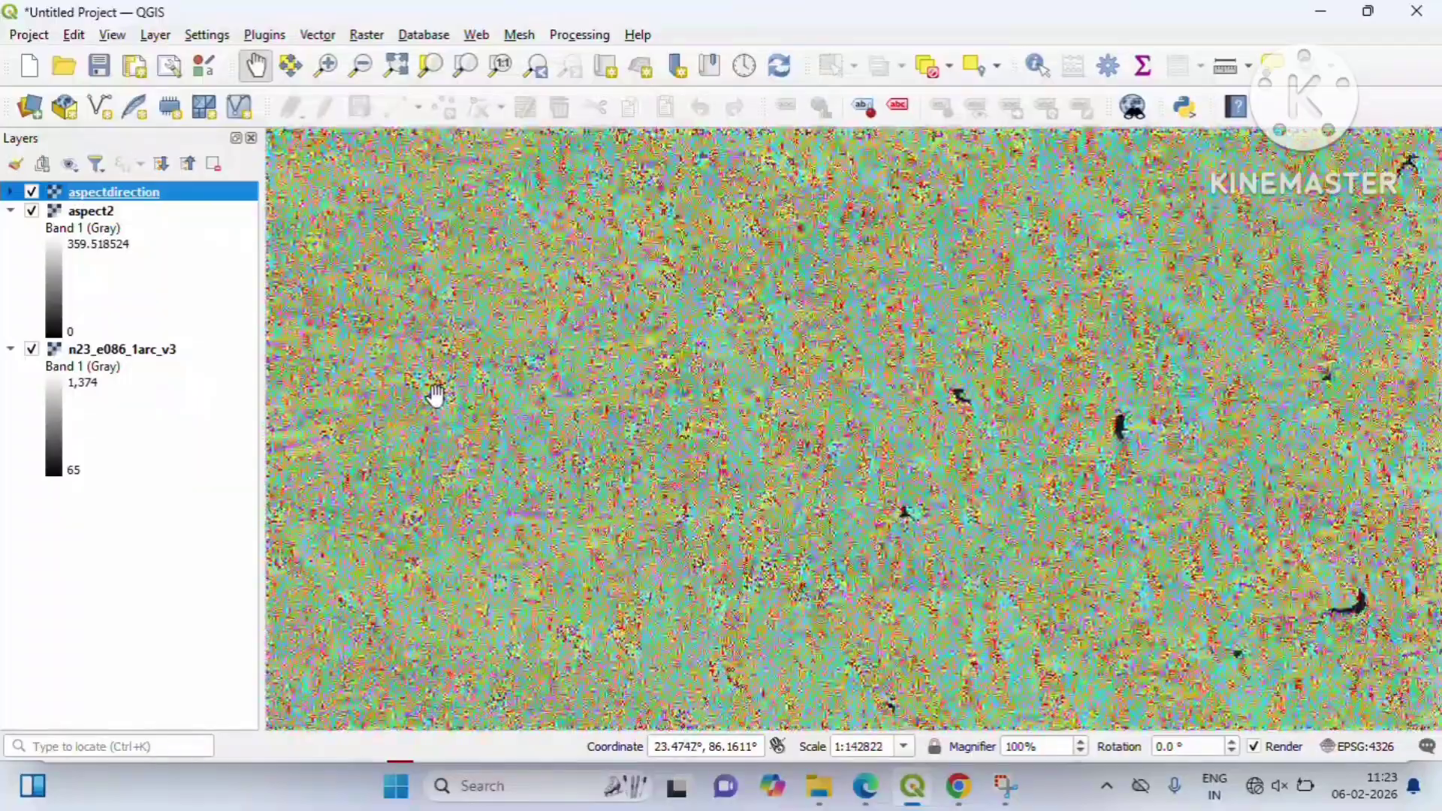
click(12, 192)
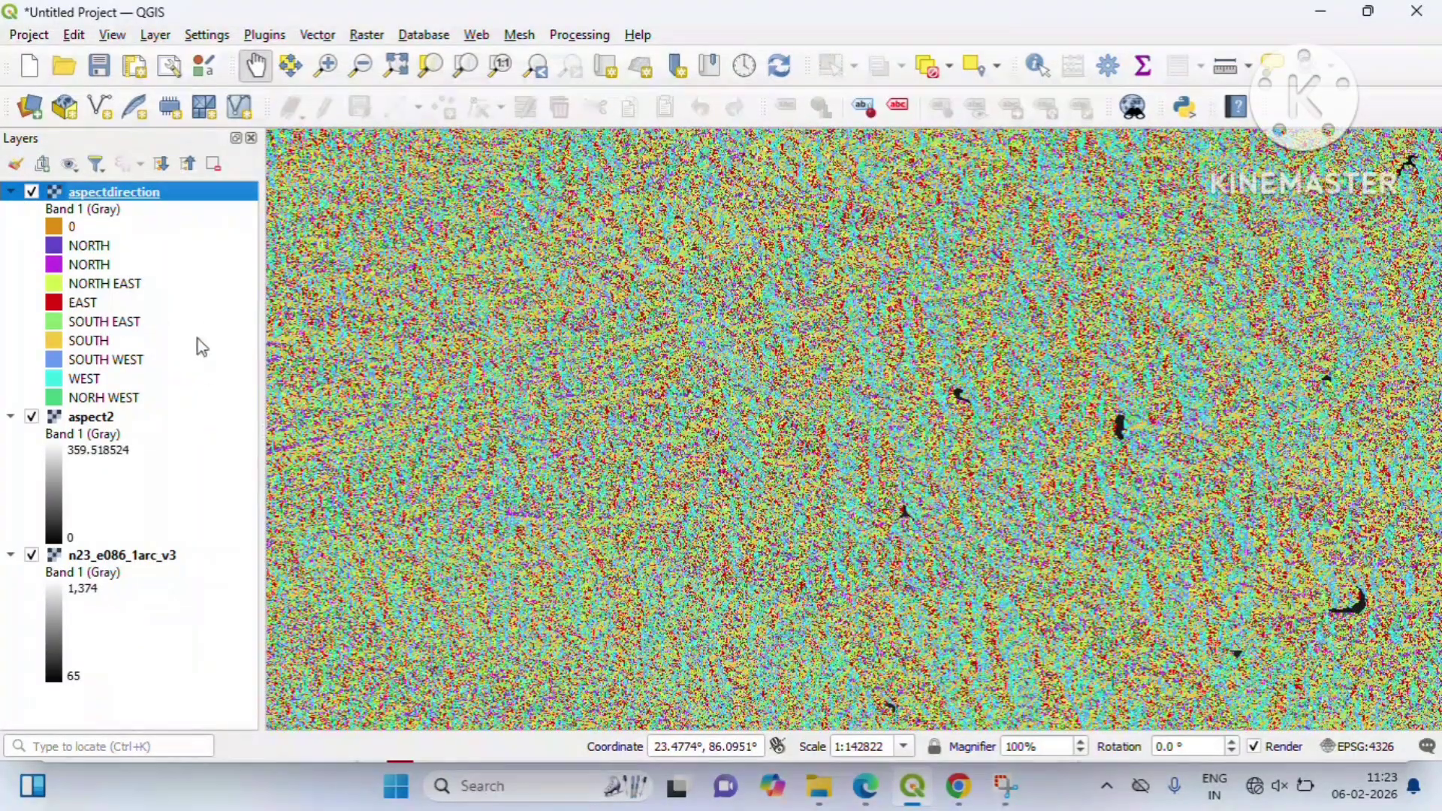
click(11, 193)
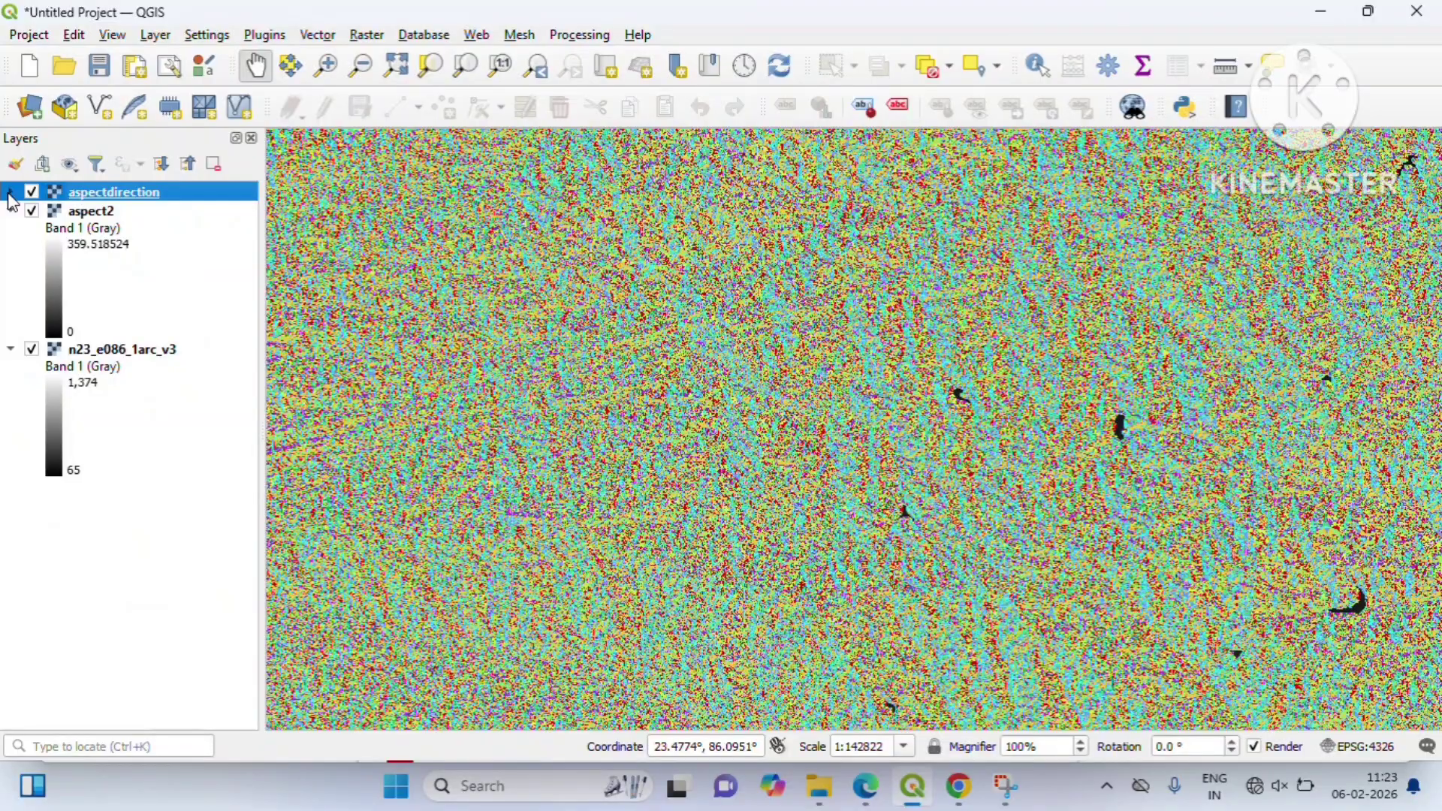
click(10, 193)
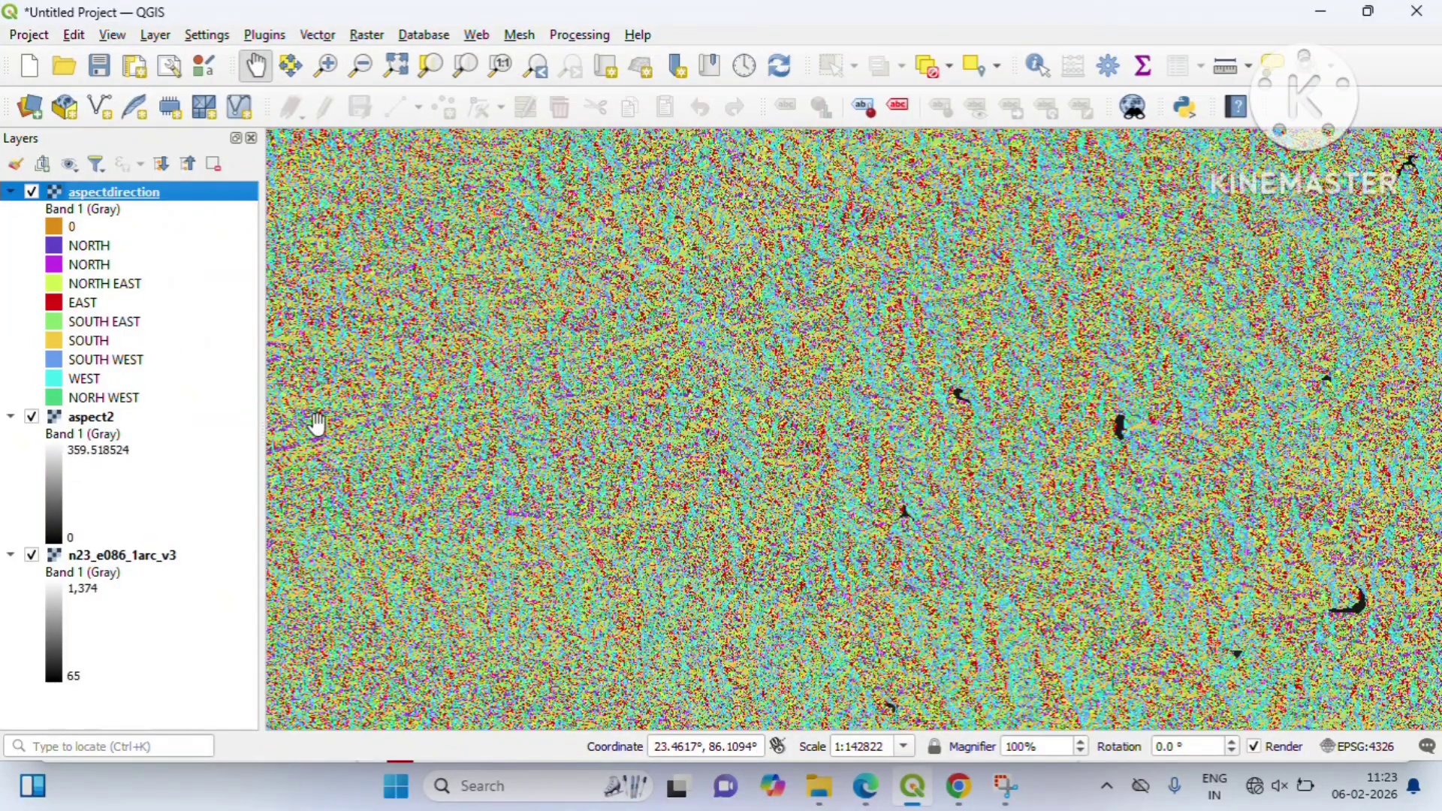
- Examine the aspectdirection raster at cell level near its western edge, comparing the cell colors with the legend's direction classes
scroll(337, 409, up, 2)
scroll(337, 405, up, 3)
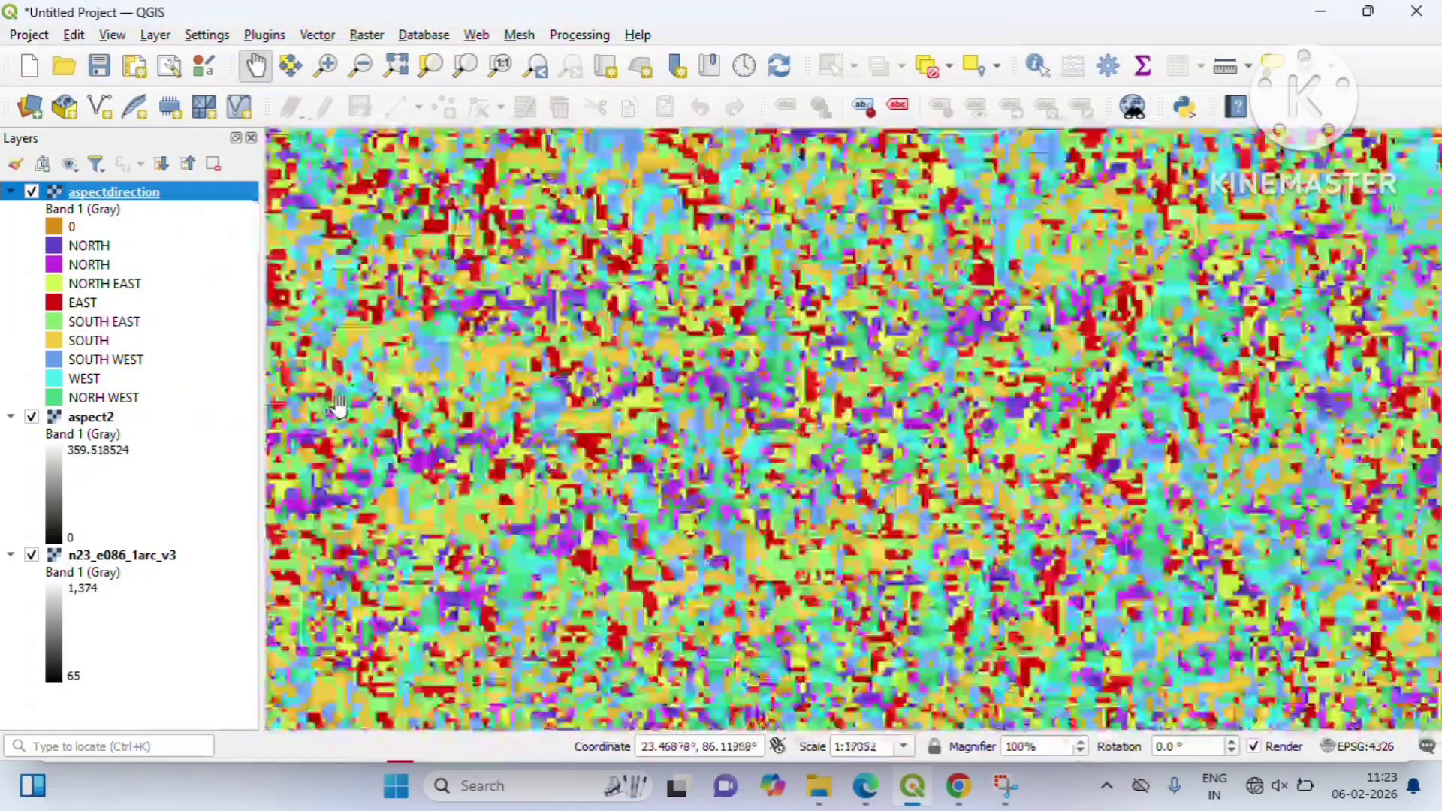
drag(400, 277, 409, 398)
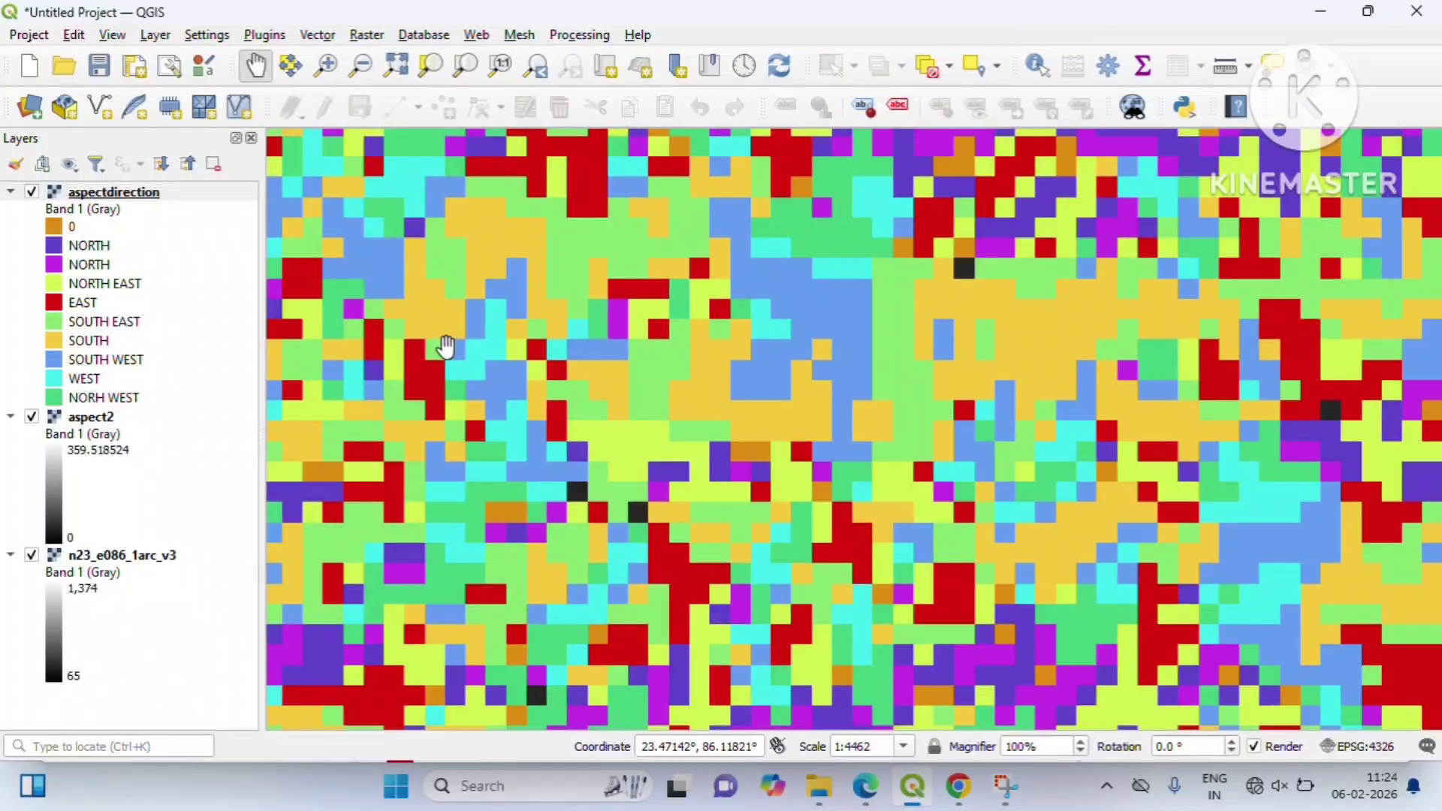
scroll(471, 329, down, 6)
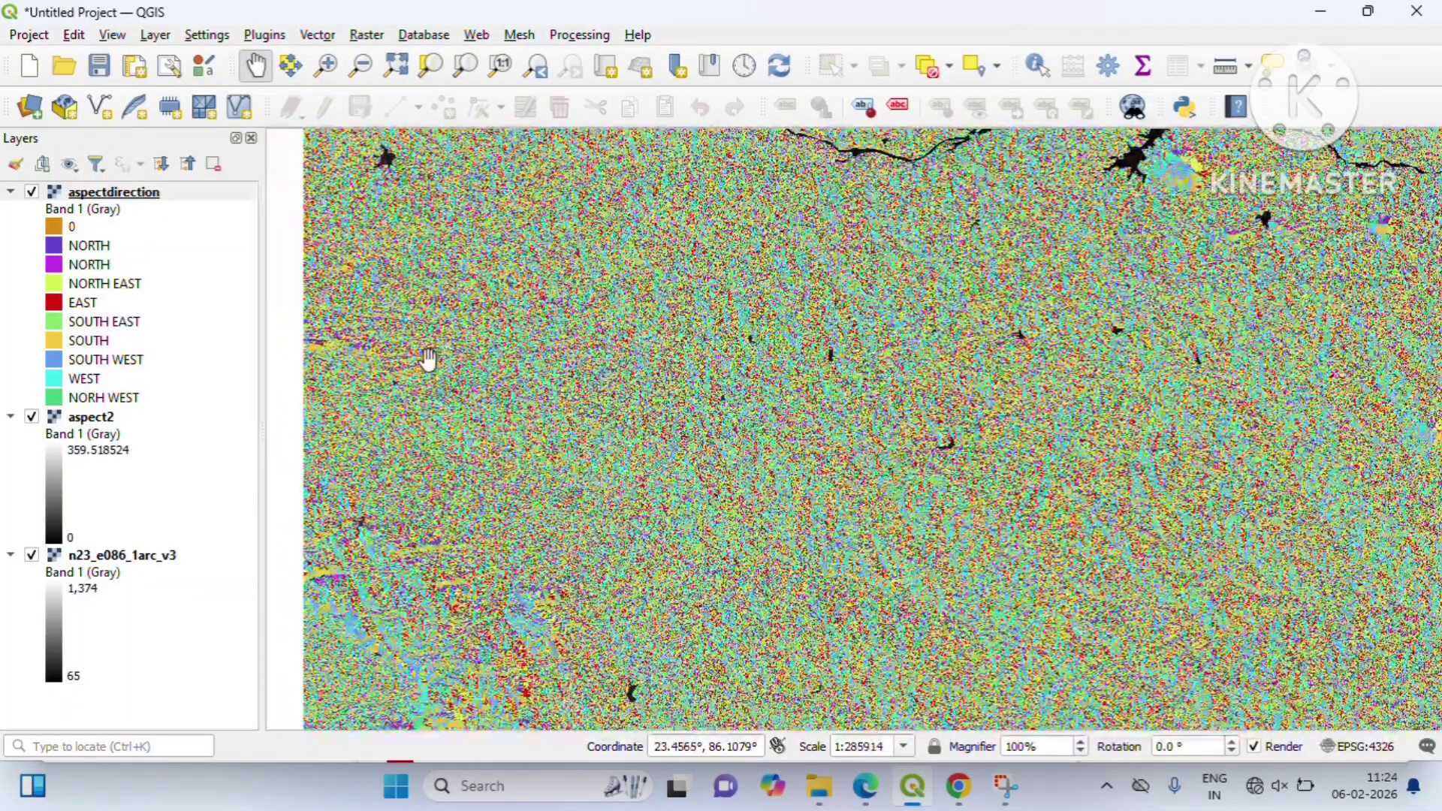
drag(428, 359, 504, 429)
scroll(538, 418, up, 2)
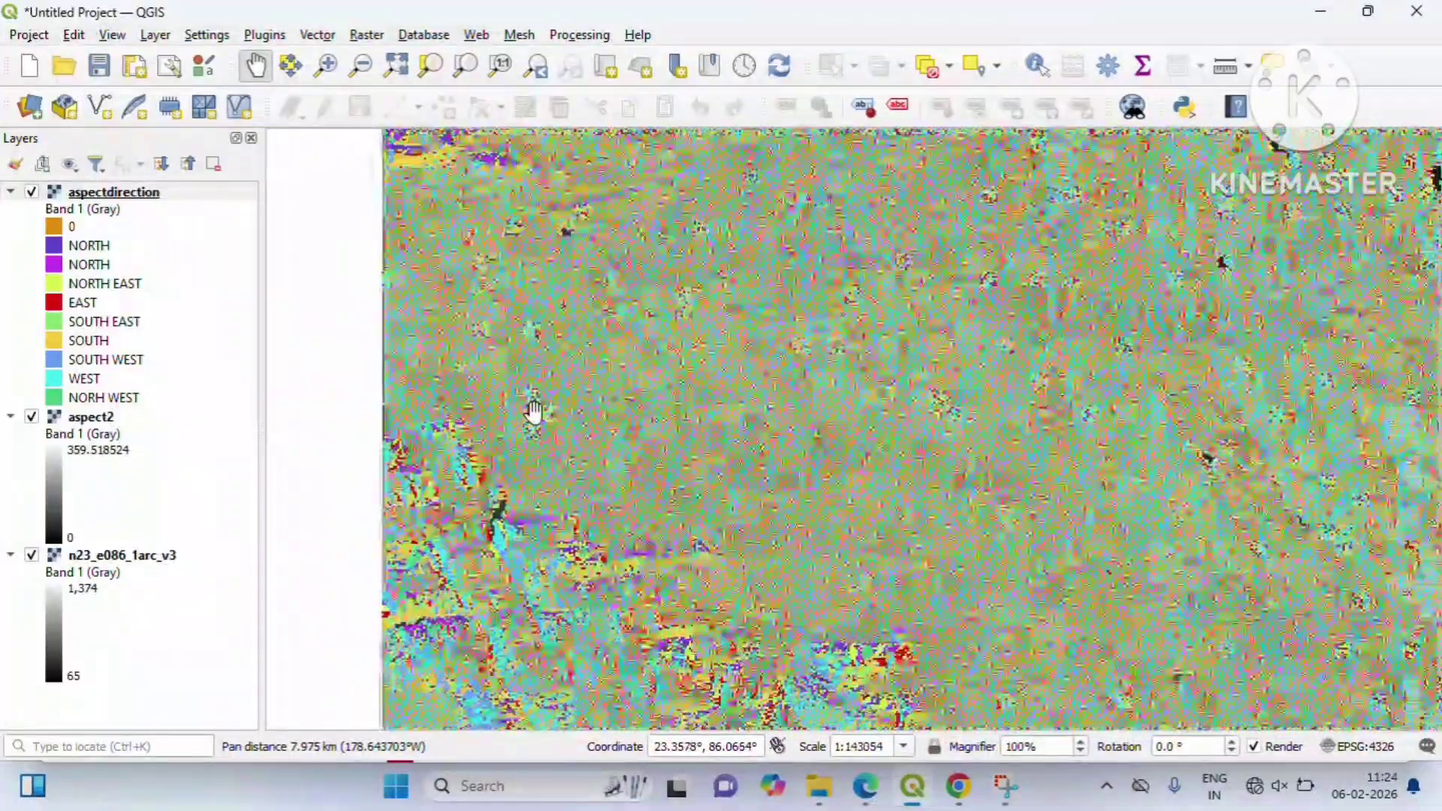
scroll(499, 529, up, 2)
drag(526, 631, 556, 421)
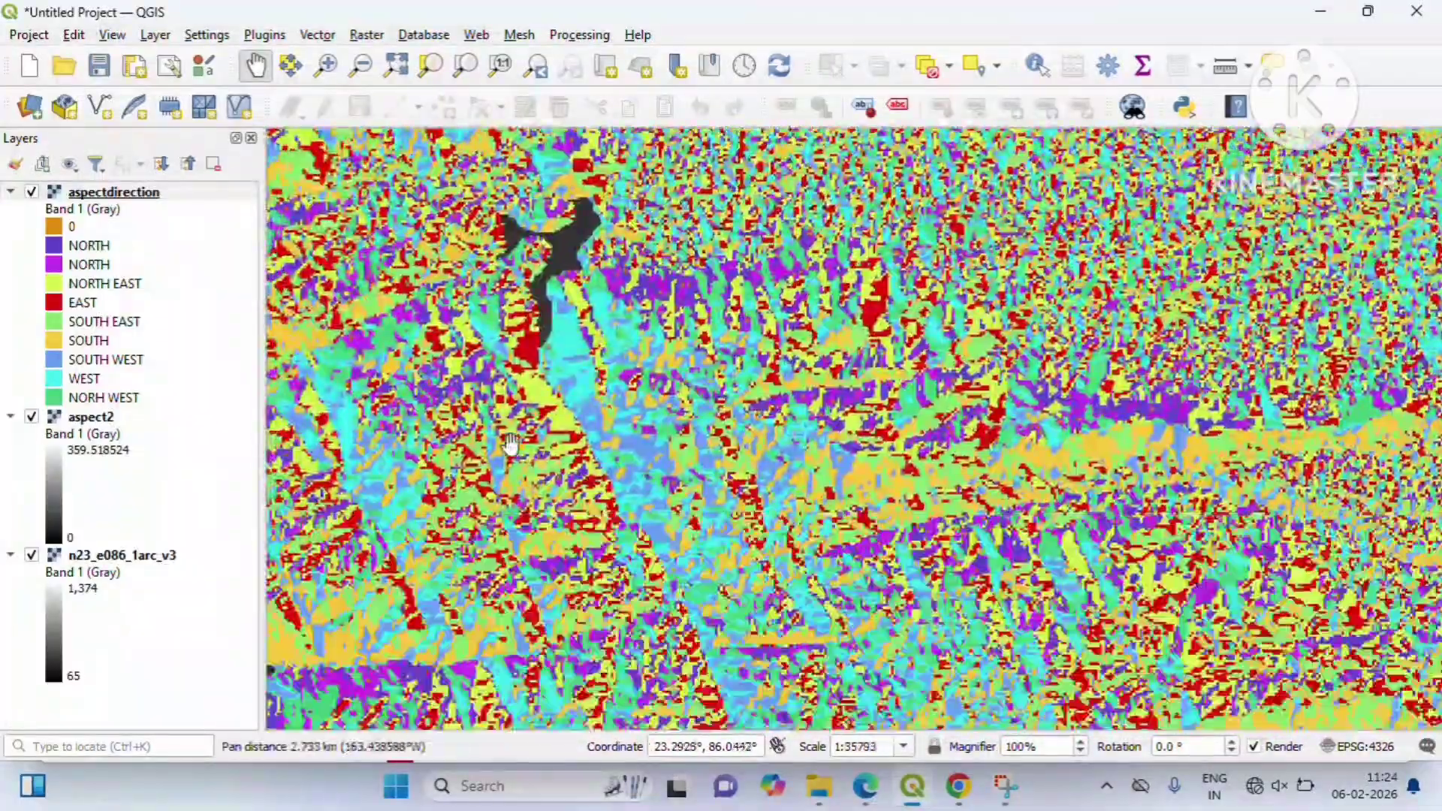
scroll(552, 413, up, 2)
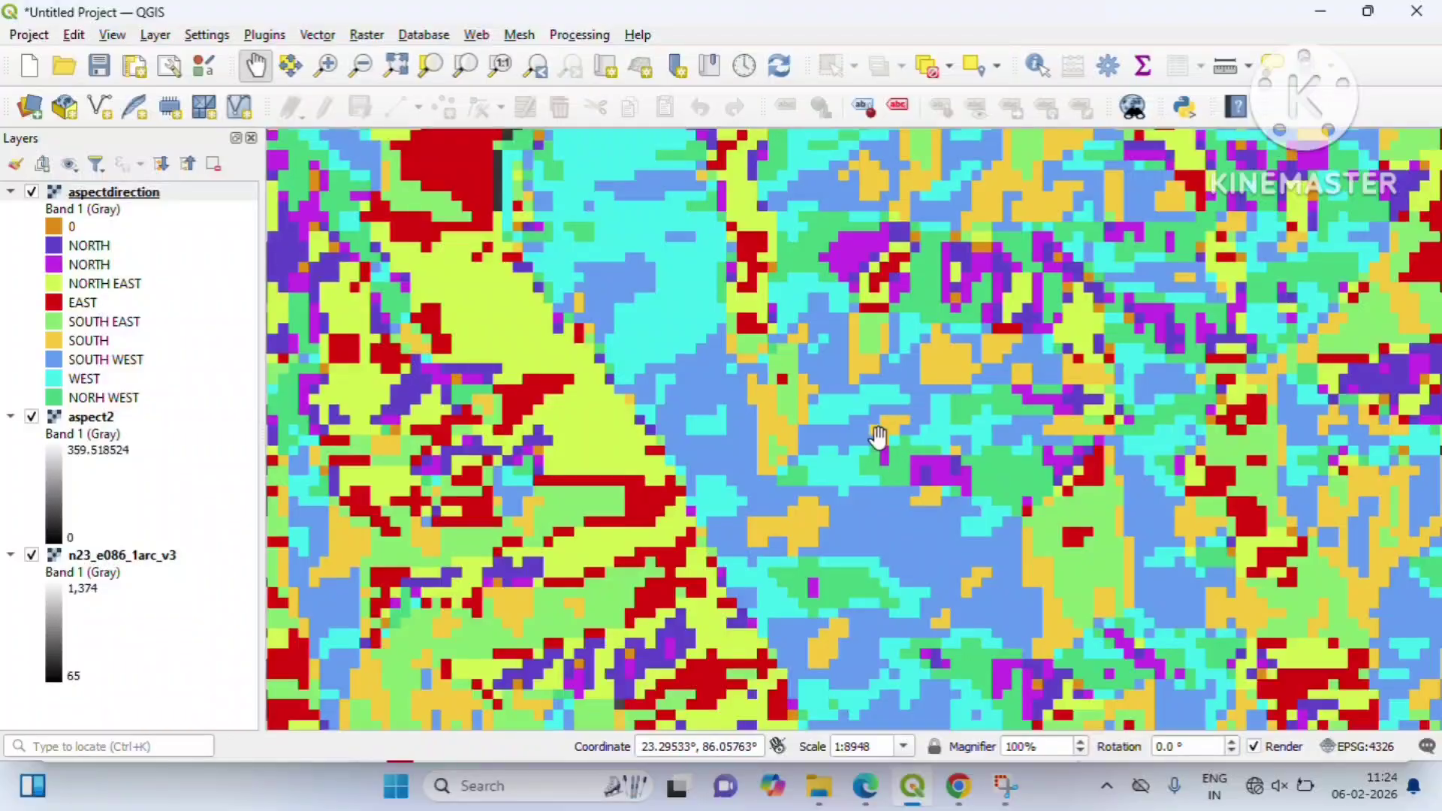
- Inspect the slope directions in the raster's southwestern hills, and review the full extent of the classified aspect map
scroll(877, 436, down, 4)
drag(822, 530, 773, 370)
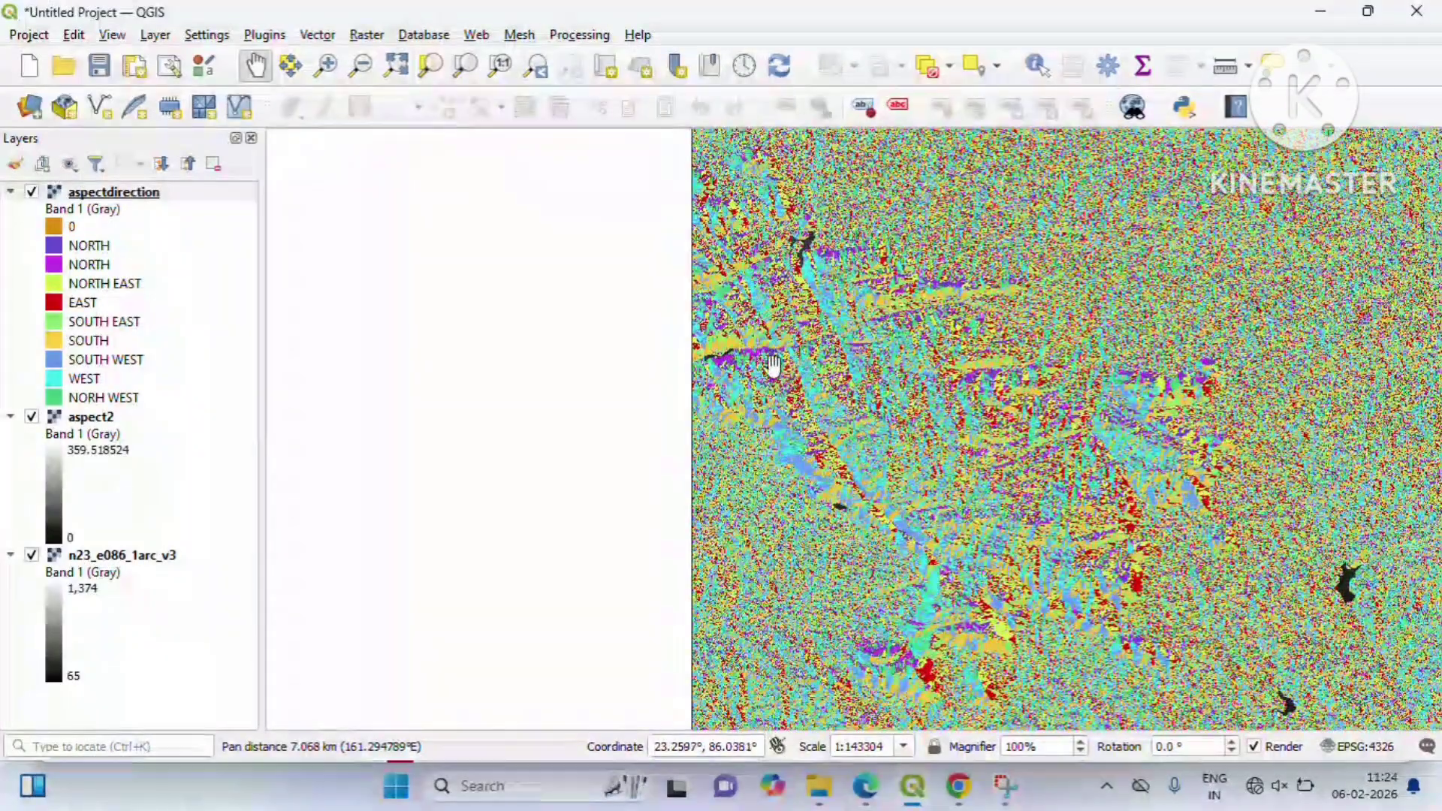
drag(795, 541, 743, 387)
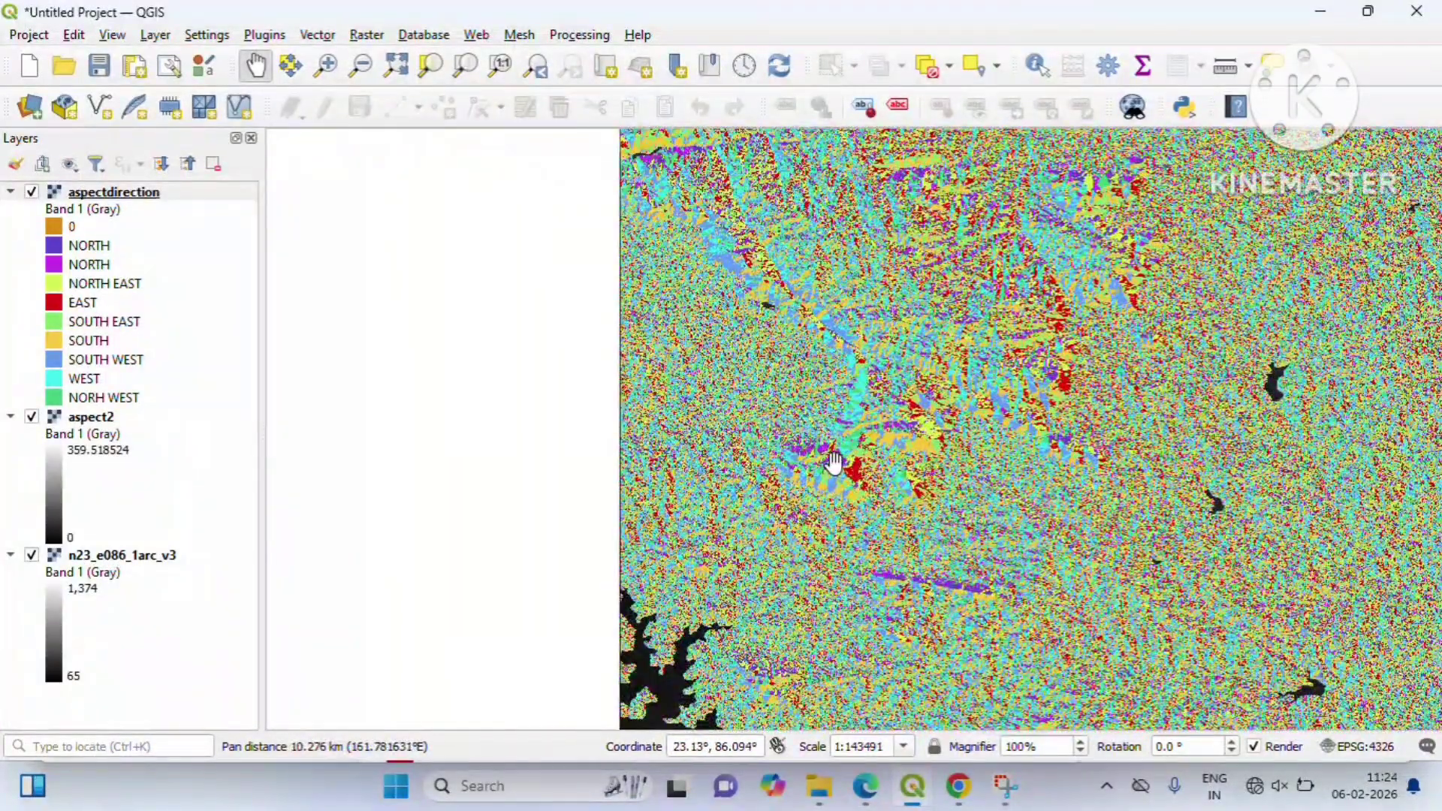
scroll(831, 473, up, 2)
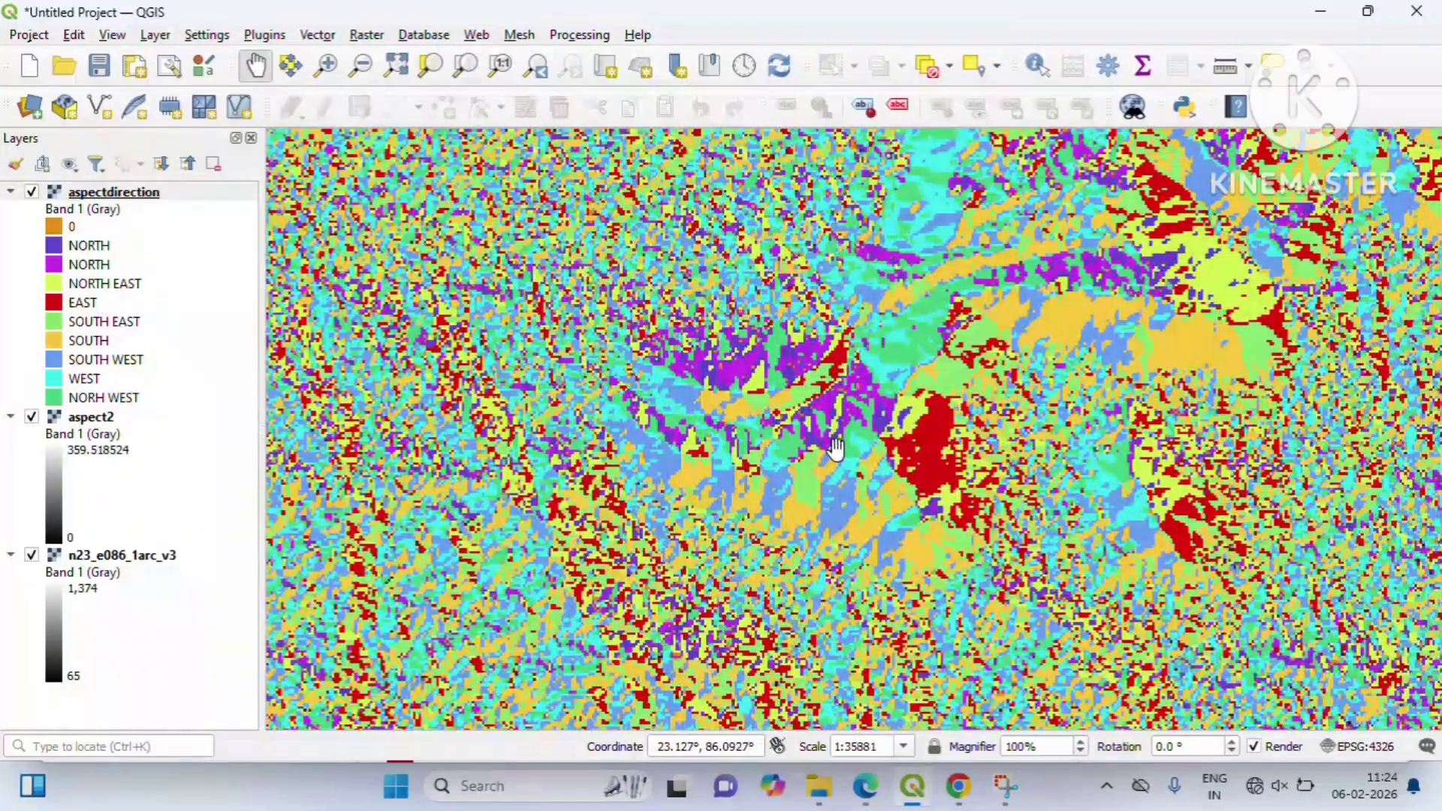
scroll(881, 388, up, 1)
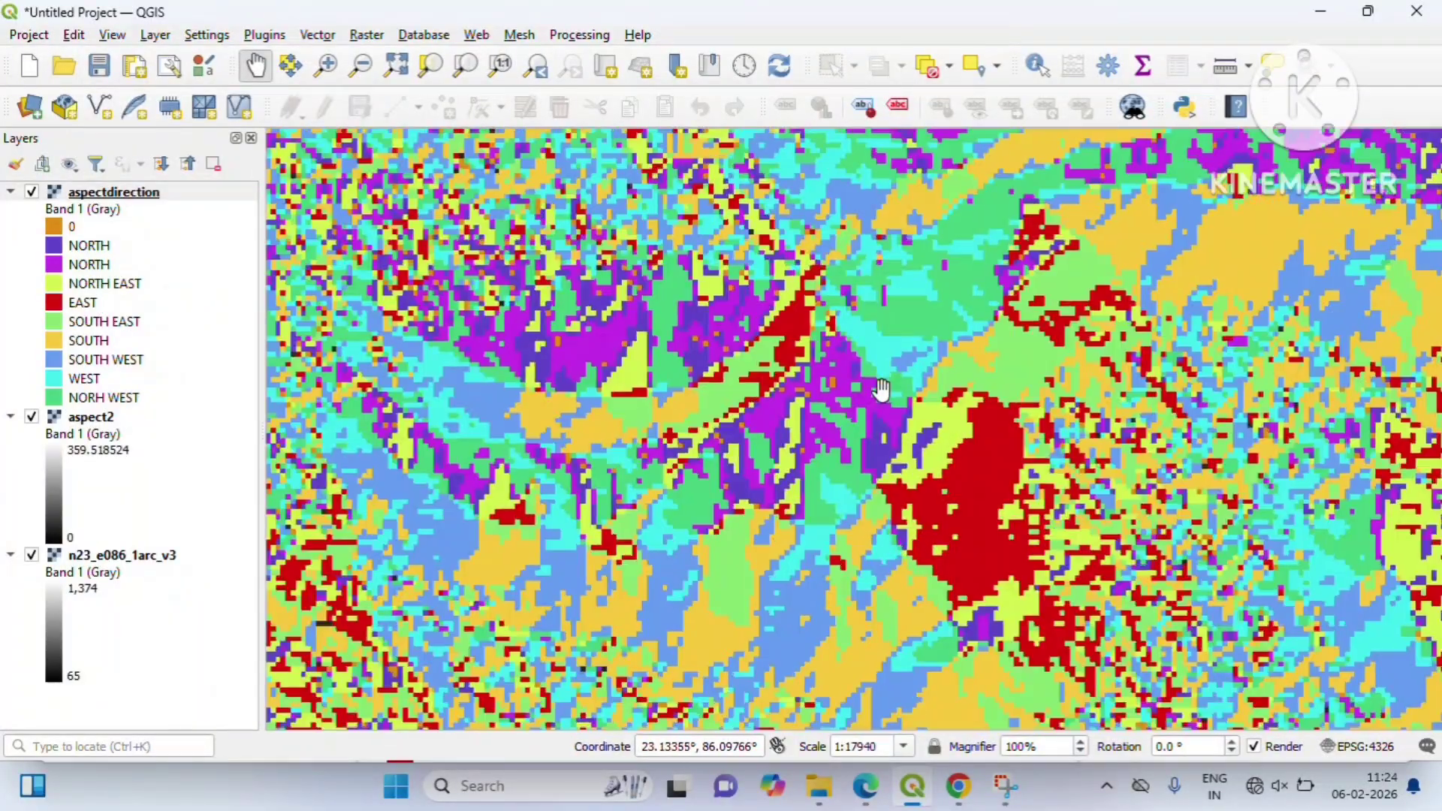
scroll(875, 391, up, 1)
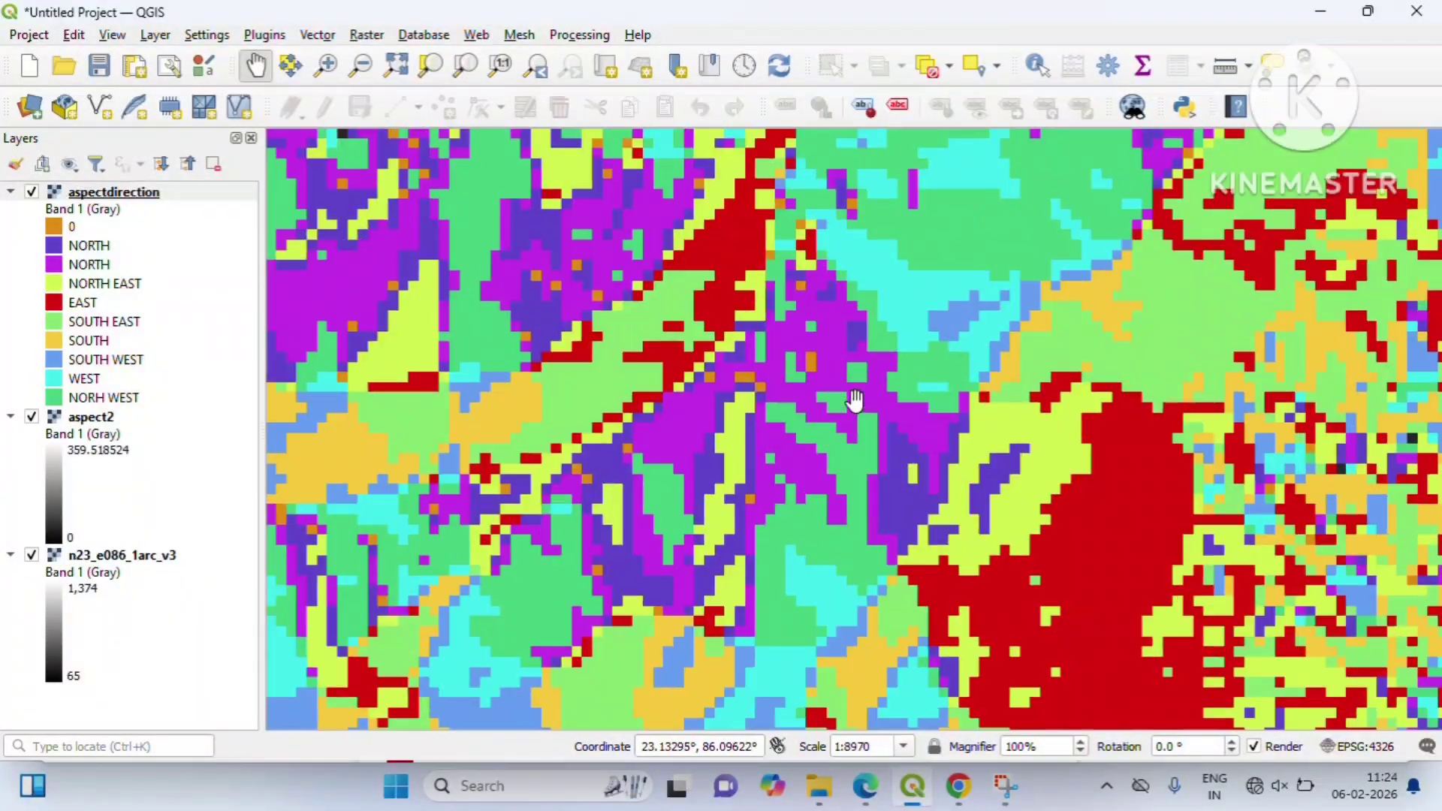
scroll(858, 396, down, 3)
scroll(861, 391, down, 2)
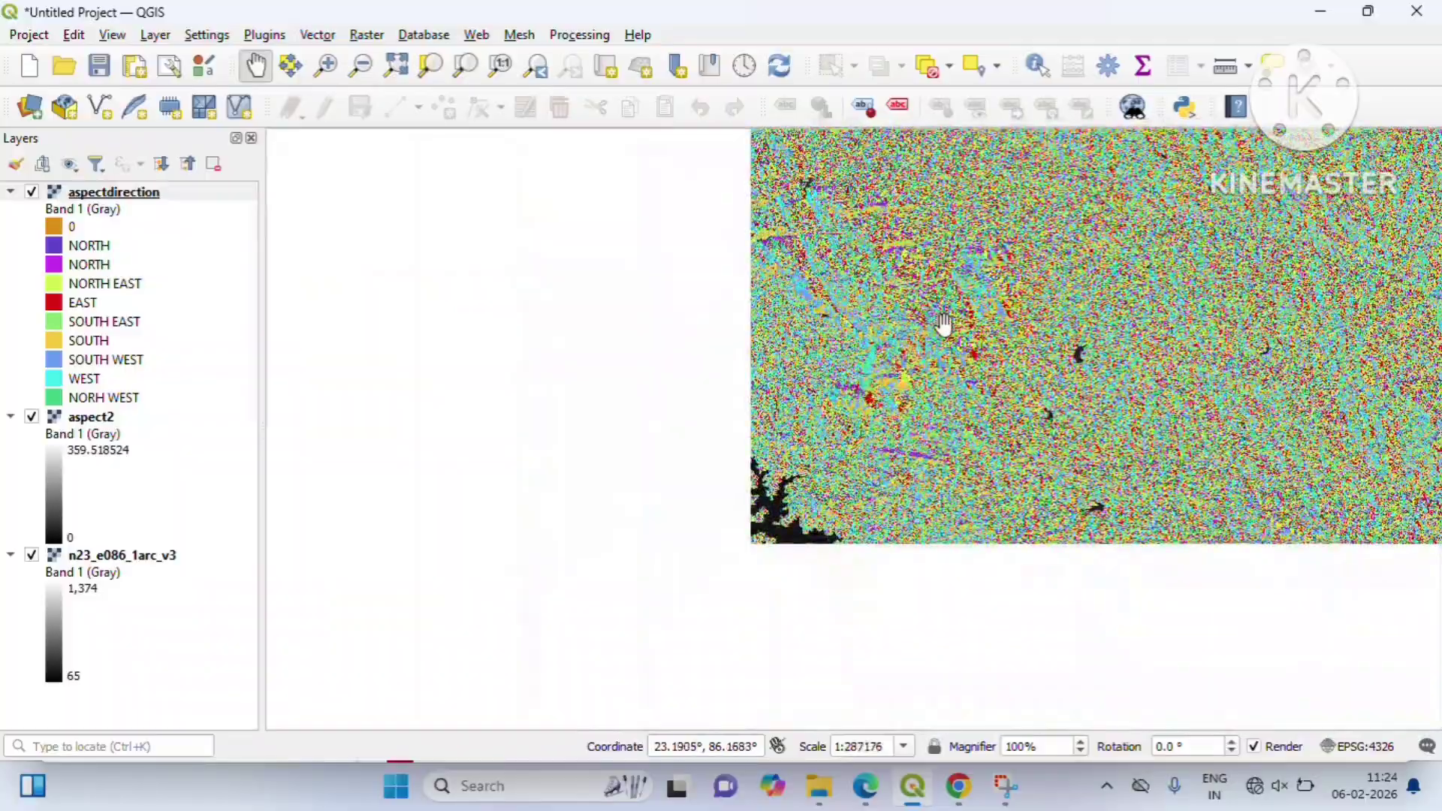
drag(940, 325, 580, 398)
scroll(870, 321, up, 1)
scroll(869, 322, down, 2)
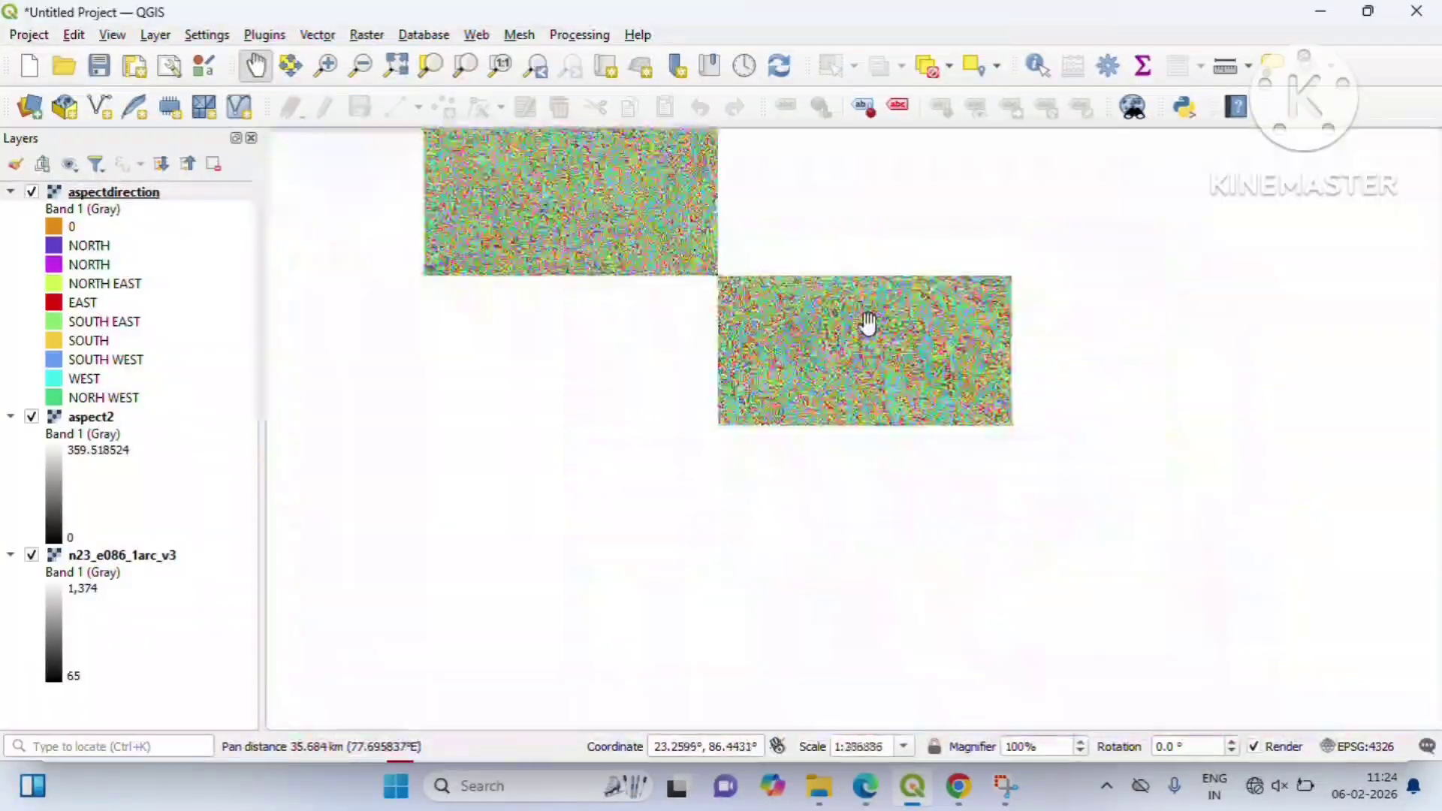
drag(877, 270, 611, 405)
drag(712, 293, 802, 399)
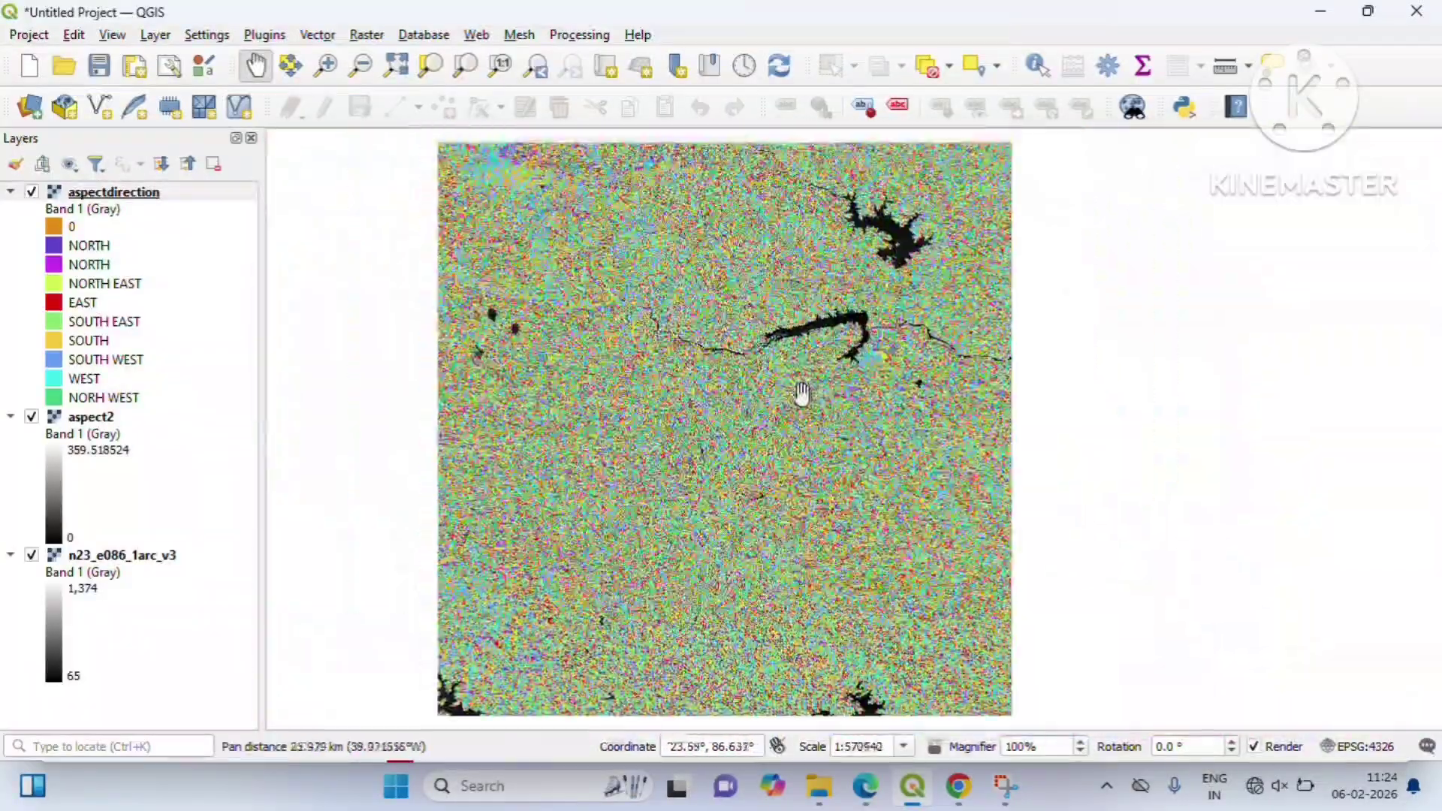